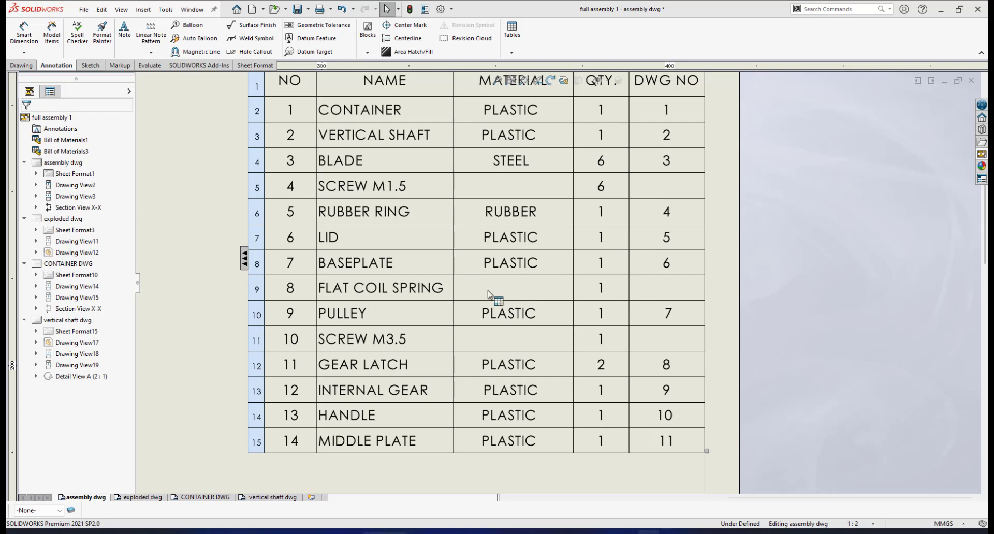
Step: Review the 14-item bill of materials, then insert a new blank sheet into the drawing
{"action": "scroll", "coordinate": [492, 292], "scroll_direction": "up", "scroll_amount": 10}
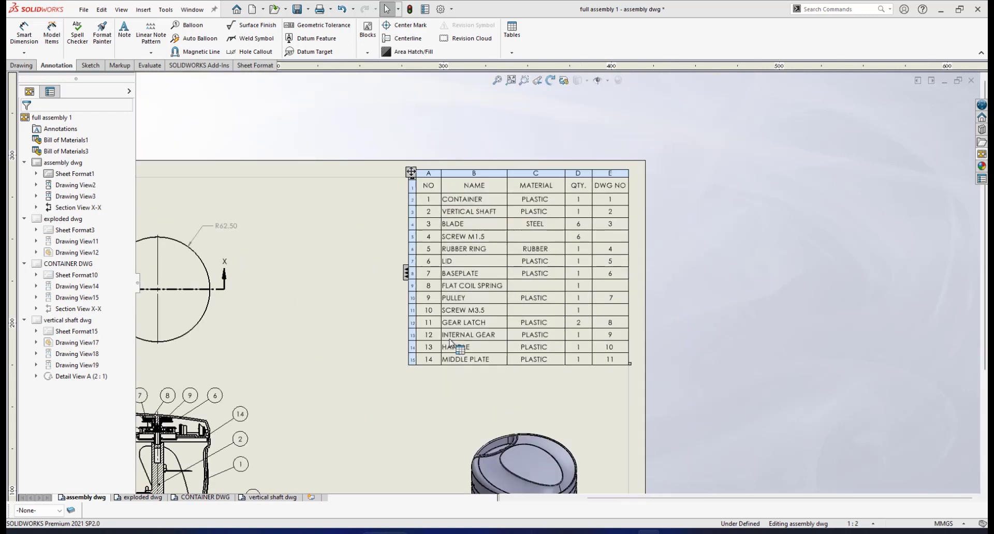
{"action": "scroll", "coordinate": [468, 363], "scroll_direction": "down", "scroll_amount": 5}
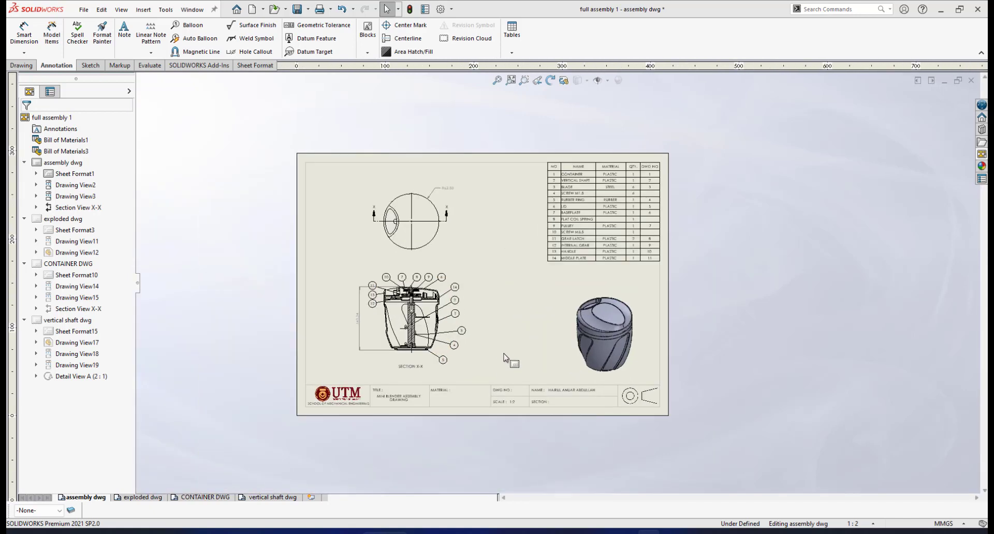
{"action": "left_click", "coordinate": [312, 498]}
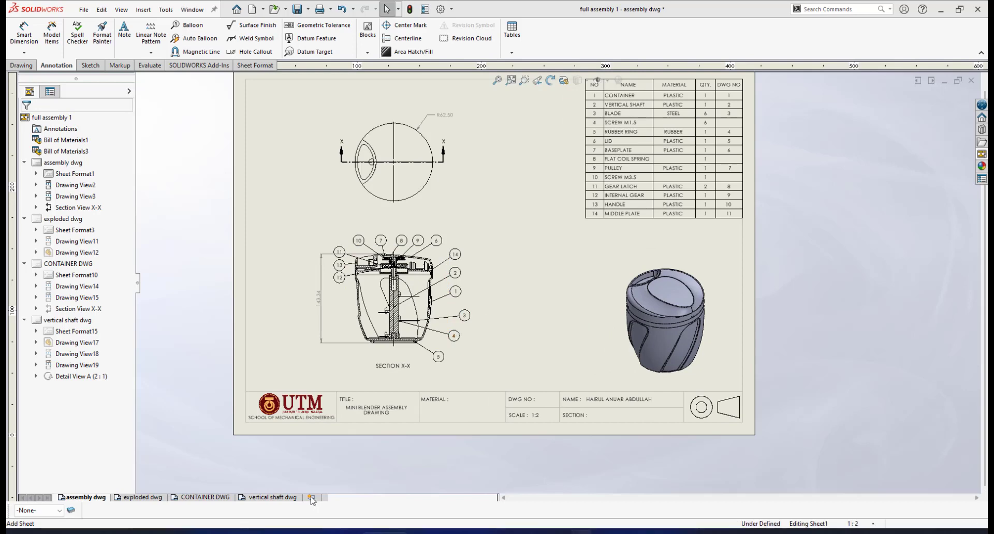
Step: Load lid3.SLDPRT into the View Palette
{"action": "scroll", "coordinate": [673, 298], "scroll_direction": "up", "scroll_amount": 2}
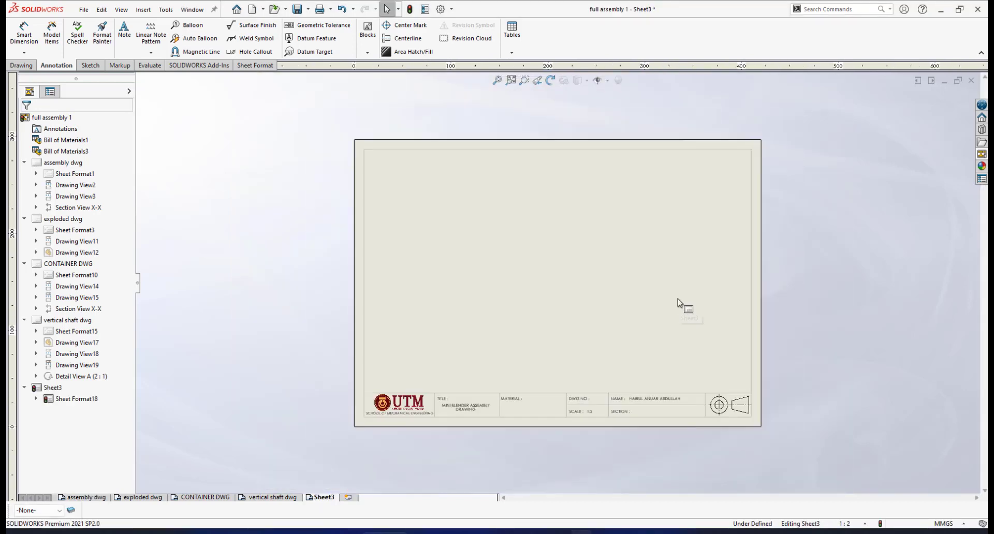
{"action": "scroll", "coordinate": [679, 303], "scroll_direction": "down", "scroll_amount": 1}
{"action": "scroll", "coordinate": [680, 302], "scroll_direction": "up", "scroll_amount": 1}
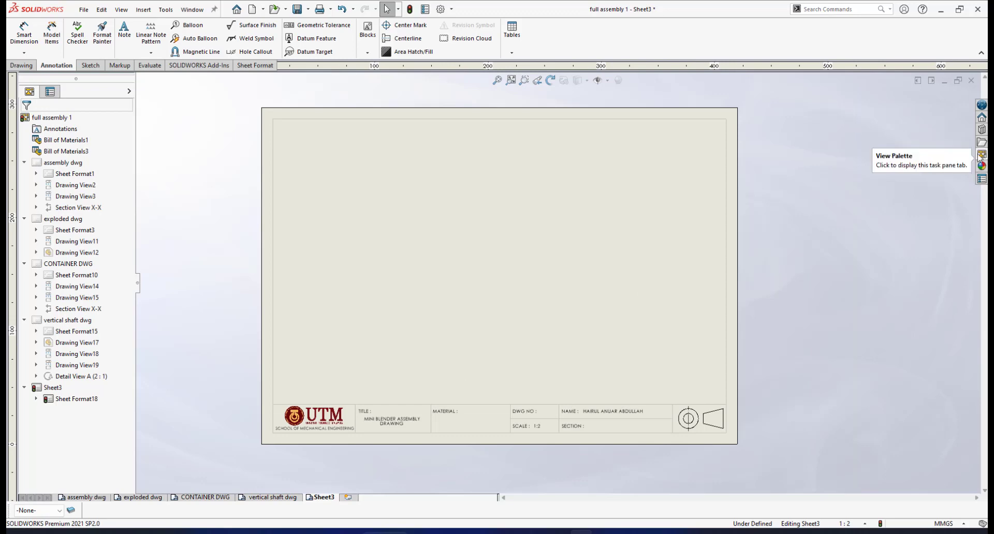
{"action": "left_click", "coordinate": [980, 155]}
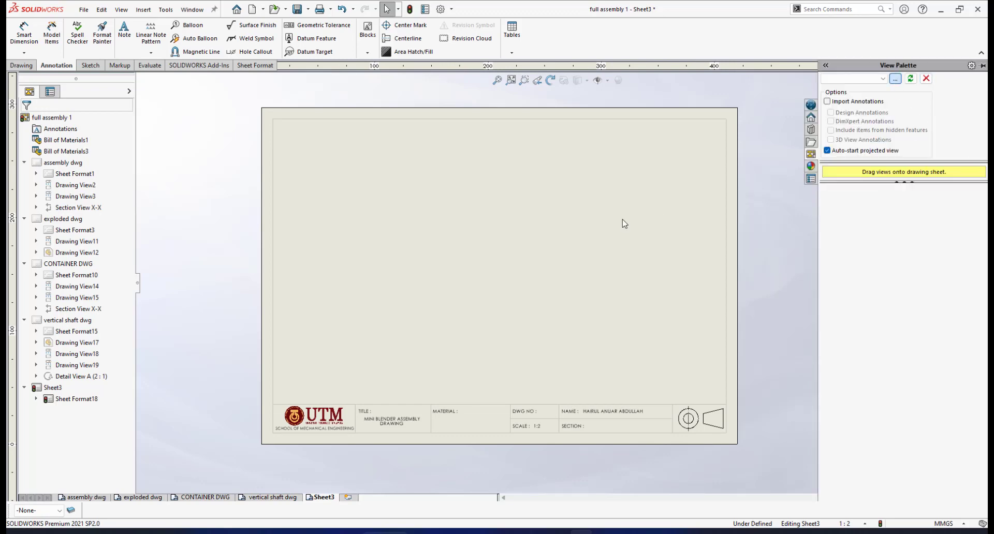
{"action": "key", "text": "ctrl+o"}
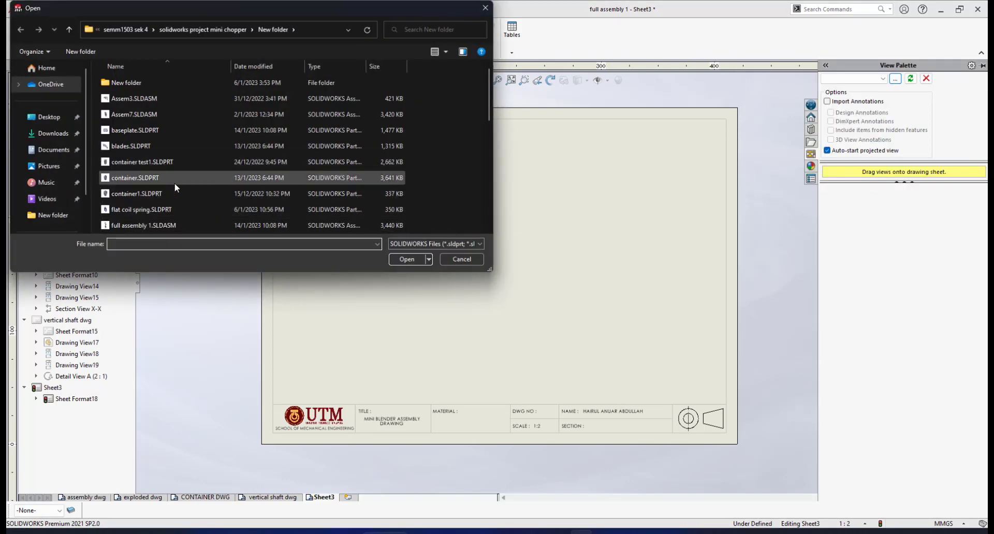
{"action": "scroll", "coordinate": [170, 163], "scroll_direction": "down", "scroll_amount": 3}
{"action": "left_click", "coordinate": [122, 189]}
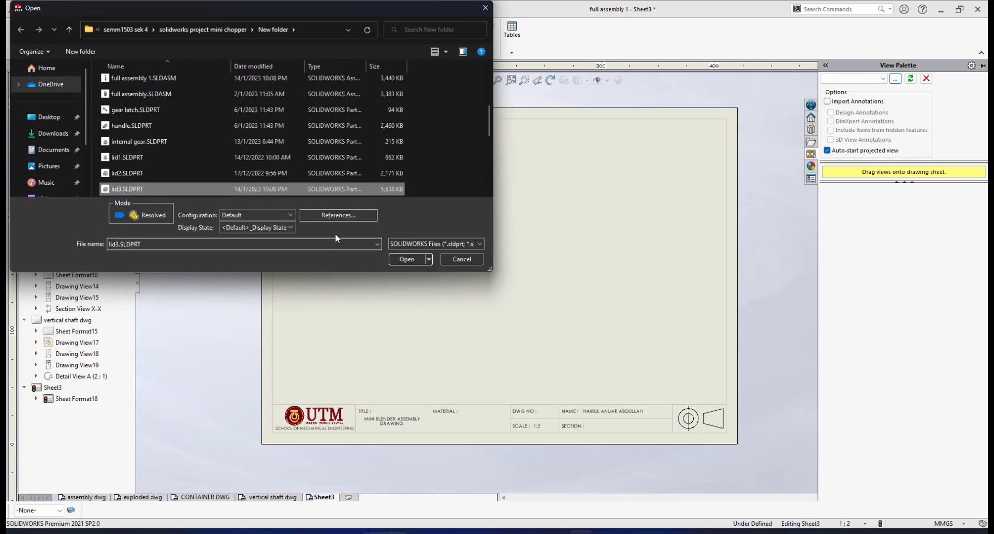
{"action": "left_click", "coordinate": [406, 260]}
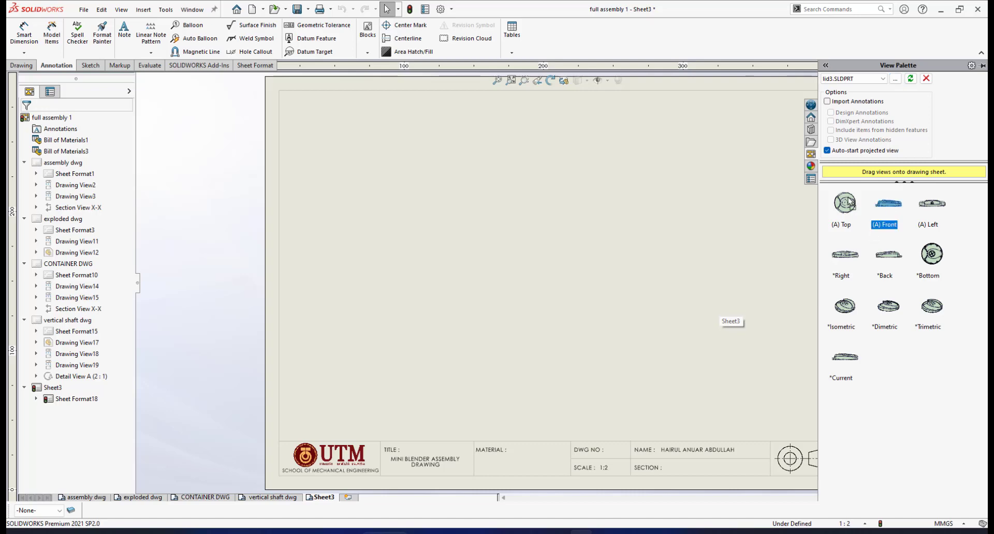
Step: Place the lid's front, top and isometric views, with the isometric shaded with edges
{"action": "mouse_move", "coordinate": [888, 202]}
{"action": "left_mouse_down"}
{"action": "mouse_move", "coordinate": [524, 328]}
{"action": "mouse_move", "coordinate": [527, 341]}
{"action": "left_mouse_up"}
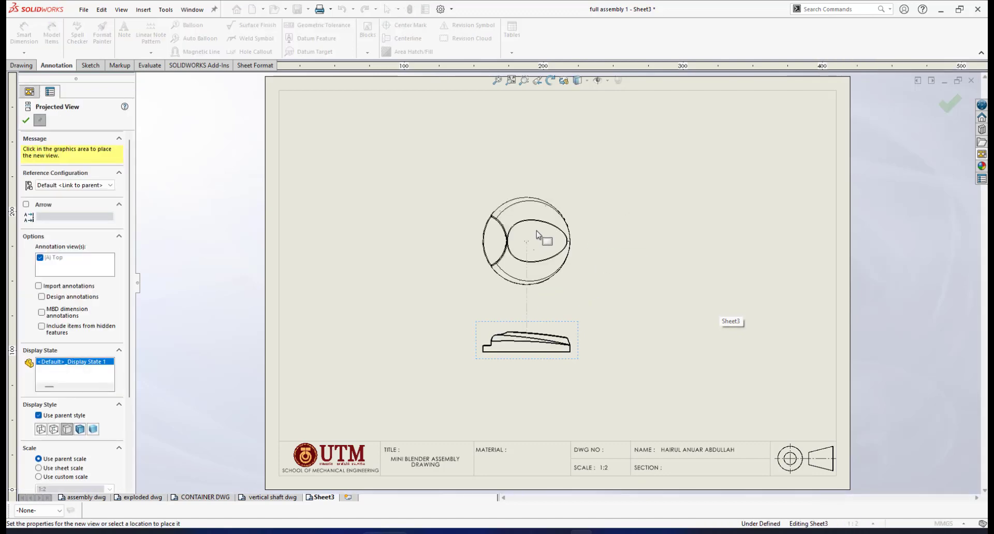
{"action": "left_click", "coordinate": [535, 210]}
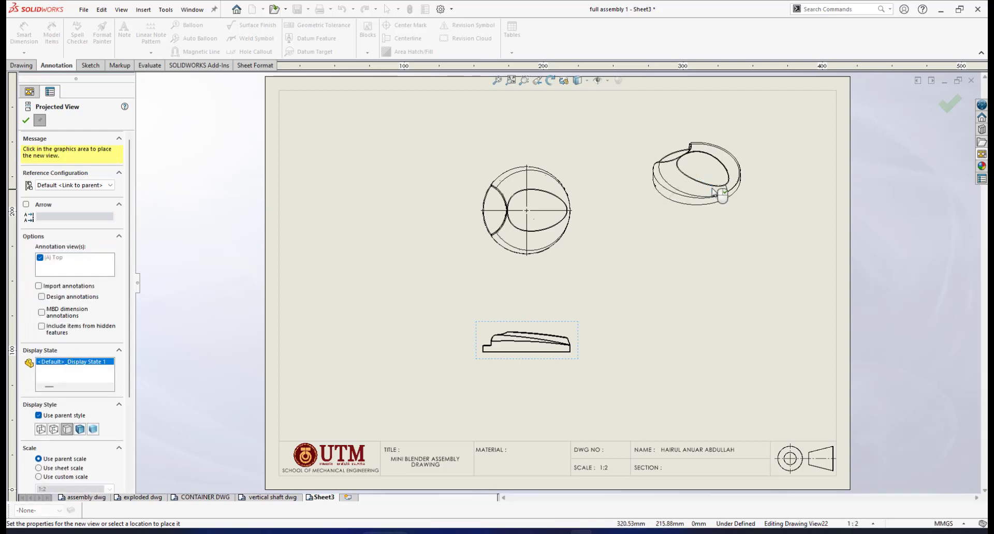
{"action": "left_click", "coordinate": [718, 189]}
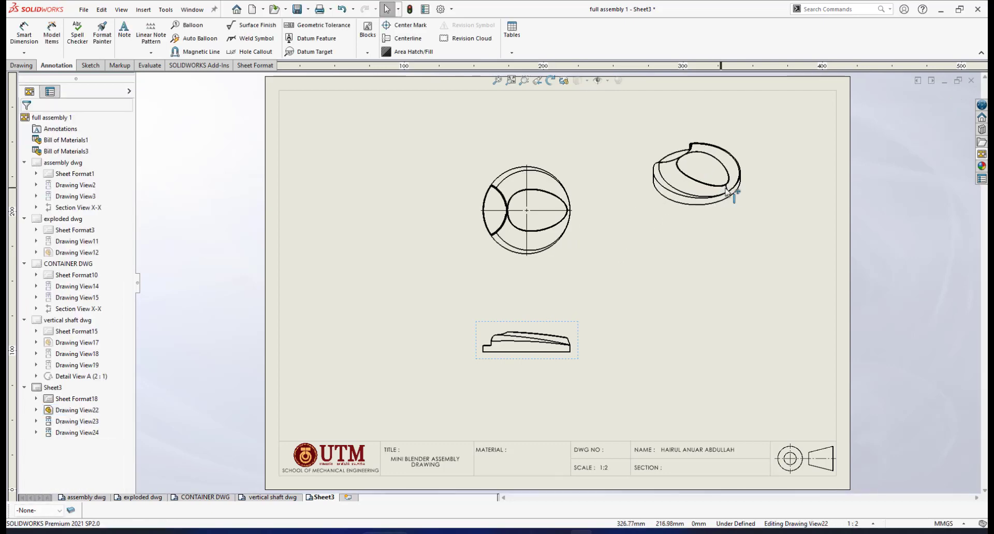
{"action": "mouse_move", "coordinate": [768, 234]}
{"action": "left_mouse_down"}
{"action": "mouse_move", "coordinate": [798, 341]}
{"action": "mouse_move", "coordinate": [831, 371]}
{"action": "left_mouse_up"}
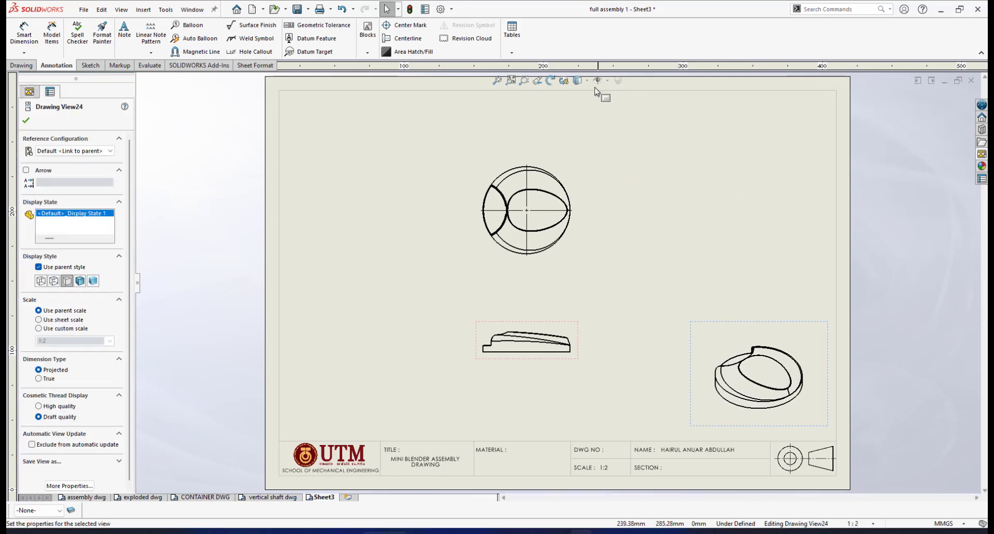
{"action": "left_click", "coordinate": [579, 81]}
{"action": "left_click", "coordinate": [581, 96]}
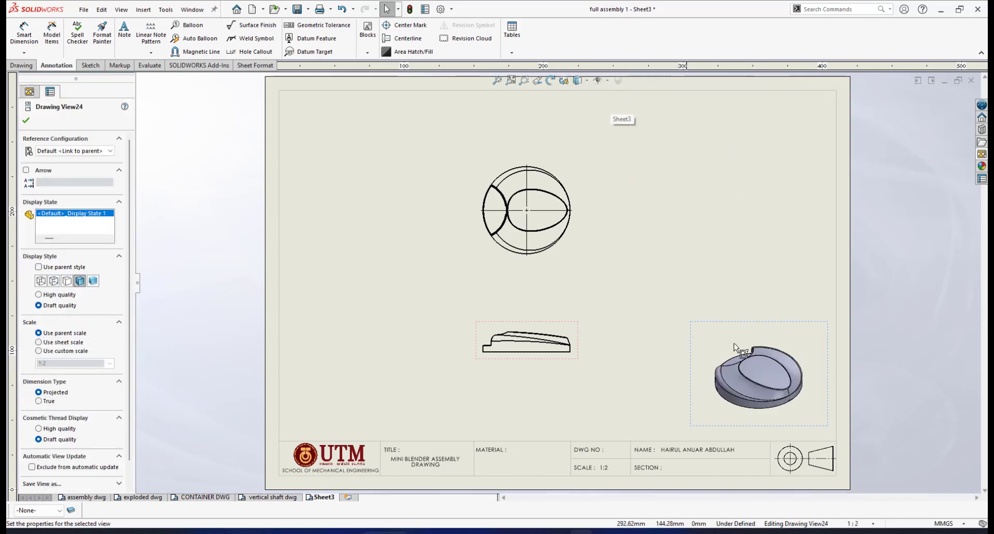
Step: Set the front view to a custom scale of 1:1
{"action": "left_click", "coordinate": [559, 326]}
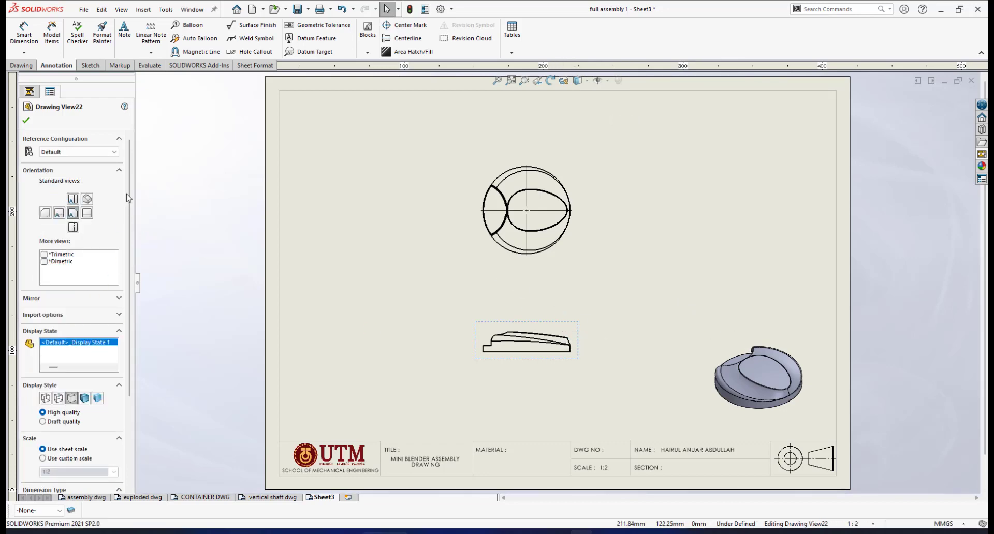
{"action": "scroll", "coordinate": [125, 293], "scroll_direction": "down", "scroll_amount": 3}
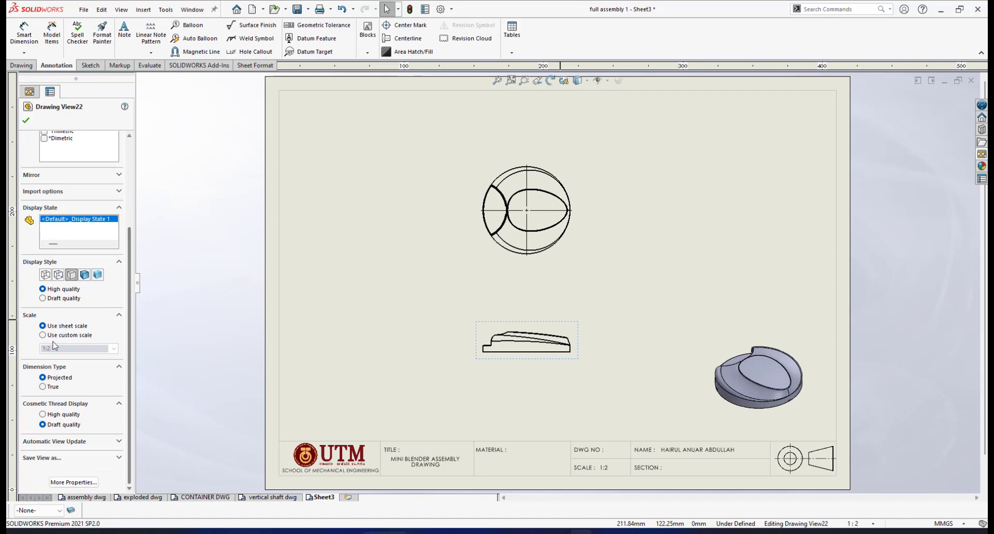
{"action": "left_click", "coordinate": [115, 349]}
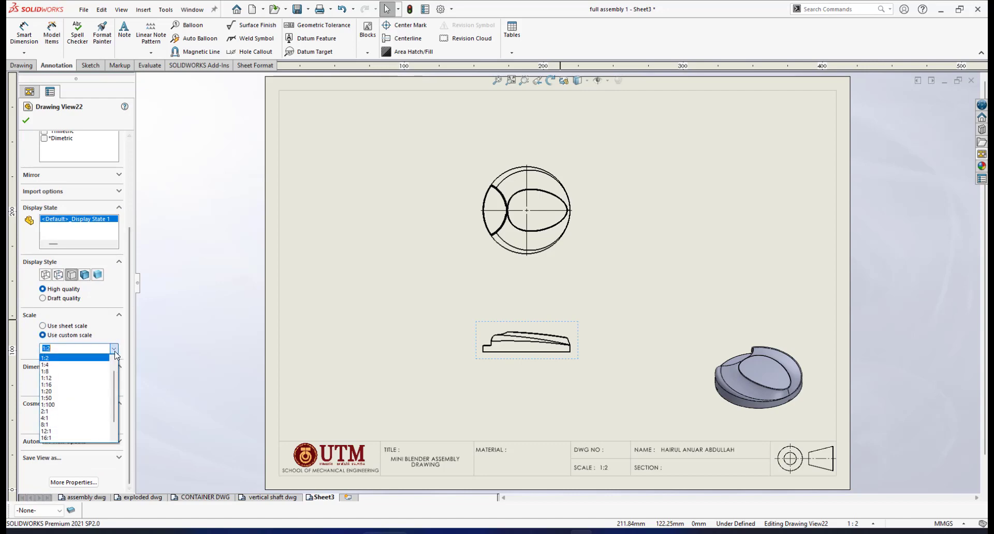
{"action": "scroll", "coordinate": [115, 368], "scroll_direction": "up", "scroll_amount": 1}
{"action": "left_click", "coordinate": [71, 367]}
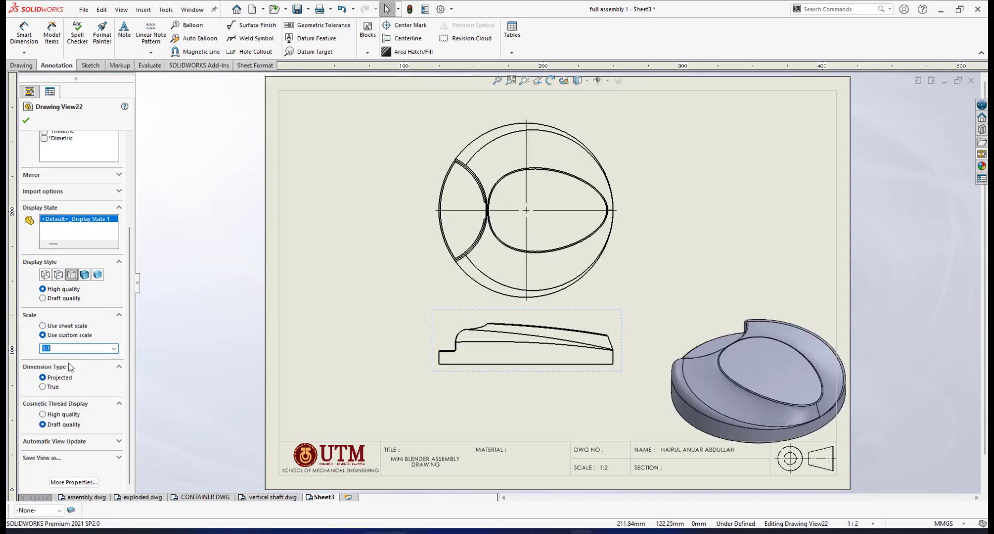
{"action": "left_click", "coordinate": [26, 121]}
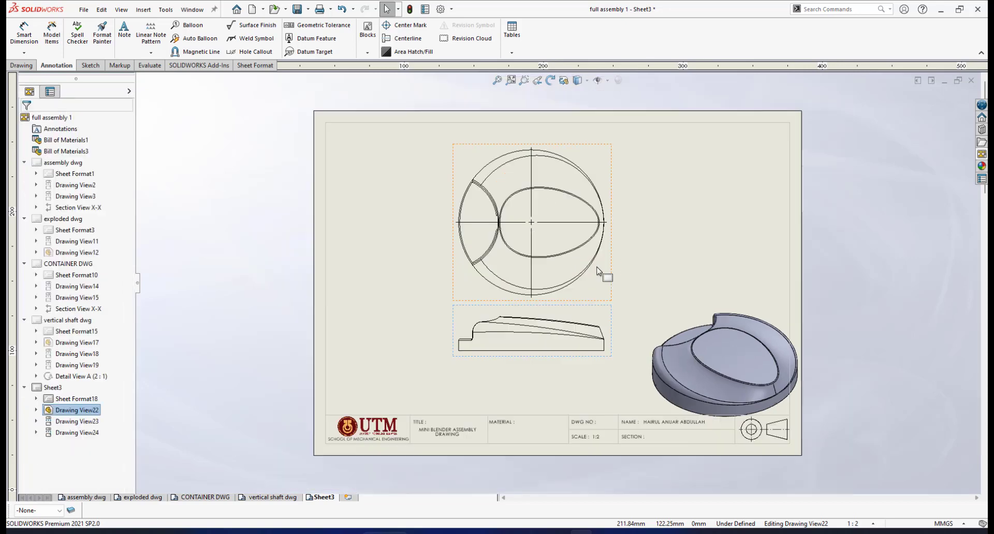
Step: Realign the top and front views on Sheet3
{"action": "mouse_move", "coordinate": [612, 165]}
{"action": "left_mouse_down"}
{"action": "mouse_move", "coordinate": [614, 148]}
{"action": "mouse_move", "coordinate": [608, 165]}
{"action": "left_mouse_up"}
{"action": "left_click_drag", "start_coordinate": [611, 315], "coordinate": [601, 340]}
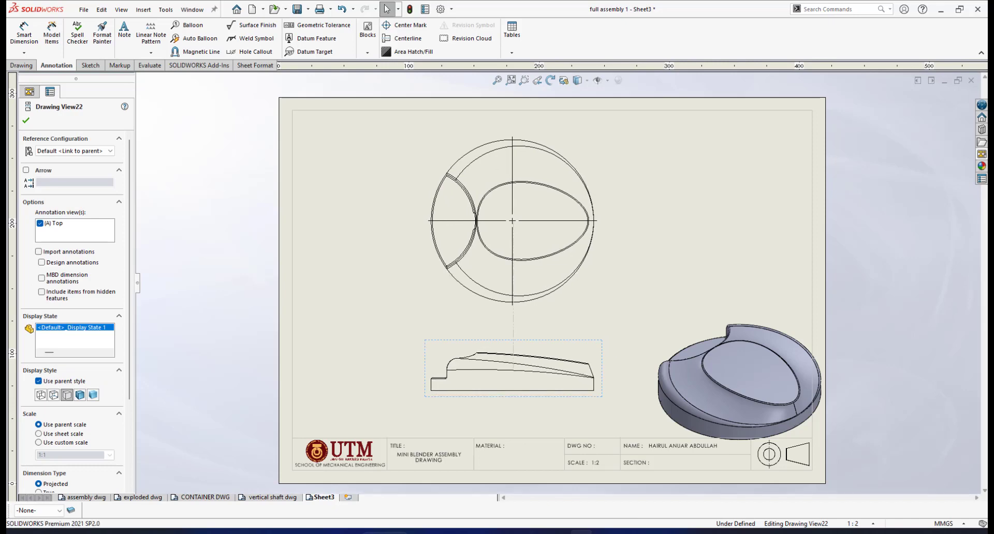
{"action": "scroll", "coordinate": [544, 316], "scroll_direction": "up", "scroll_amount": 2}
{"action": "scroll", "coordinate": [545, 312], "scroll_direction": "down", "scroll_amount": 2}
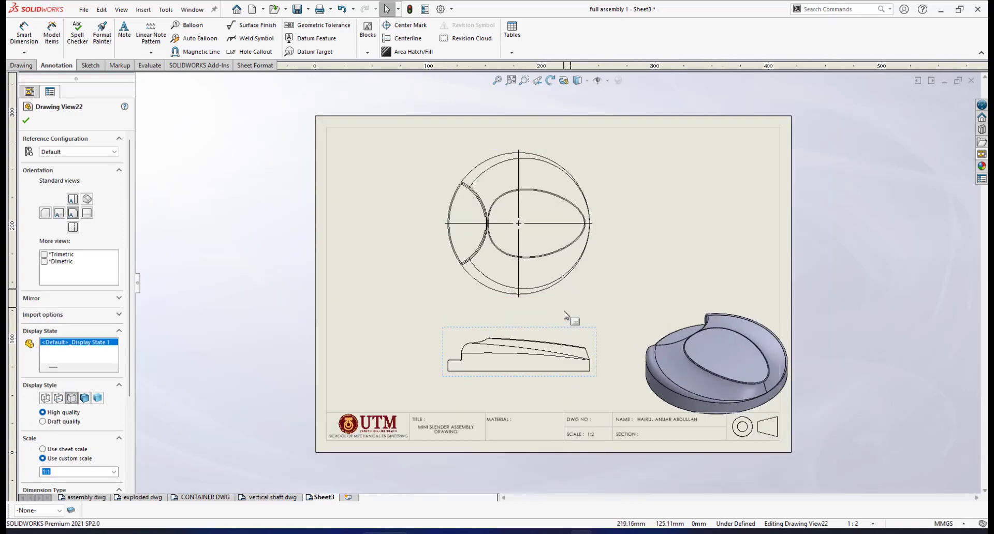
{"action": "scroll", "coordinate": [572, 305], "scroll_direction": "down", "scroll_amount": 1}
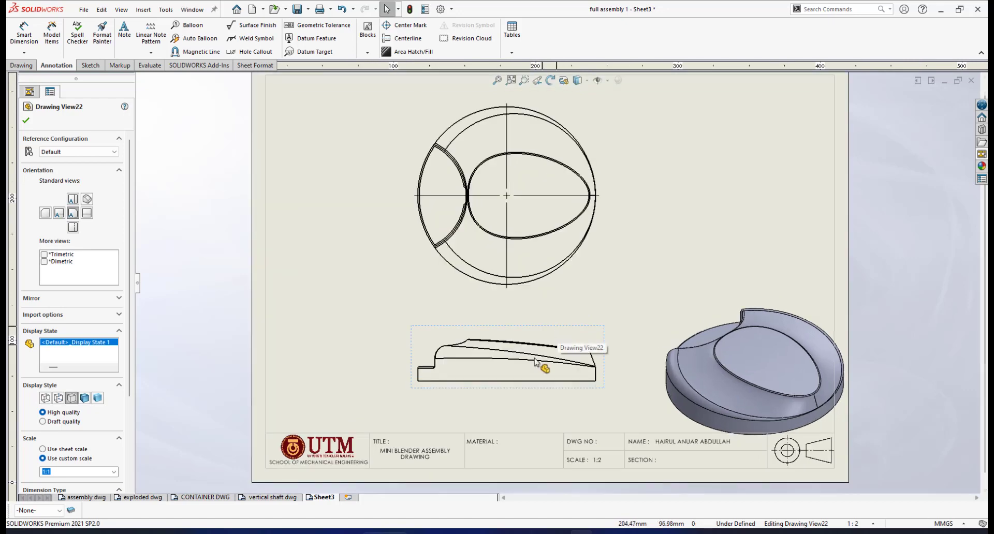
{"action": "scroll", "coordinate": [562, 310], "scroll_direction": "down", "scroll_amount": 1}
{"action": "scroll", "coordinate": [552, 216], "scroll_direction": "up", "scroll_amount": 2}
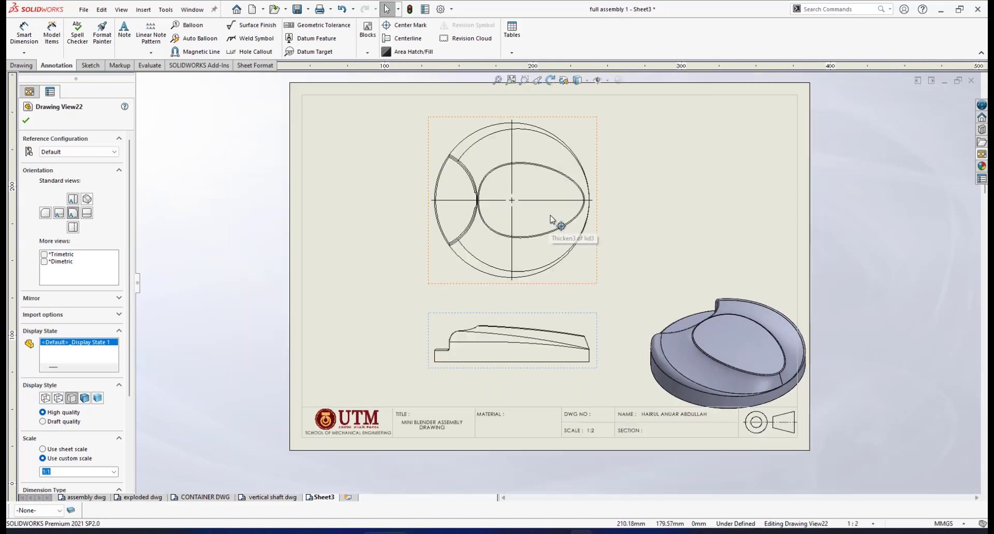
{"action": "scroll", "coordinate": [550, 216], "scroll_direction": "down", "scroll_amount": 1}
Step: Delete the front view, Drawing View22, confirming the deletion
{"action": "left_click", "coordinate": [575, 338]}
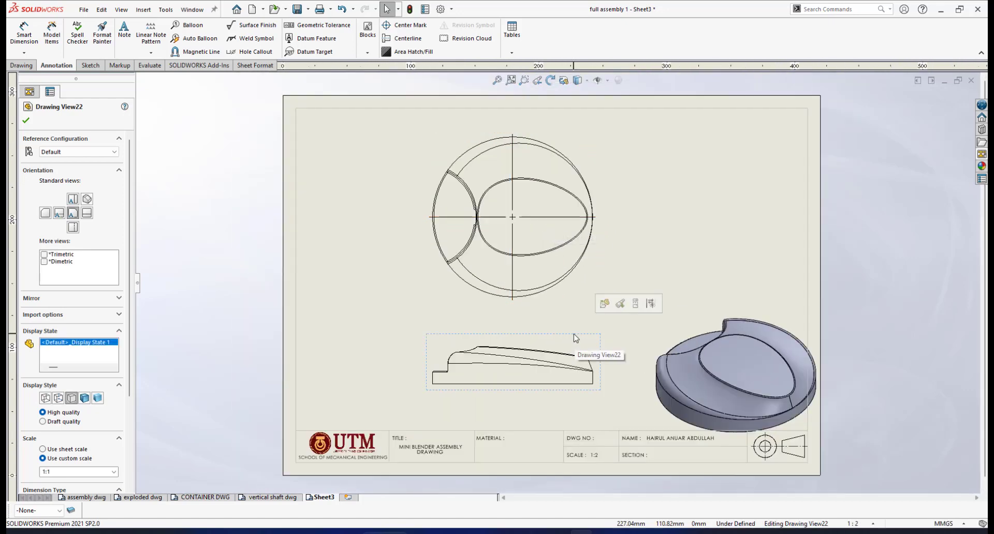
{"action": "key", "text": "Delete"}
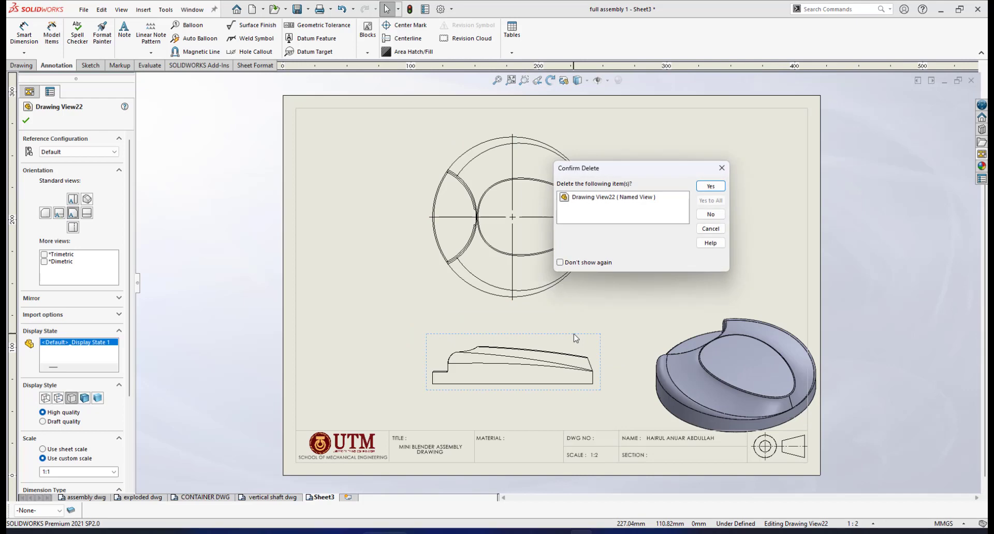
{"action": "left_click", "coordinate": [710, 187]}
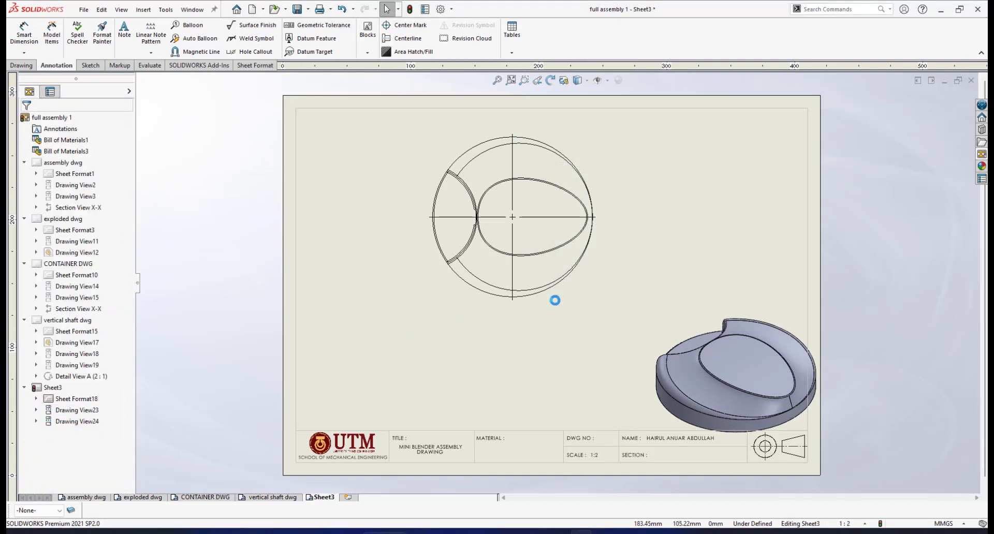
{"action": "scroll", "coordinate": [589, 210], "scroll_direction": "down", "scroll_amount": 1}
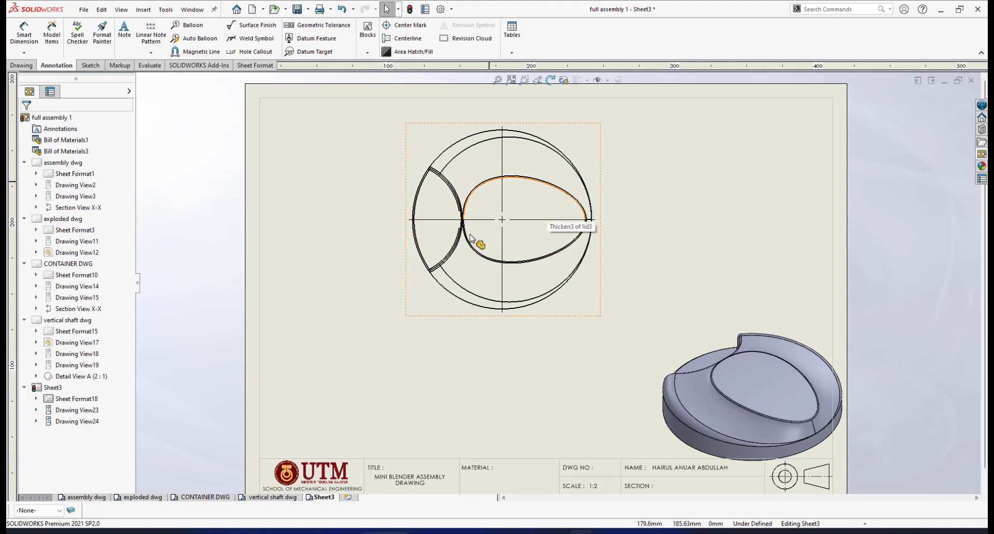
{"action": "scroll", "coordinate": [523, 369], "scroll_direction": "down", "scroll_amount": 1}
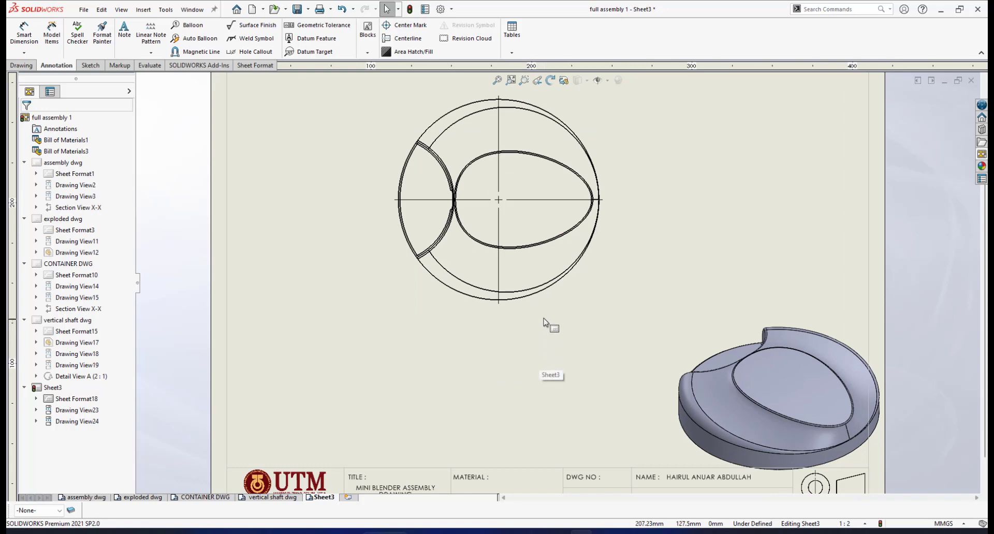
{"action": "scroll", "coordinate": [543, 323], "scroll_direction": "up", "scroll_amount": 2}
{"action": "scroll", "coordinate": [542, 323], "scroll_direction": "down", "scroll_amount": 2}
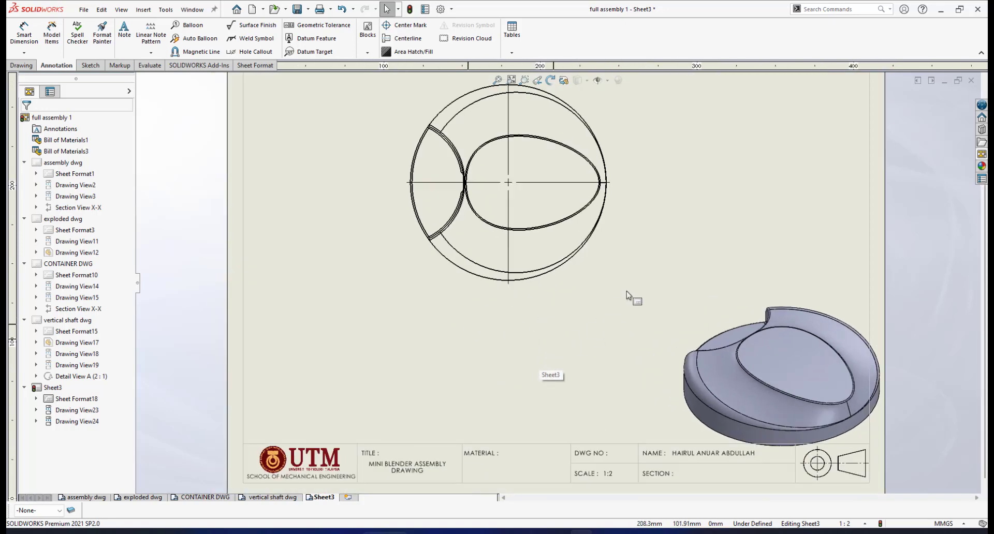
Step: Set the isometric view to a custom scale of 1:2
{"action": "scroll", "coordinate": [626, 295], "scroll_direction": "up", "scroll_amount": 4}
{"action": "left_click", "coordinate": [676, 421]}
{"action": "scroll", "coordinate": [673, 417], "scroll_direction": "down", "scroll_amount": 4}
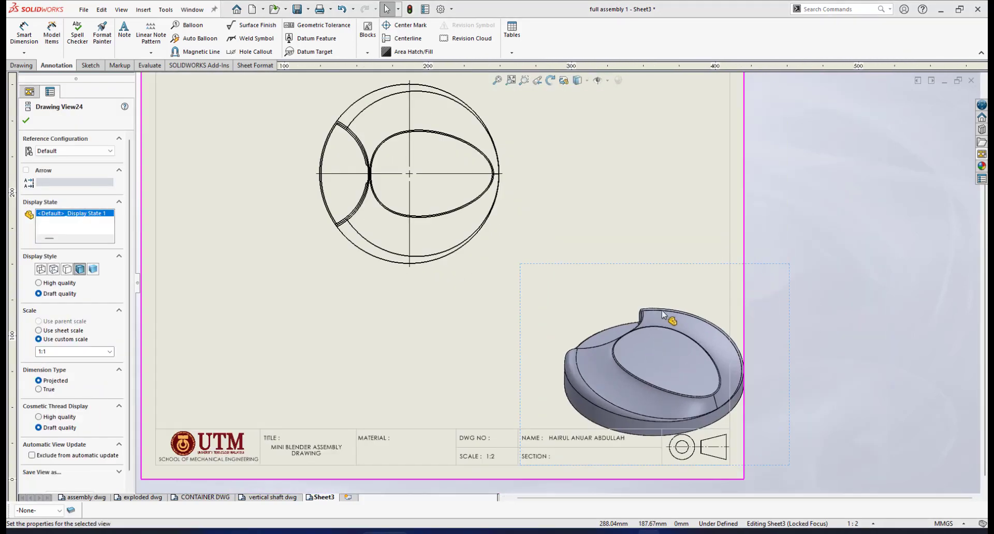
{"action": "left_click_drag", "start_coordinate": [634, 241], "coordinate": [623, 251]}
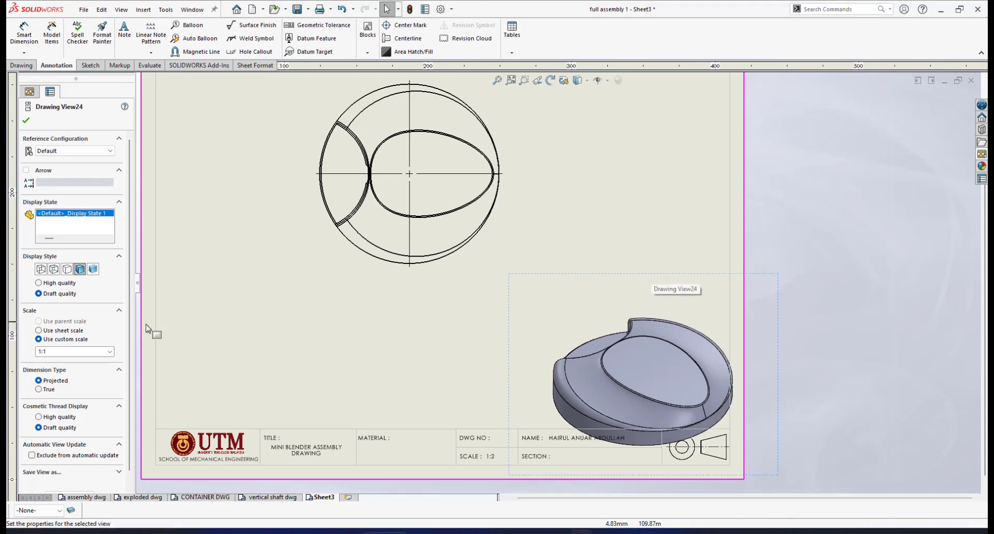
{"action": "left_click", "coordinate": [110, 352]}
{"action": "left_click", "coordinate": [78, 371]}
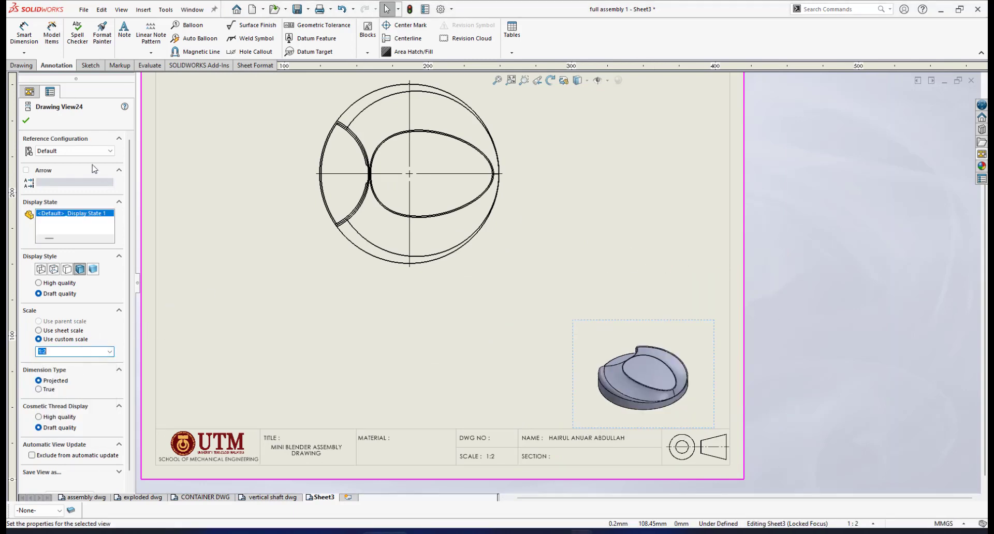
{"action": "left_click", "coordinate": [24, 117]}
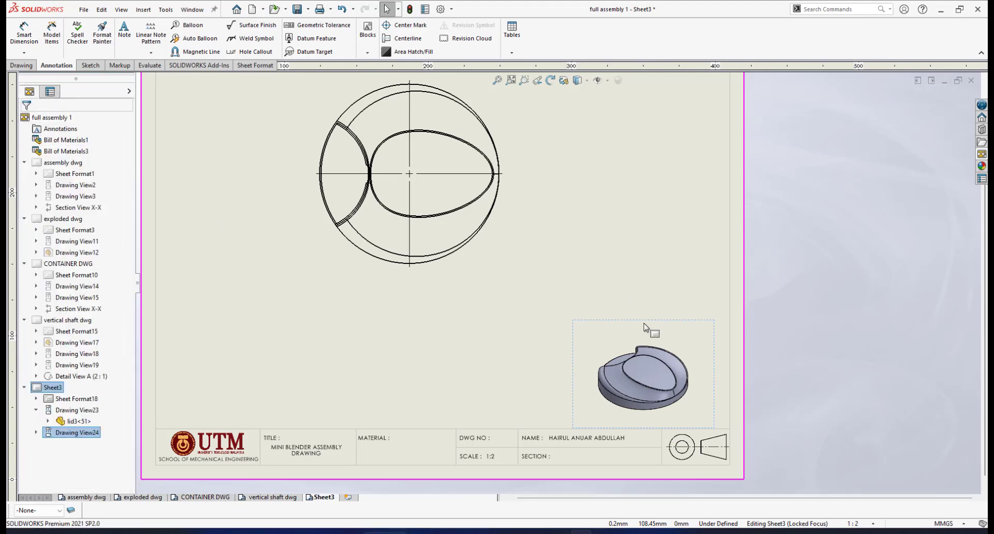
Step: Nudge the isometric view slightly right, near the title block
{"action": "mouse_move", "coordinate": [644, 327]}
{"action": "left_mouse_down"}
{"action": "mouse_move", "coordinate": [659, 315]}
{"action": "mouse_move", "coordinate": [661, 324]}
{"action": "left_mouse_up"}
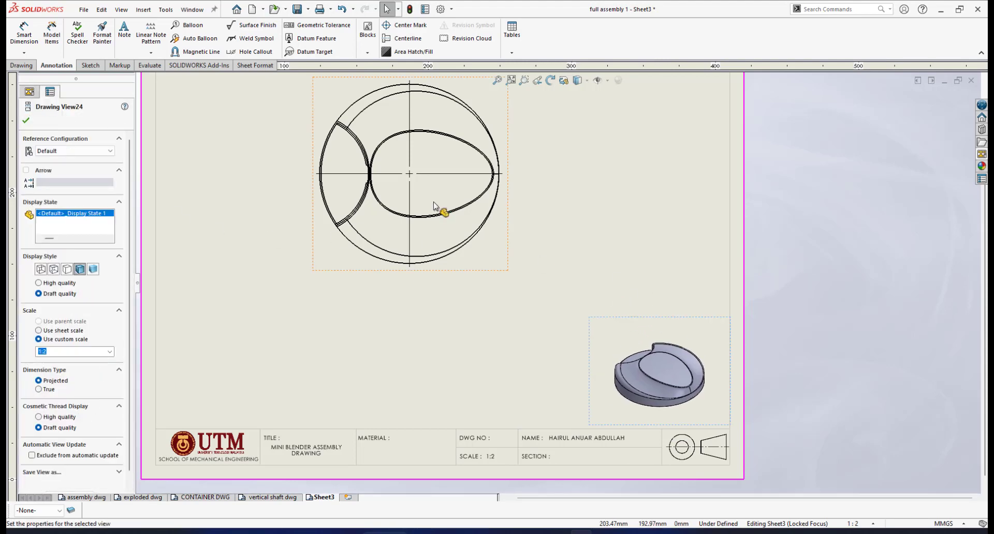
{"action": "scroll", "coordinate": [434, 206], "scroll_direction": "up", "scroll_amount": 2}
{"action": "scroll", "coordinate": [544, 264], "scroll_direction": "down", "scroll_amount": 5}
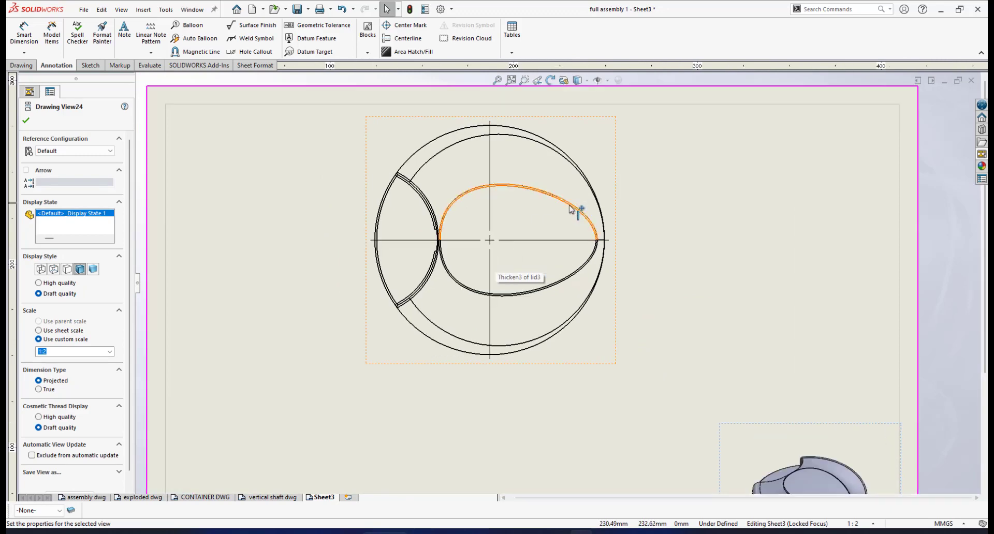
{"action": "scroll", "coordinate": [513, 242], "scroll_direction": "down", "scroll_amount": 2}
{"action": "scroll", "coordinate": [579, 259], "scroll_direction": "up", "scroll_amount": 3}
{"action": "scroll", "coordinate": [636, 223], "scroll_direction": "down", "scroll_amount": 2}
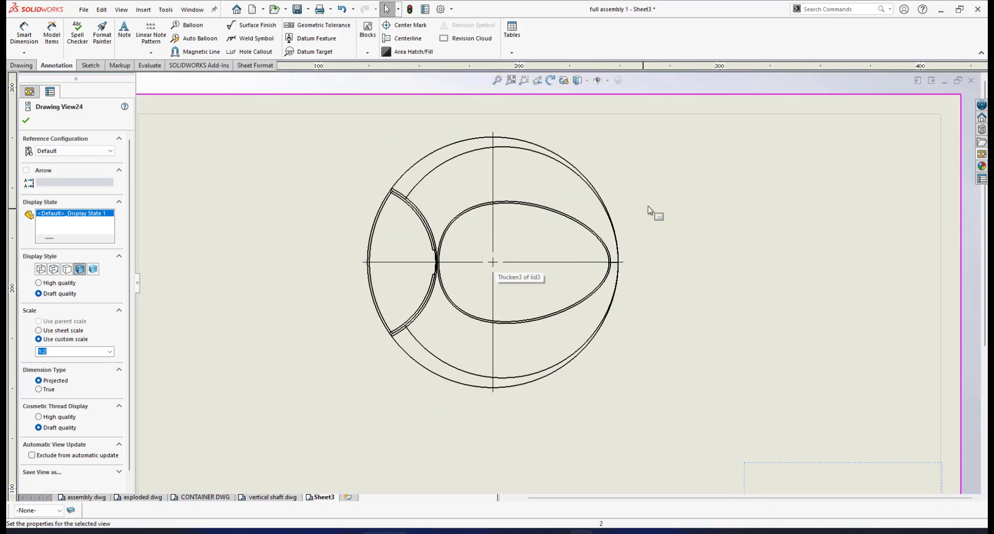
Step: Toggle the top view's tangent edge display and reset its sketch visibility
{"action": "right_click", "coordinate": [637, 210]}
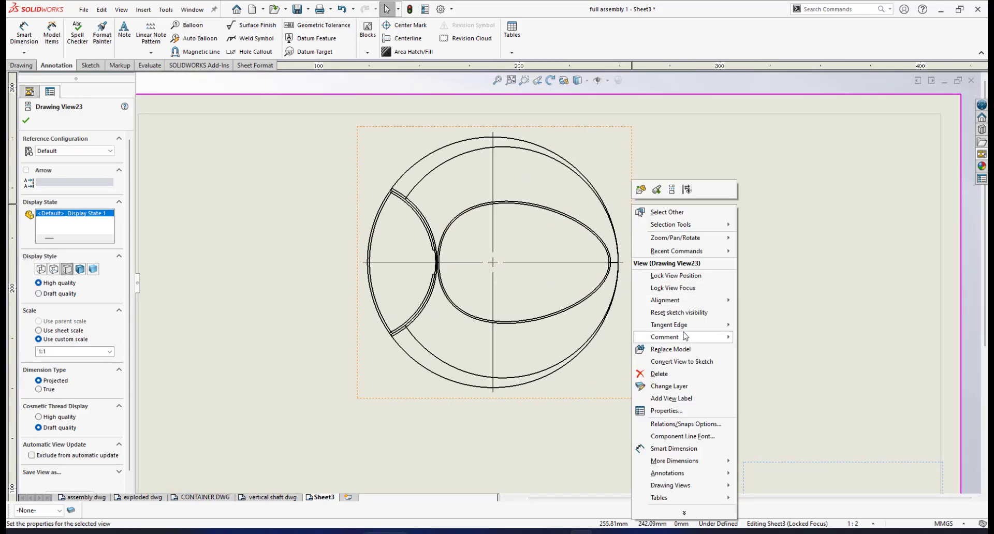
{"action": "mouse_move", "coordinate": [682, 327]}
{"action": "left_click", "coordinate": [790, 350]}
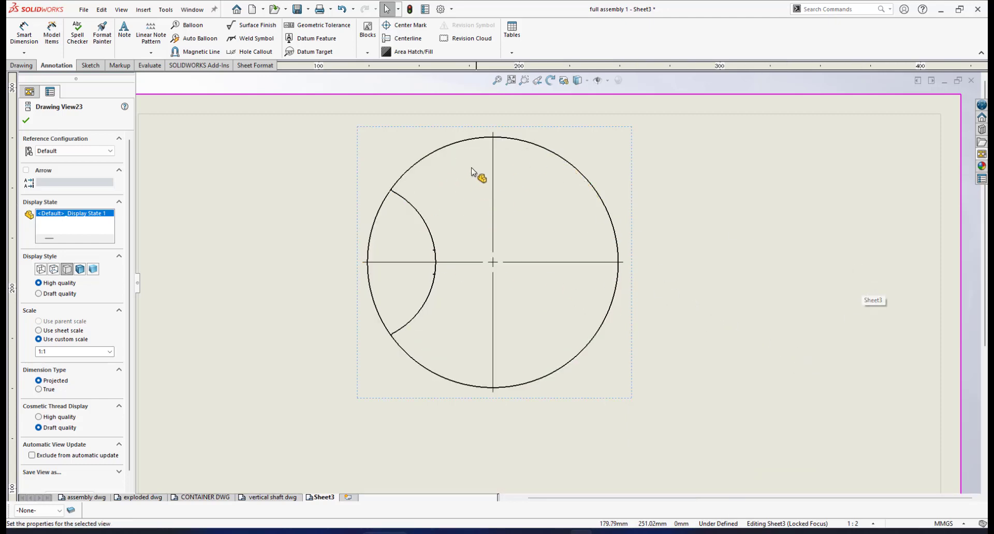
{"action": "right_click", "coordinate": [632, 196]}
{"action": "left_click", "coordinate": [688, 302]}
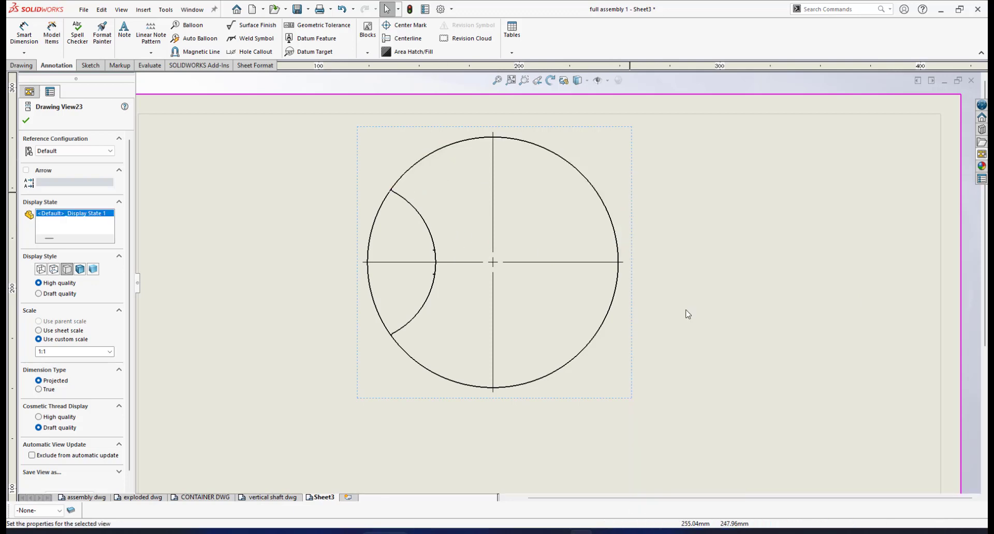
{"action": "right_click", "coordinate": [633, 191]}
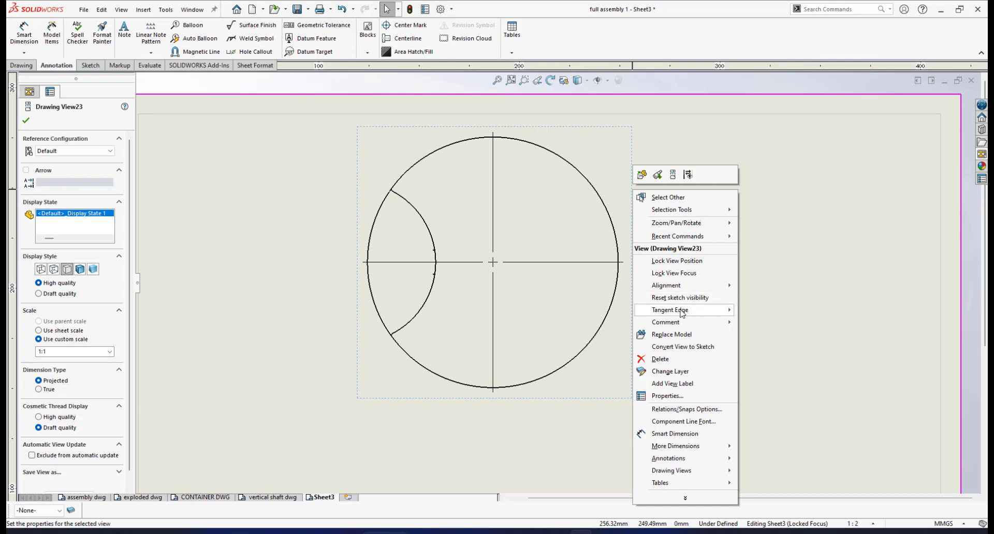
{"action": "mouse_move", "coordinate": [725, 310]}
{"action": "left_click", "coordinate": [761, 313]}
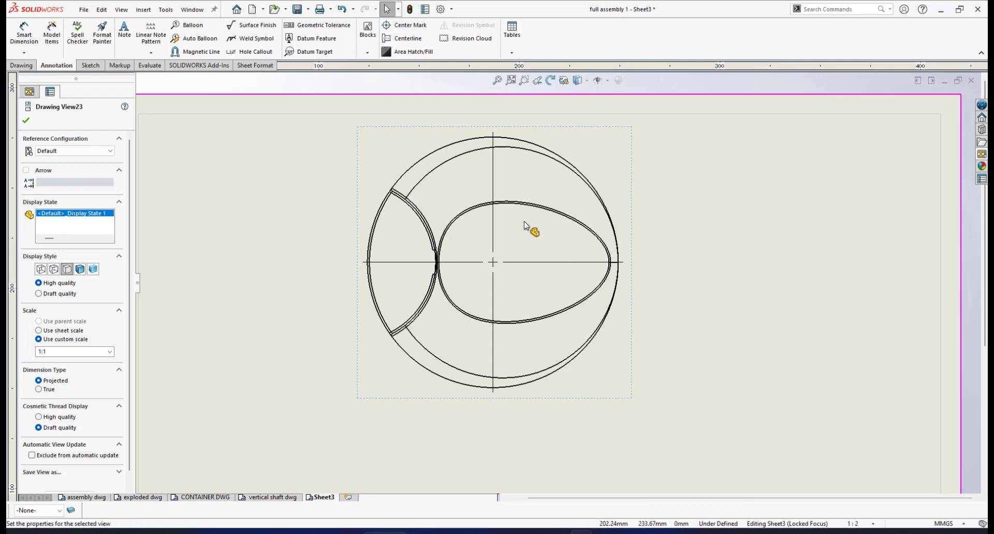
Step: Hide the upper and lower inner rim arcs in the top view
{"action": "scroll", "coordinate": [570, 268], "scroll_direction": "down", "scroll_amount": 1}
{"action": "scroll", "coordinate": [521, 243], "scroll_direction": "down", "scroll_amount": 1}
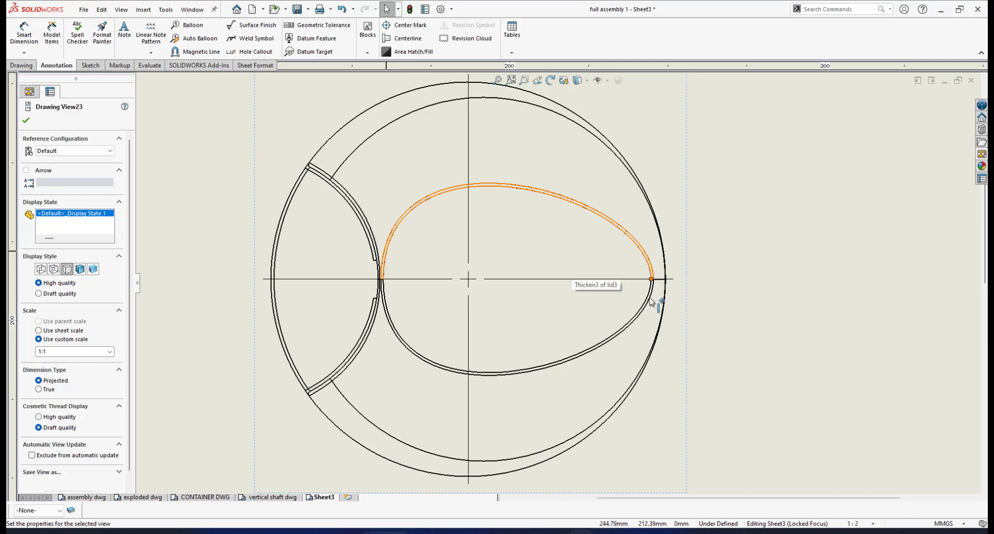
{"action": "left_click", "coordinate": [382, 132]}
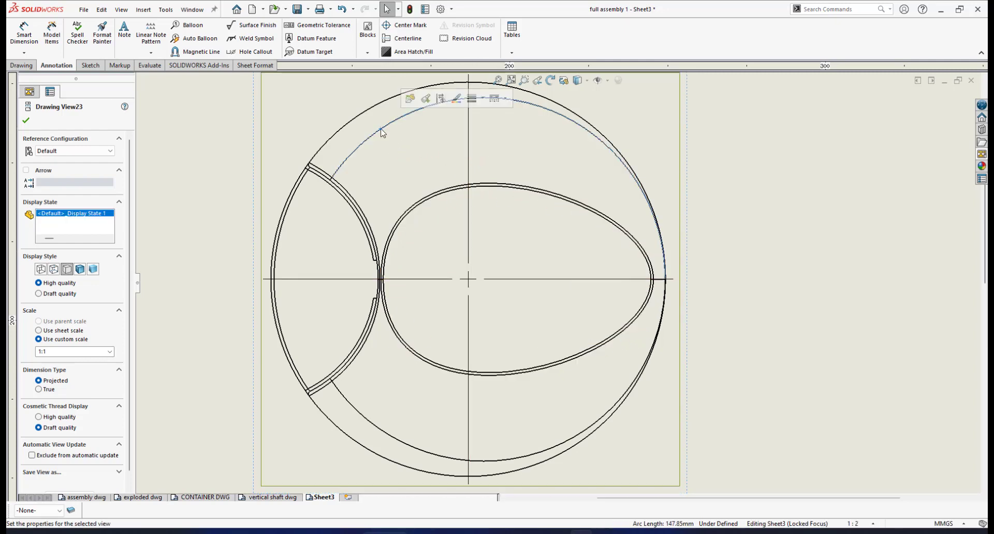
{"action": "left_click", "coordinate": [441, 98]}
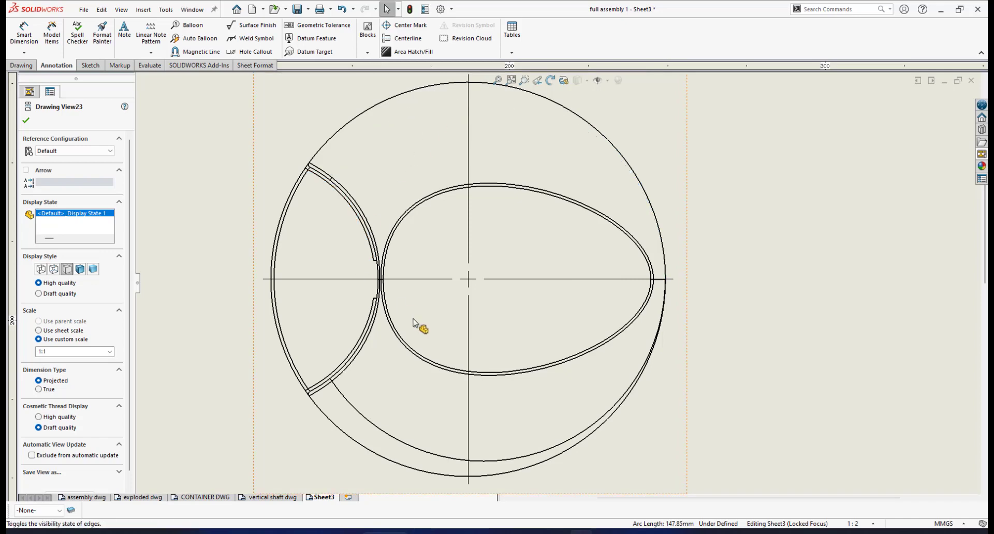
{"action": "left_click", "coordinate": [357, 412]}
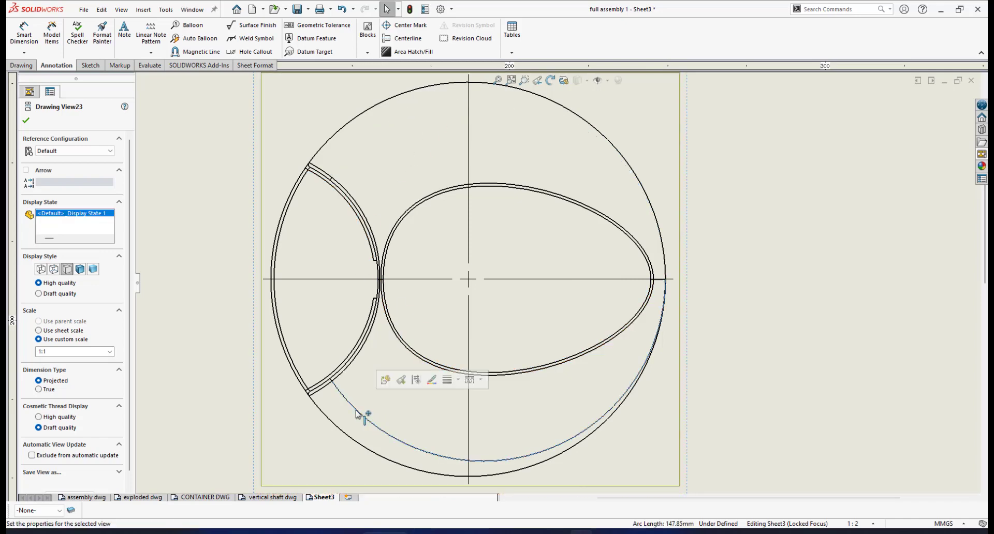
{"action": "left_click", "coordinate": [417, 386]}
Step: Hide the two remaining inner arcs beside the left segment
{"action": "scroll", "coordinate": [327, 185], "scroll_direction": "down", "scroll_amount": 2}
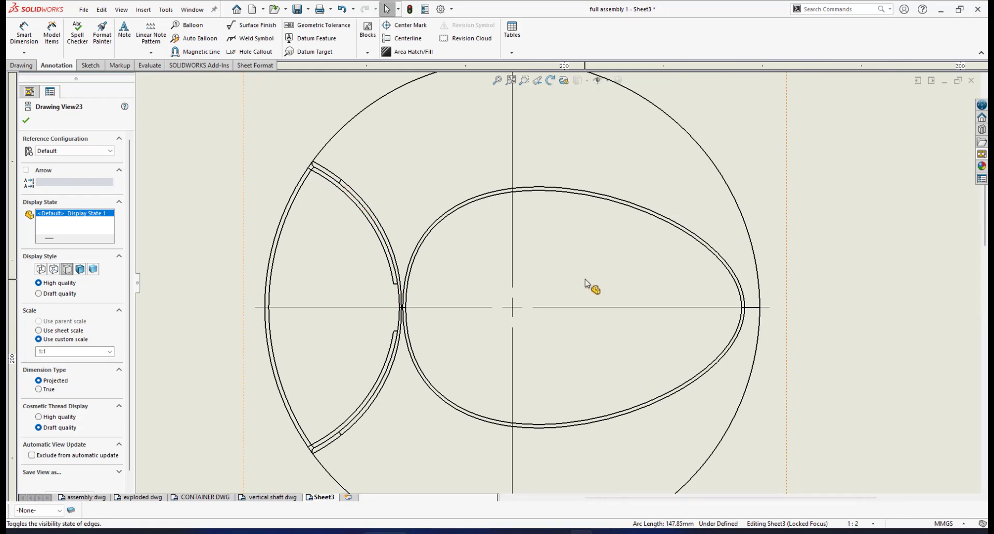
{"action": "scroll", "coordinate": [383, 222], "scroll_direction": "down", "scroll_amount": 2}
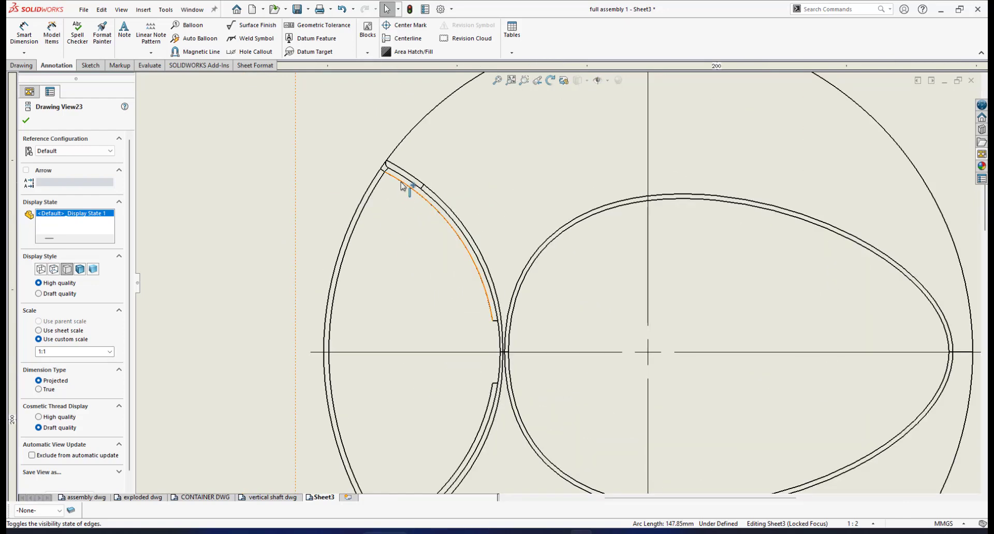
{"action": "left_click", "coordinate": [401, 182]}
{"action": "left_click", "coordinate": [461, 152]}
{"action": "scroll", "coordinate": [493, 374], "scroll_direction": "up", "scroll_amount": 1}
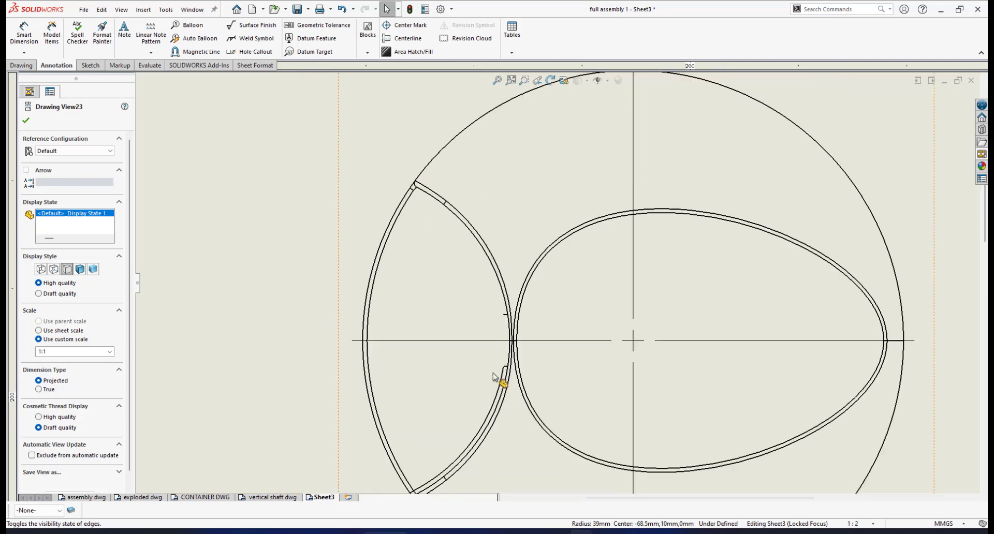
{"action": "scroll", "coordinate": [495, 377], "scroll_direction": "down", "scroll_amount": 2}
{"action": "left_click", "coordinate": [514, 367]}
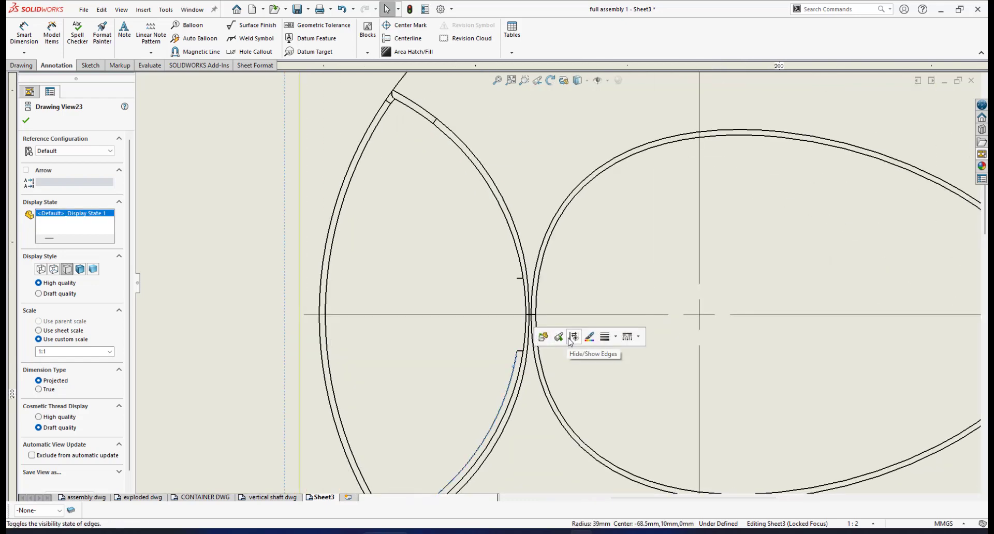
{"action": "left_click", "coordinate": [573, 338]}
{"action": "scroll", "coordinate": [555, 266], "scroll_direction": "up", "scroll_amount": 3}
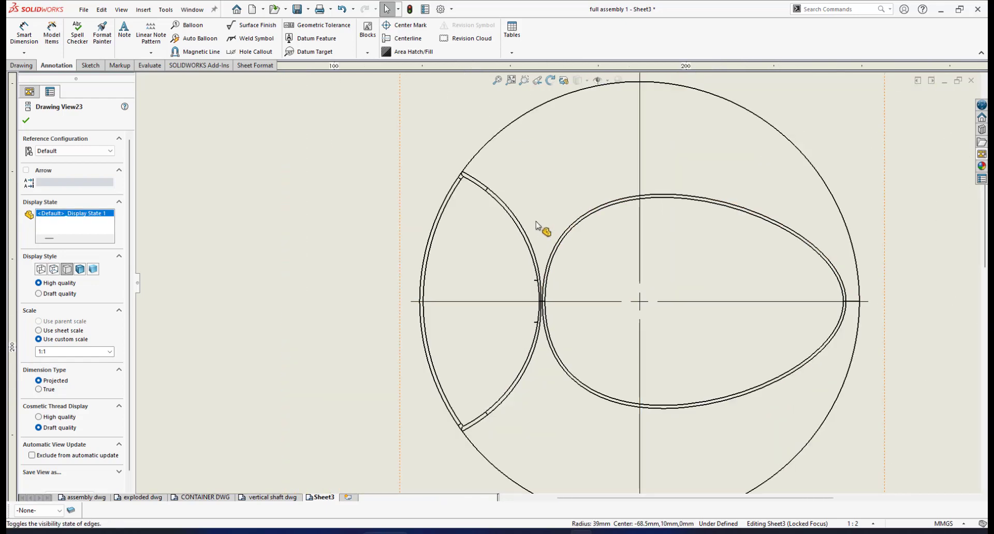
{"action": "scroll", "coordinate": [630, 299], "scroll_direction": "down", "scroll_amount": 2}
{"action": "scroll", "coordinate": [630, 298], "scroll_direction": "up", "scroll_amount": 2}
{"action": "scroll", "coordinate": [606, 373], "scroll_direction": "up", "scroll_amount": 2}
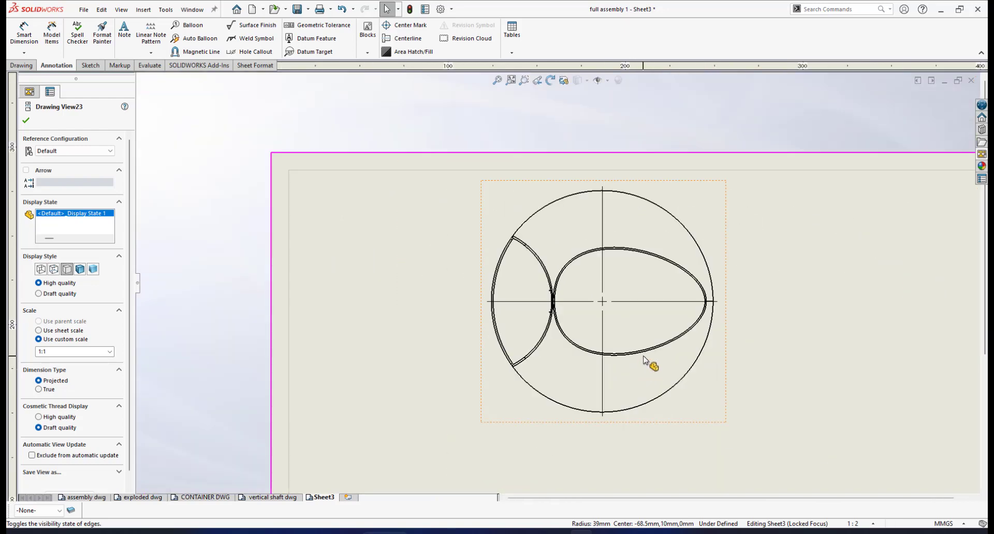
{"action": "scroll", "coordinate": [650, 366], "scroll_direction": "down", "scroll_amount": 1}
{"action": "scroll", "coordinate": [661, 272], "scroll_direction": "down", "scroll_amount": 1}
{"action": "scroll", "coordinate": [661, 273], "scroll_direction": "up", "scroll_amount": 2}
{"action": "scroll", "coordinate": [647, 272], "scroll_direction": "down", "scroll_amount": 3}
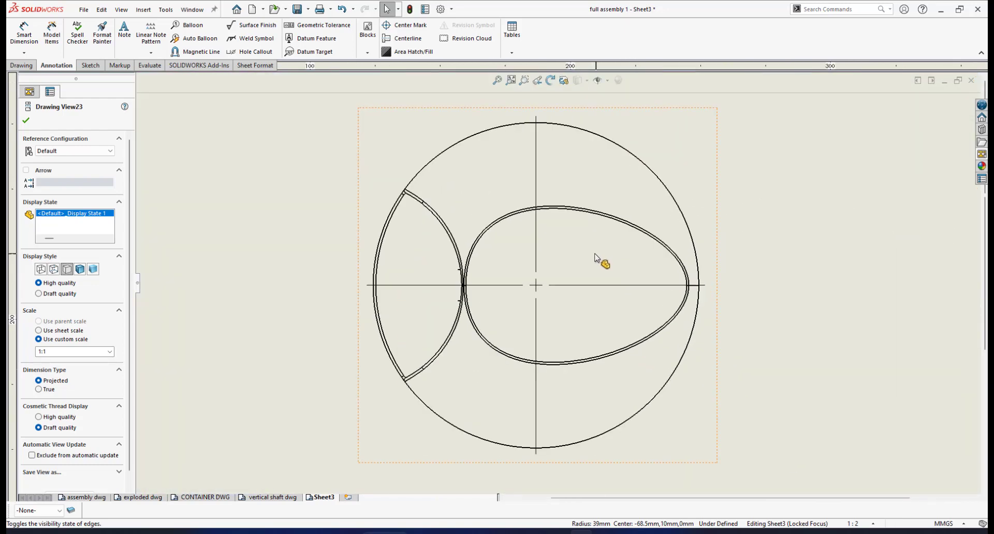
{"action": "scroll", "coordinate": [621, 276], "scroll_direction": "up", "scroll_amount": 2}
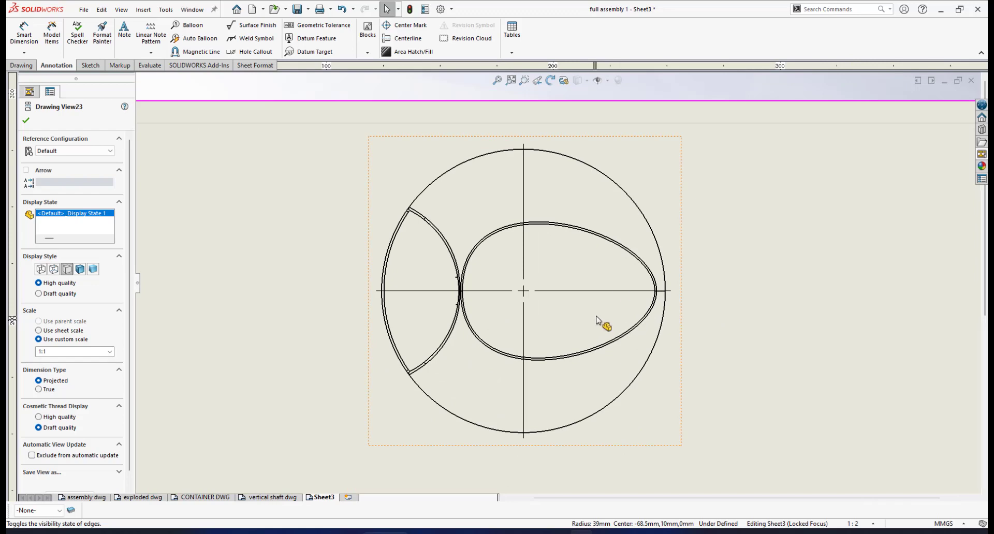
{"action": "scroll", "coordinate": [601, 322], "scroll_direction": "down", "scroll_amount": 1}
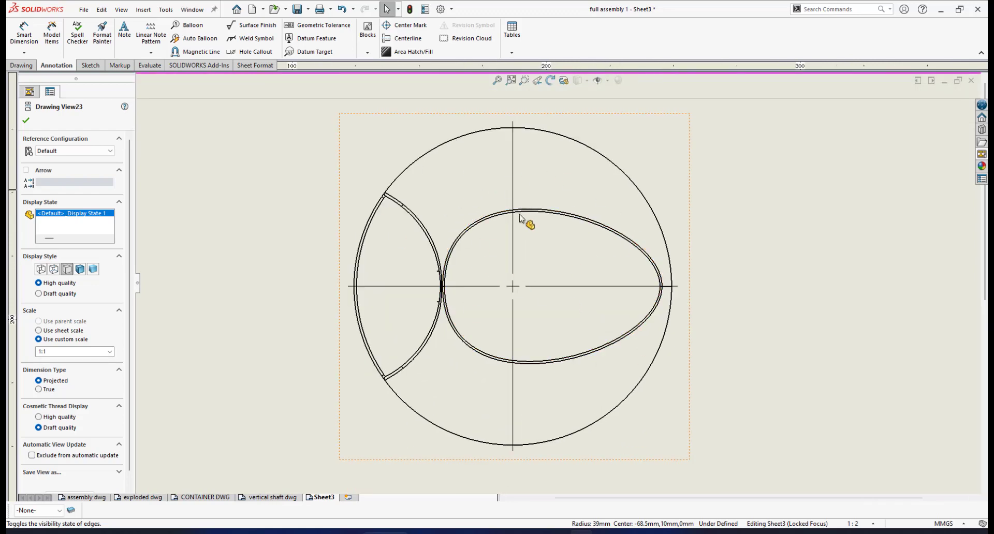
{"action": "scroll", "coordinate": [572, 304], "scroll_direction": "up", "scroll_amount": 3}
{"action": "scroll", "coordinate": [570, 279], "scroll_direction": "down", "scroll_amount": 2}
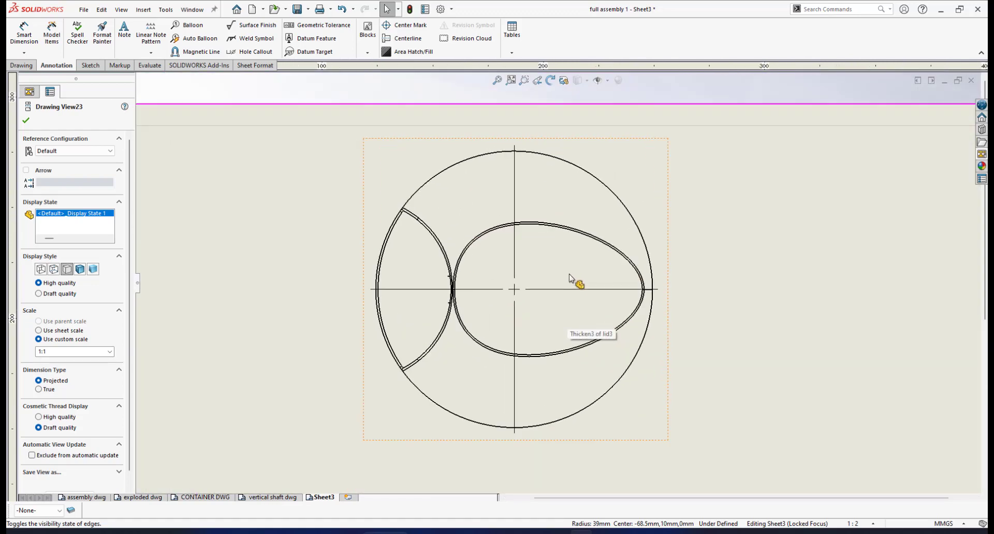
Step: Set the lid's top view display style to Hidden Lines Visible
{"action": "left_click", "coordinate": [688, 216]}
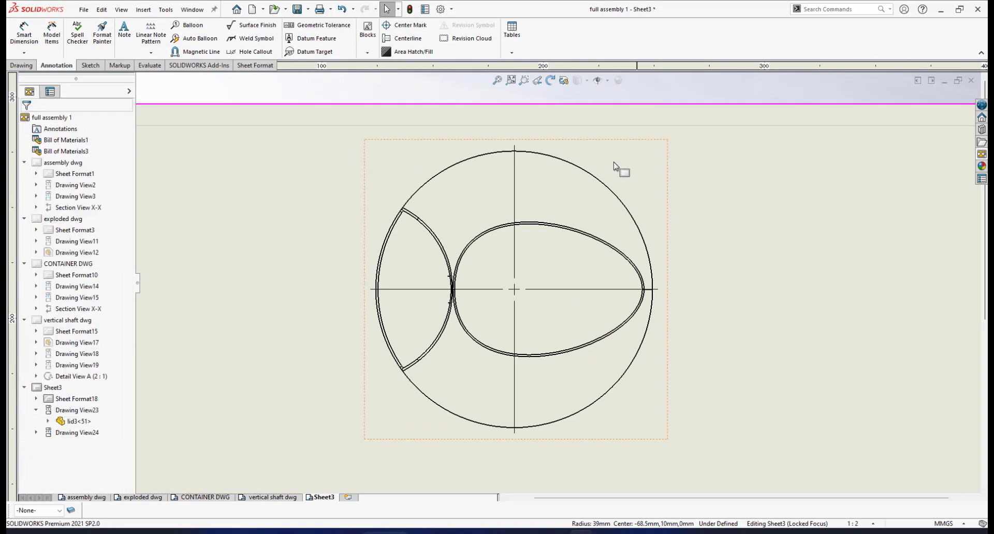
{"action": "left_click", "coordinate": [666, 171]}
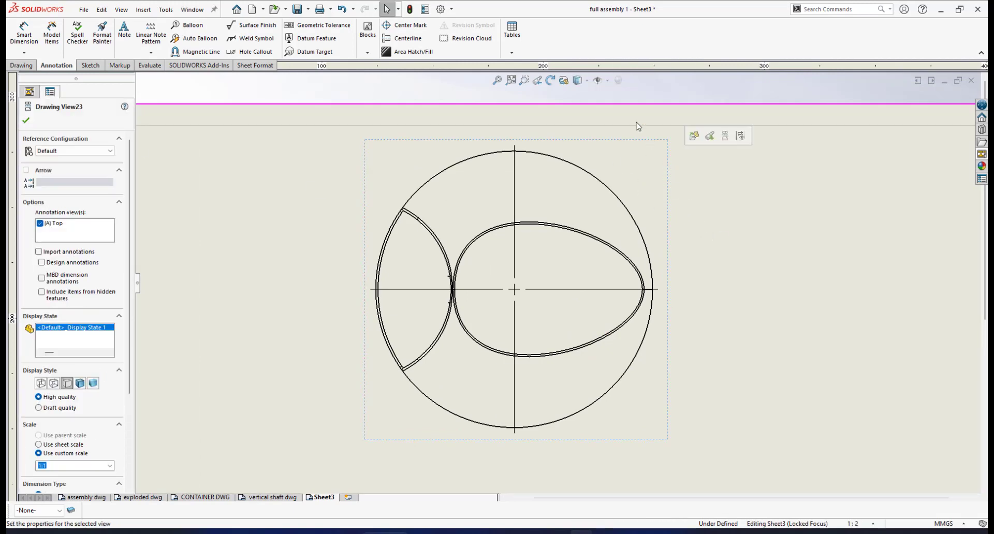
{"action": "left_click", "coordinate": [678, 159]}
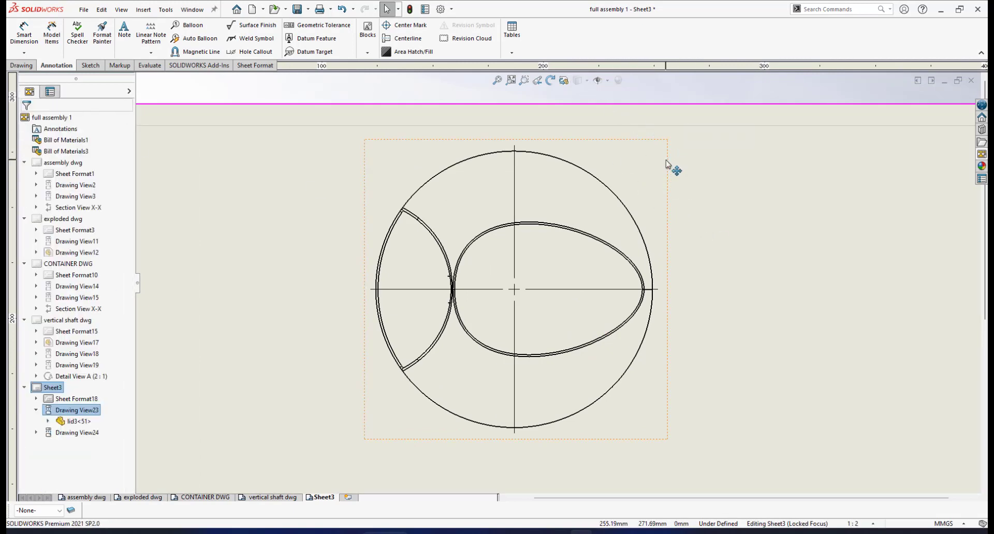
{"action": "left_click", "coordinate": [667, 165]}
{"action": "left_click", "coordinate": [588, 81]}
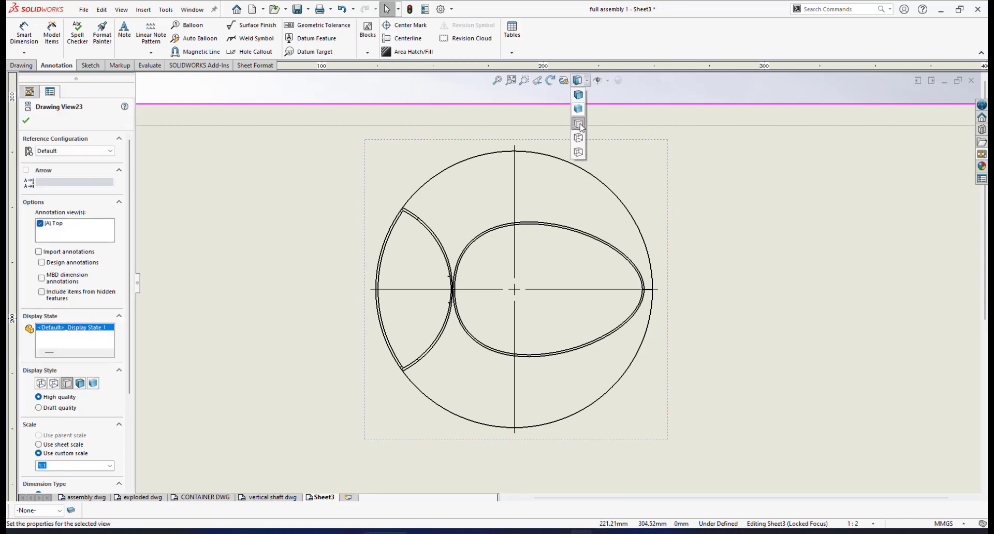
{"action": "left_click", "coordinate": [579, 139]}
{"action": "scroll", "coordinate": [569, 362], "scroll_direction": "up", "scroll_amount": 2}
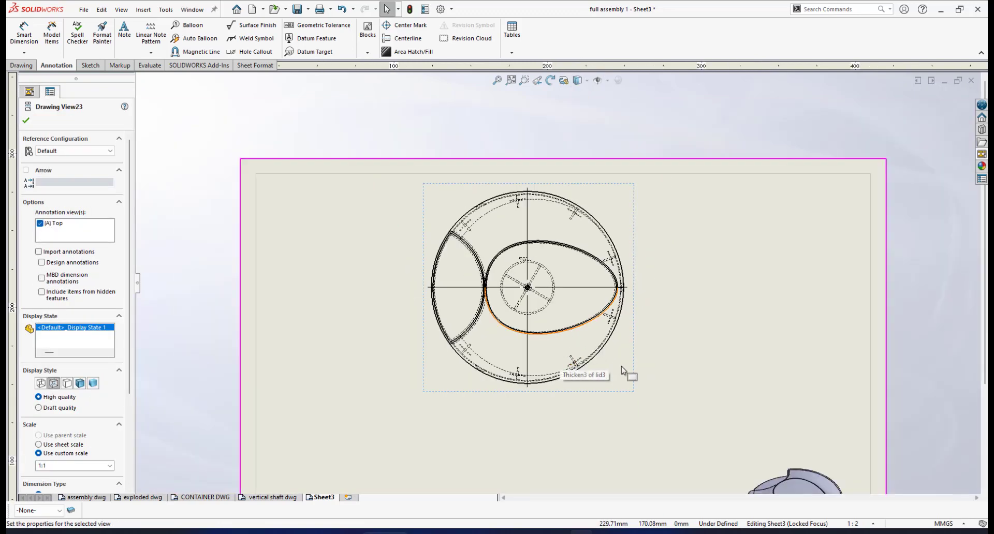
{"action": "scroll", "coordinate": [598, 334], "scroll_direction": "up", "scroll_amount": 3}
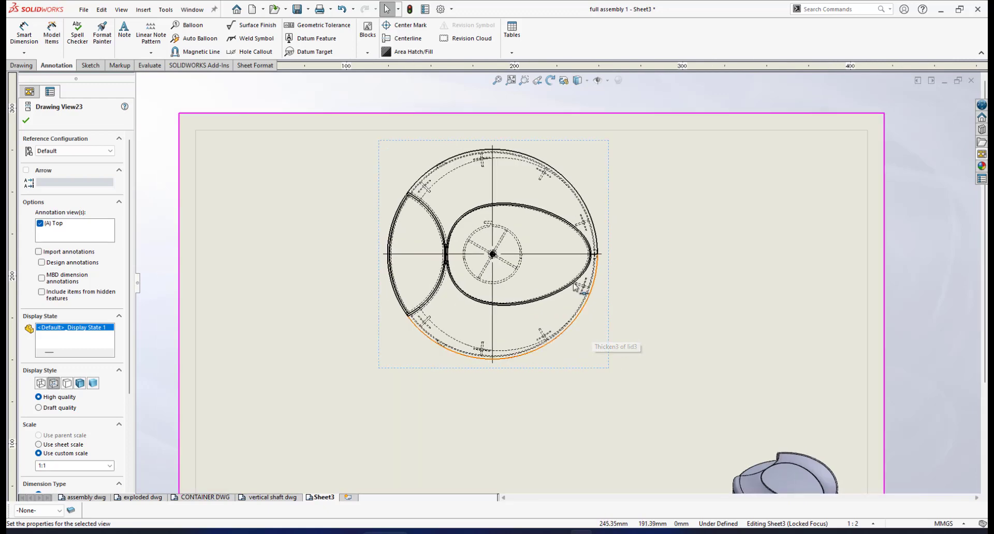
{"action": "left_click", "coordinate": [25, 121]}
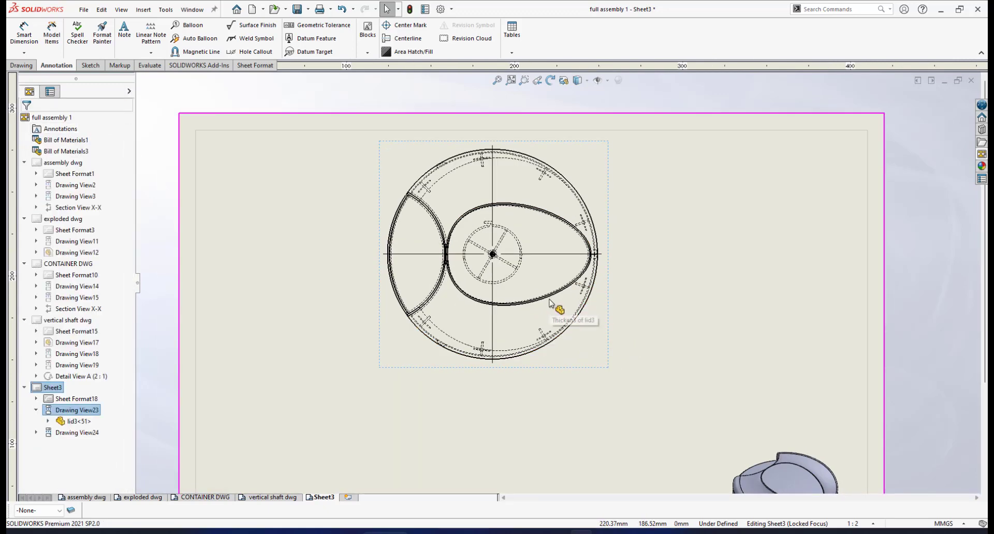
Step: Switch the CommandManager to the Drawing tab
{"action": "scroll", "coordinate": [594, 306], "scroll_direction": "up", "scroll_amount": 2}
{"action": "scroll", "coordinate": [594, 306], "scroll_direction": "down", "scroll_amount": 1}
{"action": "left_click", "coordinate": [19, 66]}
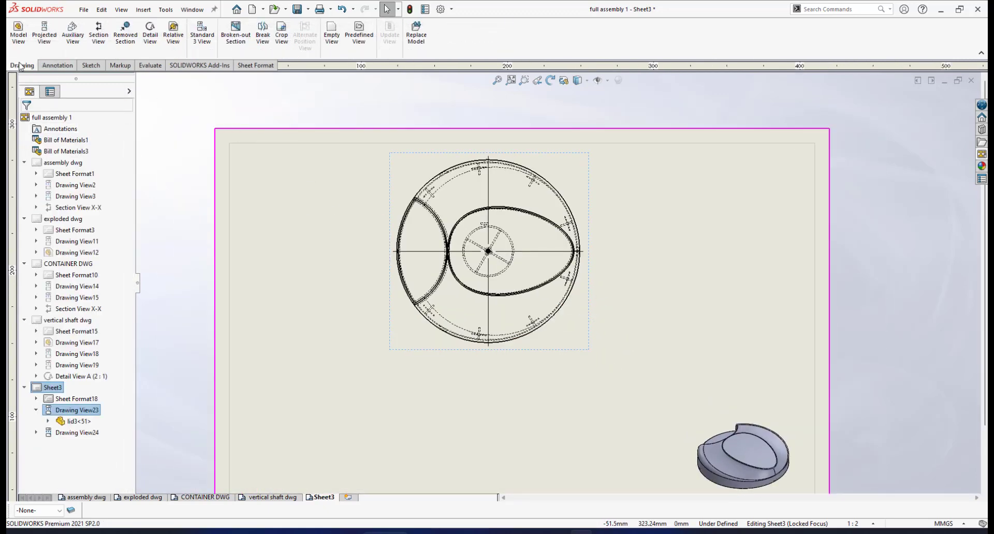
Step: Cut a horizontal section through the lid's centre and place it below the top view
{"action": "left_click", "coordinate": [99, 41]}
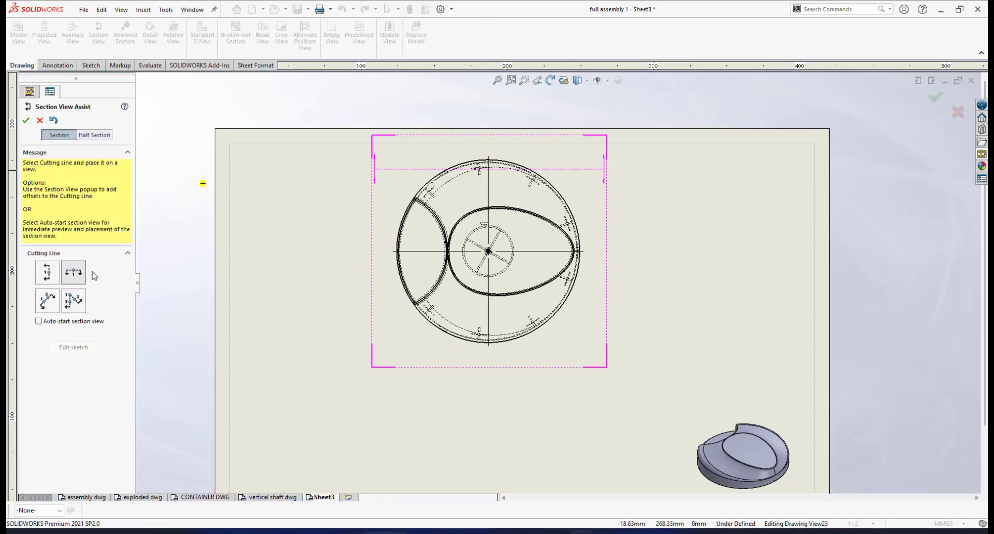
{"action": "left_click", "coordinate": [73, 272]}
{"action": "scroll", "coordinate": [500, 261], "scroll_direction": "down", "scroll_amount": 4}
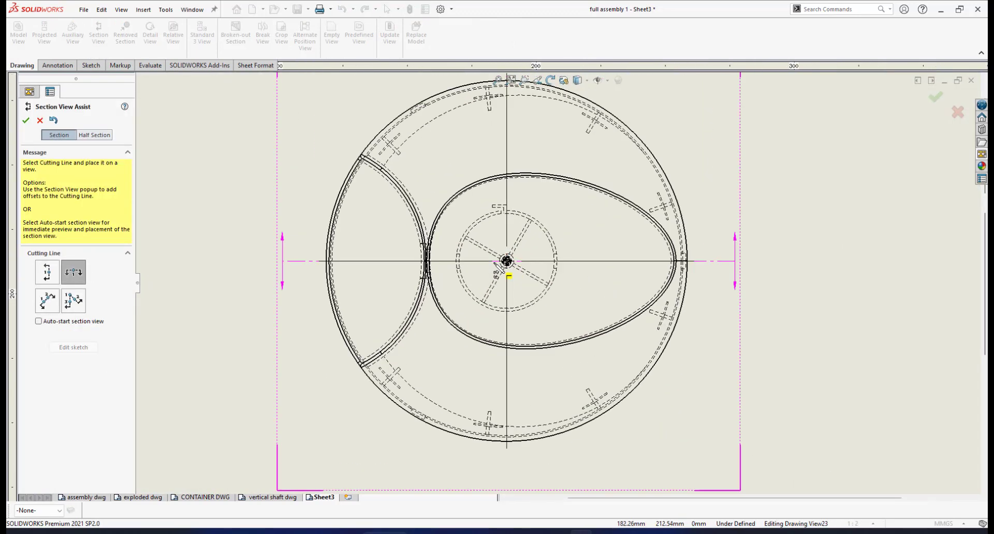
{"action": "left_click", "coordinate": [512, 262]}
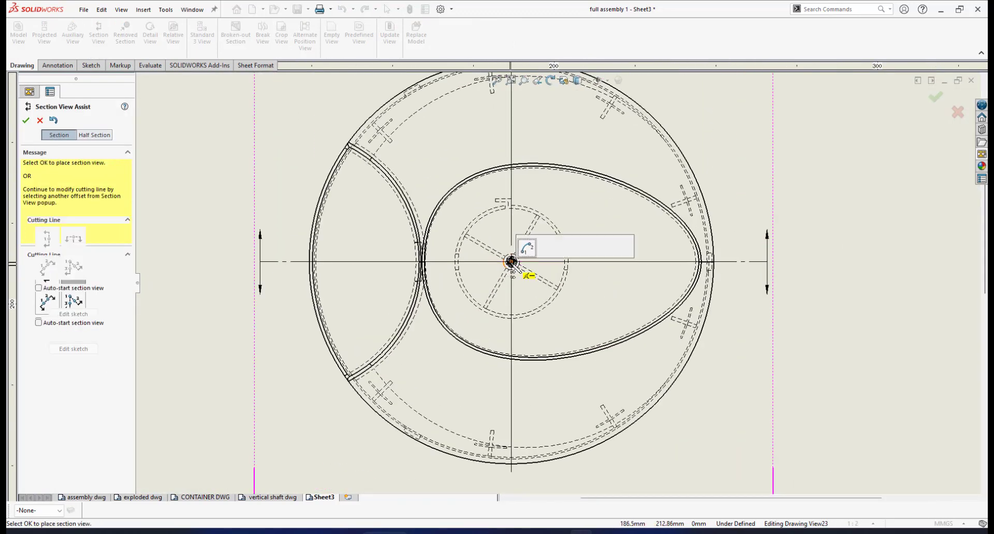
{"action": "left_click", "coordinate": [604, 249]}
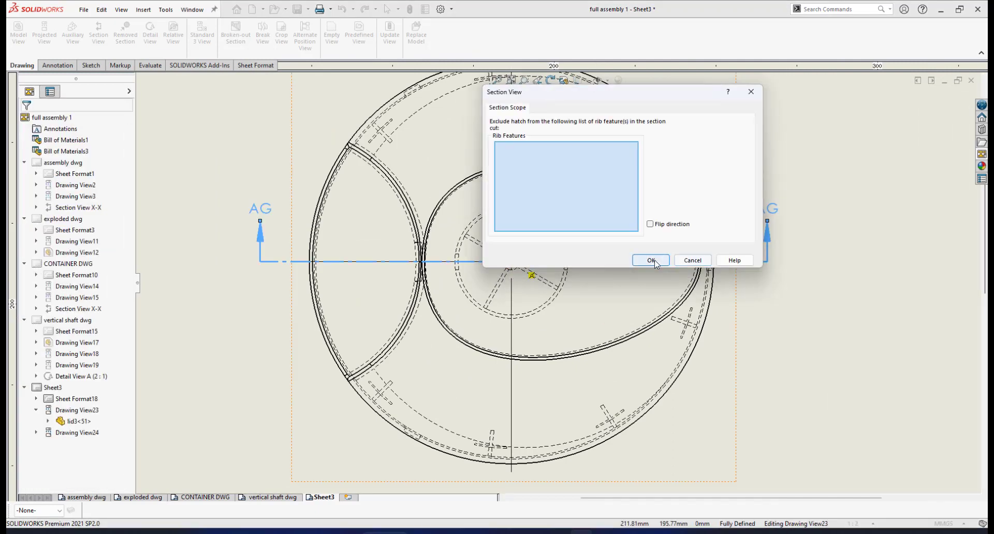
{"action": "left_click", "coordinate": [653, 261]}
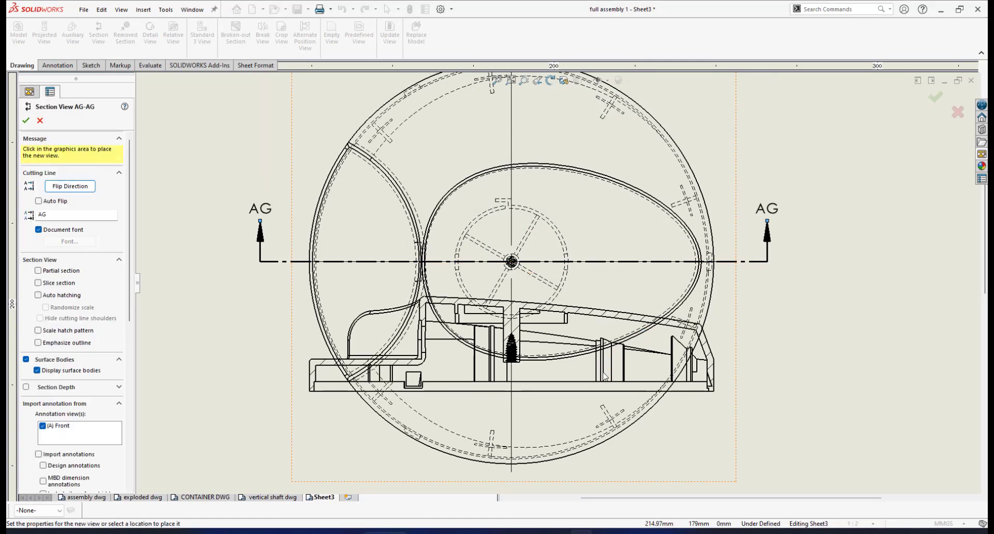
{"action": "scroll", "coordinate": [606, 372], "scroll_direction": "up", "scroll_amount": 4}
{"action": "scroll", "coordinate": [556, 425], "scroll_direction": "down", "scroll_amount": 4}
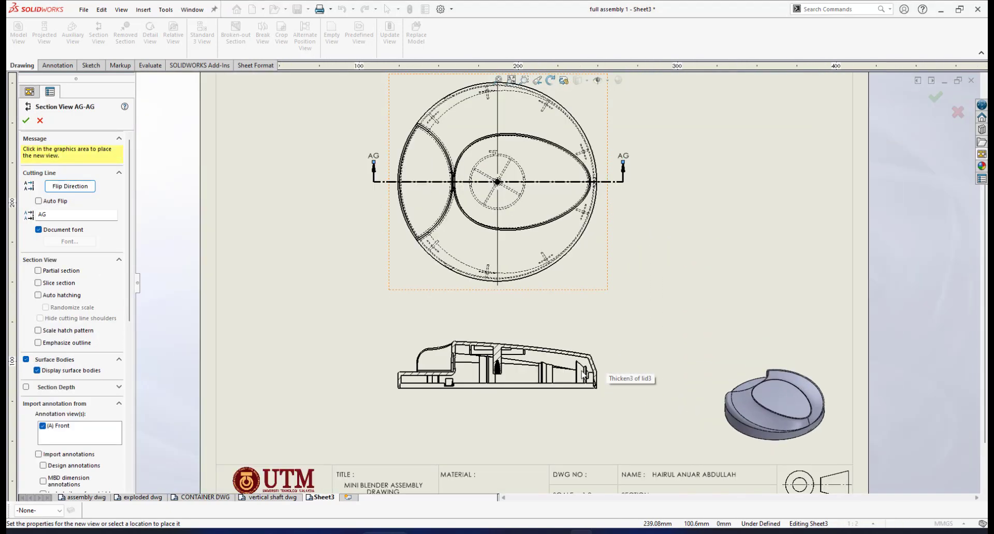
{"action": "left_click", "coordinate": [556, 387]}
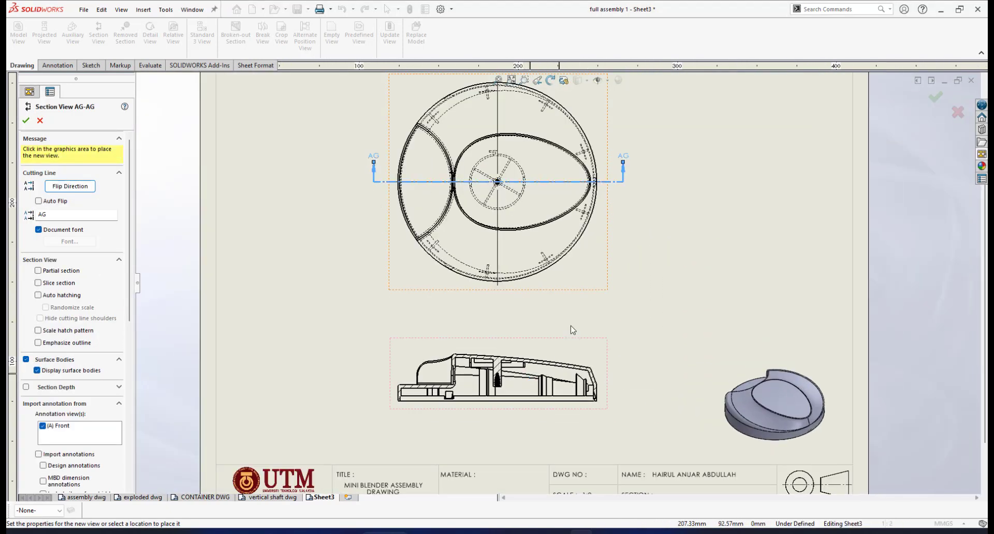
{"action": "scroll", "coordinate": [616, 205], "scroll_direction": "down", "scroll_amount": 2}
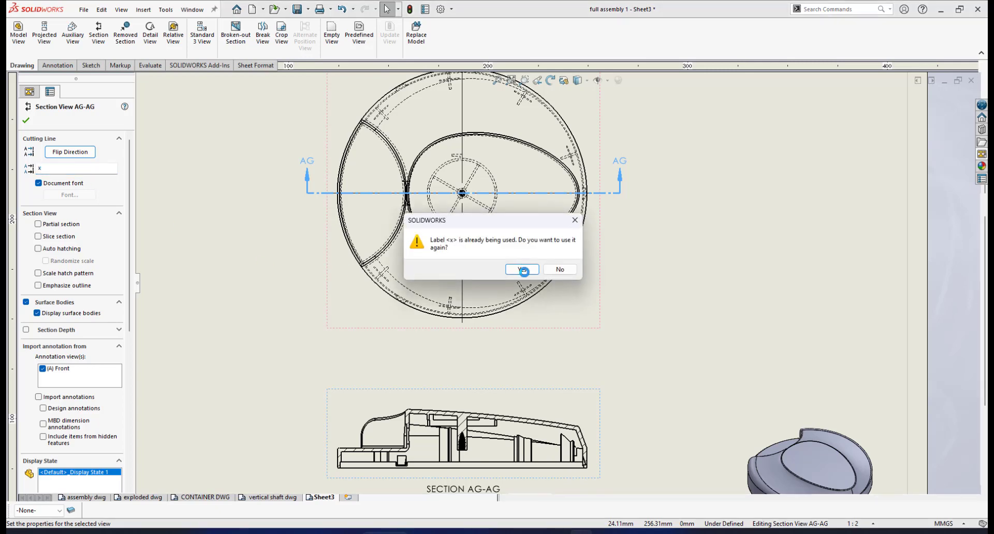
Step: Change the section label from x to uppercase X, accepting the label-reuse prompts
{"action": "left_click", "coordinate": [524, 269]}
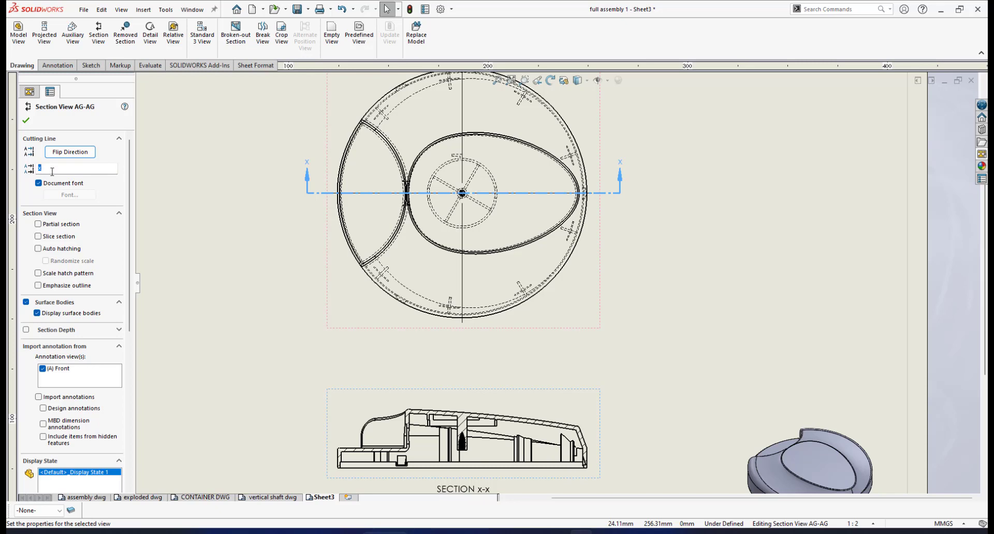
{"action": "key", "text": "BackSpace"}
{"action": "type", "text": "X"}
{"action": "left_click", "coordinate": [519, 270]}
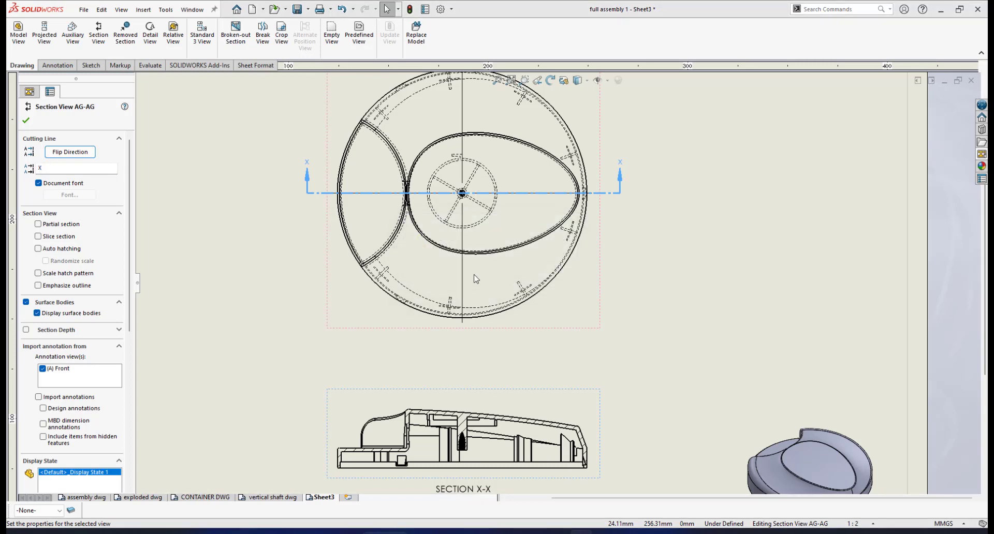
{"action": "left_click", "coordinate": [25, 122]}
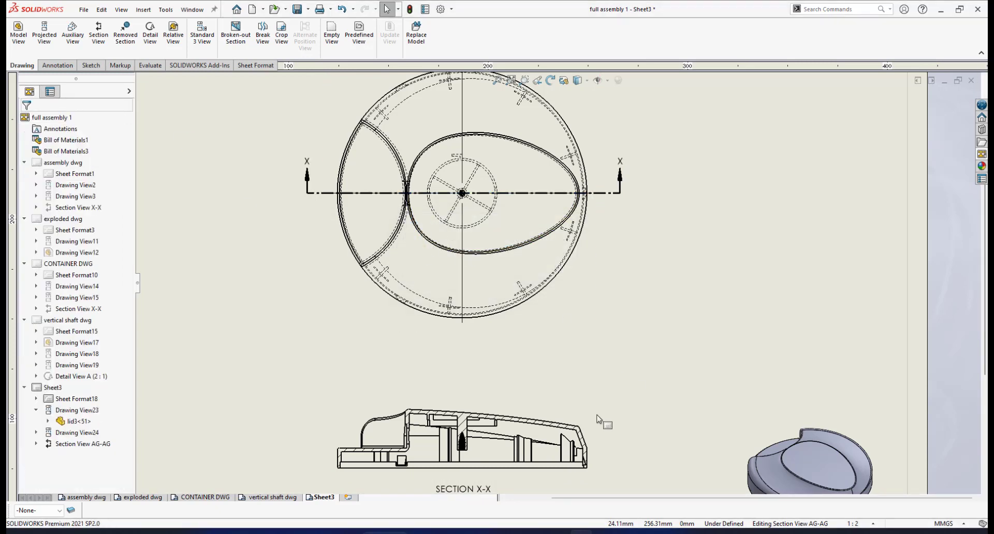
{"action": "scroll", "coordinate": [474, 376], "scroll_direction": "up", "scroll_amount": 4}
{"action": "scroll", "coordinate": [509, 406], "scroll_direction": "down", "scroll_amount": 3}
{"action": "scroll", "coordinate": [530, 367], "scroll_direction": "down", "scroll_amount": 1}
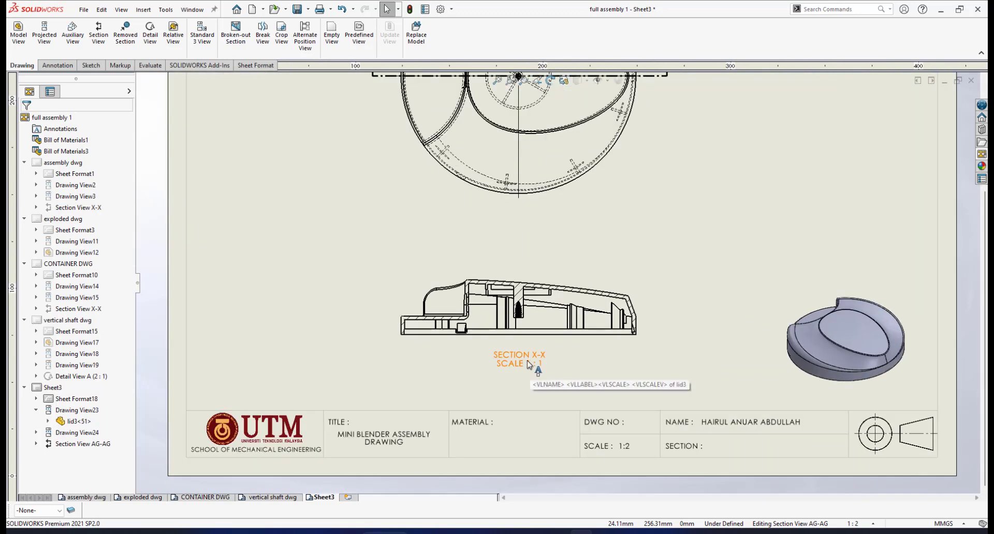
Step: Drag the section view upward and move its SECTION X-X caption lower
{"action": "left_click", "coordinate": [528, 382]}
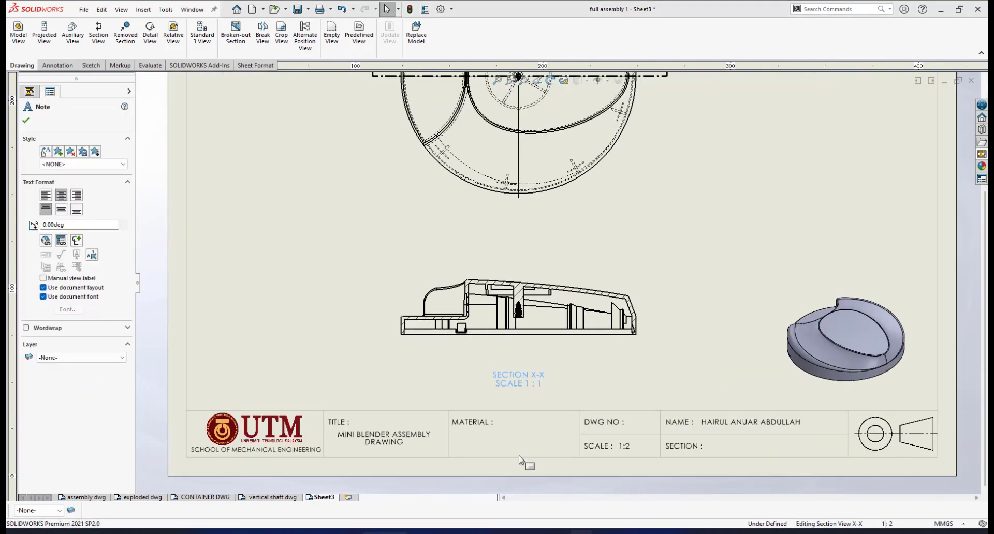
{"action": "left_click_drag", "start_coordinate": [584, 257], "coordinate": [591, 238]}
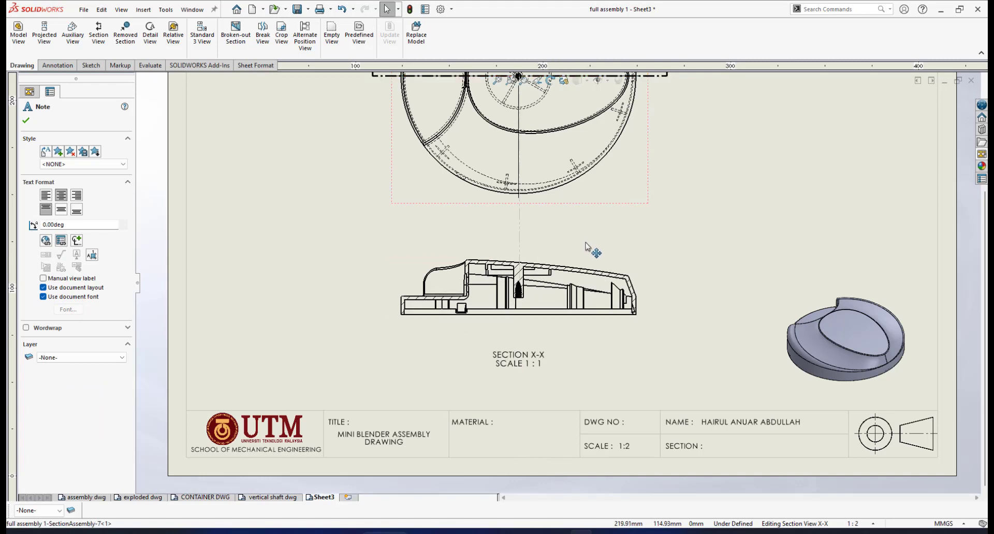
{"action": "left_click", "coordinate": [610, 356]}
{"action": "left_click_drag", "start_coordinate": [527, 358], "coordinate": [530, 375]}
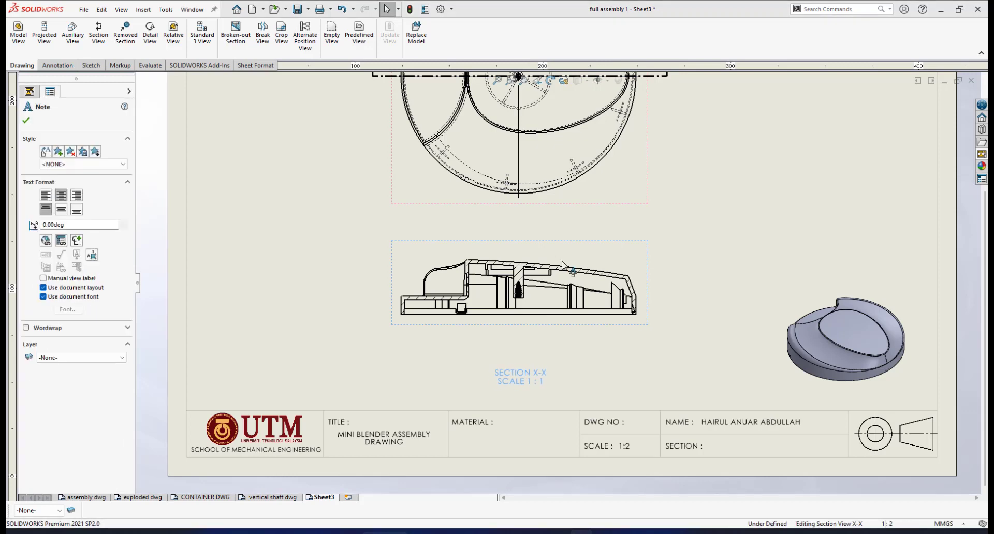
{"action": "scroll", "coordinate": [592, 151], "scroll_direction": "up", "scroll_amount": 3}
{"action": "scroll", "coordinate": [570, 168], "scroll_direction": "down", "scroll_amount": 3}
{"action": "scroll", "coordinate": [567, 172], "scroll_direction": "down", "scroll_amount": 2}
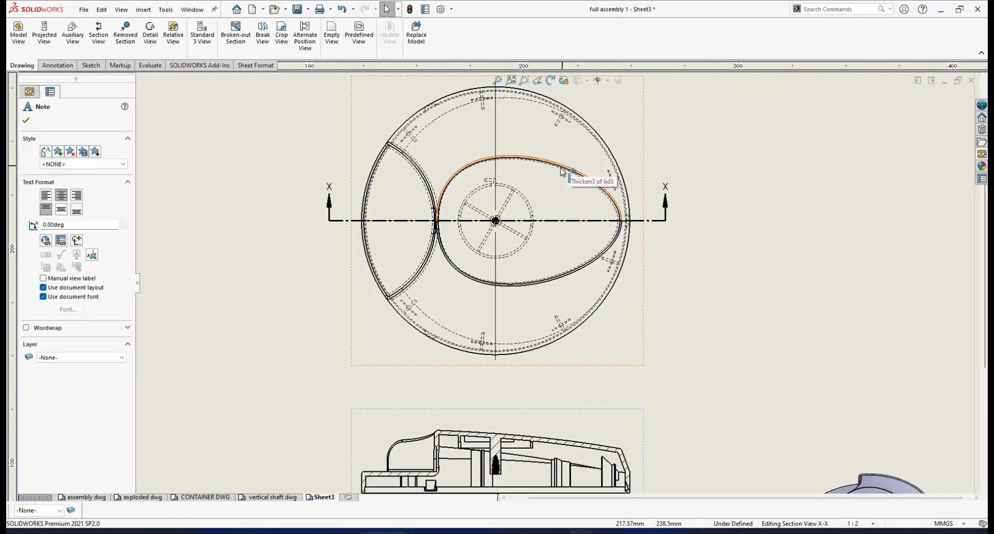
{"action": "scroll", "coordinate": [492, 143], "scroll_direction": "up", "scroll_amount": 1}
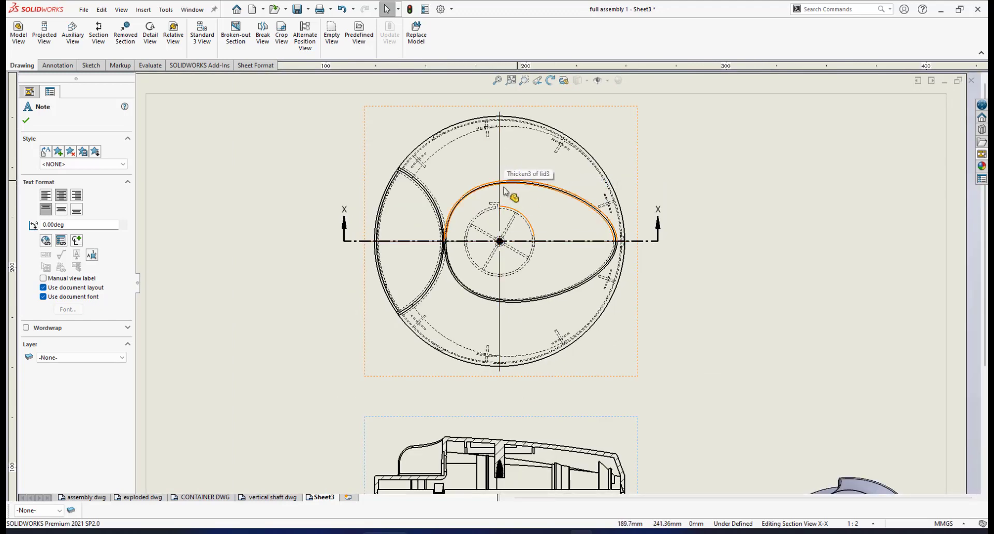
{"action": "scroll", "coordinate": [578, 303], "scroll_direction": "up", "scroll_amount": 3}
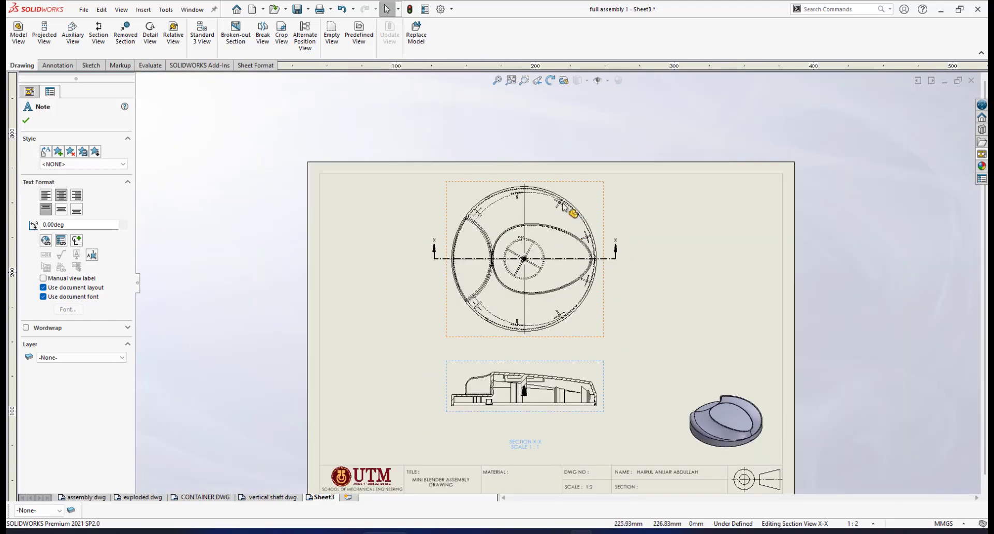
{"action": "scroll", "coordinate": [489, 206], "scroll_direction": "down", "scroll_amount": 4}
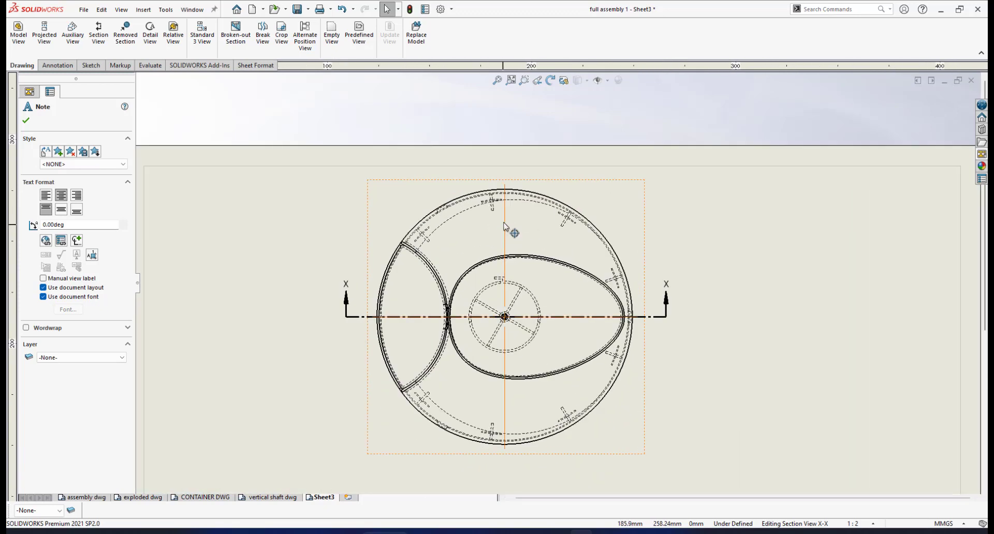
Step: Close the caption's note settings and bring up the Annotation commands
{"action": "scroll", "coordinate": [561, 343], "scroll_direction": "up", "scroll_amount": 3}
{"action": "scroll", "coordinate": [554, 383], "scroll_direction": "down", "scroll_amount": 1}
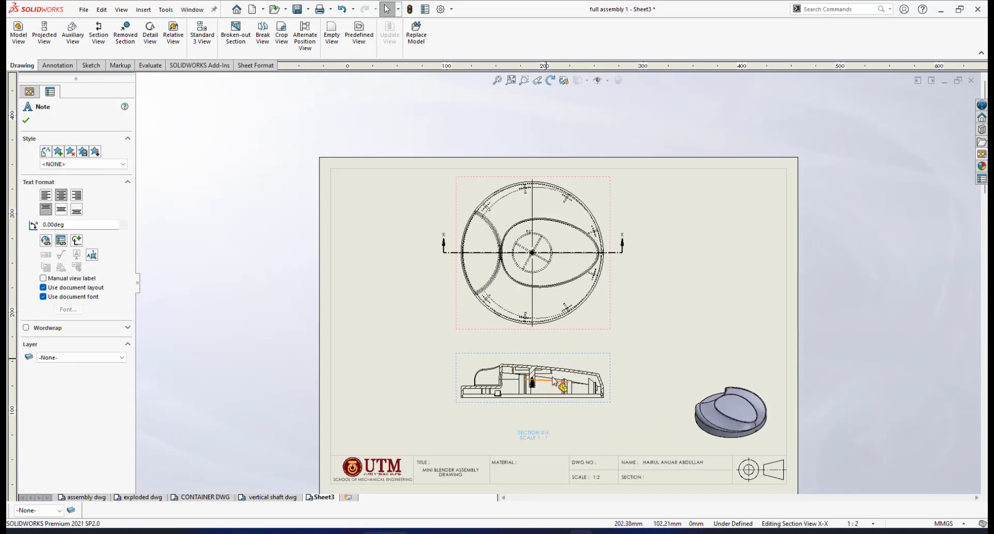
{"action": "scroll", "coordinate": [555, 382], "scroll_direction": "down", "scroll_amount": 5}
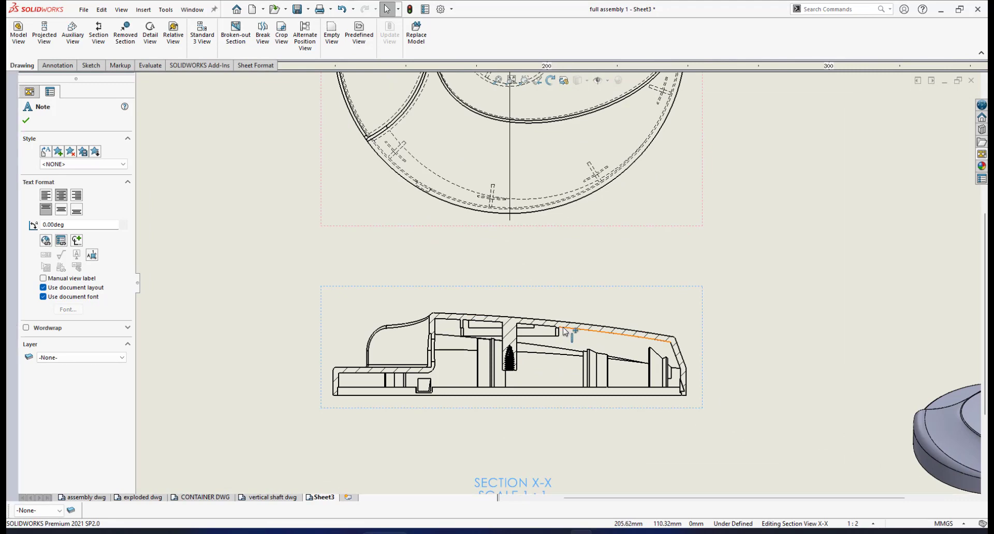
{"action": "left_click", "coordinate": [25, 120]}
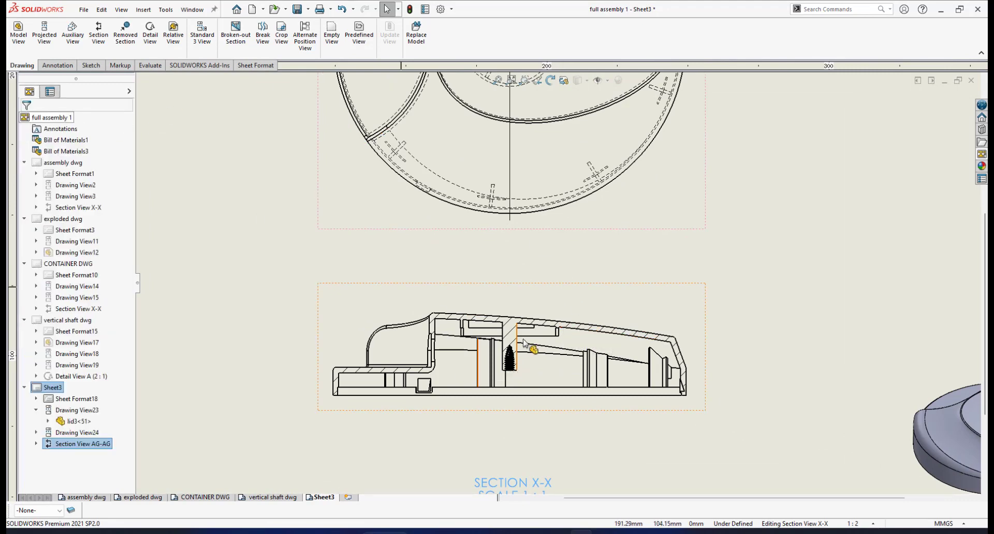
{"action": "left_click", "coordinate": [58, 66]}
Step: Add a centerline through the screw boss in Section X-X from its two side edges
{"action": "left_click", "coordinate": [404, 38]}
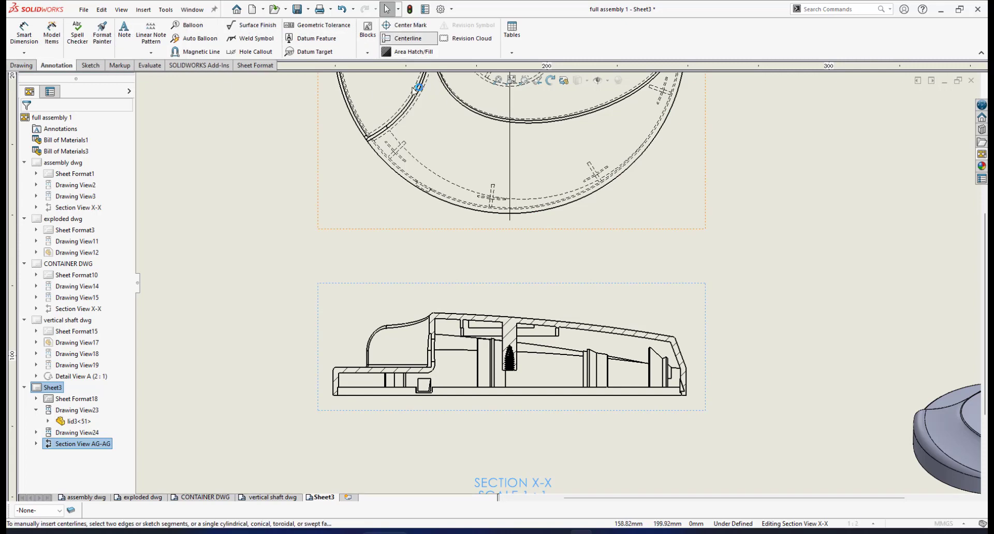
{"action": "scroll", "coordinate": [521, 341], "scroll_direction": "down", "scroll_amount": 5}
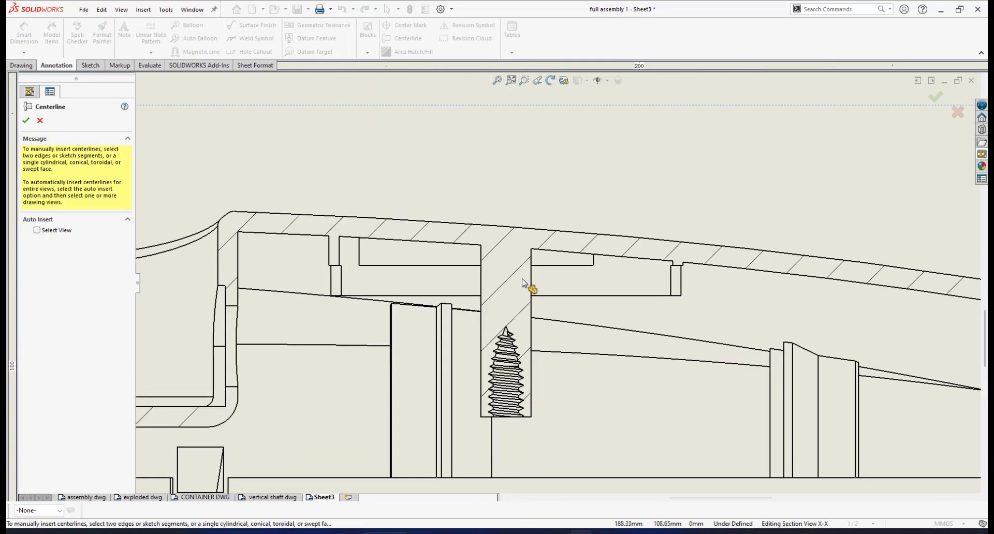
{"action": "left_click", "coordinate": [530, 280]}
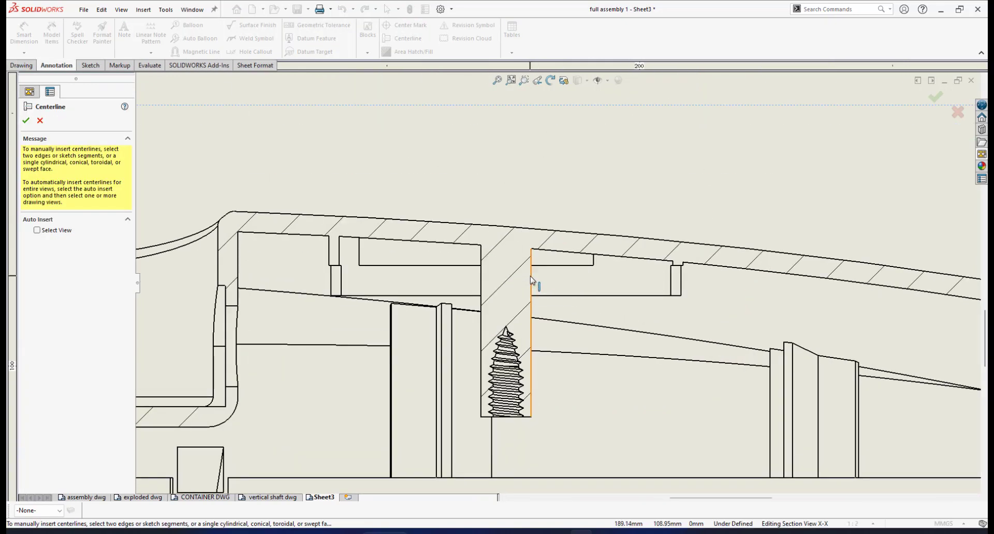
{"action": "left_click", "coordinate": [482, 285]}
{"action": "left_click", "coordinate": [26, 121]}
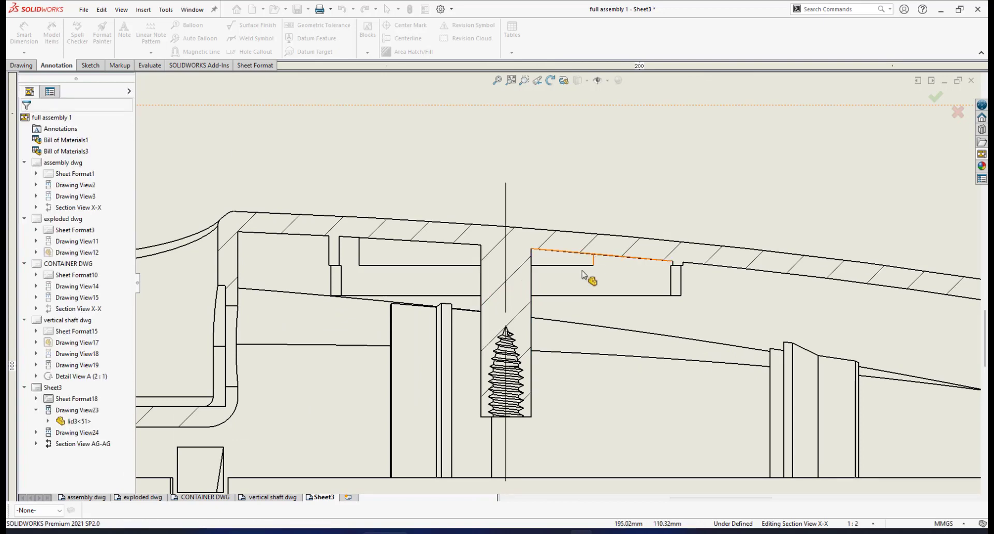
Step: Drag the boss centerline's bottom end down past the lid's base
{"action": "scroll", "coordinate": [588, 275], "scroll_direction": "up", "scroll_amount": 4}
{"action": "left_click", "coordinate": [535, 247]}
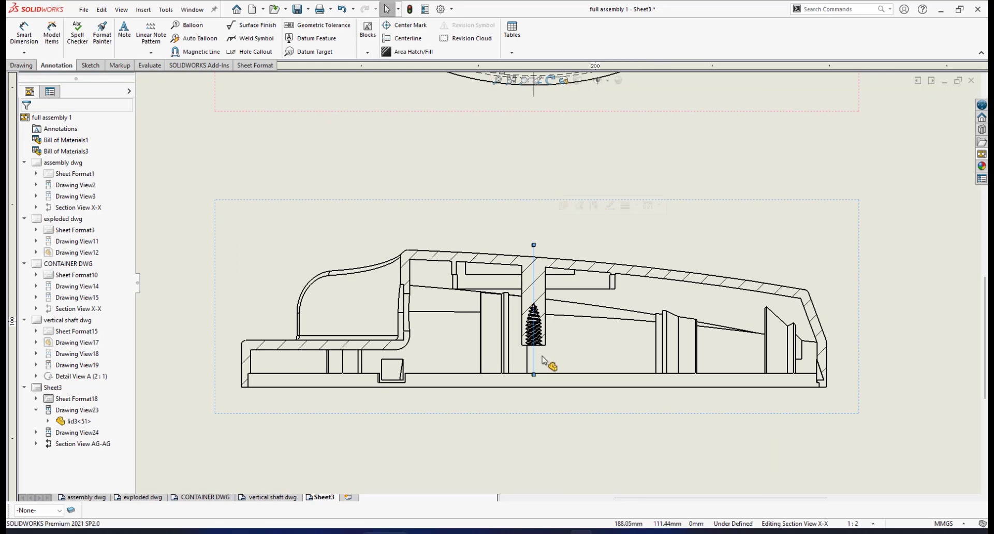
{"action": "left_click_drag", "start_coordinate": [534, 374], "coordinate": [533, 396]}
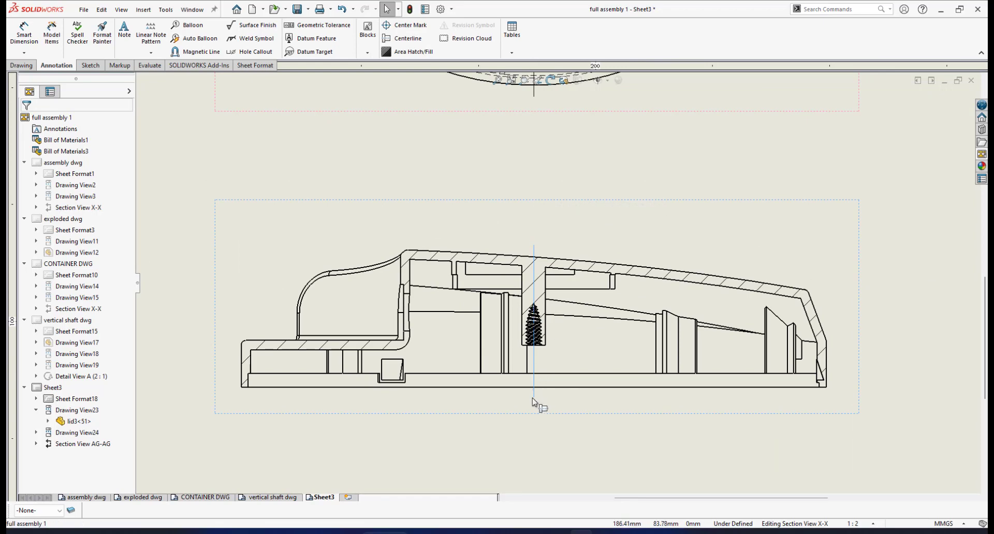
{"action": "left_click", "coordinate": [533, 398]}
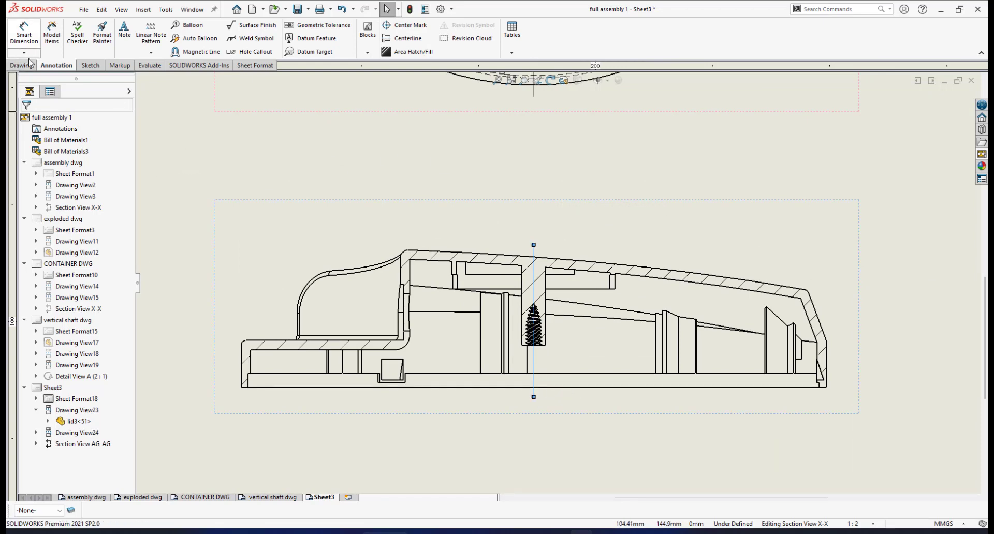
{"action": "left_click", "coordinate": [914, 283]}
{"action": "scroll", "coordinate": [816, 308], "scroll_direction": "up", "scroll_amount": 3}
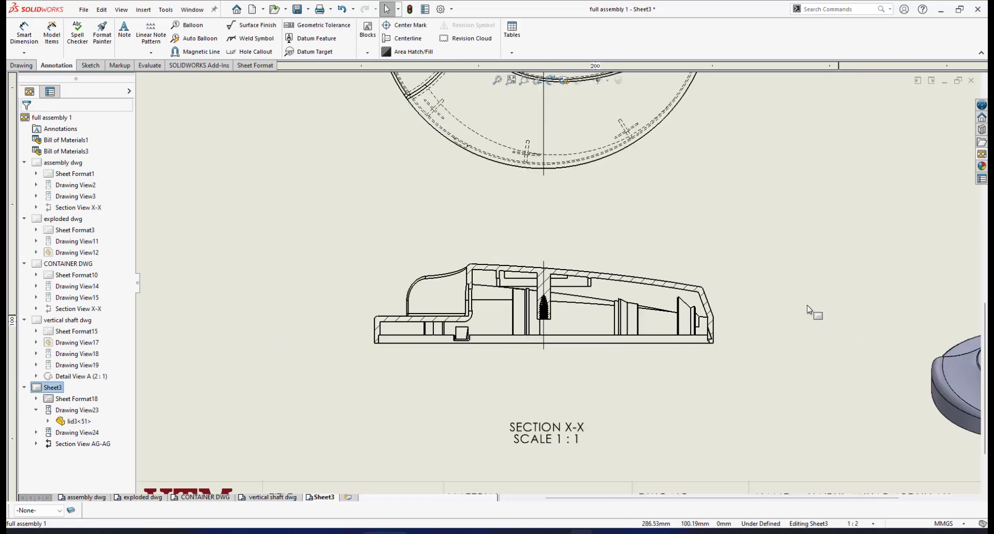
Step: Save the lid drawing and zoom around Sheet3 to inspect its views
{"action": "scroll", "coordinate": [808, 310], "scroll_direction": "down", "scroll_amount": 1}
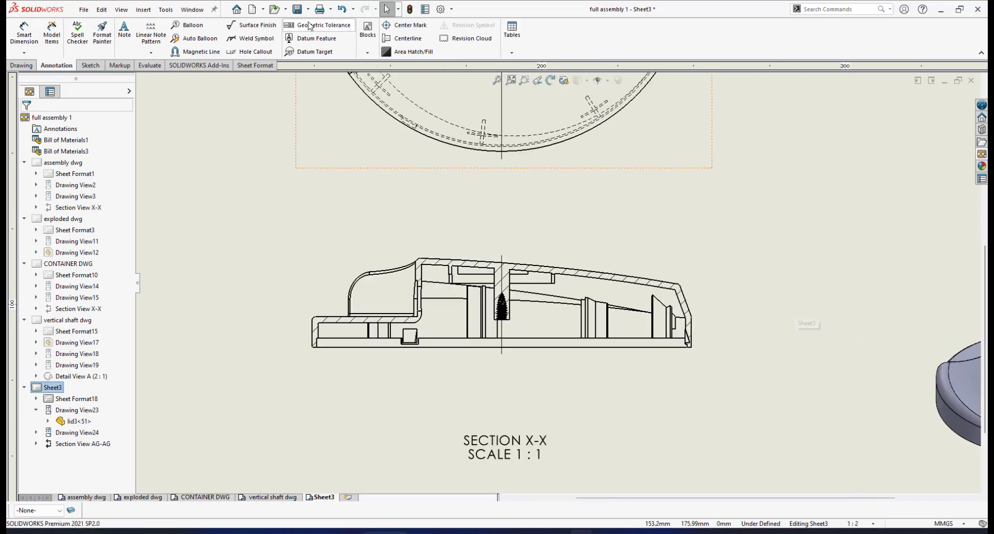
{"action": "left_click", "coordinate": [296, 10]}
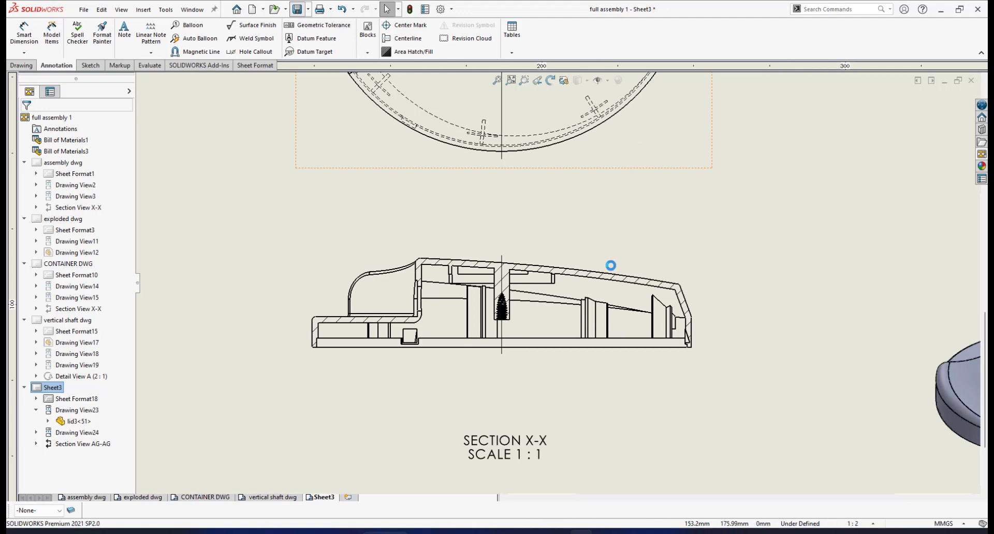
{"action": "scroll", "coordinate": [611, 264], "scroll_direction": "up", "scroll_amount": 3}
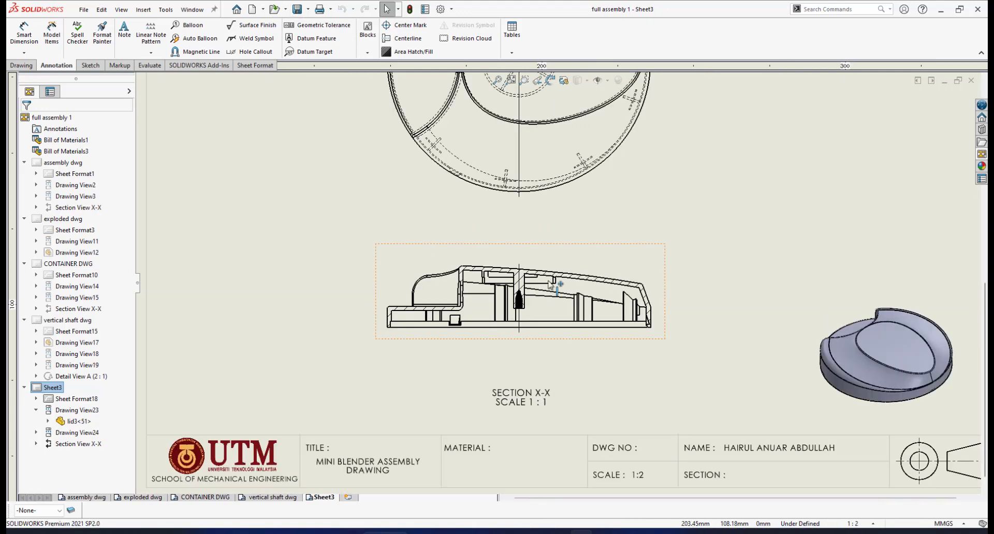
{"action": "scroll", "coordinate": [614, 224], "scroll_direction": "up", "scroll_amount": 4}
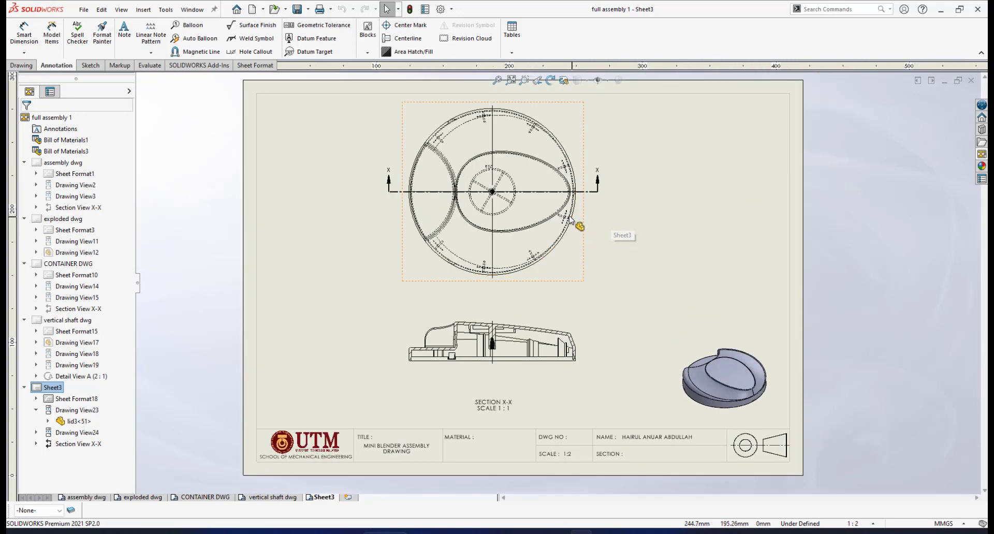
{"action": "scroll", "coordinate": [573, 219], "scroll_direction": "down", "scroll_amount": 2}
{"action": "scroll", "coordinate": [566, 245], "scroll_direction": "up", "scroll_amount": 3}
{"action": "scroll", "coordinate": [570, 228], "scroll_direction": "down", "scroll_amount": 2}
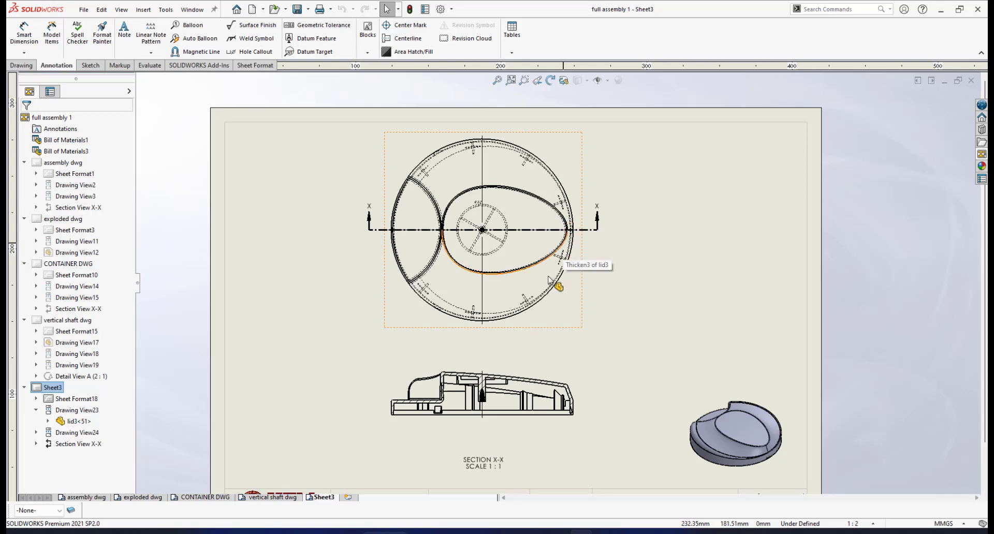
{"action": "scroll", "coordinate": [549, 282], "scroll_direction": "up", "scroll_amount": 2}
{"action": "scroll", "coordinate": [538, 335], "scroll_direction": "down", "scroll_amount": 1}
{"action": "scroll", "coordinate": [539, 361], "scroll_direction": "down", "scroll_amount": 1}
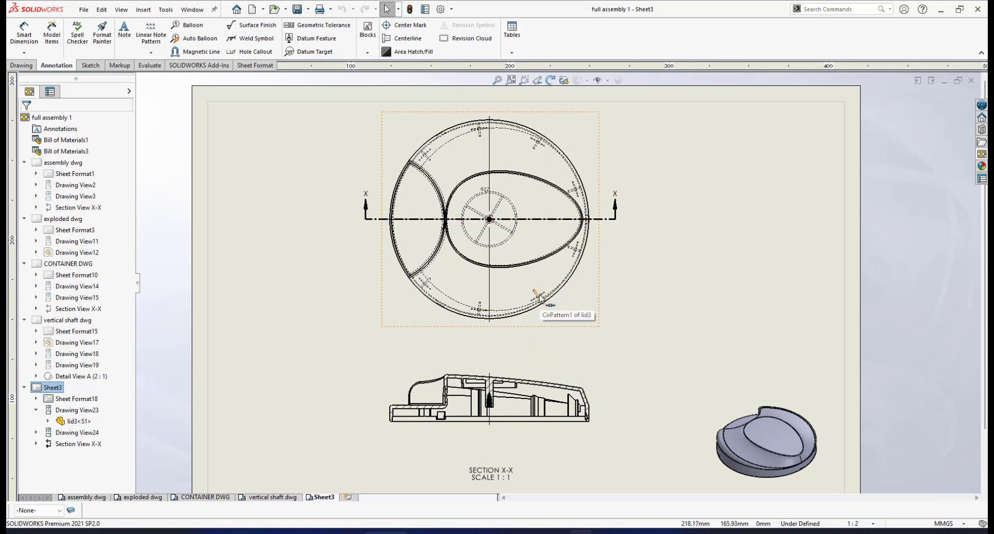
{"action": "scroll", "coordinate": [552, 356], "scroll_direction": "down", "scroll_amount": 2}
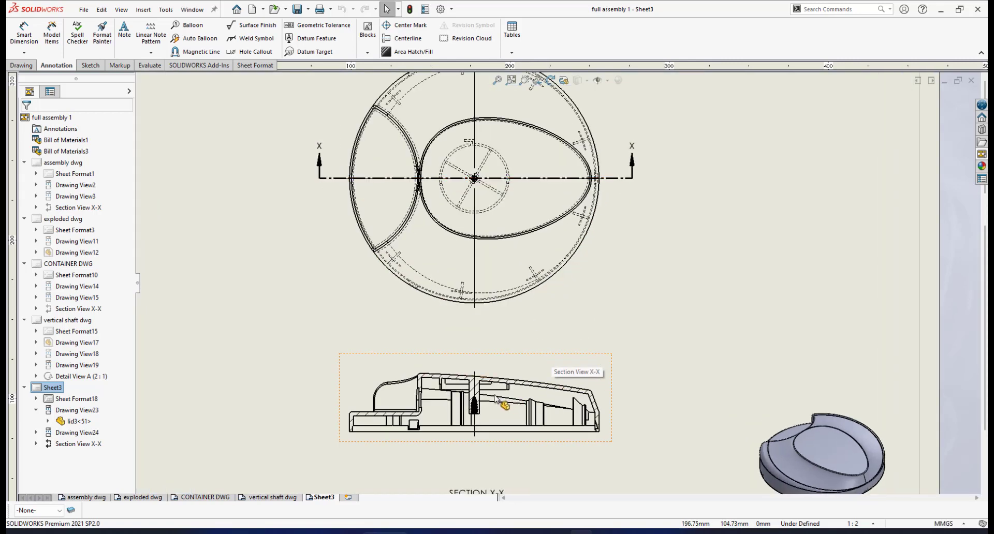
{"action": "scroll", "coordinate": [499, 395], "scroll_direction": "up", "scroll_amount": 1}
{"action": "scroll", "coordinate": [496, 388], "scroll_direction": "down", "scroll_amount": 2}
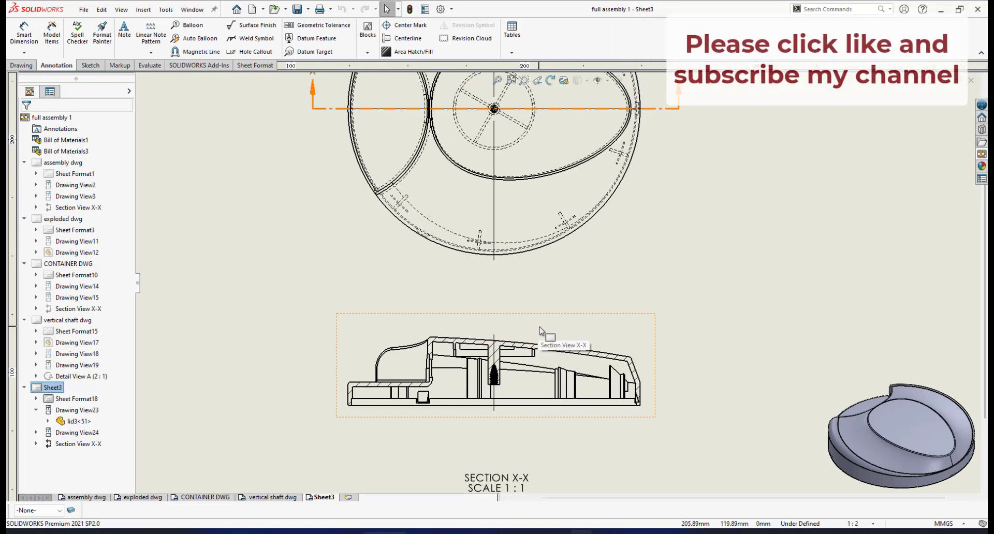
{"action": "scroll", "coordinate": [570, 303], "scroll_direction": "up", "scroll_amount": 1}
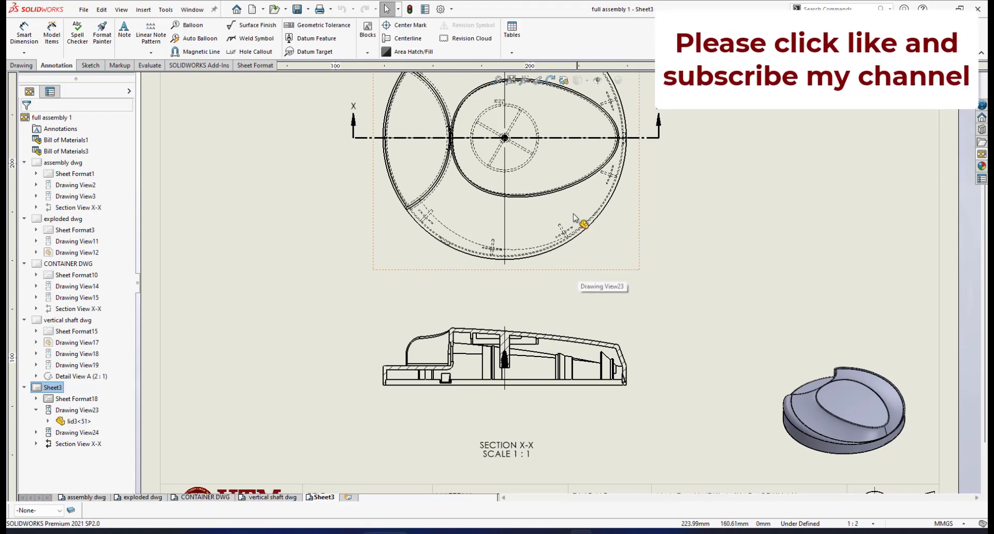
{"action": "scroll", "coordinate": [569, 282], "scroll_direction": "up", "scroll_amount": 1}
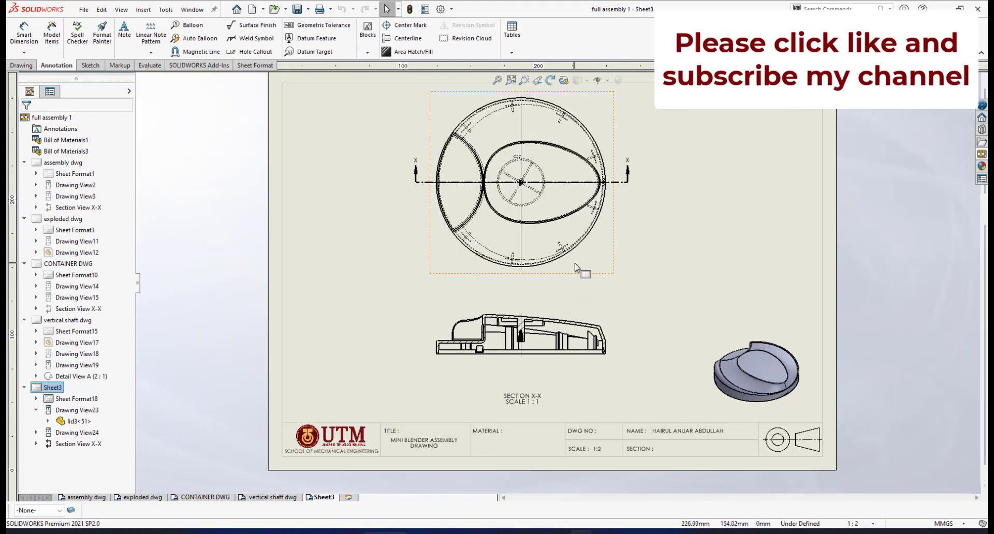
{"action": "scroll", "coordinate": [576, 269], "scroll_direction": "down", "scroll_amount": 1}
{"action": "scroll", "coordinate": [574, 270], "scroll_direction": "down", "scroll_amount": 2}
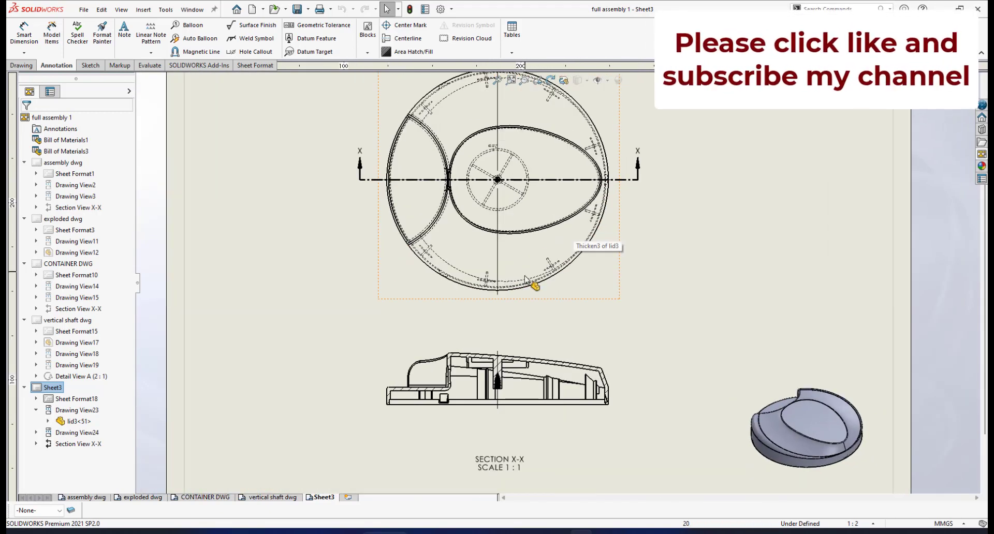
{"action": "scroll", "coordinate": [533, 281], "scroll_direction": "down", "scroll_amount": 2}
{"action": "scroll", "coordinate": [535, 283], "scroll_direction": "up", "scroll_amount": 2}
{"action": "scroll", "coordinate": [541, 269], "scroll_direction": "down", "scroll_amount": 1}
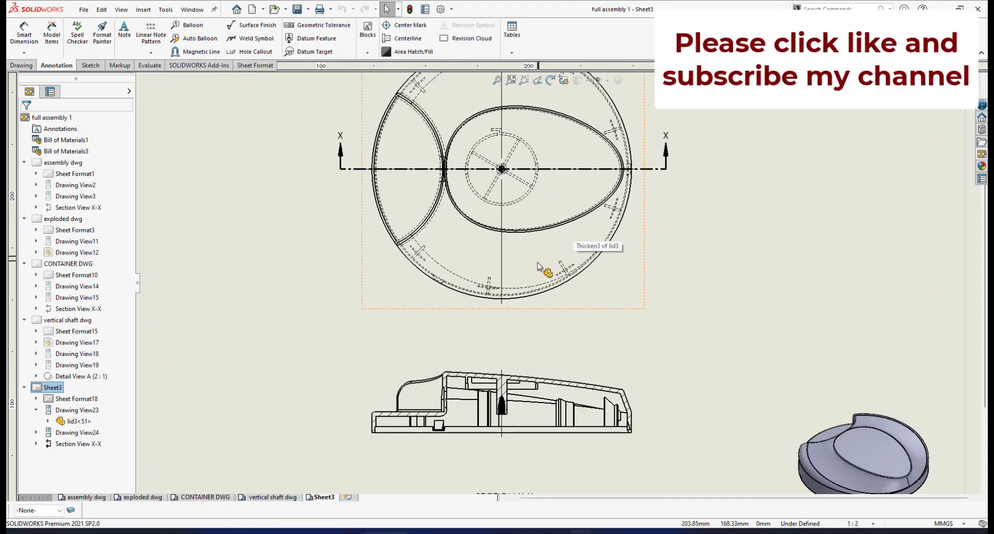
{"action": "scroll", "coordinate": [541, 270], "scroll_direction": "up", "scroll_amount": 2}
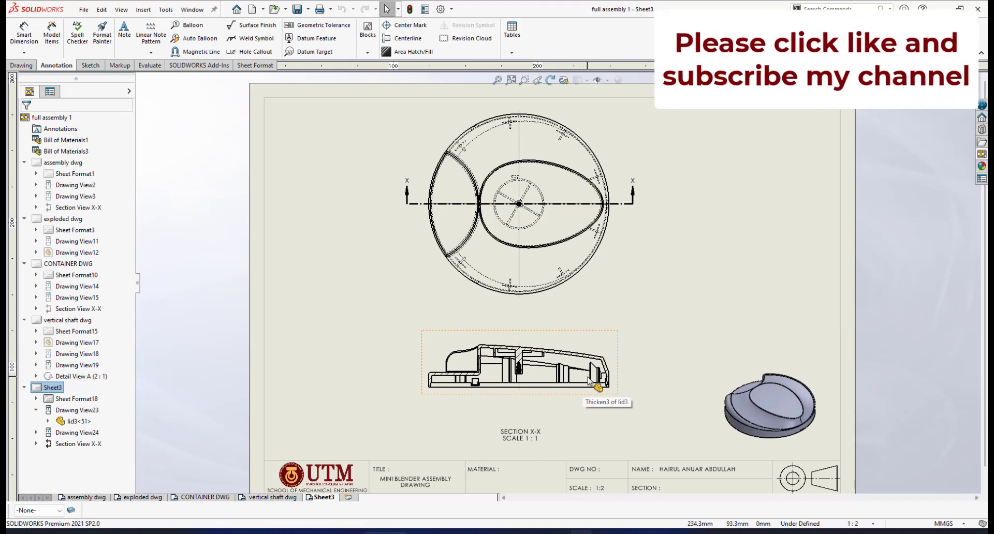
{"action": "scroll", "coordinate": [595, 383], "scroll_direction": "down", "scroll_amount": 1}
{"action": "scroll", "coordinate": [555, 316], "scroll_direction": "down", "scroll_amount": 1}
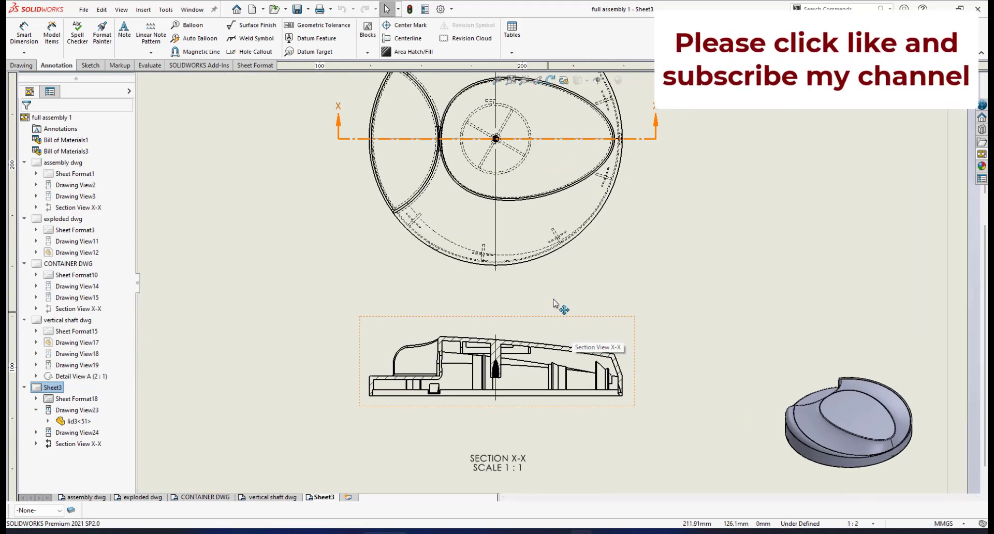
{"action": "scroll", "coordinate": [556, 298], "scroll_direction": "up", "scroll_amount": 3}
{"action": "scroll", "coordinate": [582, 130], "scroll_direction": "down", "scroll_amount": 2}
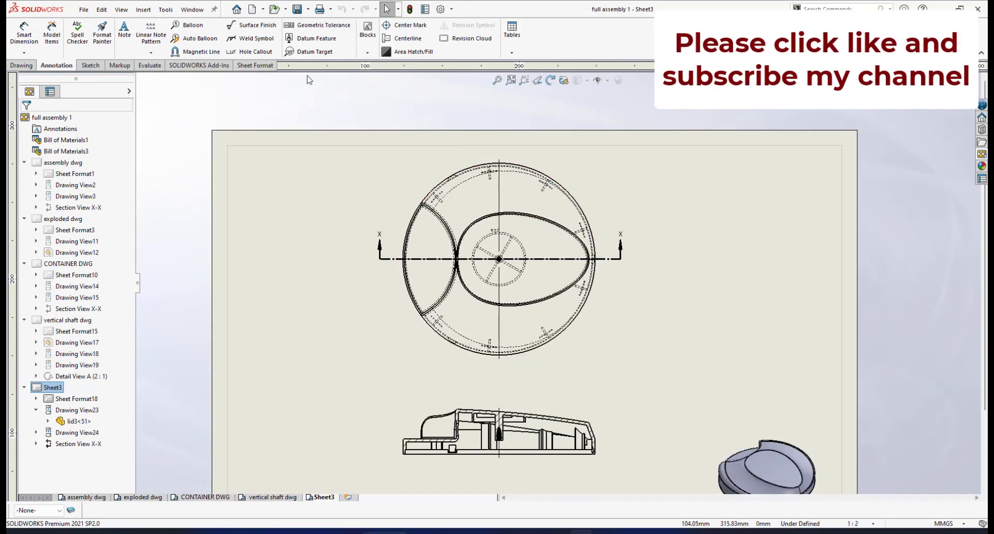
Step: Dimension the top view's outer rim as R62.5 at one-decimal precision, placed near the rim
{"action": "left_click", "coordinate": [32, 44]}
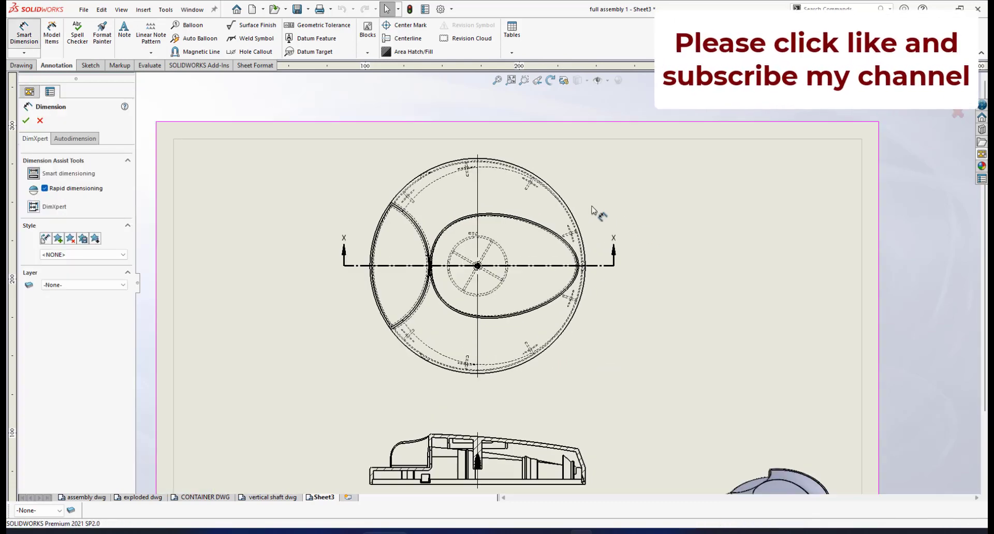
{"action": "scroll", "coordinate": [557, 202], "scroll_direction": "down", "scroll_amount": 2}
{"action": "left_click", "coordinate": [556, 204]}
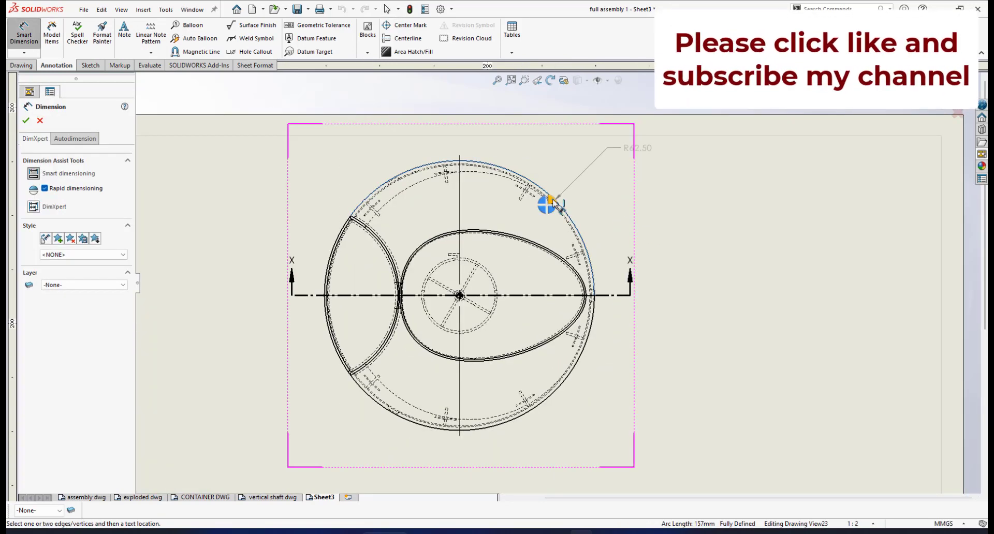
{"action": "left_click", "coordinate": [629, 175]}
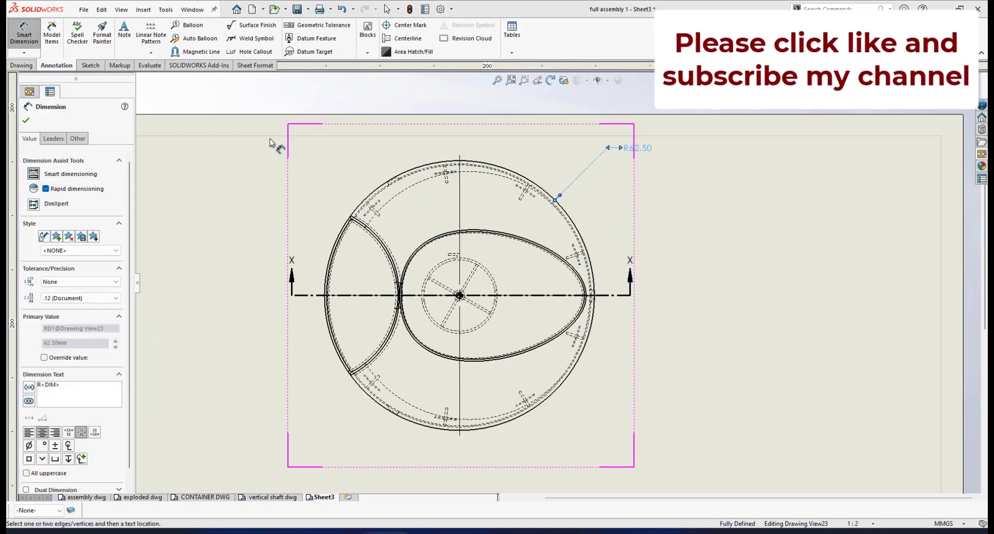
{"action": "key", "text": "Escape"}
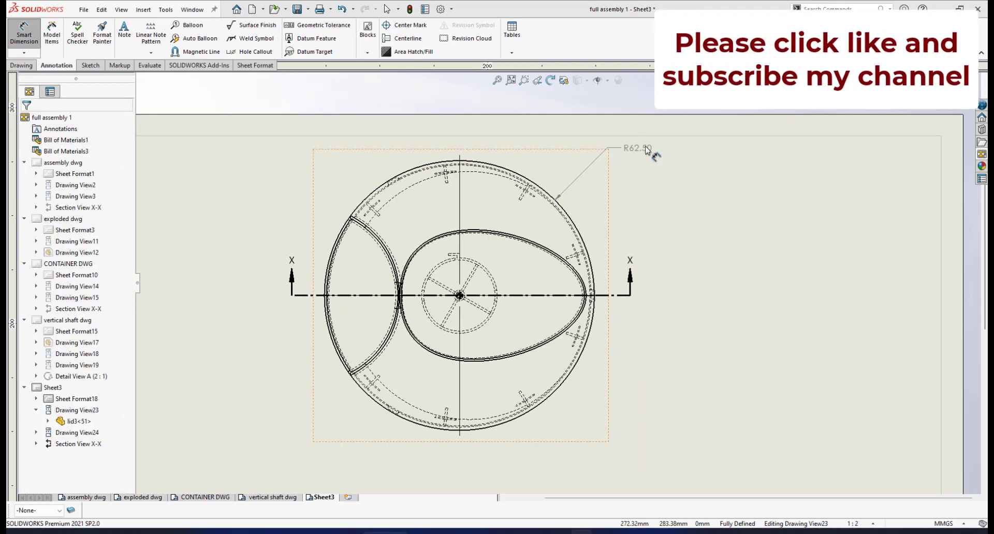
{"action": "left_click_drag", "start_coordinate": [635, 148], "coordinate": [612, 175]}
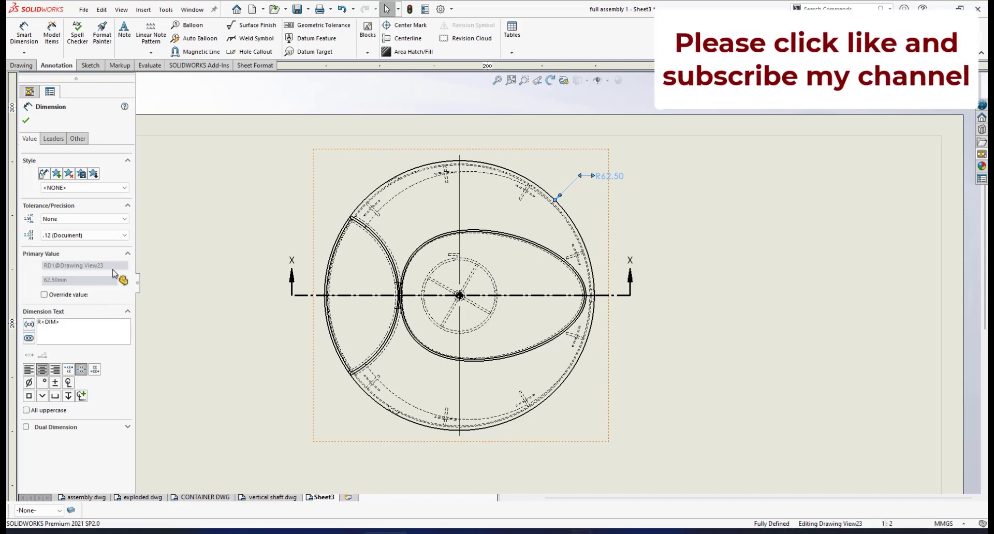
{"action": "left_click", "coordinate": [127, 238]}
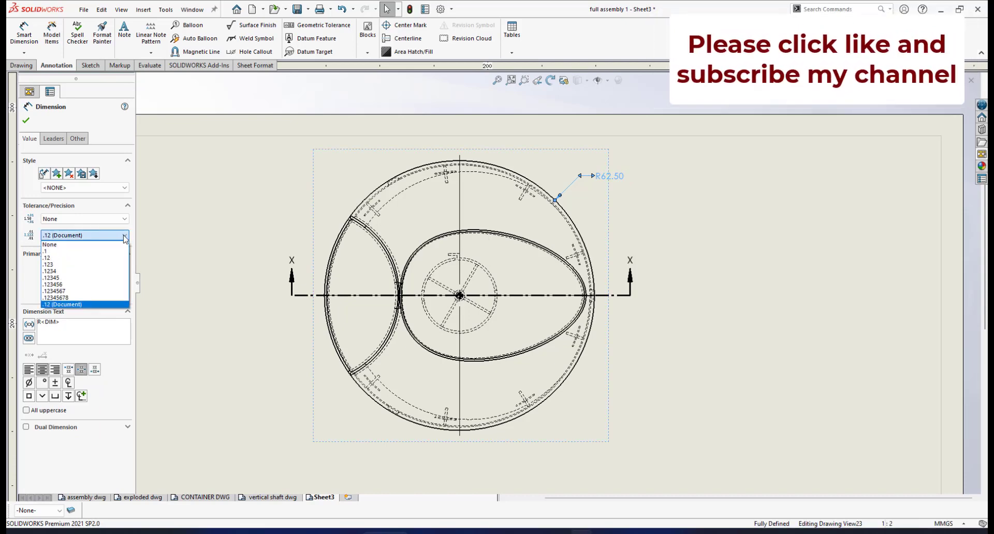
{"action": "left_click", "coordinate": [78, 249]}
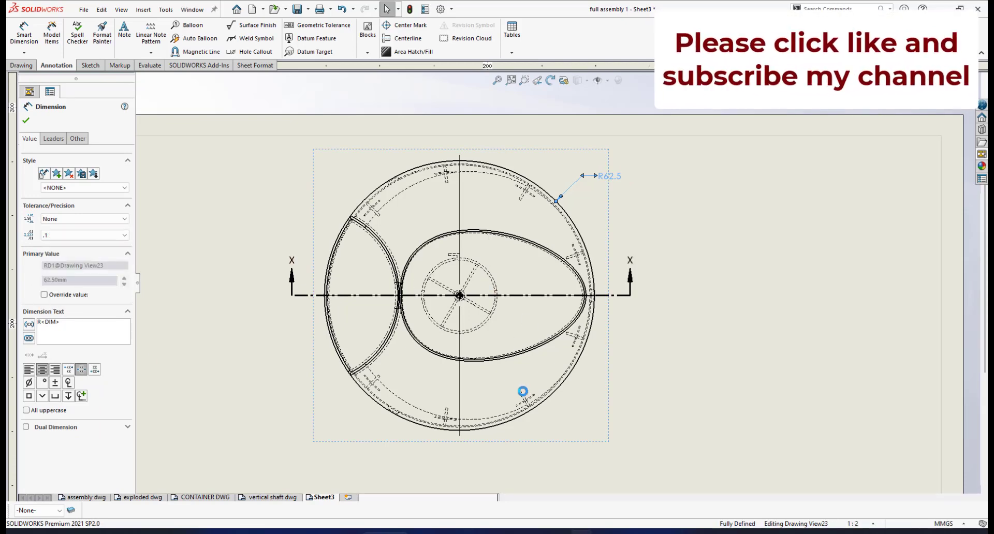
{"action": "scroll", "coordinate": [533, 414], "scroll_direction": "up", "scroll_amount": 5}
{"action": "scroll", "coordinate": [505, 430], "scroll_direction": "down", "scroll_amount": 8}
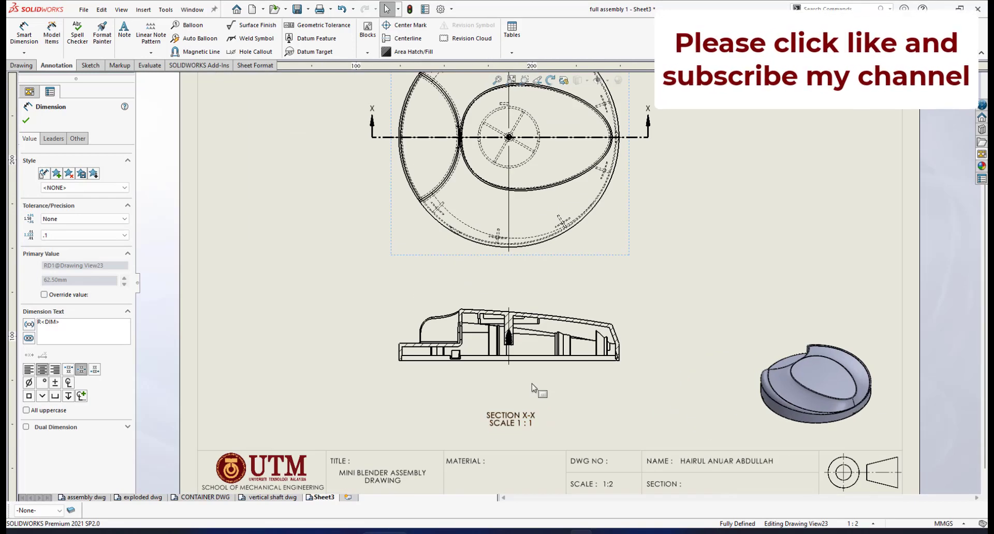
{"action": "scroll", "coordinate": [462, 313], "scroll_direction": "down", "scroll_amount": 2}
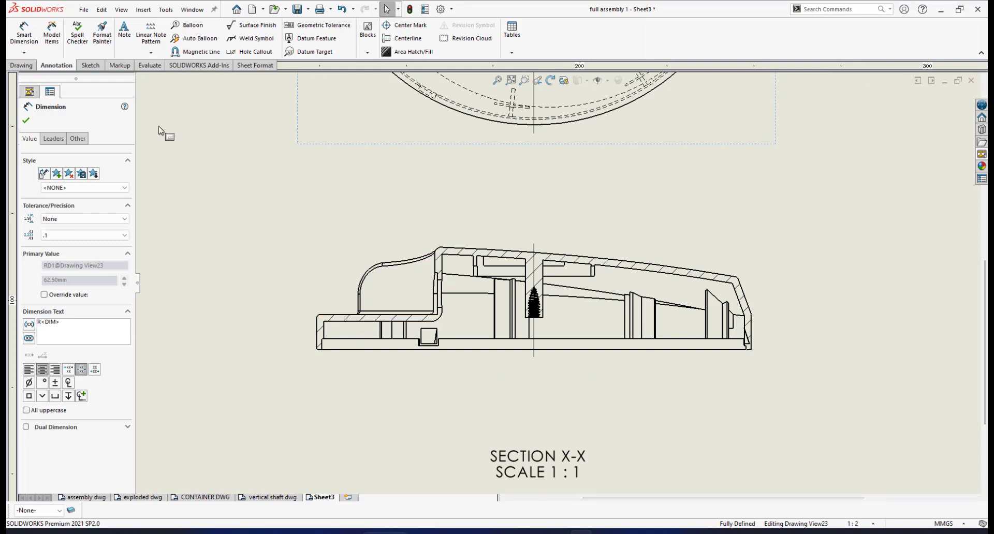
Step: Add a vertical 10 base-step height dimension left of Section X-X, with no decimals
{"action": "left_click", "coordinate": [32, 52]}
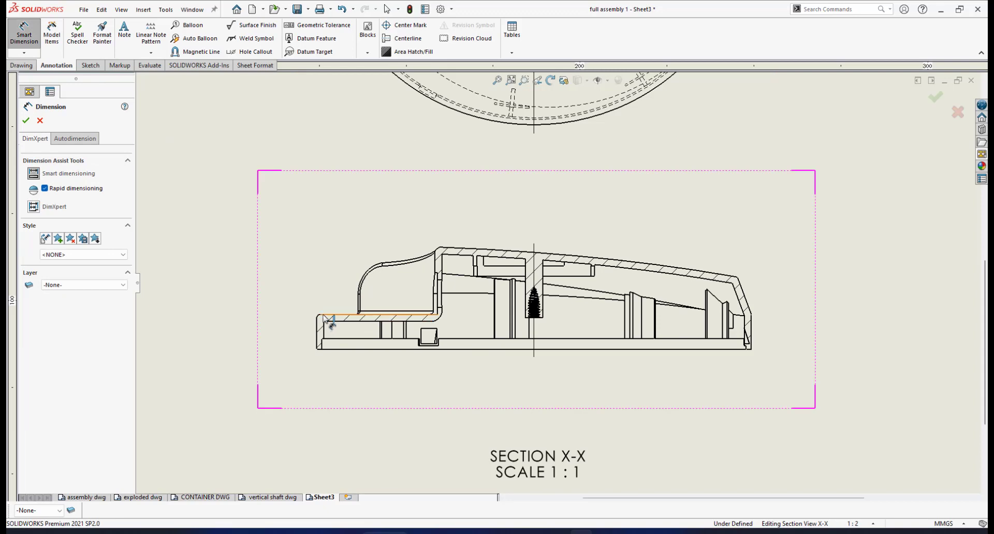
{"action": "left_click", "coordinate": [352, 315]}
{"action": "scroll", "coordinate": [352, 343], "scroll_direction": "down", "scroll_amount": 4}
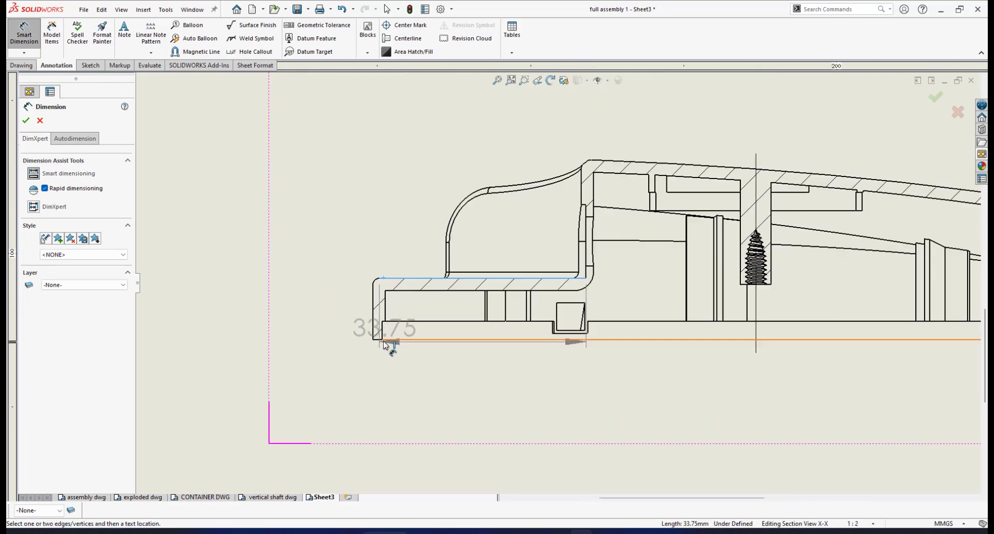
{"action": "left_click", "coordinate": [377, 339]}
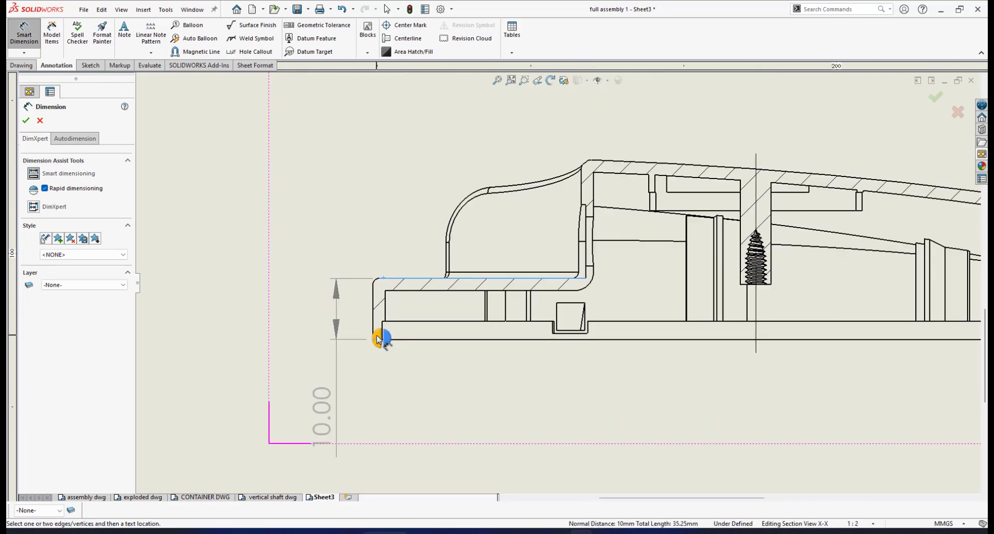
{"action": "left_click", "coordinate": [336, 375]}
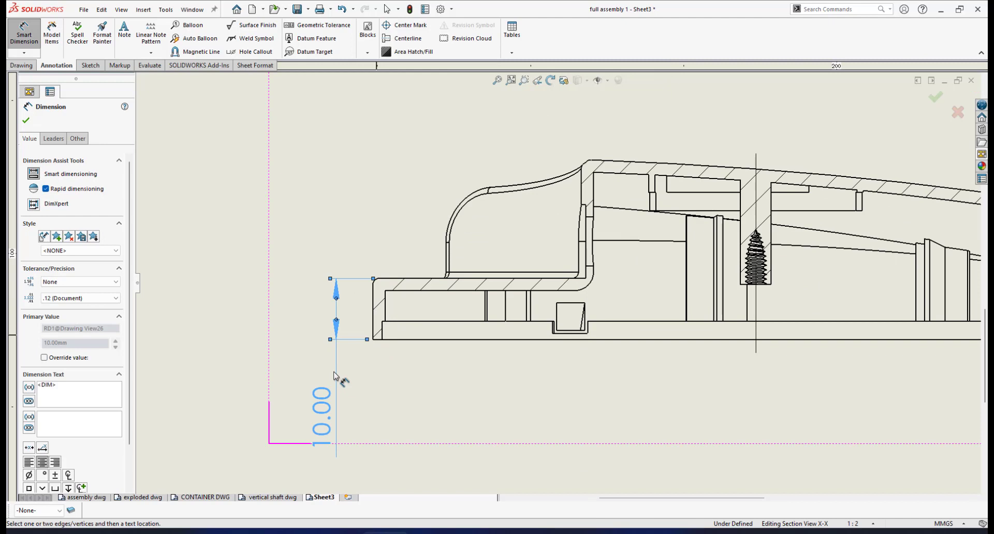
{"action": "left_click", "coordinate": [116, 299]}
{"action": "left_click", "coordinate": [105, 308]}
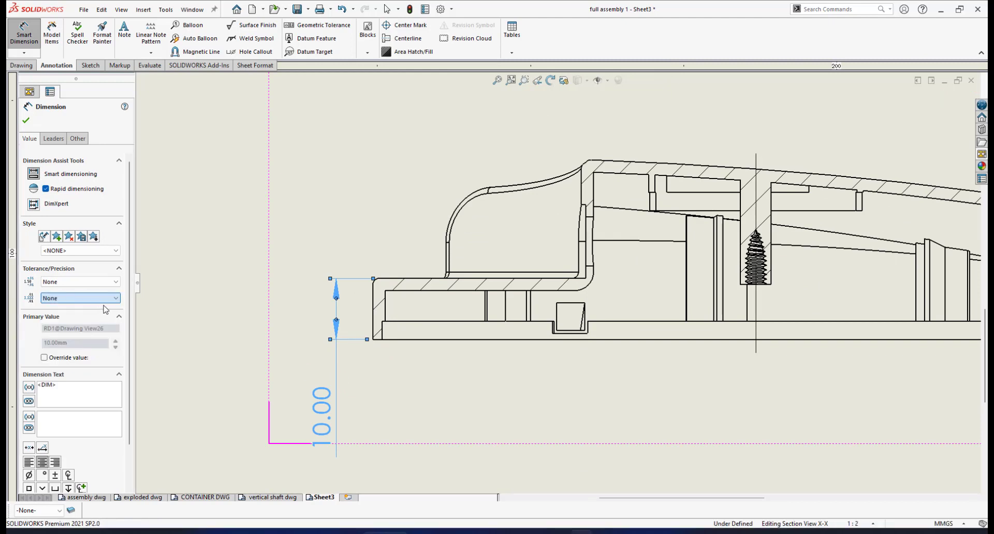
{"action": "left_click_drag", "start_coordinate": [327, 365], "coordinate": [328, 348]}
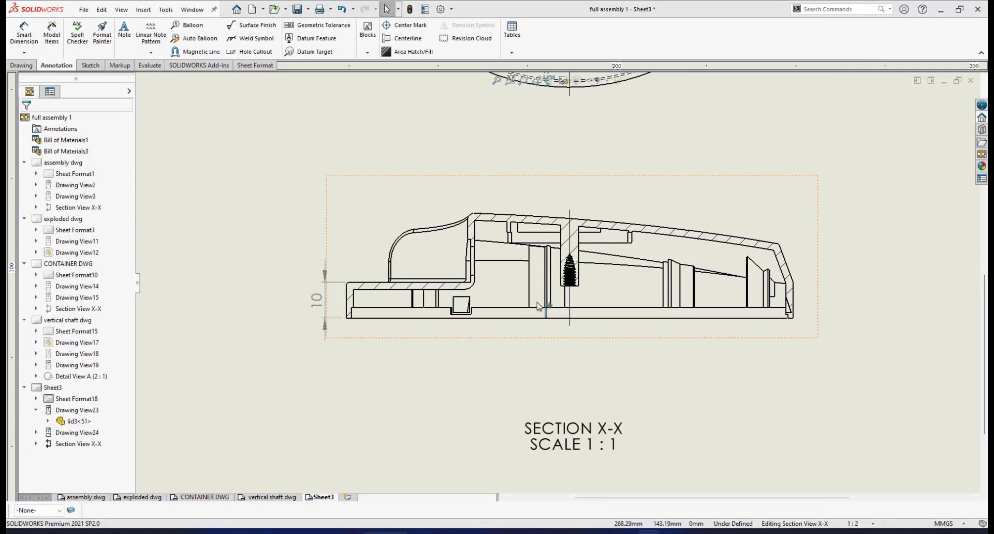
{"action": "scroll", "coordinate": [538, 306], "scroll_direction": "up", "scroll_amount": 3}
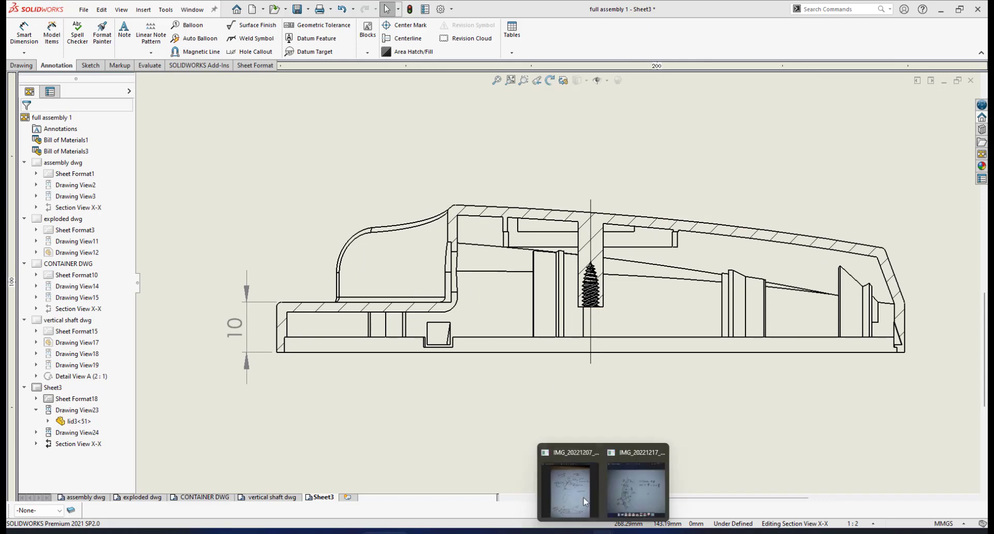
Step: Check the hand-drawn Blender lid sketch in Photos, then reselect Section View X-X in SOLIDWORKS
{"action": "left_click", "coordinate": [570, 487]}
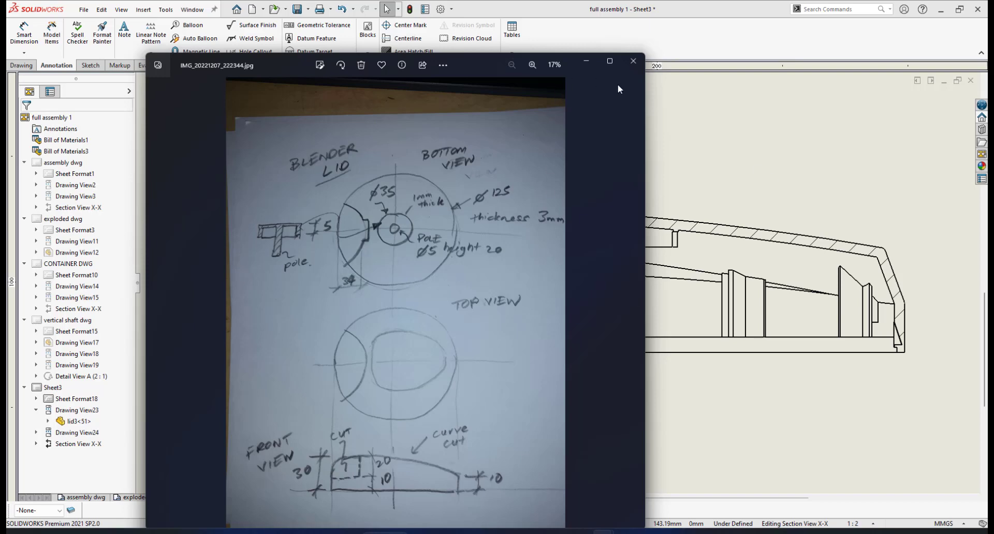
{"action": "left_click", "coordinate": [759, 162]}
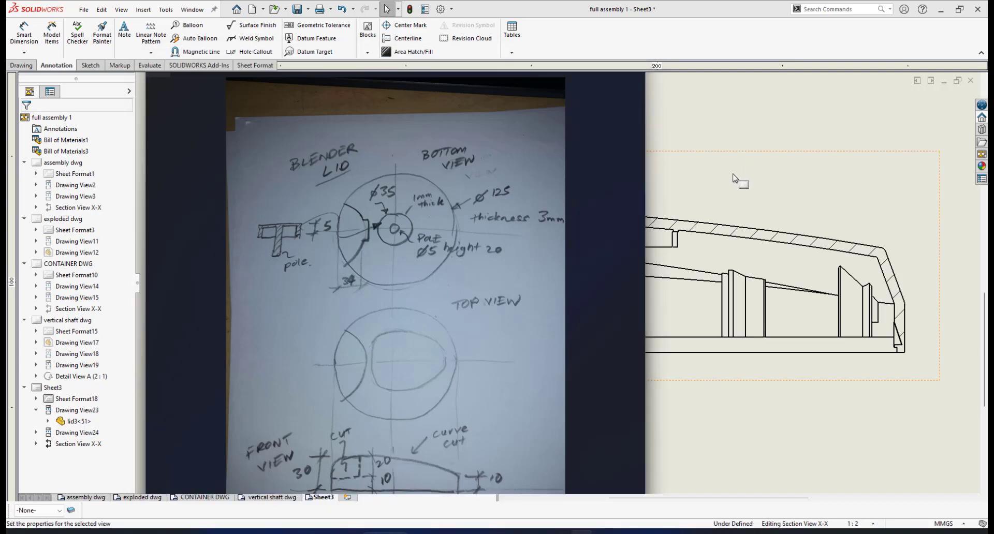
{"action": "left_click", "coordinate": [735, 179]}
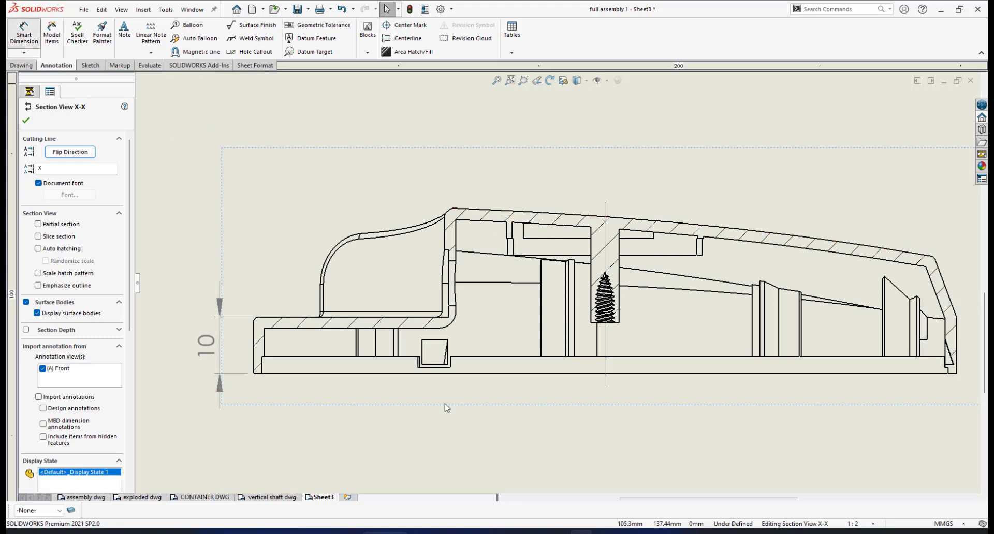
Step: Dimension the 28.34 height from the lid's bottom-left corner to the curved front's top
{"action": "left_click", "coordinate": [22, 34]}
{"action": "scroll", "coordinate": [266, 382], "scroll_direction": "down", "scroll_amount": 2}
{"action": "left_click", "coordinate": [286, 362]}
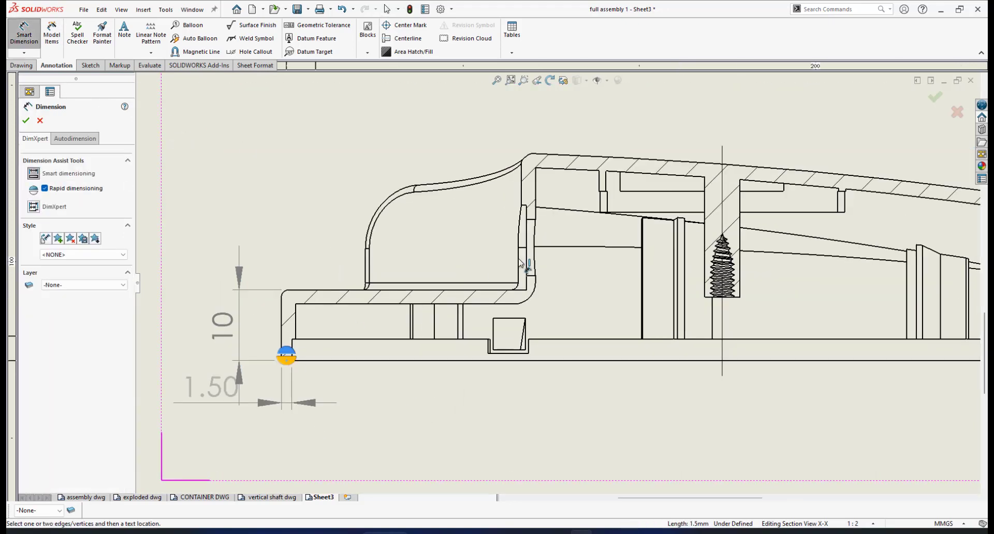
{"action": "scroll", "coordinate": [567, 196], "scroll_direction": "up", "scroll_amount": 1}
{"action": "scroll", "coordinate": [553, 194], "scroll_direction": "down", "scroll_amount": 2}
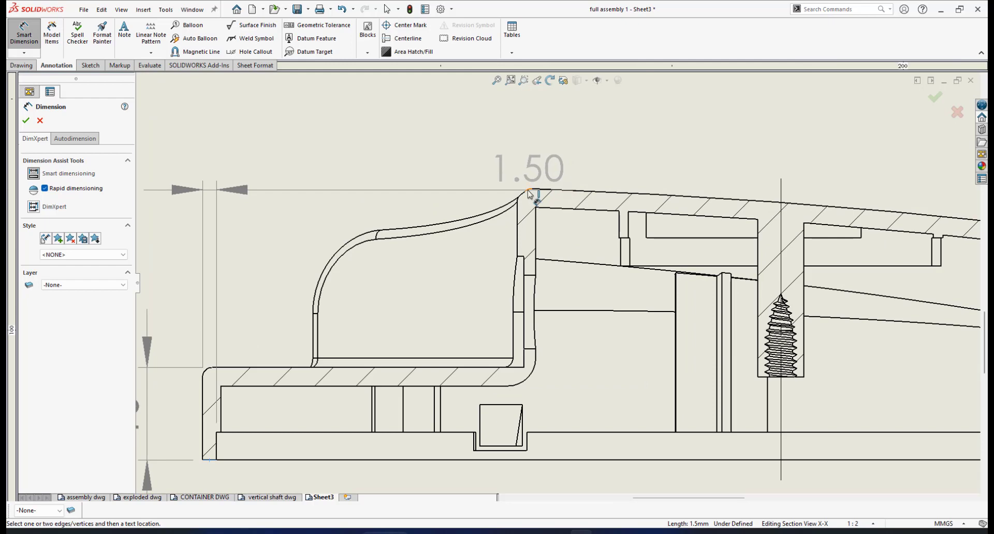
{"action": "scroll", "coordinate": [529, 196], "scroll_direction": "down", "scroll_amount": 2}
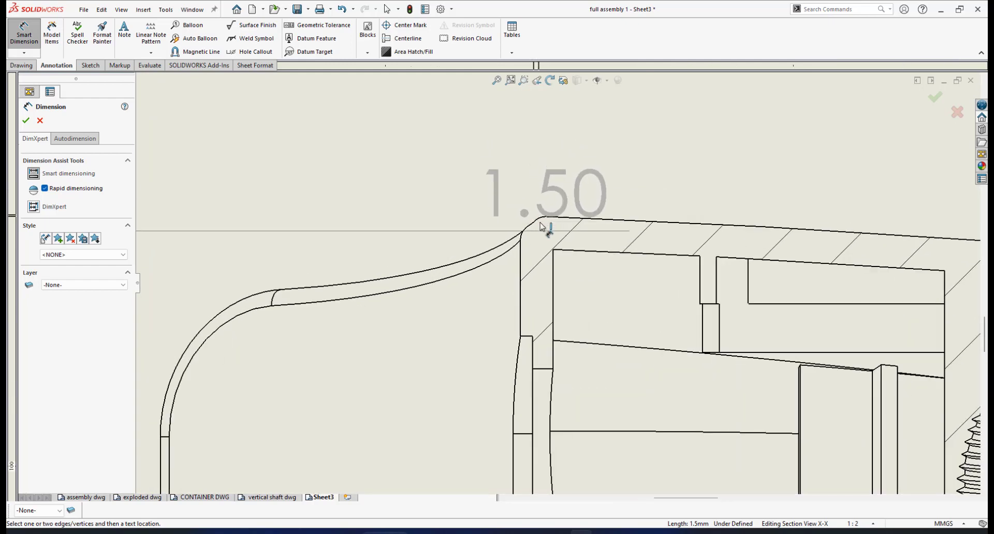
{"action": "left_click", "coordinate": [540, 220]}
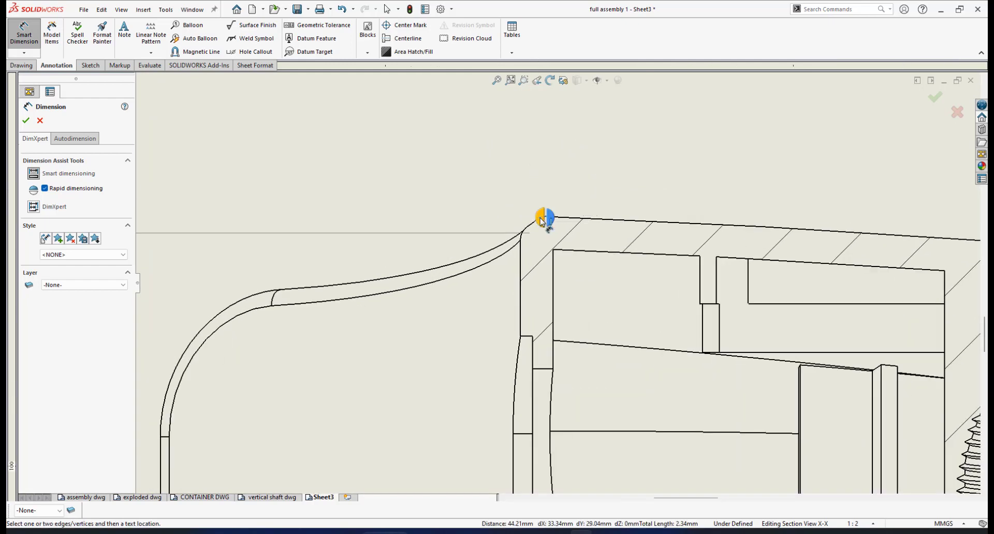
{"action": "left_click", "coordinate": [539, 216]}
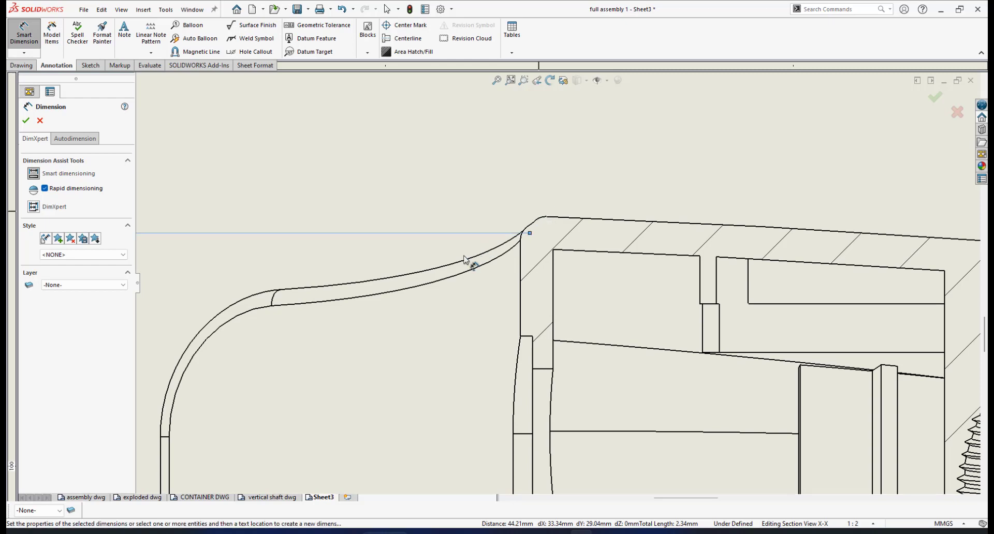
{"action": "scroll", "coordinate": [462, 272], "scroll_direction": "up", "scroll_amount": 2}
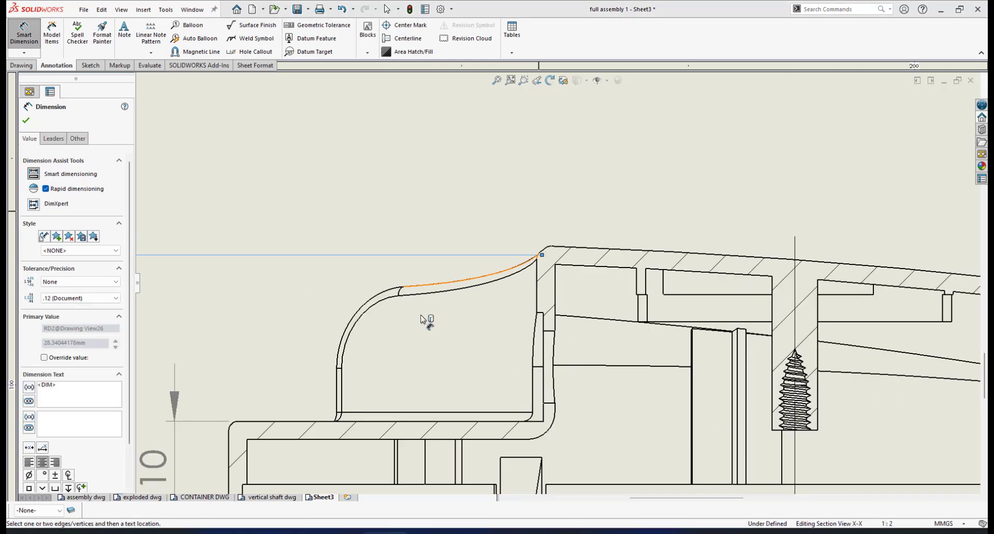
{"action": "scroll", "coordinate": [435, 313], "scroll_direction": "up", "scroll_amount": 7}
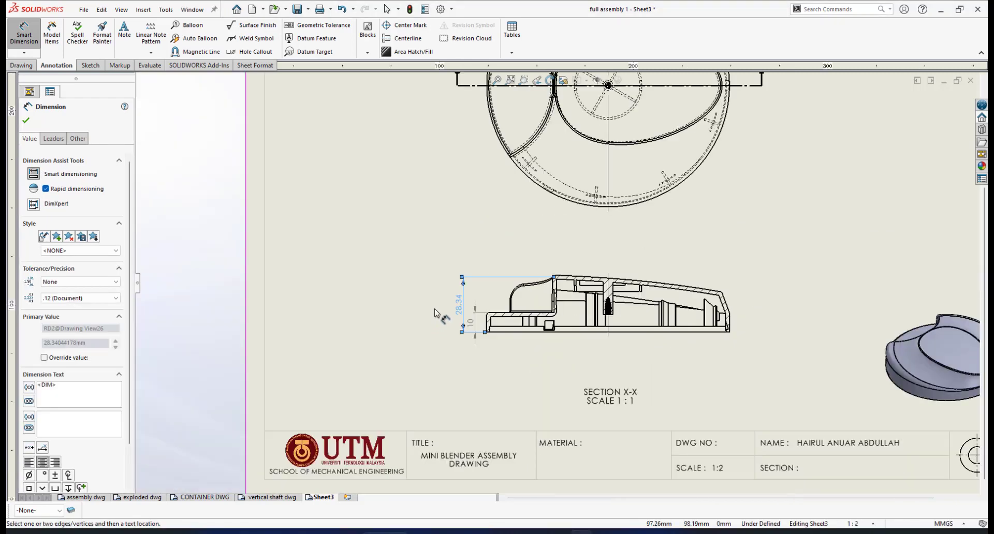
{"action": "scroll", "coordinate": [439, 313], "scroll_direction": "down", "scroll_amount": 5}
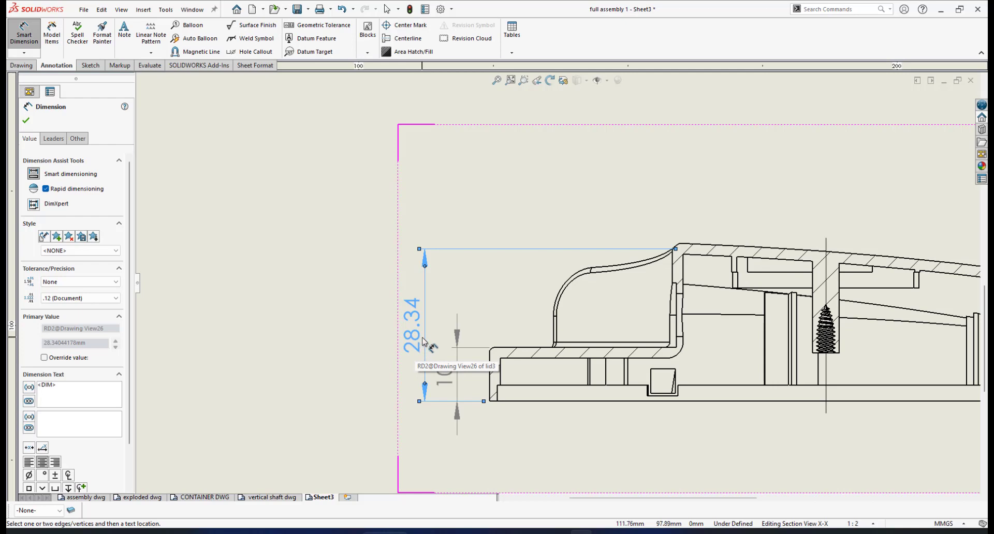
Step: Set the height dimension's Arc Condition to Max on the Leaders tab
{"action": "left_click", "coordinate": [54, 140]}
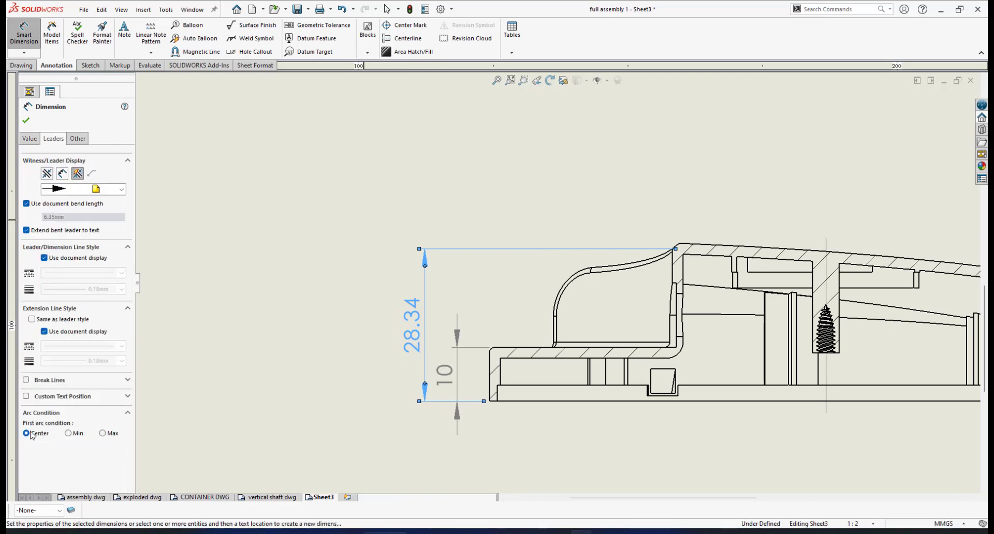
{"action": "left_click", "coordinate": [102, 434]}
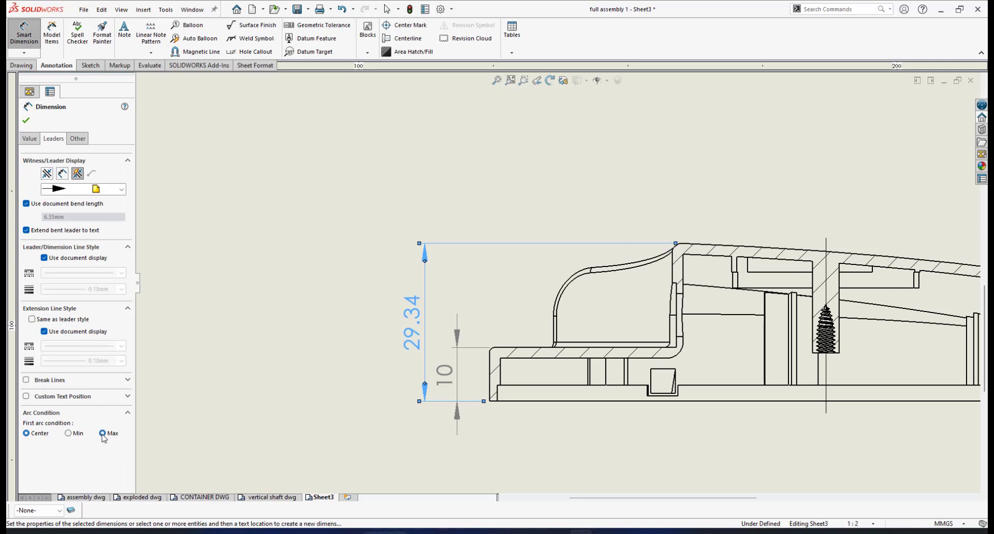
{"action": "scroll", "coordinate": [611, 253], "scroll_direction": "down", "scroll_amount": 1}
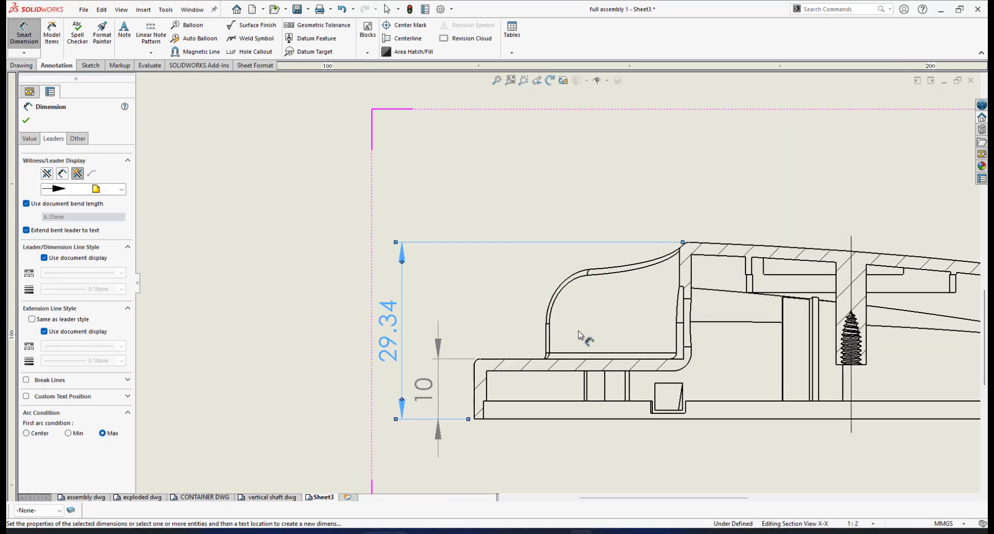
{"action": "scroll", "coordinate": [704, 268], "scroll_direction": "down", "scroll_amount": 1}
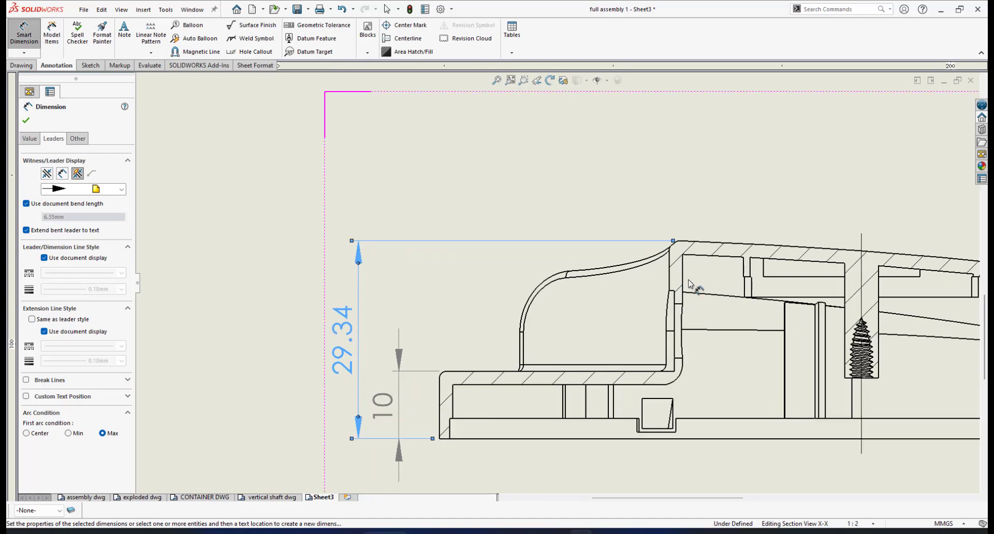
Step: Override the dimension text to read 30, accept the warning, and close the dimension
{"action": "left_click", "coordinate": [29, 139]}
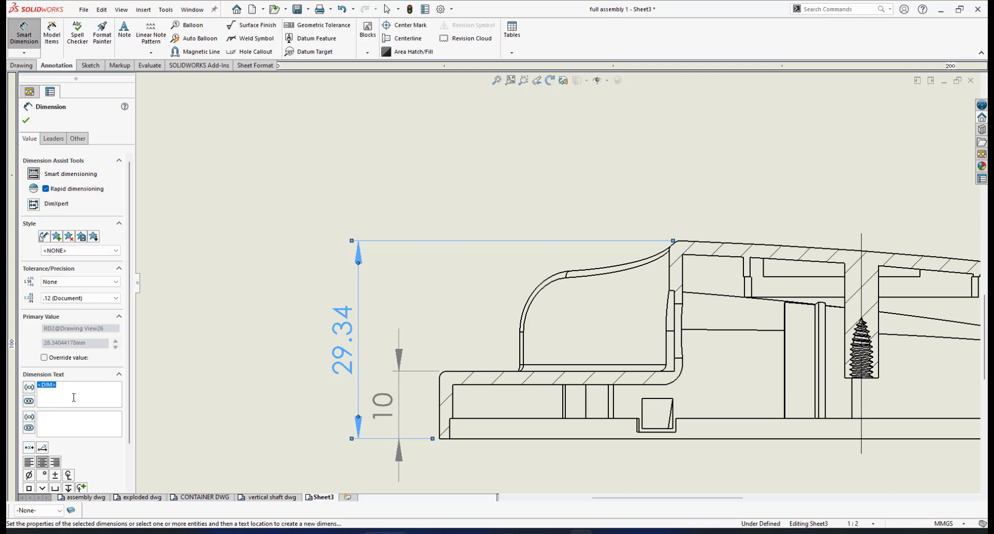
{"action": "type", "text": "3"}
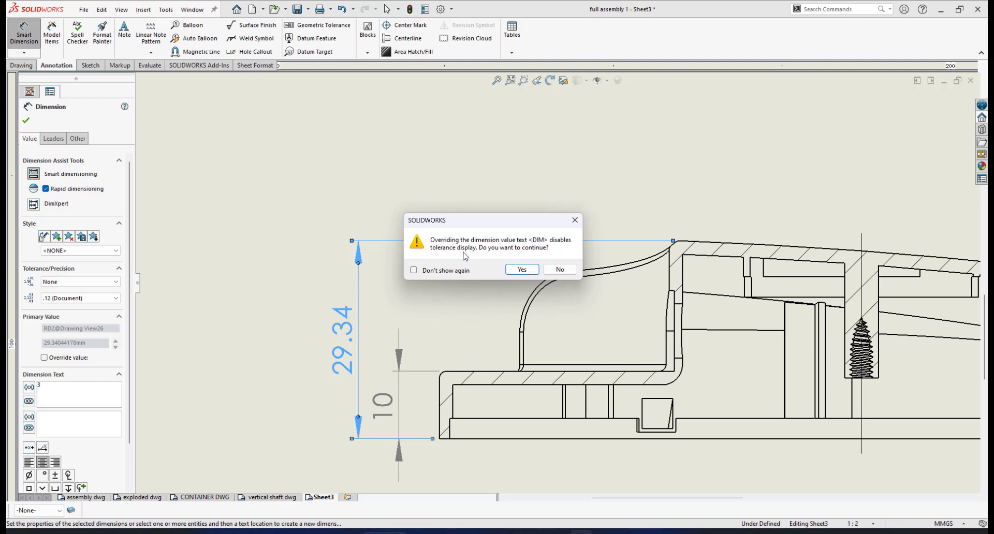
{"action": "left_click", "coordinate": [522, 270]}
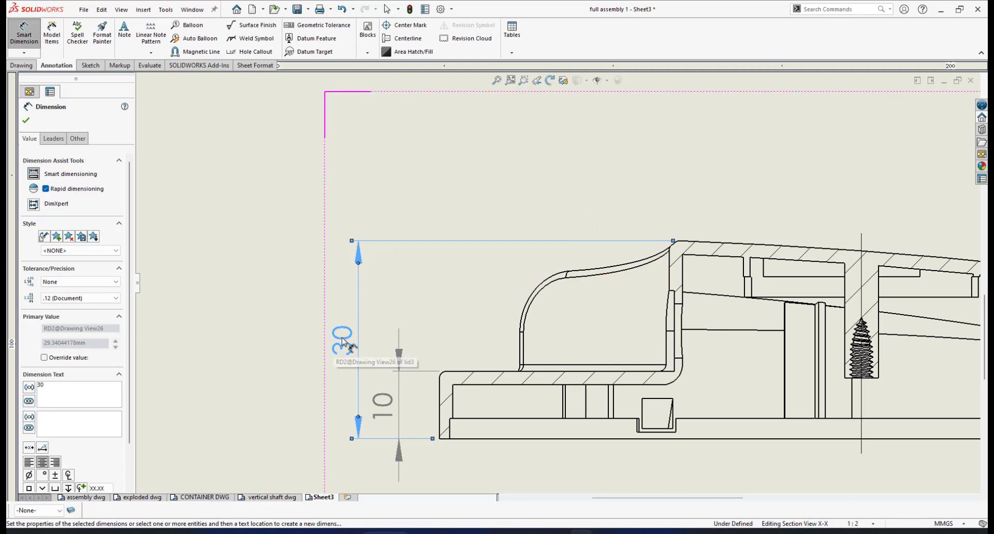
{"action": "scroll", "coordinate": [595, 344], "scroll_direction": "up", "scroll_amount": 3}
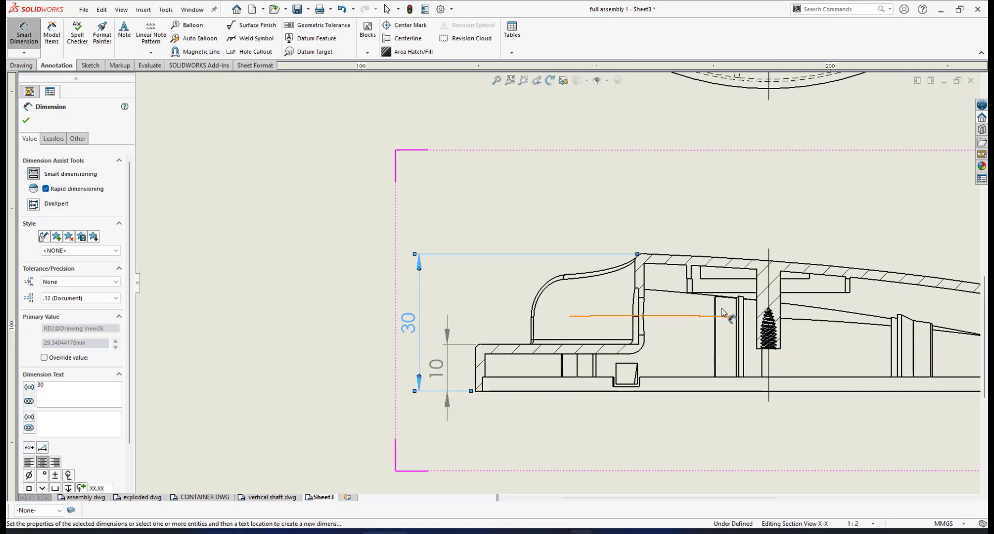
{"action": "scroll", "coordinate": [662, 273], "scroll_direction": "down", "scroll_amount": 2}
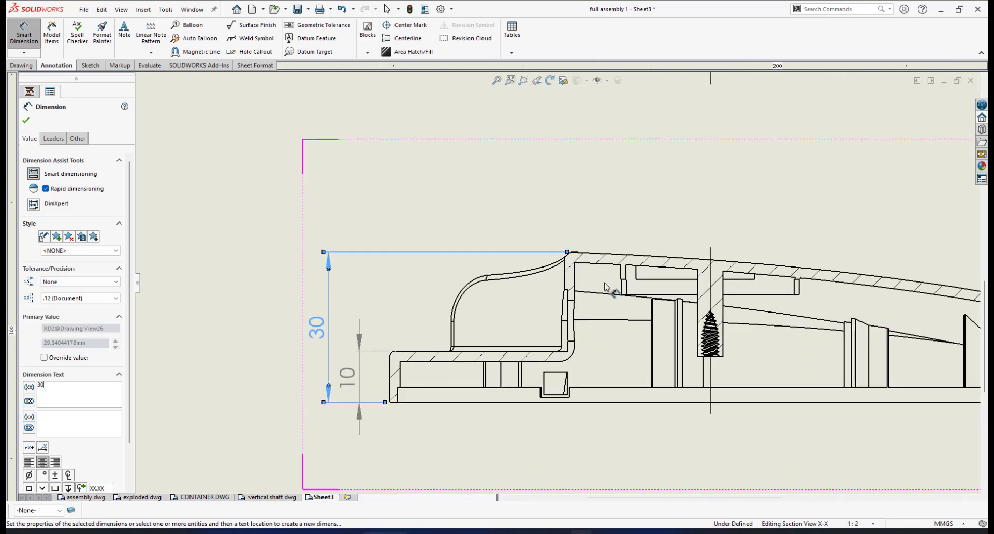
{"action": "scroll", "coordinate": [606, 285], "scroll_direction": "down", "scroll_amount": 1}
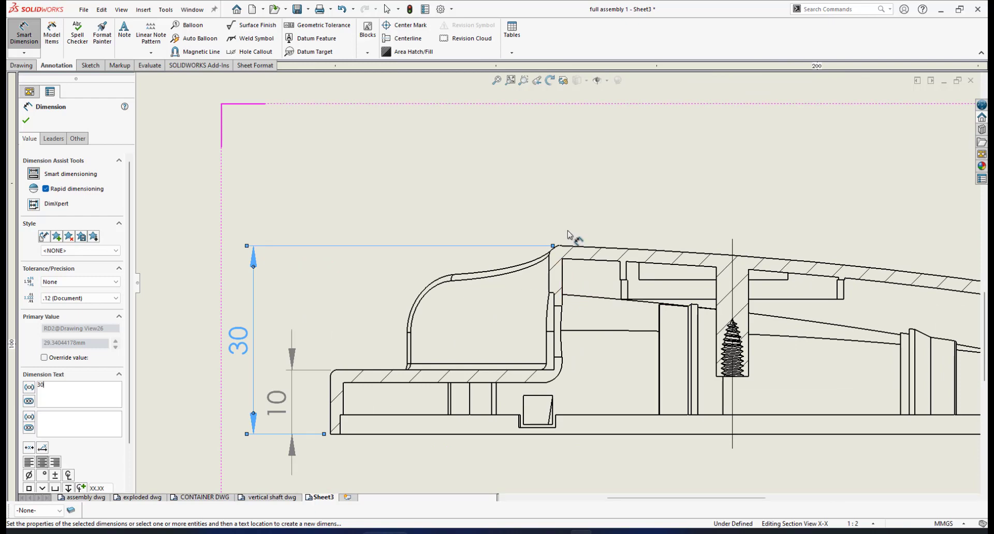
{"action": "scroll", "coordinate": [532, 283], "scroll_direction": "up", "scroll_amount": 2}
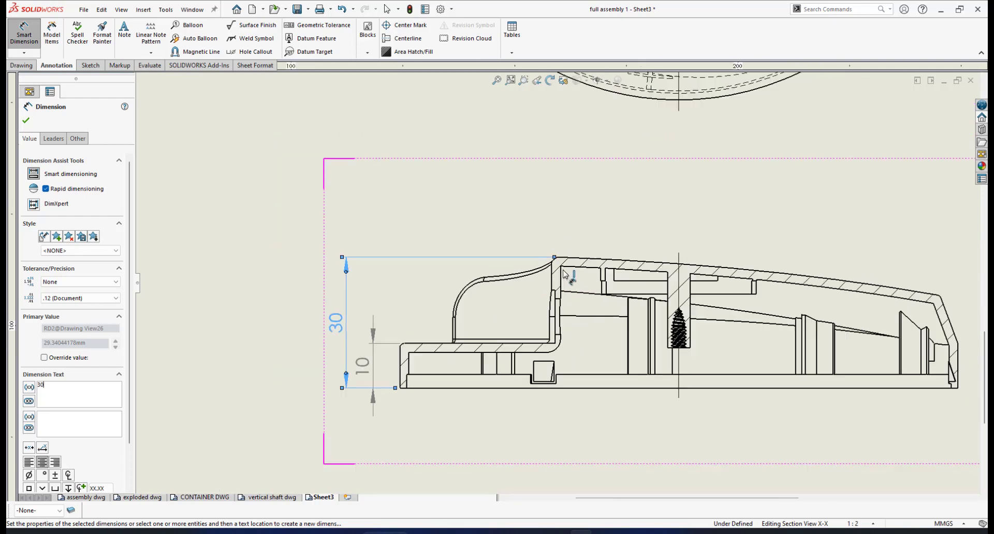
{"action": "scroll", "coordinate": [616, 284], "scroll_direction": "up", "scroll_amount": 2}
{"action": "scroll", "coordinate": [620, 282], "scroll_direction": "down", "scroll_amount": 1}
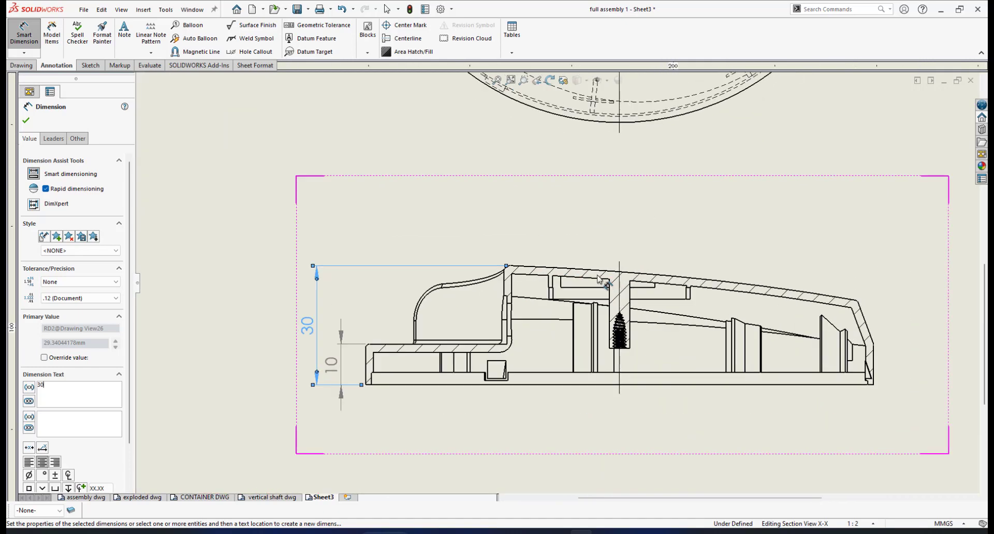
{"action": "left_click", "coordinate": [25, 122]}
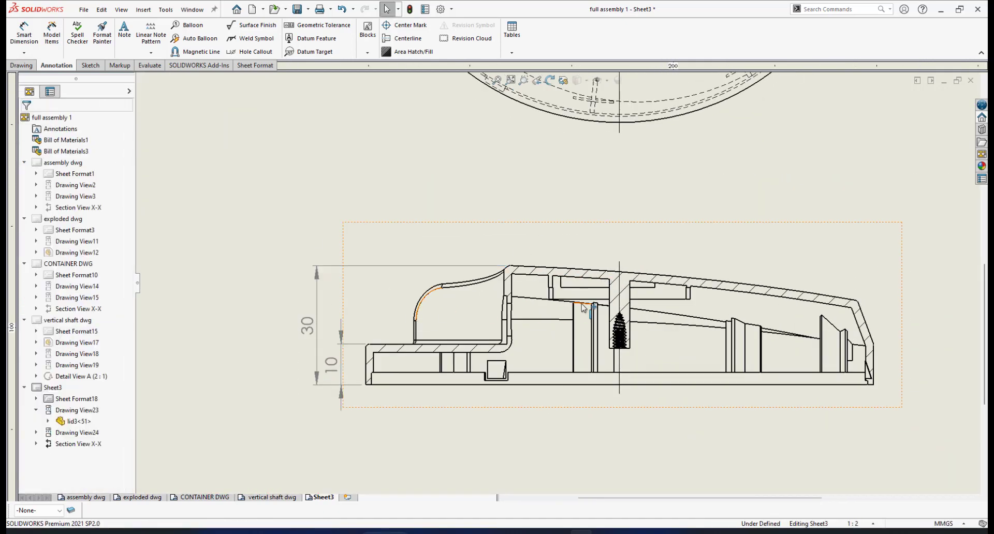
Step: Add a 9.82 step height dimension at the right end of Section X-X
{"action": "scroll", "coordinate": [755, 344], "scroll_direction": "up", "scroll_amount": 2}
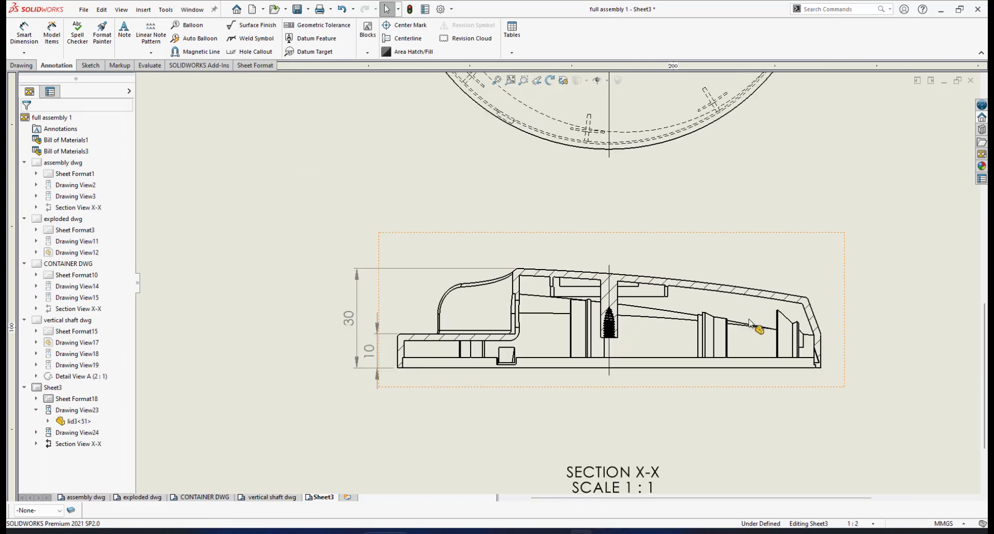
{"action": "scroll", "coordinate": [761, 324], "scroll_direction": "down", "scroll_amount": 3}
{"action": "scroll", "coordinate": [738, 324], "scroll_direction": "down", "scroll_amount": 1}
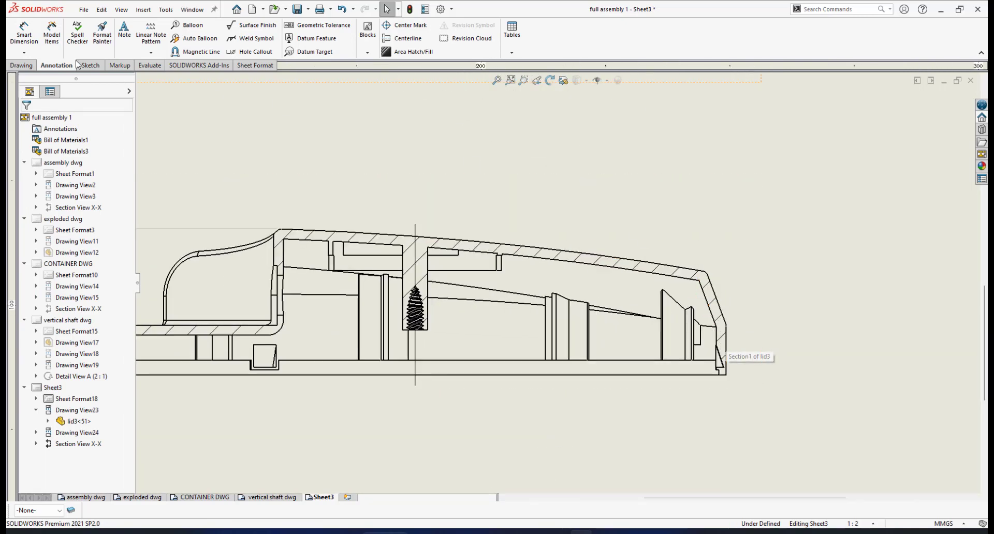
{"action": "left_click", "coordinate": [35, 43]}
{"action": "scroll", "coordinate": [734, 336], "scroll_direction": "down", "scroll_amount": 1}
{"action": "scroll", "coordinate": [719, 336], "scroll_direction": "down", "scroll_amount": 1}
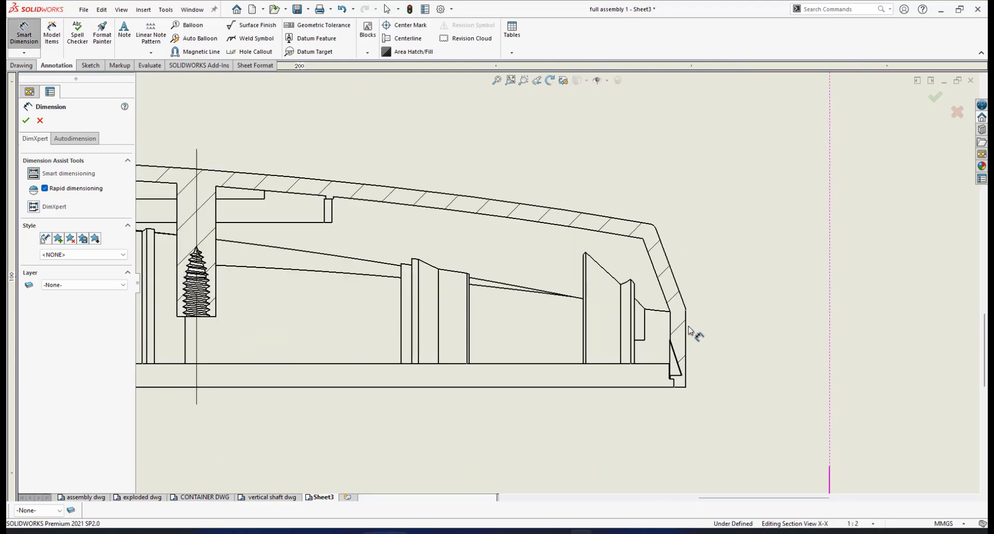
{"action": "left_click", "coordinate": [686, 331]}
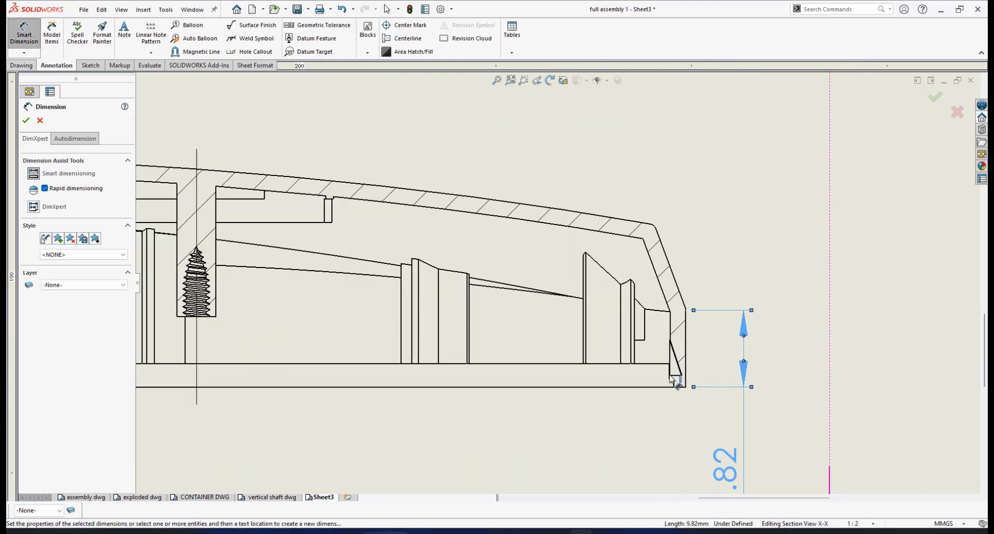
{"action": "left_click", "coordinate": [724, 458]}
{"action": "scroll", "coordinate": [559, 290], "scroll_direction": "up", "scroll_amount": 3}
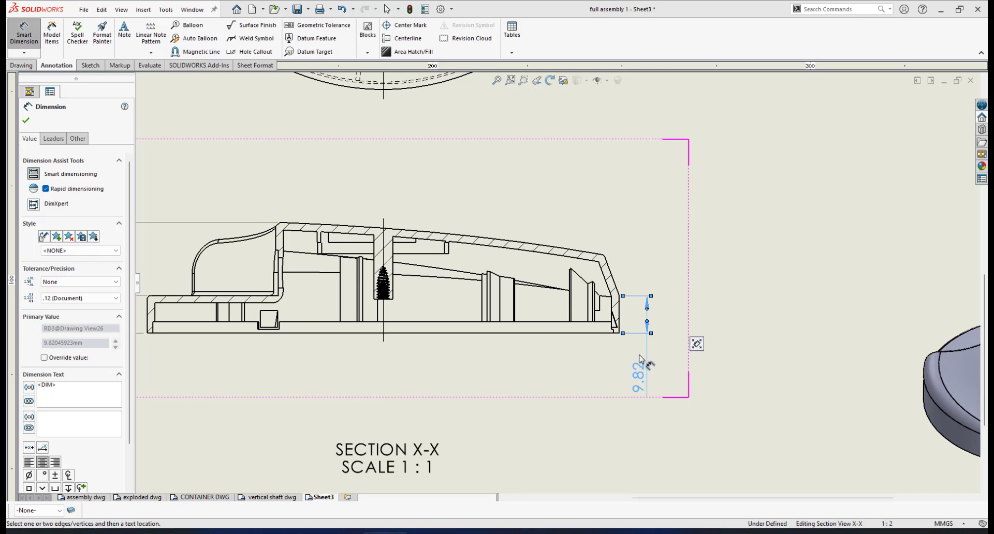
{"action": "left_click_drag", "start_coordinate": [638, 338], "coordinate": [637, 347]}
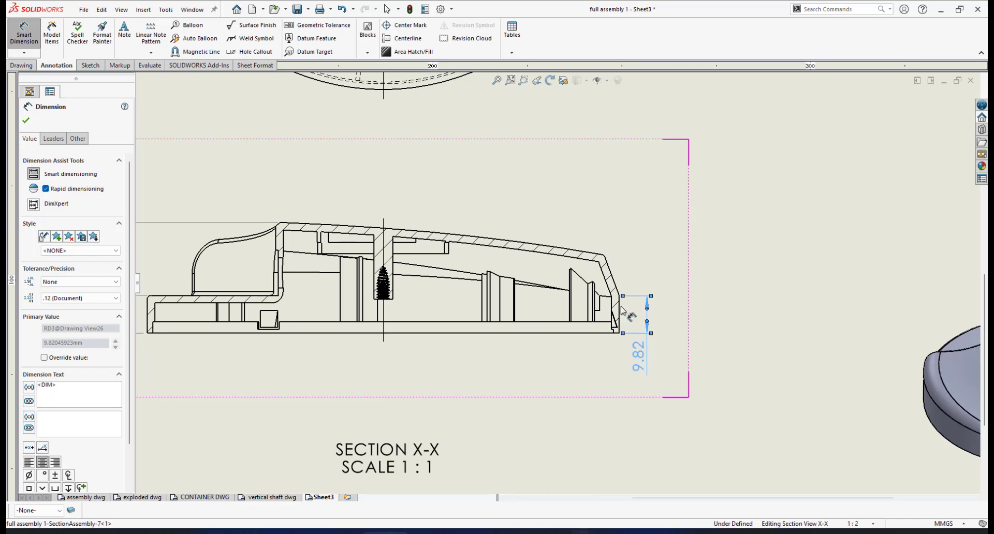
{"action": "key", "text": "Escape"}
Step: Dimension the right-end wall height from the bottom corner, set to arc Max for 20.84
{"action": "scroll", "coordinate": [575, 362], "scroll_direction": "down", "scroll_amount": 3}
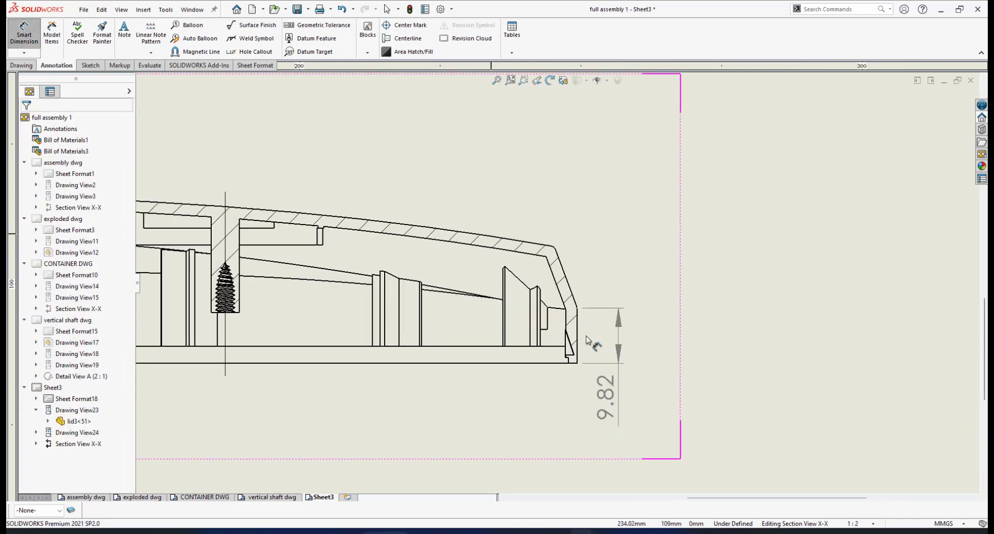
{"action": "left_click", "coordinate": [573, 365]}
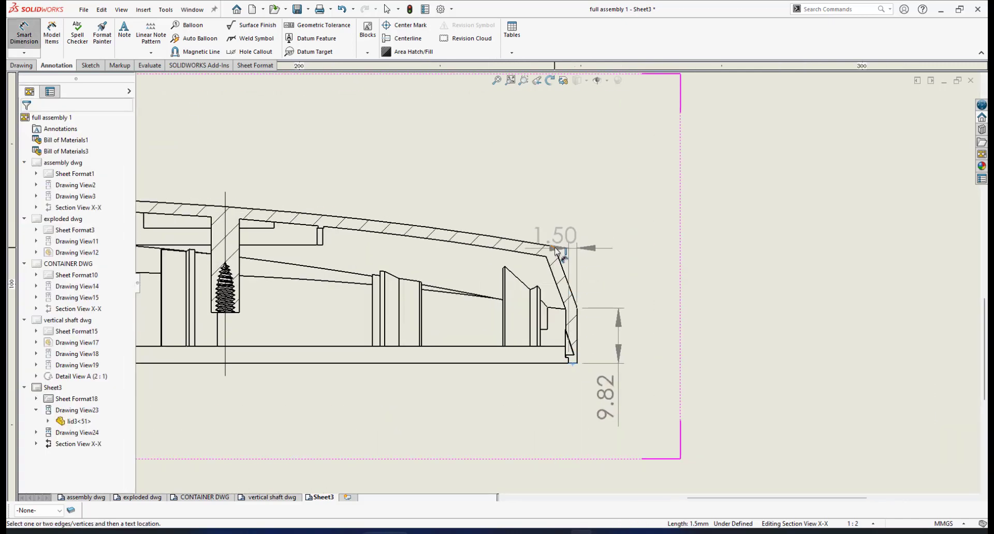
{"action": "left_click", "coordinate": [554, 249]}
{"action": "left_click", "coordinate": [555, 250]}
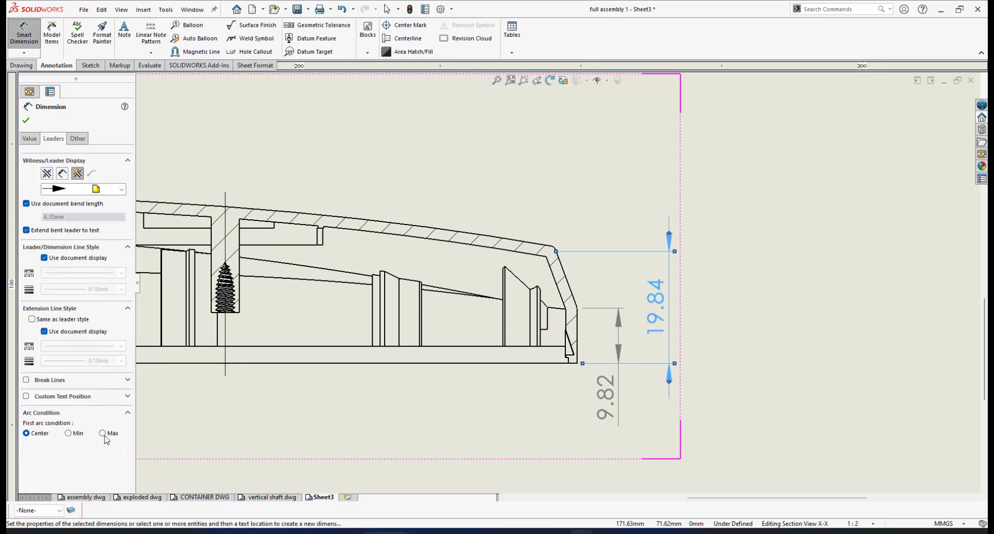
{"action": "left_click", "coordinate": [105, 436]}
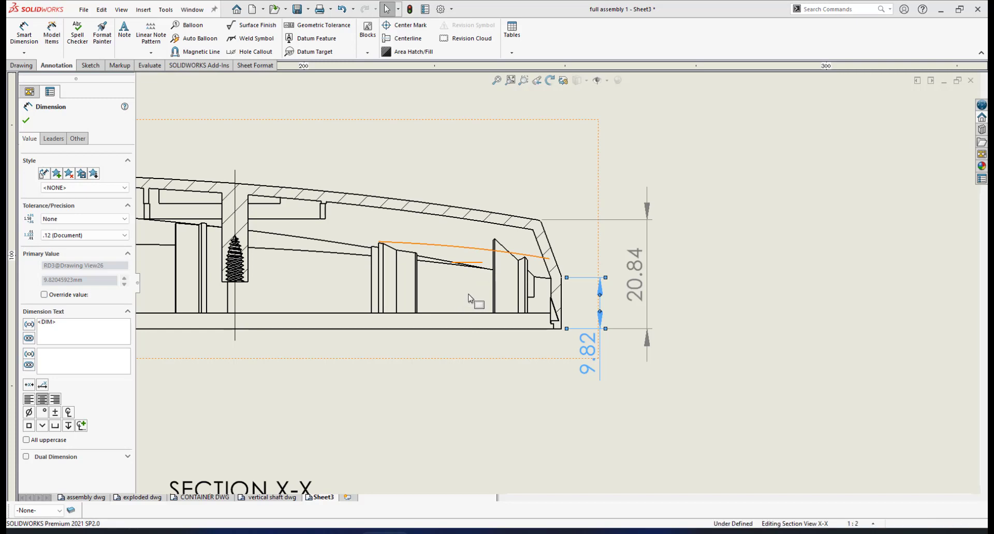
{"action": "scroll", "coordinate": [551, 308], "scroll_direction": "up", "scroll_amount": 8}
{"action": "scroll", "coordinate": [506, 281], "scroll_direction": "down", "scroll_amount": 8}
{"action": "scroll", "coordinate": [627, 263], "scroll_direction": "down", "scroll_amount": 1}
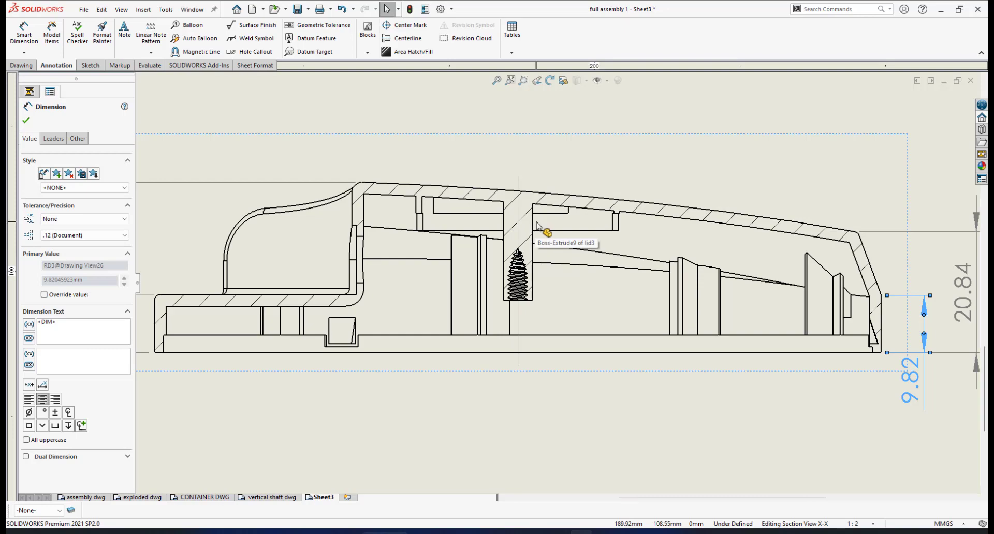
{"action": "scroll", "coordinate": [536, 224], "scroll_direction": "up", "scroll_amount": 5}
{"action": "scroll", "coordinate": [552, 180], "scroll_direction": "down", "scroll_amount": 4}
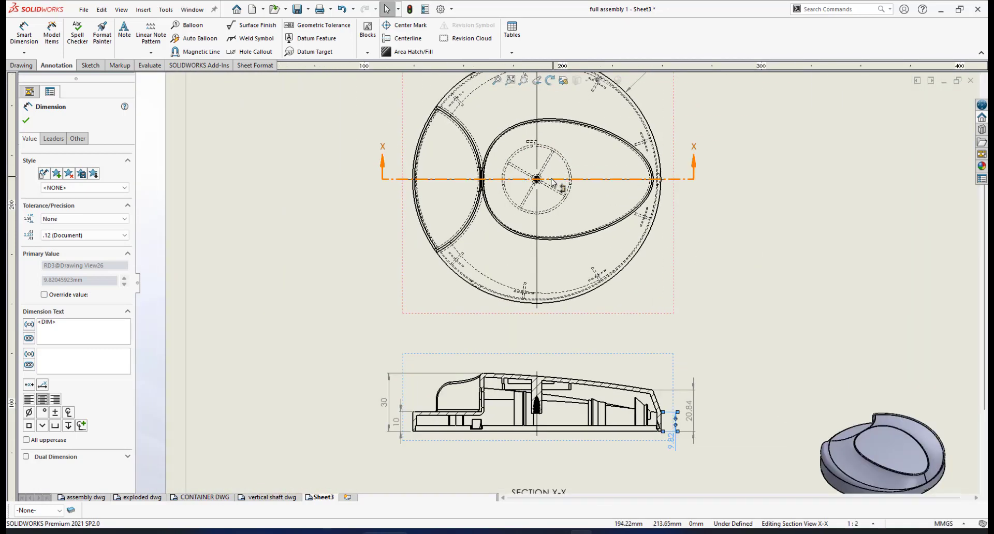
{"action": "scroll", "coordinate": [552, 182], "scroll_direction": "down", "scroll_amount": 4}
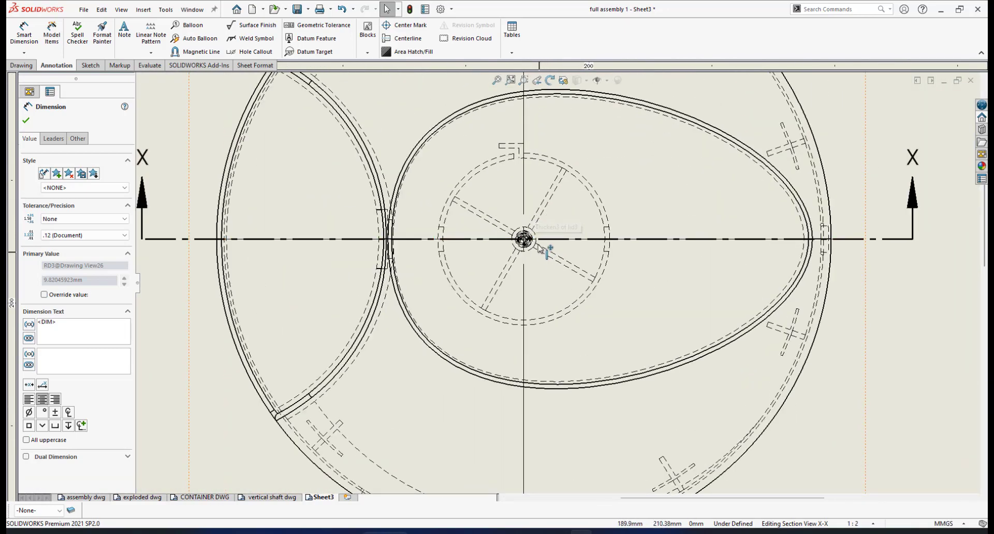
{"action": "scroll", "coordinate": [539, 249], "scroll_direction": "up", "scroll_amount": 6}
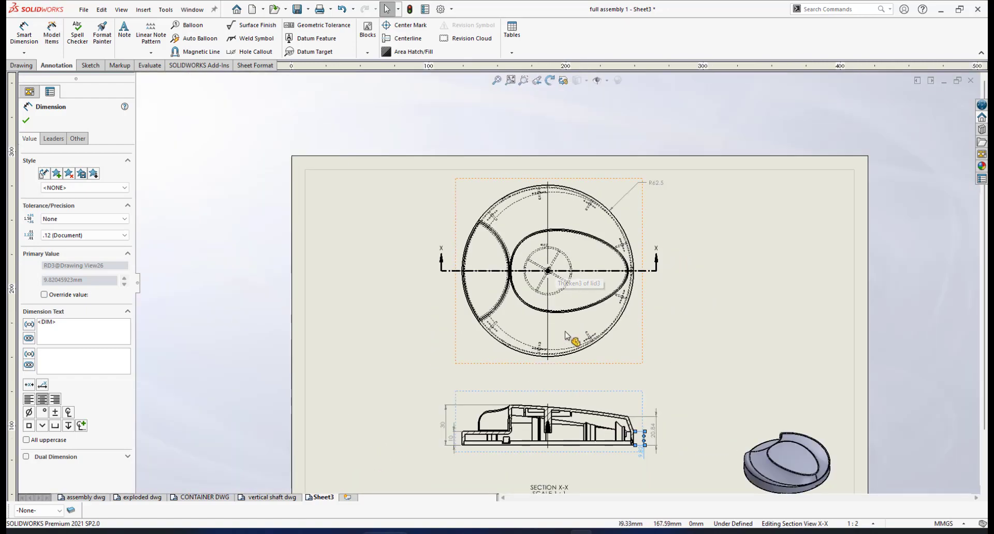
{"action": "scroll", "coordinate": [569, 331], "scroll_direction": "down", "scroll_amount": 4}
{"action": "scroll", "coordinate": [566, 321], "scroll_direction": "up", "scroll_amount": 4}
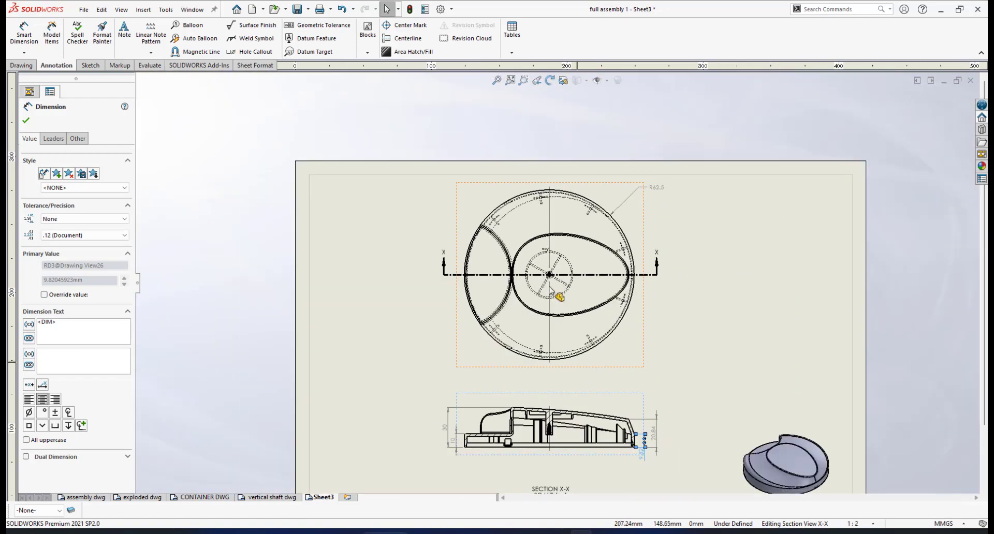
{"action": "scroll", "coordinate": [551, 291], "scroll_direction": "down", "scroll_amount": 5}
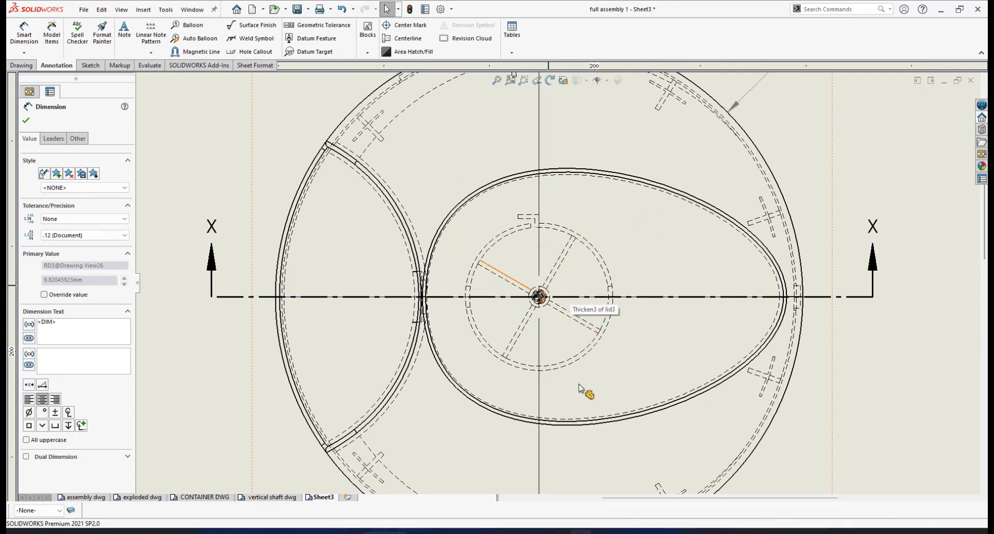
Step: Place a Ø5.00 diameter dimension across the boss bore below the part
{"action": "scroll", "coordinate": [581, 390], "scroll_direction": "up", "scroll_amount": 6}
{"action": "scroll", "coordinate": [533, 320], "scroll_direction": "down", "scroll_amount": 5}
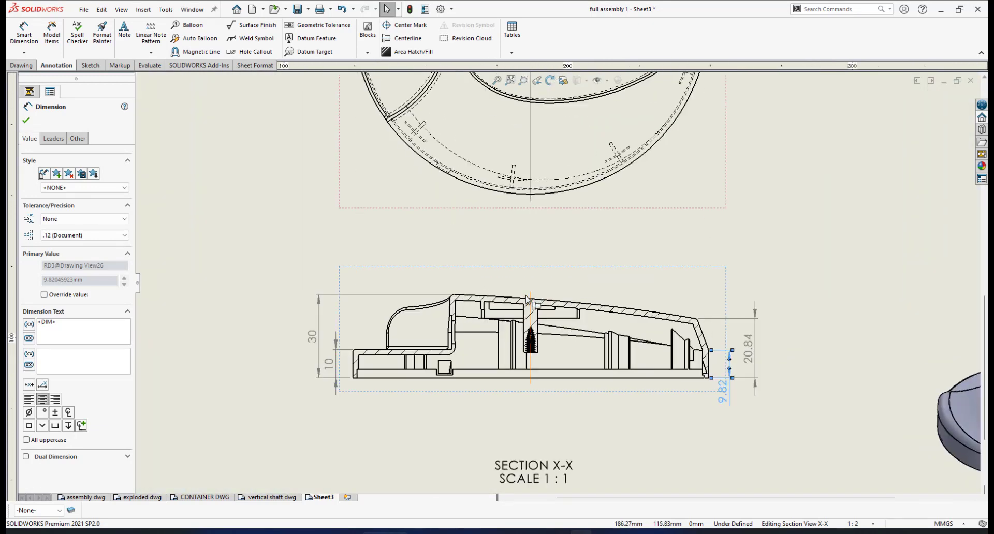
{"action": "left_click", "coordinate": [24, 36]}
{"action": "scroll", "coordinate": [538, 374], "scroll_direction": "down", "scroll_amount": 2}
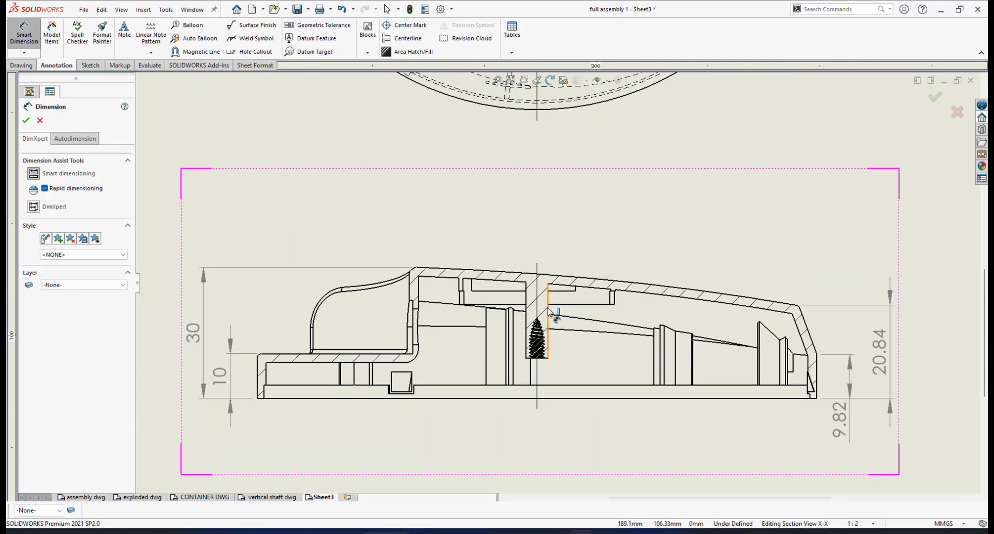
{"action": "left_click", "coordinate": [549, 313]}
{"action": "left_click", "coordinate": [527, 312]}
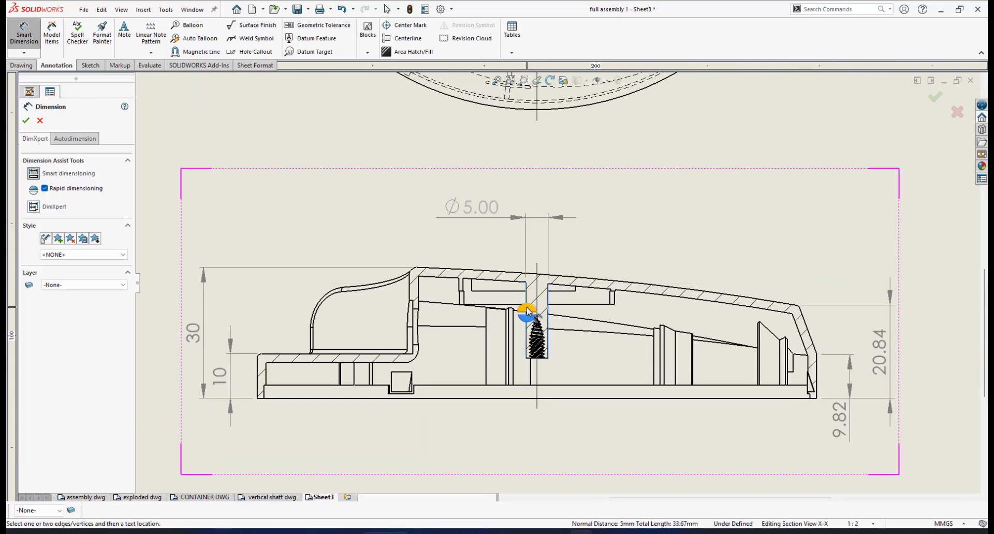
{"action": "left_click", "coordinate": [527, 316]}
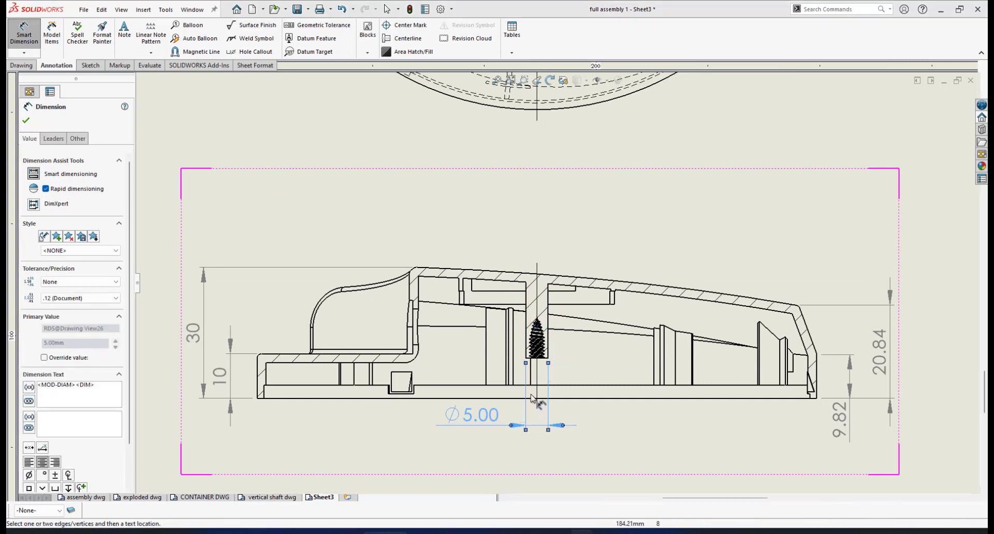
Step: Show the diameter as Ø5 with no decimals and move its text right
{"action": "scroll", "coordinate": [520, 419], "scroll_direction": "down", "scroll_amount": 5}
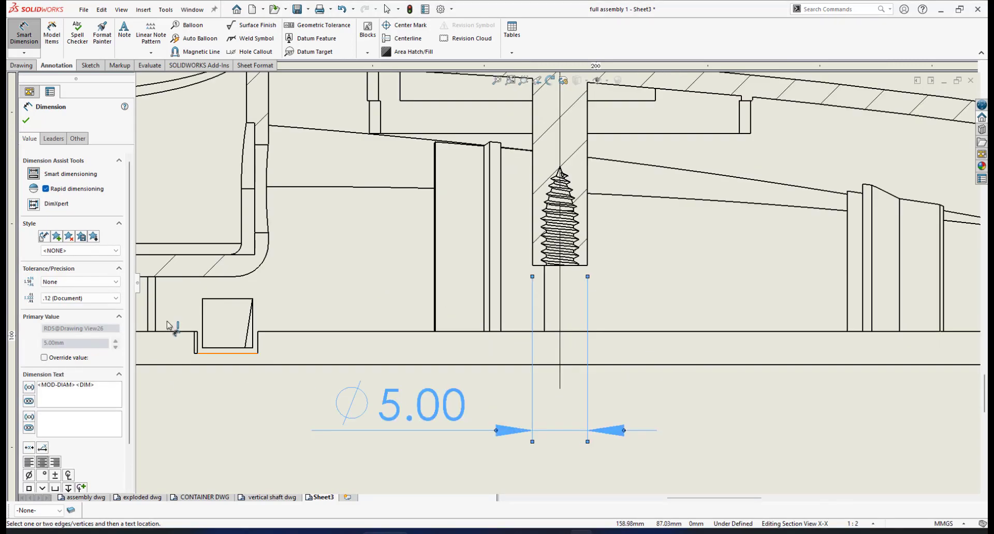
{"action": "left_click", "coordinate": [116, 298]}
{"action": "left_click", "coordinate": [78, 306]}
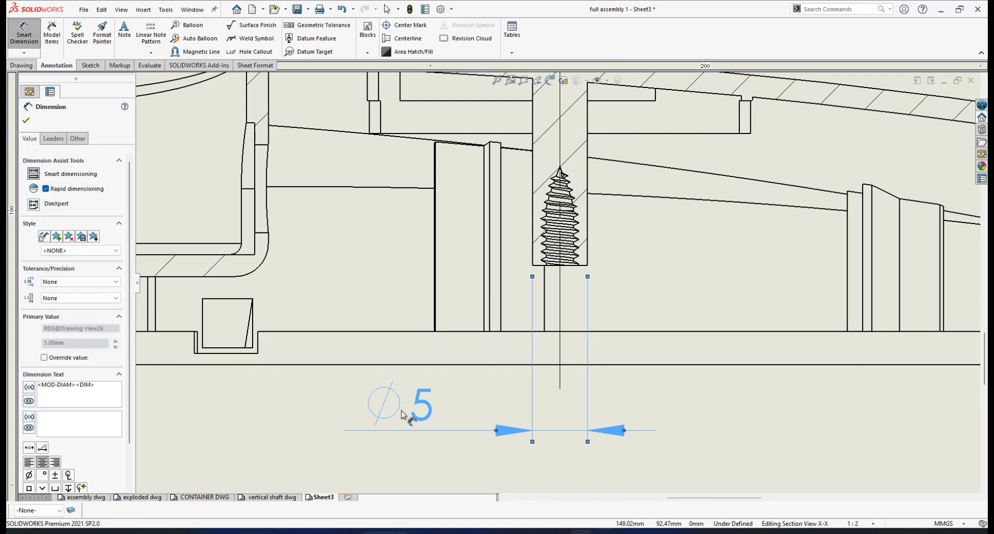
{"action": "left_click_drag", "start_coordinate": [417, 405], "coordinate": [501, 420]}
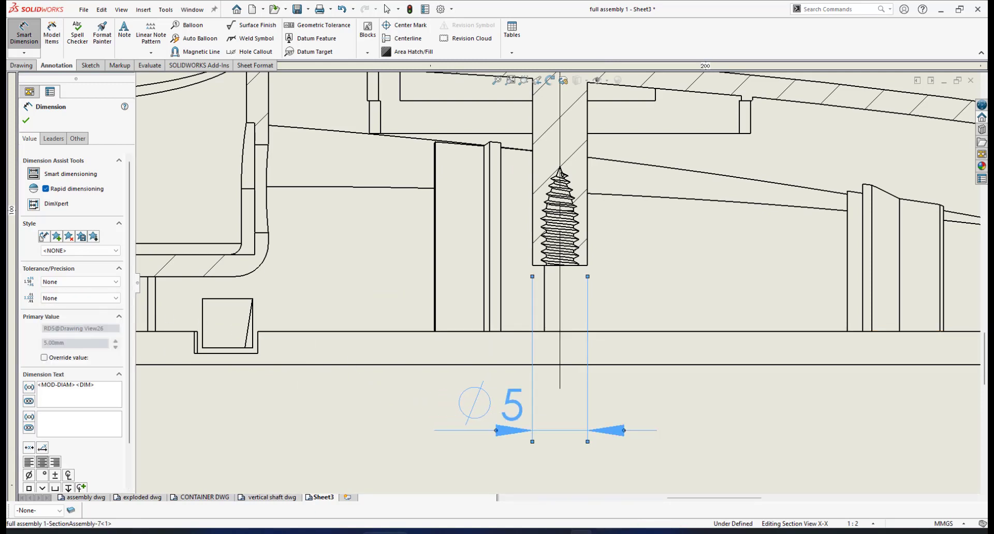
{"action": "scroll", "coordinate": [603, 303], "scroll_direction": "up", "scroll_amount": 5}
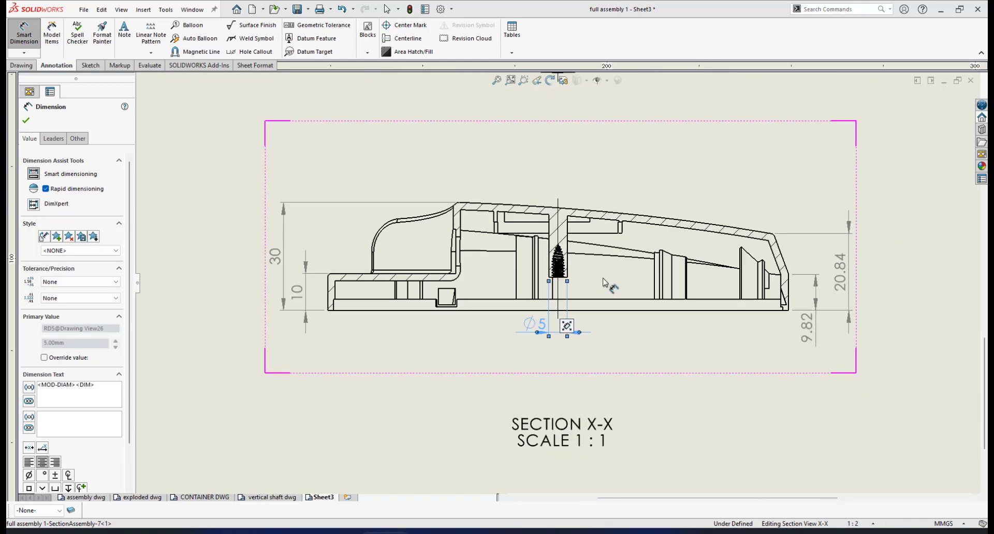
{"action": "scroll", "coordinate": [568, 269], "scroll_direction": "down", "scroll_amount": 5}
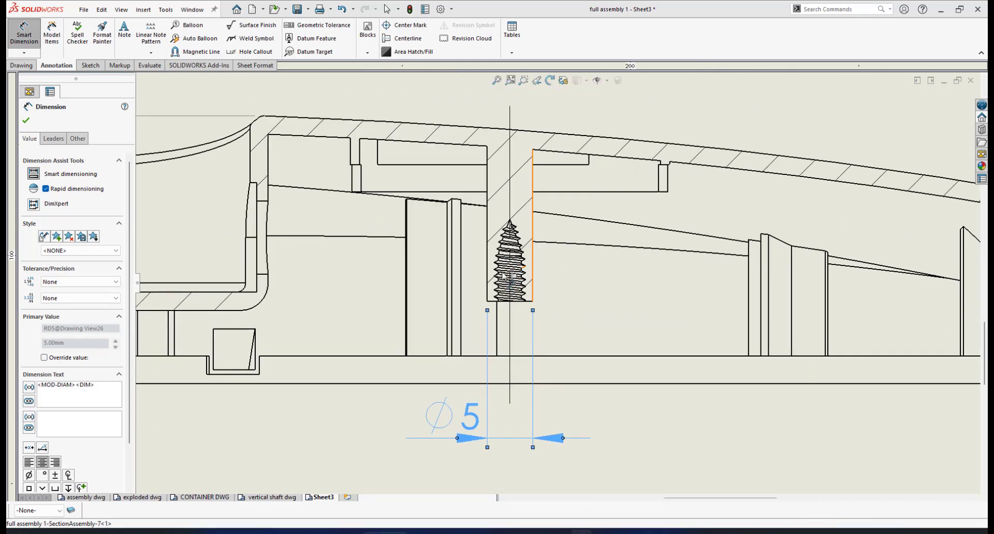
{"action": "scroll", "coordinate": [513, 299], "scroll_direction": "down", "scroll_amount": 3}
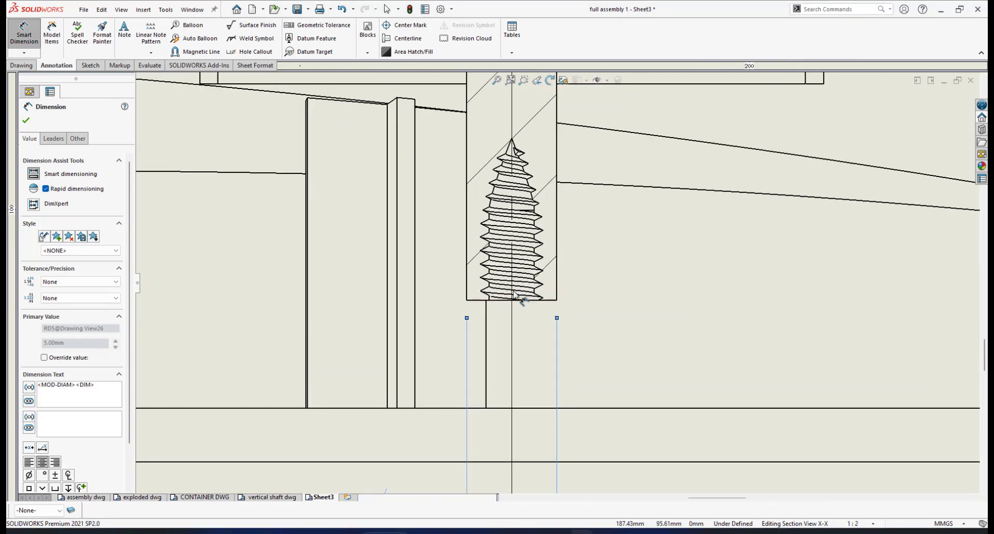
{"action": "scroll", "coordinate": [514, 297], "scroll_direction": "down", "scroll_amount": 3}
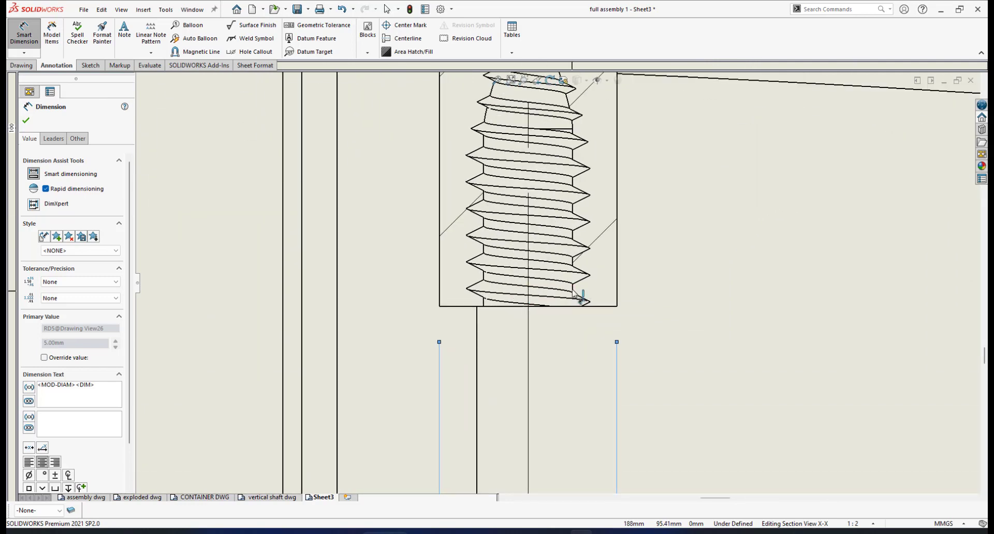
{"action": "left_click", "coordinate": [573, 294]}
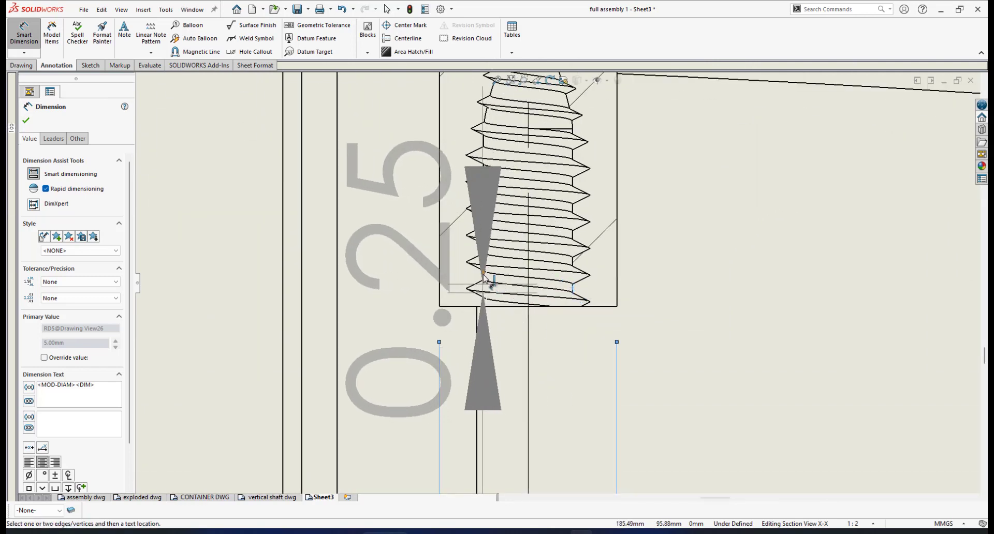
Step: Place a Ø2.50 dimension across the threaded boss hole in Section X-X
{"action": "left_click", "coordinate": [483, 278]}
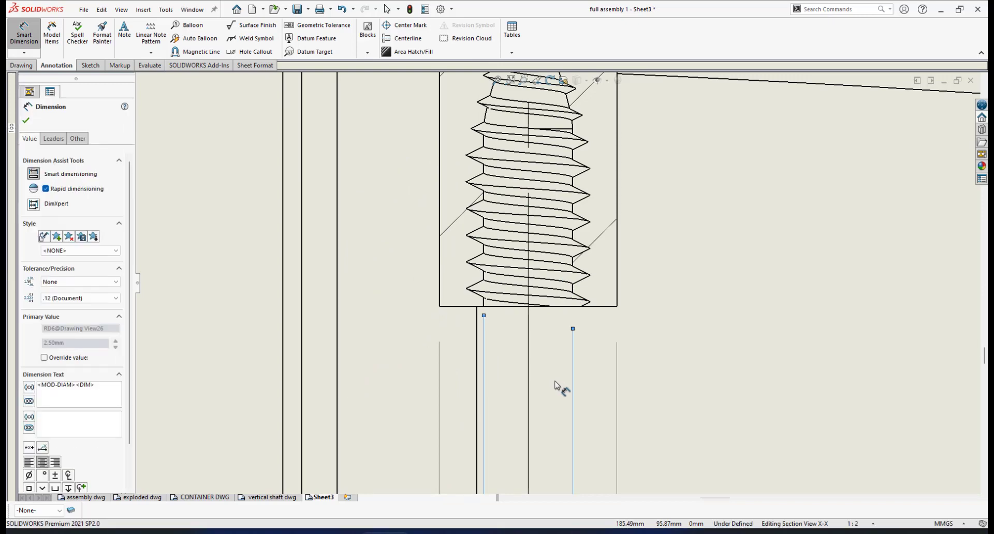
{"action": "scroll", "coordinate": [558, 387], "scroll_direction": "up", "scroll_amount": 6}
{"action": "scroll", "coordinate": [570, 372], "scroll_direction": "up", "scroll_amount": 2}
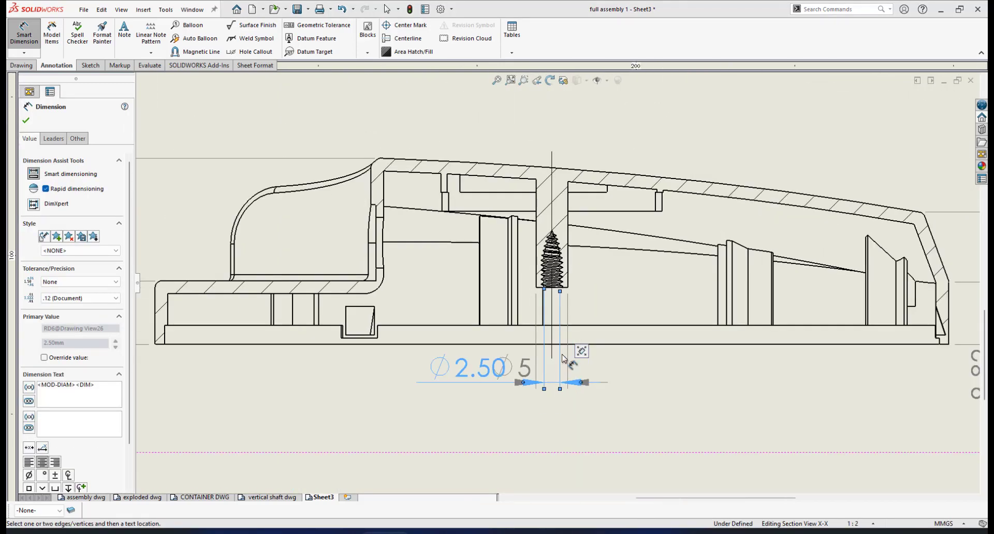
{"action": "scroll", "coordinate": [572, 344], "scroll_direction": "down", "scroll_amount": 4}
{"action": "scroll", "coordinate": [559, 298], "scroll_direction": "down", "scroll_amount": 1}
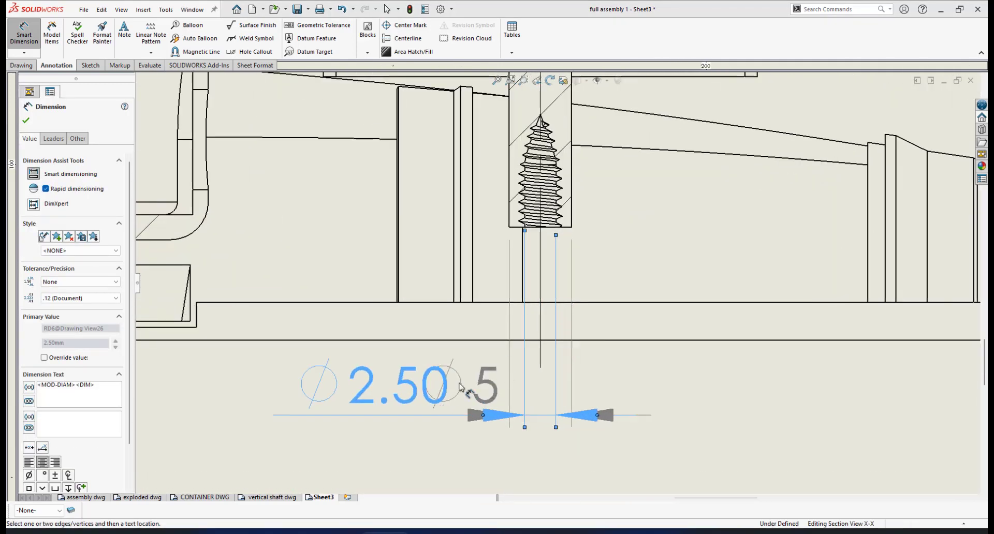
{"action": "scroll", "coordinate": [558, 285], "scroll_direction": "up", "scroll_amount": 2}
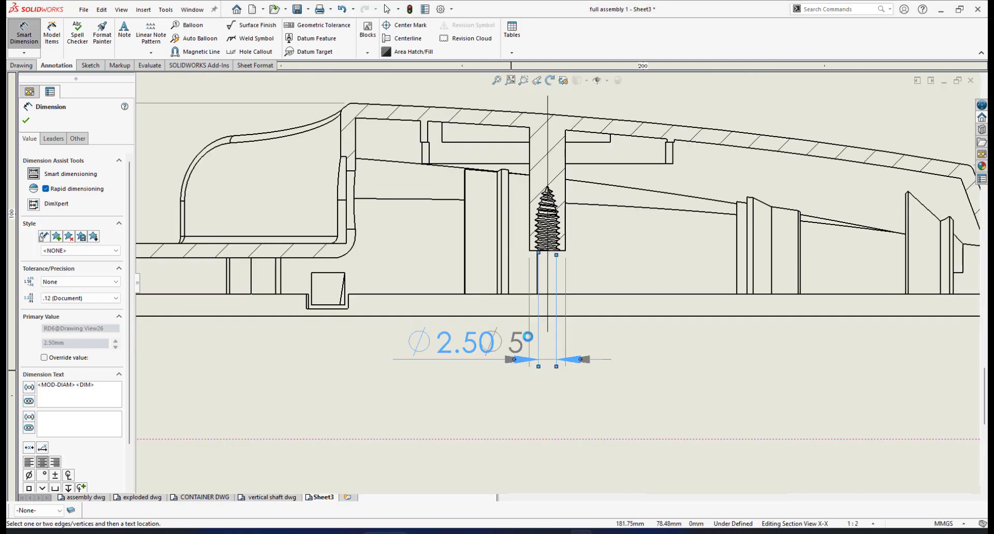
{"action": "scroll", "coordinate": [516, 352], "scroll_direction": "down", "scroll_amount": 4}
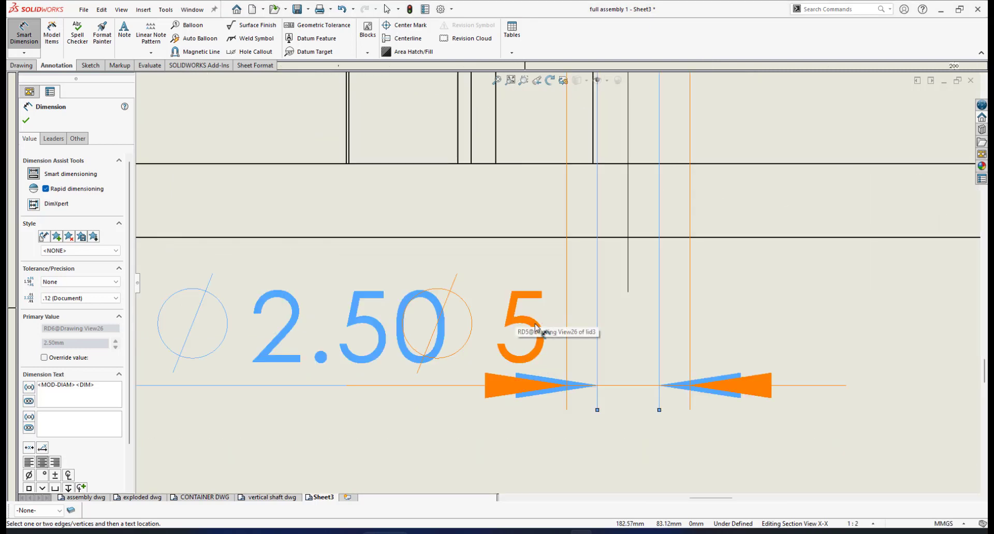
{"action": "scroll", "coordinate": [552, 307], "scroll_direction": "up", "scroll_amount": 2}
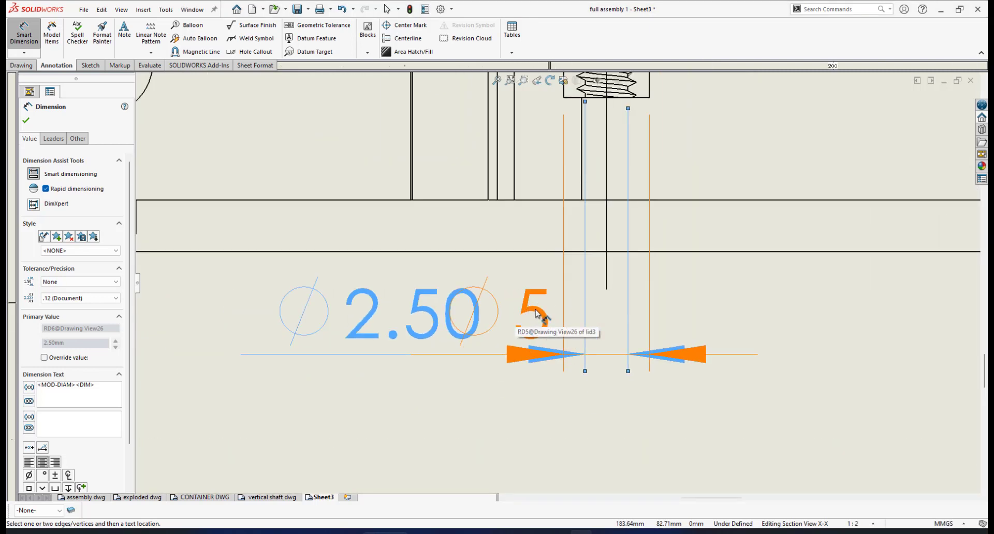
Step: Drag the Ø5 dimension below the overlapping Ø2.50, then reselect the Ø2.50 dimension
{"action": "left_click_drag", "start_coordinate": [536, 325], "coordinate": [494, 427]}
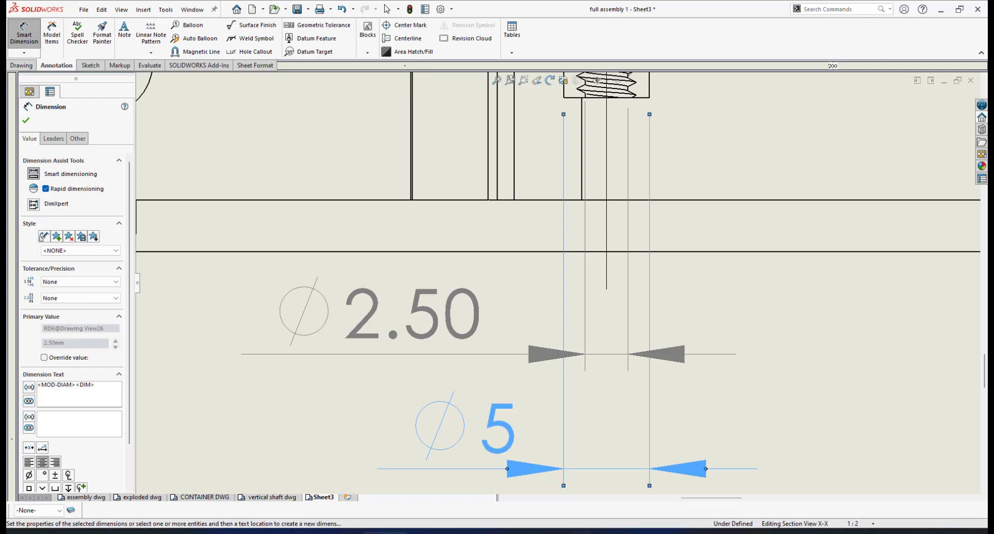
{"action": "left_click", "coordinate": [462, 306]}
{"action": "scroll", "coordinate": [544, 307], "scroll_direction": "up", "scroll_amount": 3}
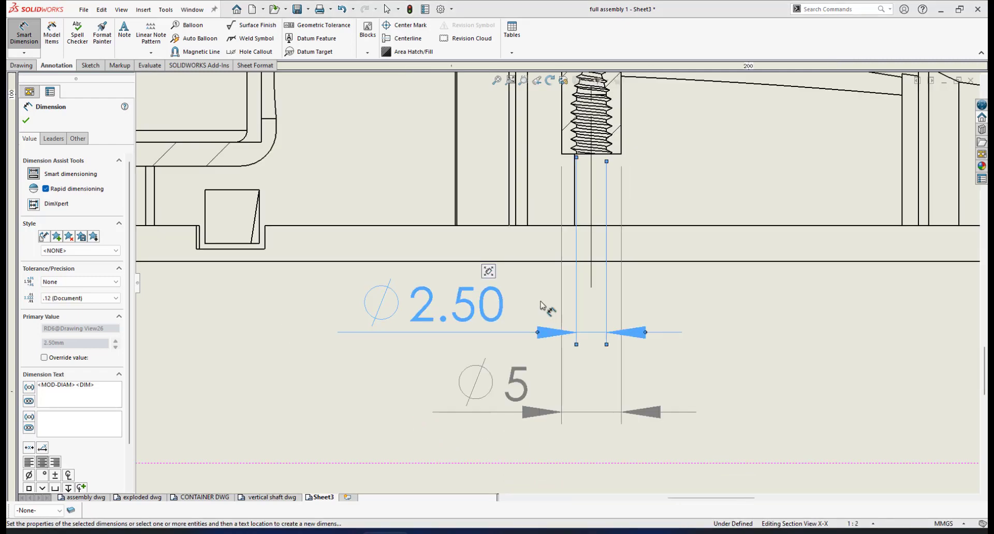
{"action": "scroll", "coordinate": [592, 210], "scroll_direction": "down", "scroll_amount": 1}
{"action": "scroll", "coordinate": [562, 357], "scroll_direction": "up", "scroll_amount": 1}
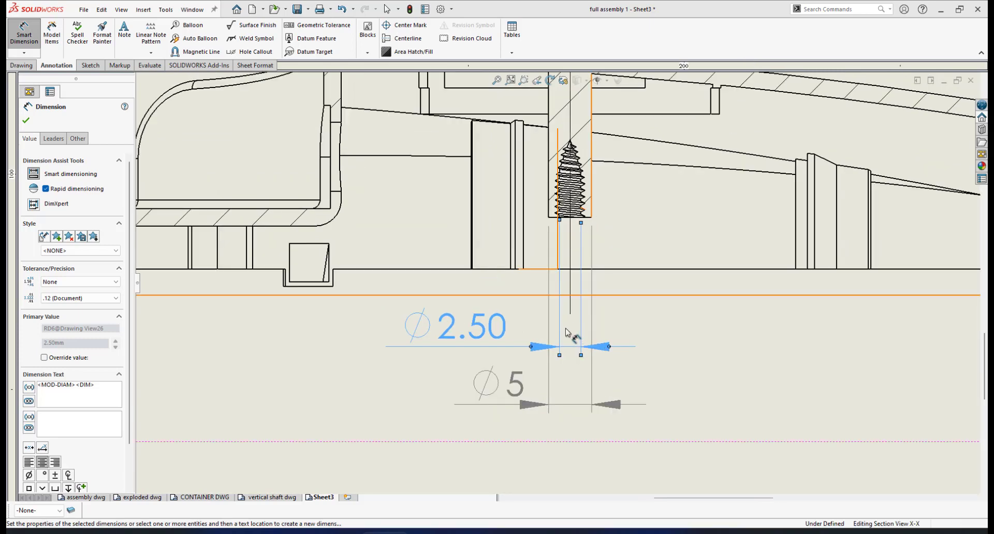
{"action": "scroll", "coordinate": [572, 351], "scroll_direction": "down", "scroll_amount": 1}
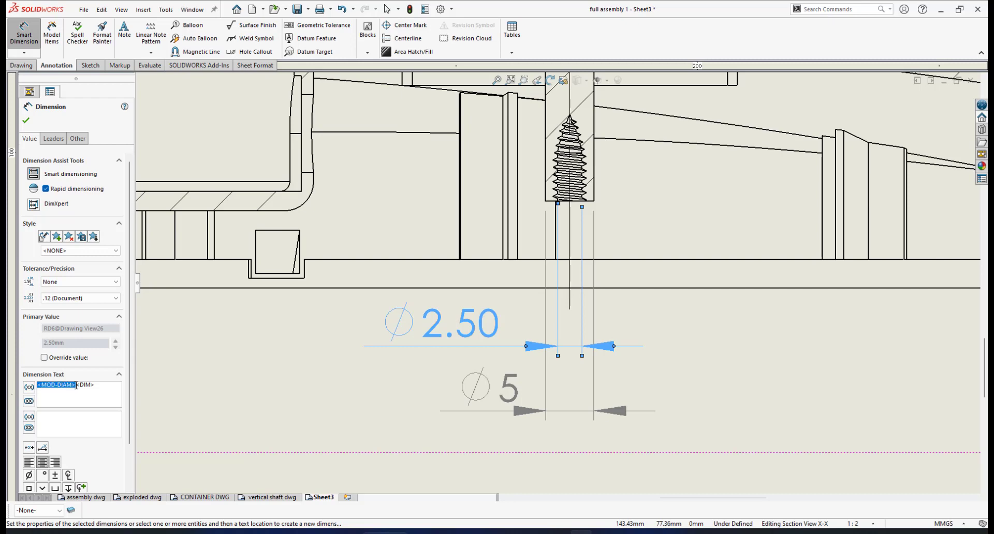
Step: Change the Ø2.50 text to an M2.50X0.5 thread callout and drag it below the section
{"action": "key", "text": "BackSpace"}
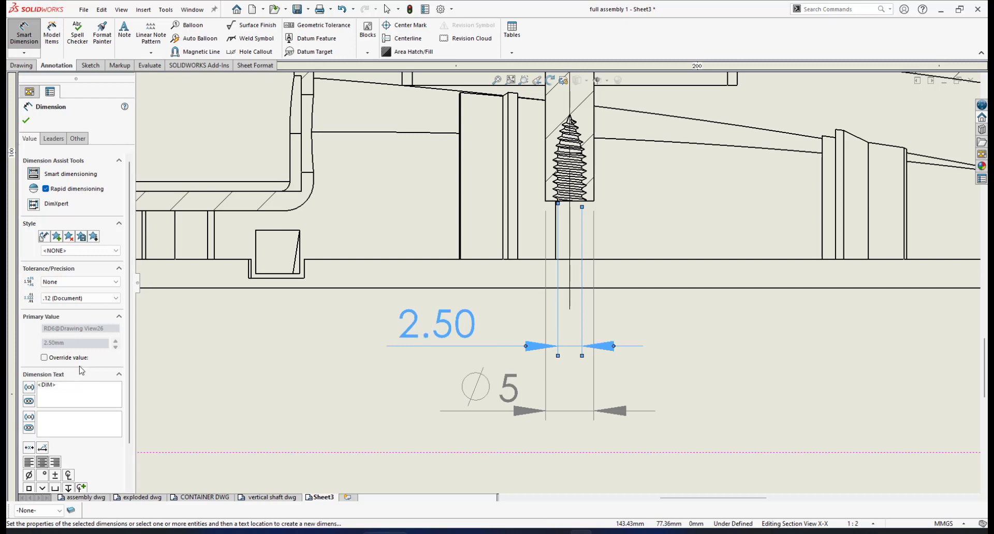
{"action": "type", "text": "M>"}
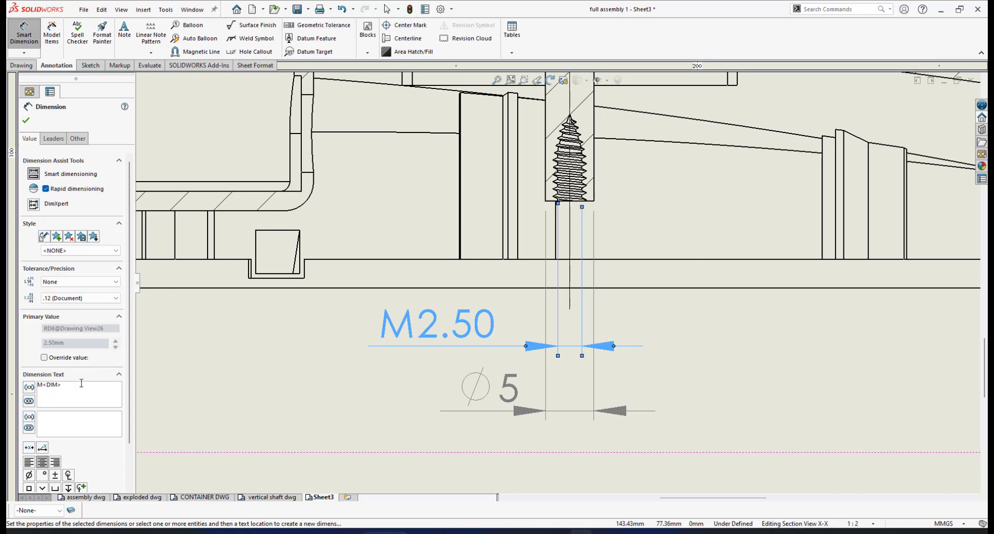
{"action": "type", "text": "X"}
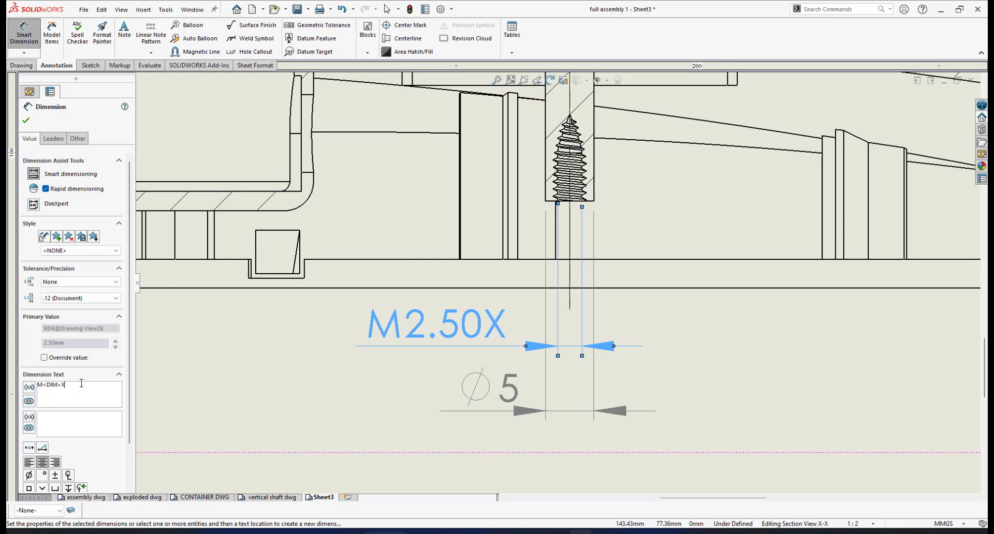
{"action": "type", "text": "0.5"}
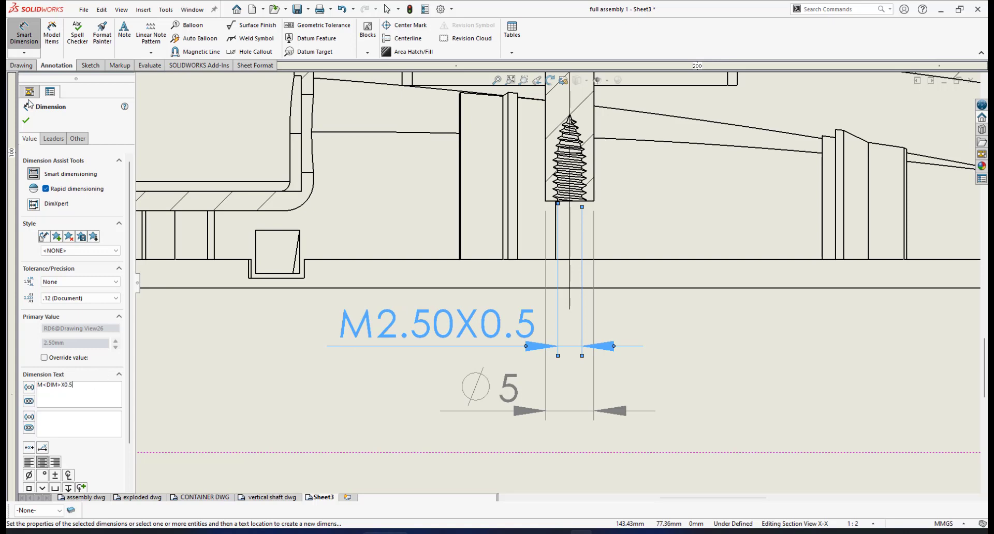
{"action": "left_click", "coordinate": [26, 121]}
{"action": "scroll", "coordinate": [568, 317], "scroll_direction": "up", "scroll_amount": 3}
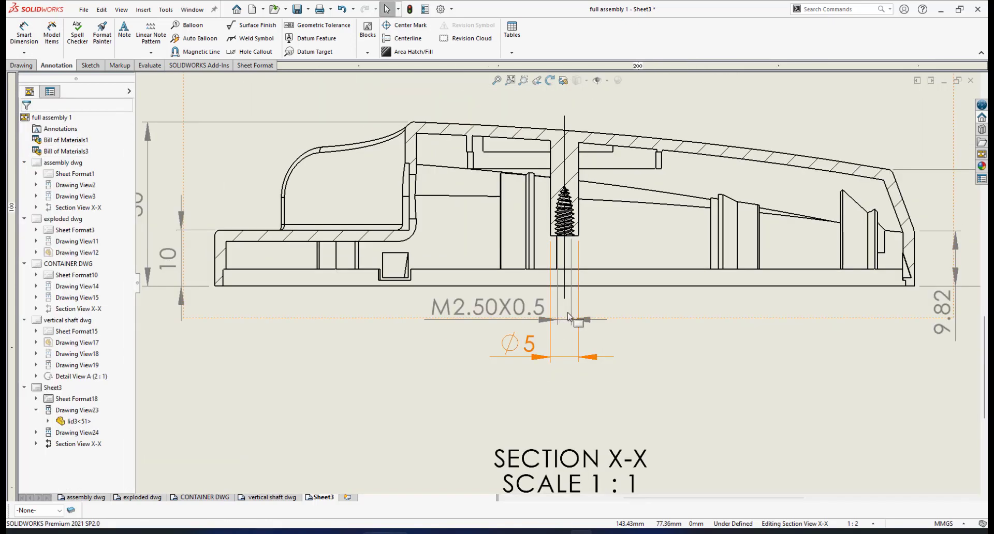
{"action": "mouse_move", "coordinate": [472, 304]}
{"action": "left_mouse_down"}
{"action": "mouse_move", "coordinate": [473, 325]}
{"action": "mouse_move", "coordinate": [467, 312]}
{"action": "left_mouse_up"}
{"action": "left_click", "coordinate": [496, 317]}
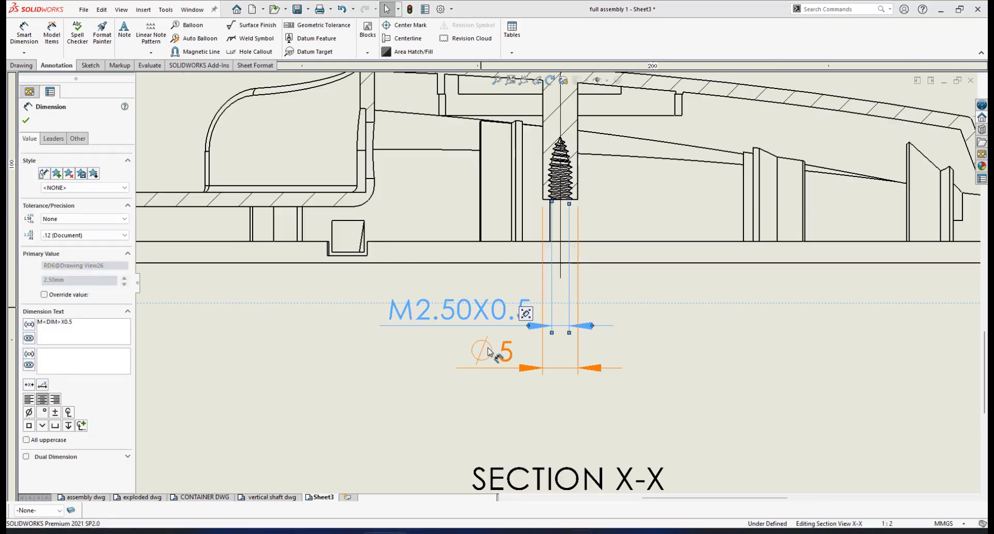
Step: Drag the Ø5 boss dimension upward to sit just beneath the M2.50X0.5 callout
{"action": "left_click", "coordinate": [489, 351]}
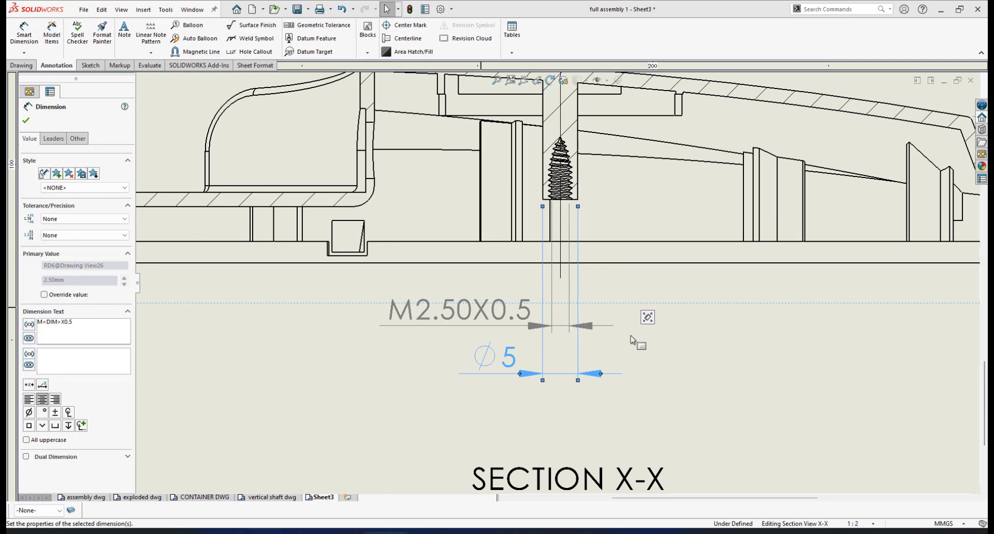
{"action": "scroll", "coordinate": [596, 290], "scroll_direction": "up", "scroll_amount": 3}
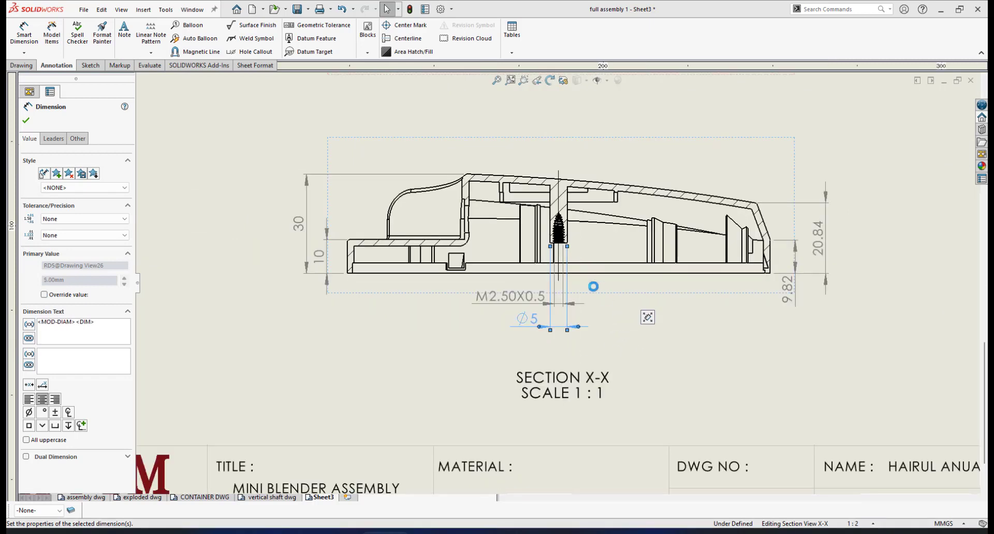
{"action": "scroll", "coordinate": [594, 287], "scroll_direction": "down", "scroll_amount": 3}
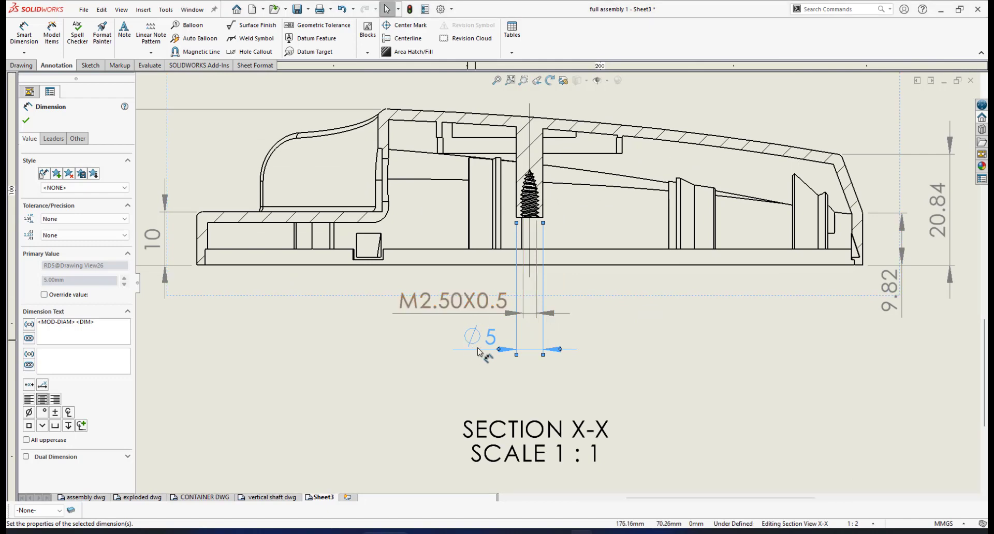
{"action": "left_click_drag", "start_coordinate": [485, 352], "coordinate": [494, 355]}
{"action": "scroll", "coordinate": [591, 272], "scroll_direction": "up", "scroll_amount": 3}
{"action": "scroll", "coordinate": [588, 270], "scroll_direction": "down", "scroll_amount": 2}
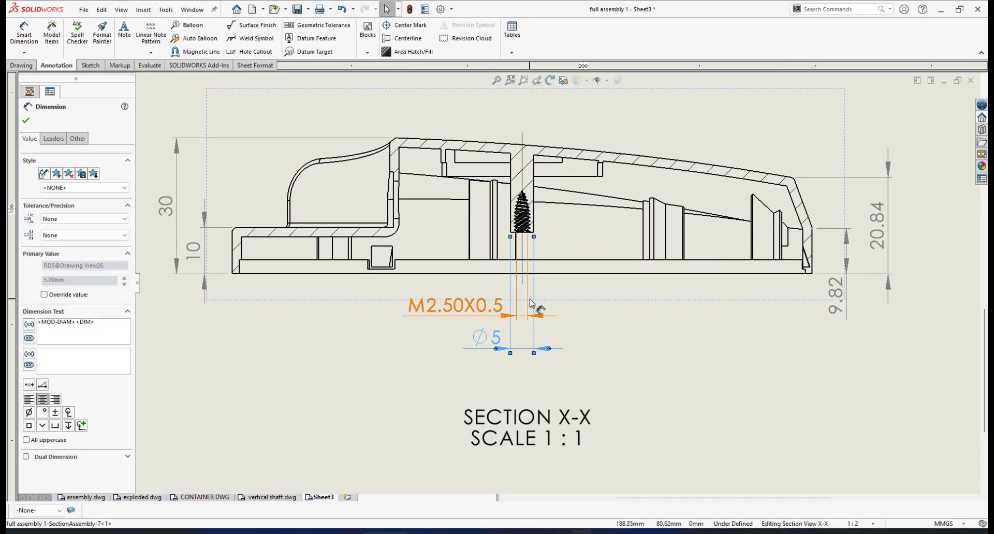
{"action": "scroll", "coordinate": [414, 194], "scroll_direction": "up", "scroll_amount": 2}
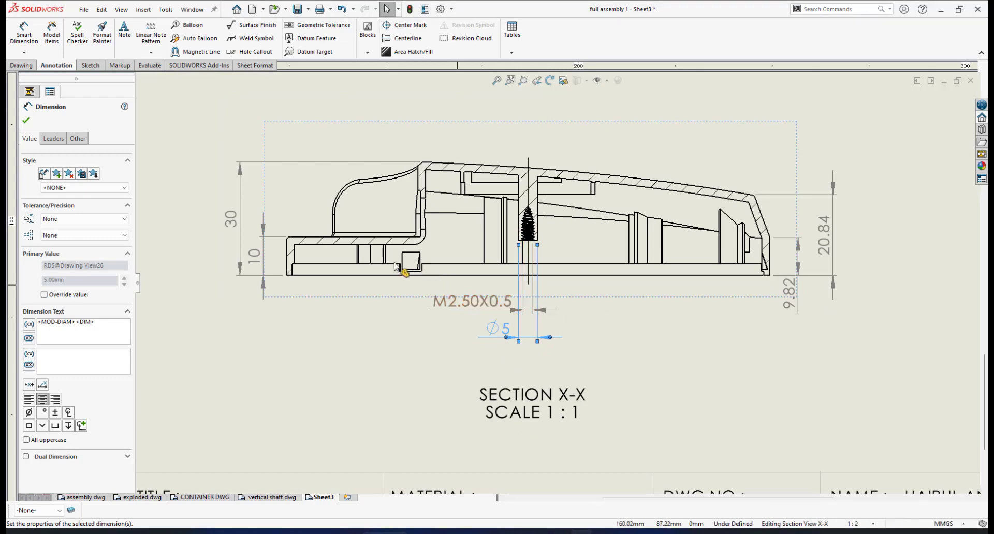
{"action": "scroll", "coordinate": [233, 259], "scroll_direction": "down", "scroll_amount": 4}
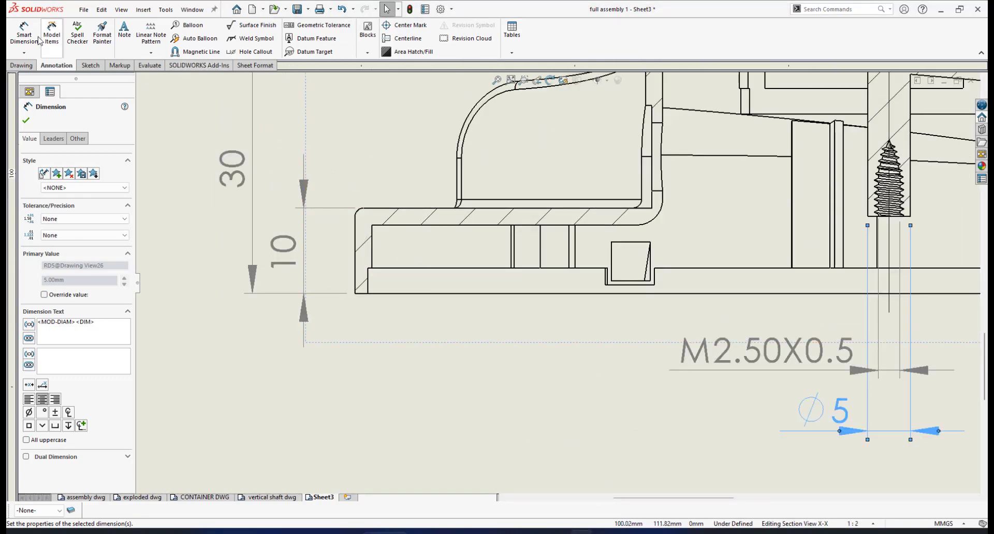
Step: Dimension the left wall thickness as 2.00 and the step width as 1.50 above it
{"action": "left_click", "coordinate": [373, 258]}
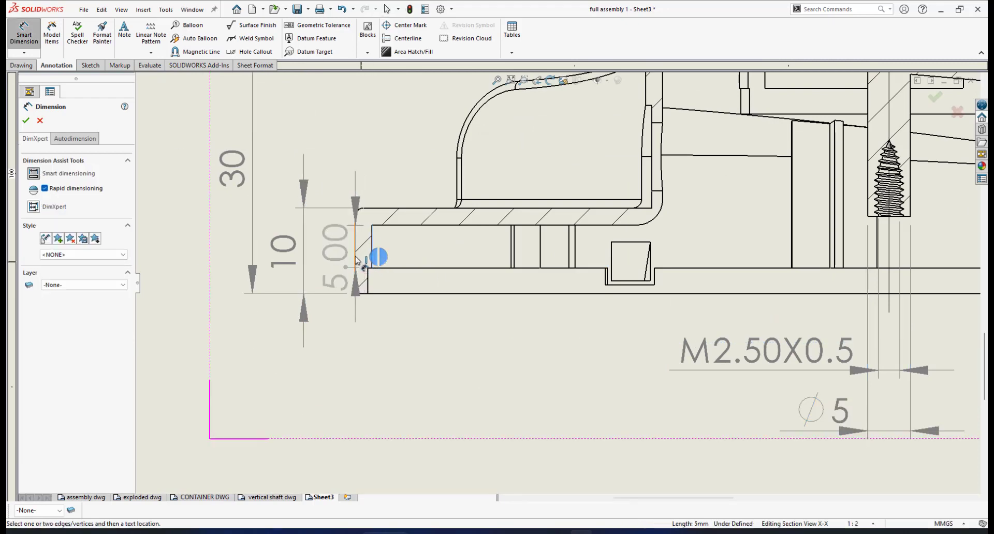
{"action": "left_click", "coordinate": [355, 258]}
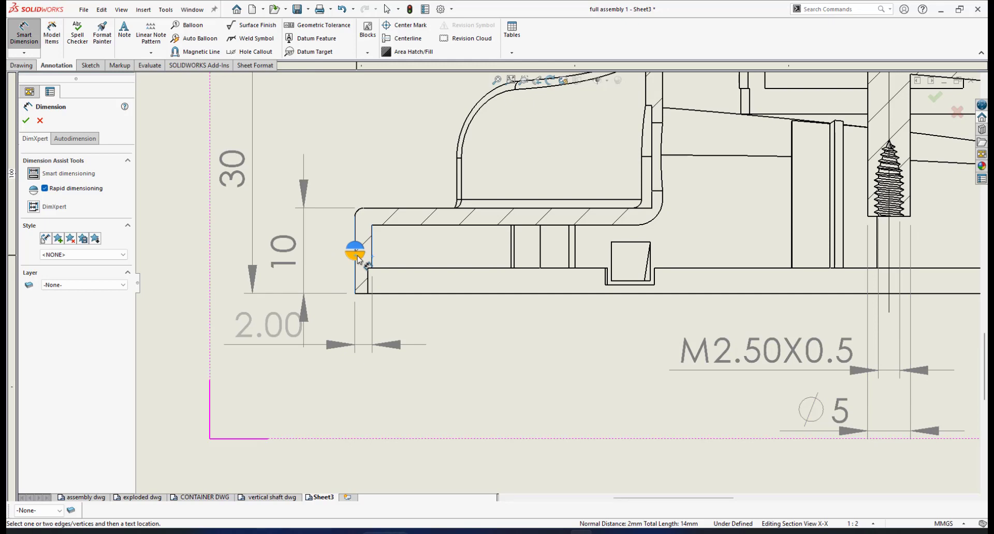
{"action": "left_click", "coordinate": [357, 256]}
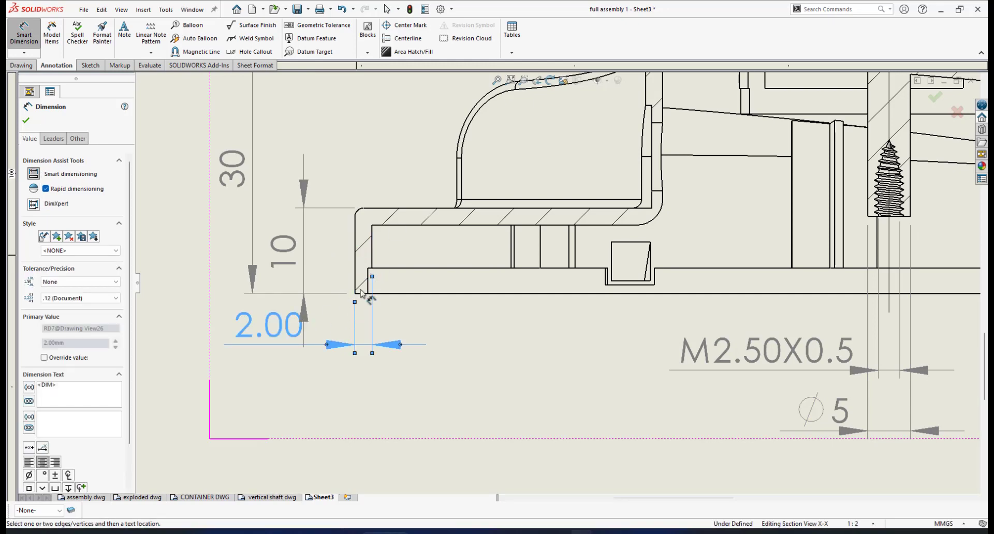
{"action": "left_click", "coordinate": [362, 284]}
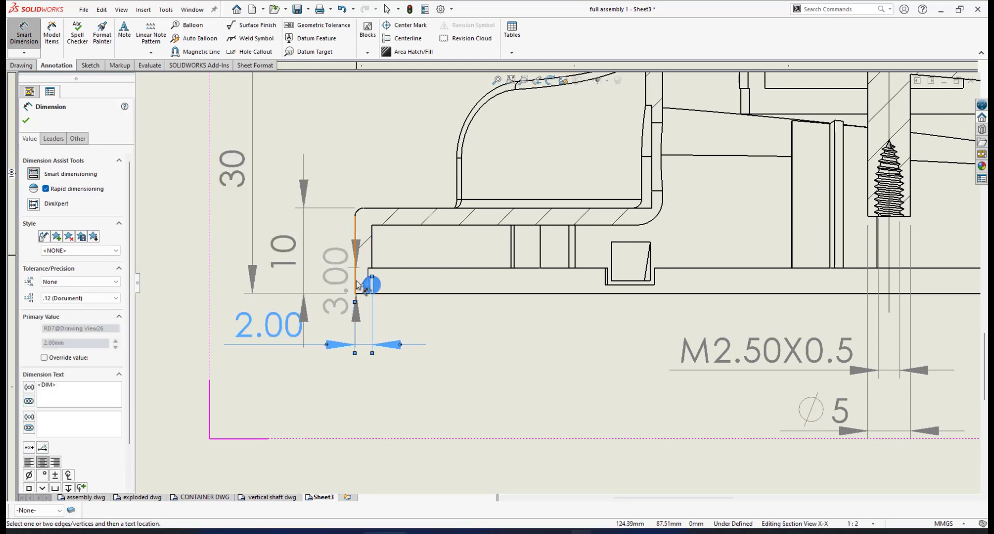
{"action": "left_click", "coordinate": [358, 285]}
{"action": "left_click", "coordinate": [356, 279]}
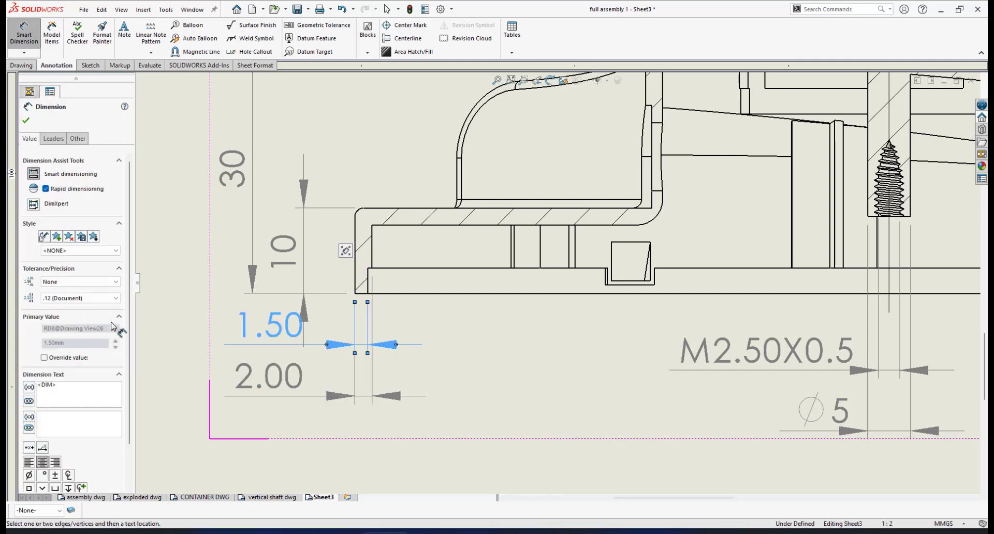
Step: Show 1.50 with one decimal and 2.00 with none, then centre both dimension texts
{"action": "left_click", "coordinate": [116, 299]}
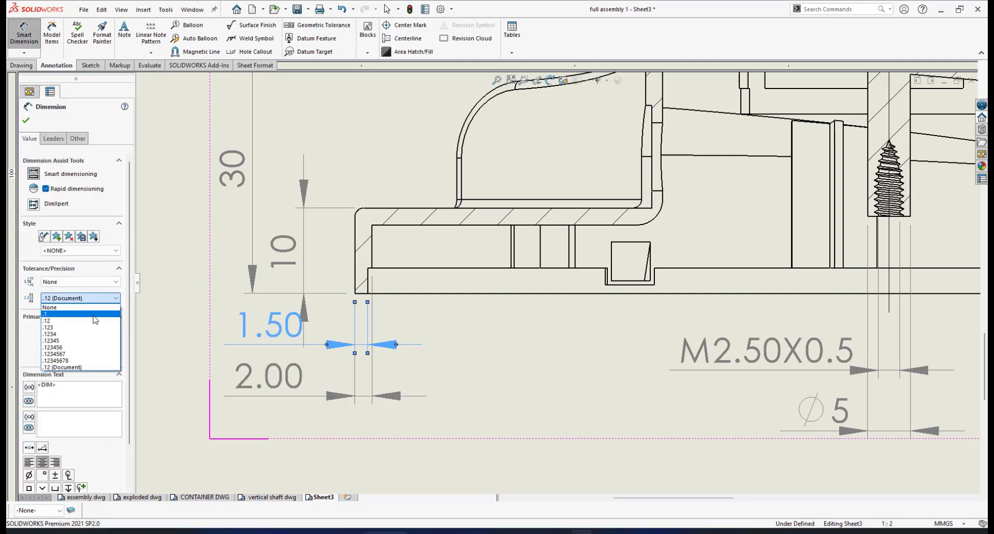
{"action": "left_click", "coordinate": [95, 314]}
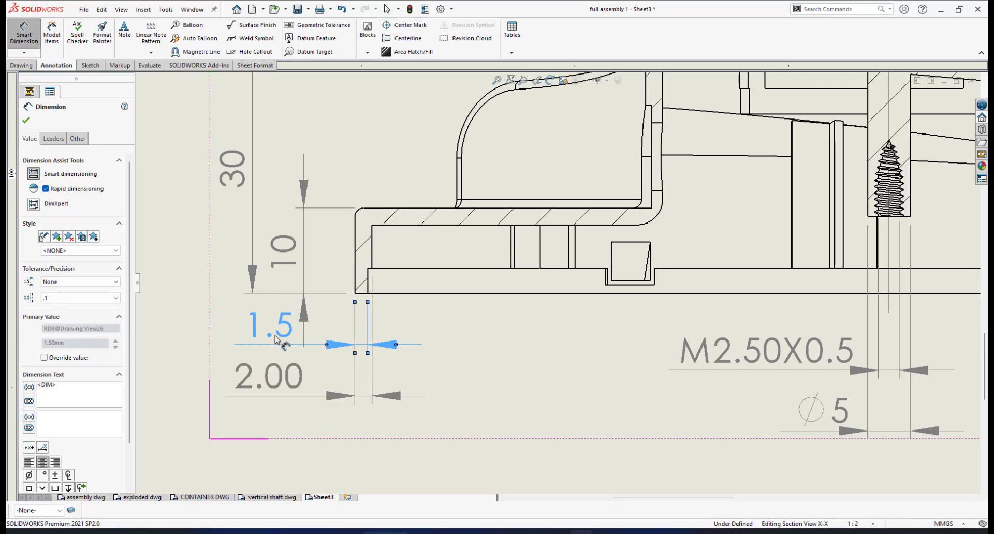
{"action": "left_click_drag", "start_coordinate": [407, 337], "coordinate": [403, 338]}
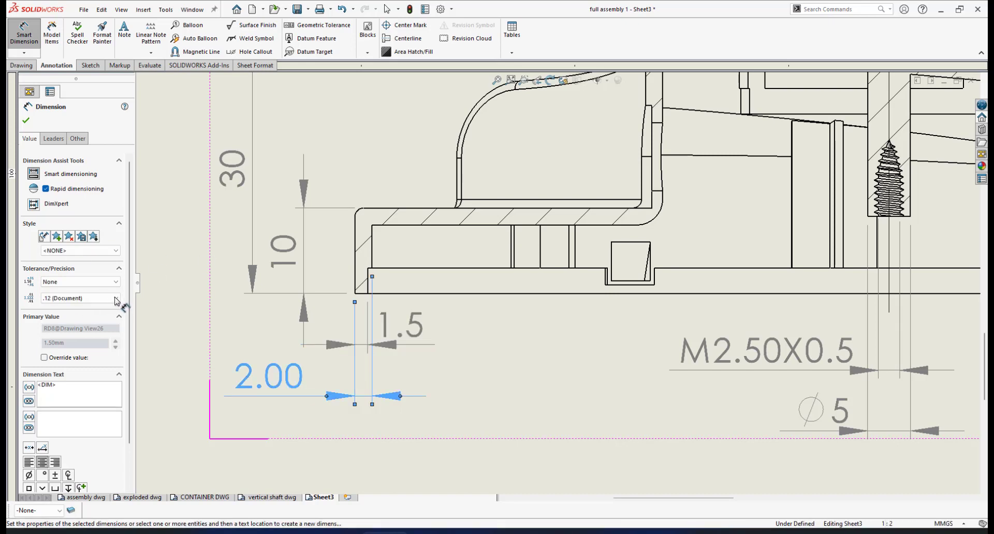
{"action": "left_click", "coordinate": [115, 298]}
{"action": "left_click", "coordinate": [81, 311]}
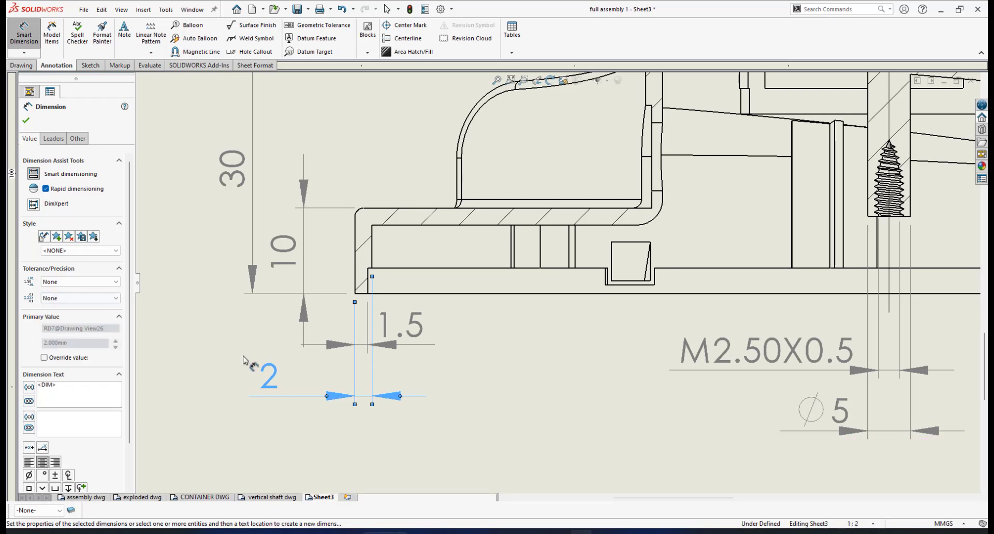
{"action": "left_click_drag", "start_coordinate": [282, 371], "coordinate": [399, 372]}
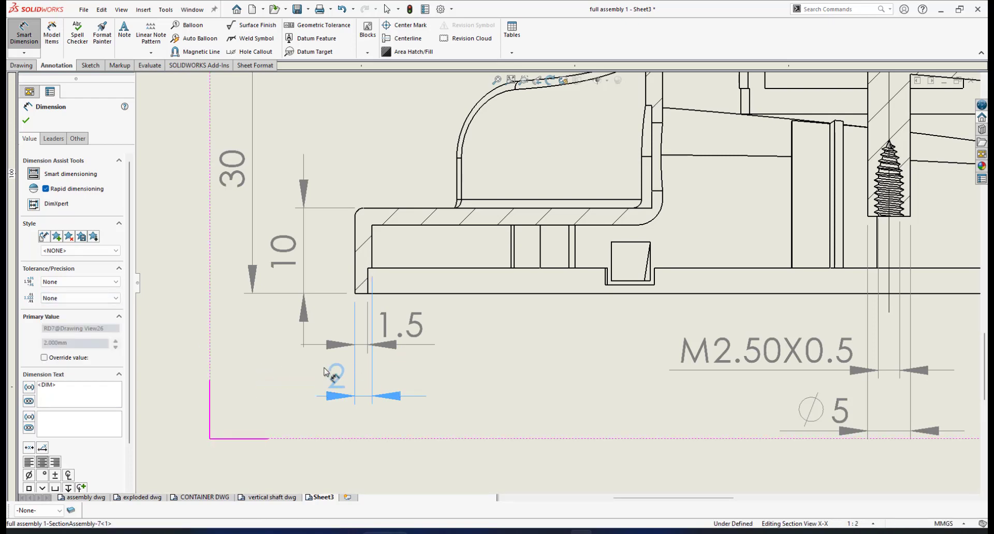
{"action": "left_click_drag", "start_coordinate": [324, 372], "coordinate": [342, 369]}
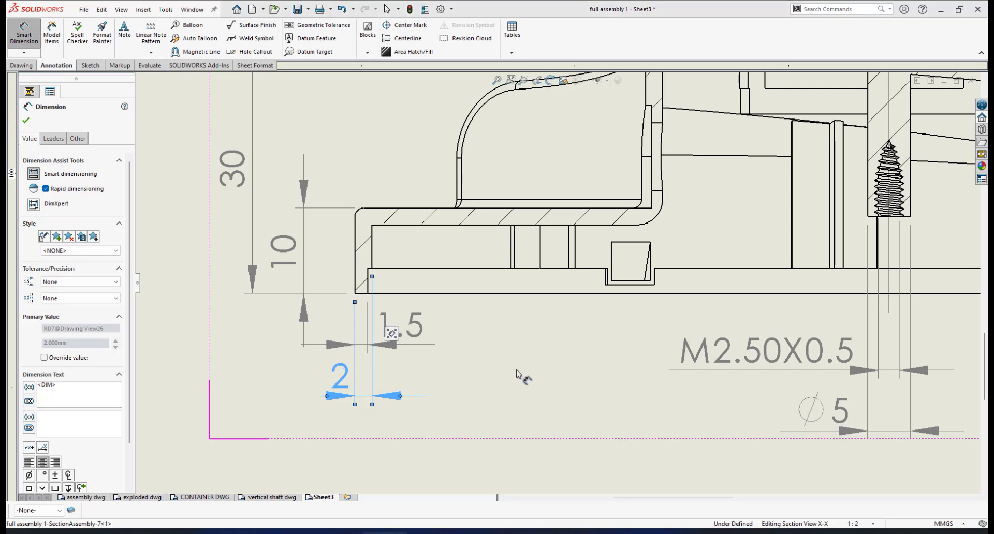
{"action": "scroll", "coordinate": [553, 358], "scroll_direction": "up", "scroll_amount": 1}
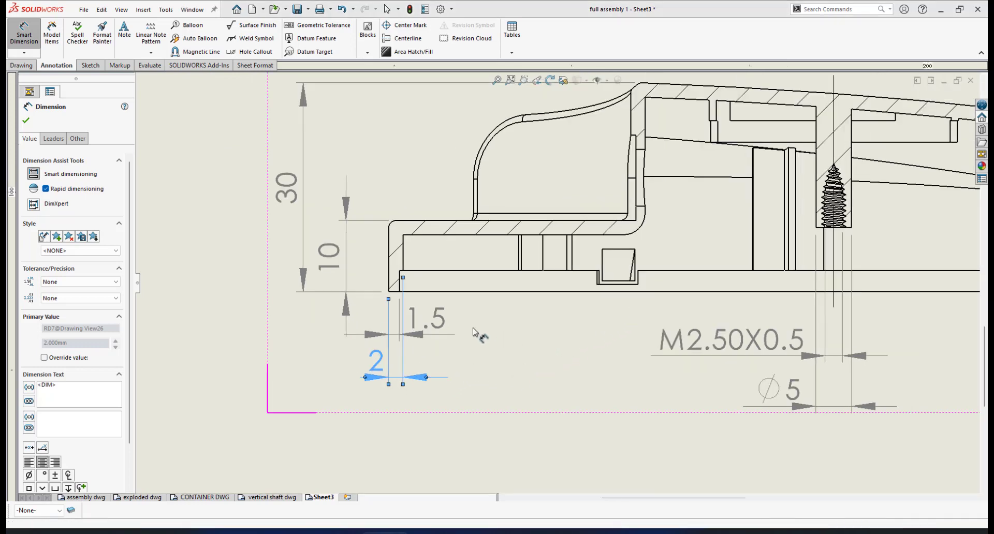
{"action": "scroll", "coordinate": [567, 294], "scroll_direction": "up", "scroll_amount": 3}
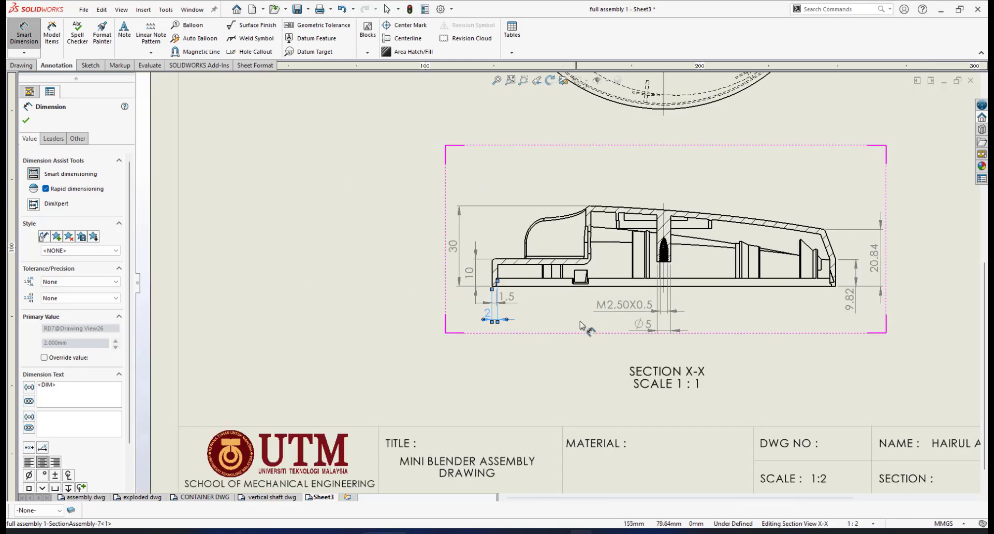
{"action": "scroll", "coordinate": [816, 283], "scroll_direction": "down", "scroll_amount": 1}
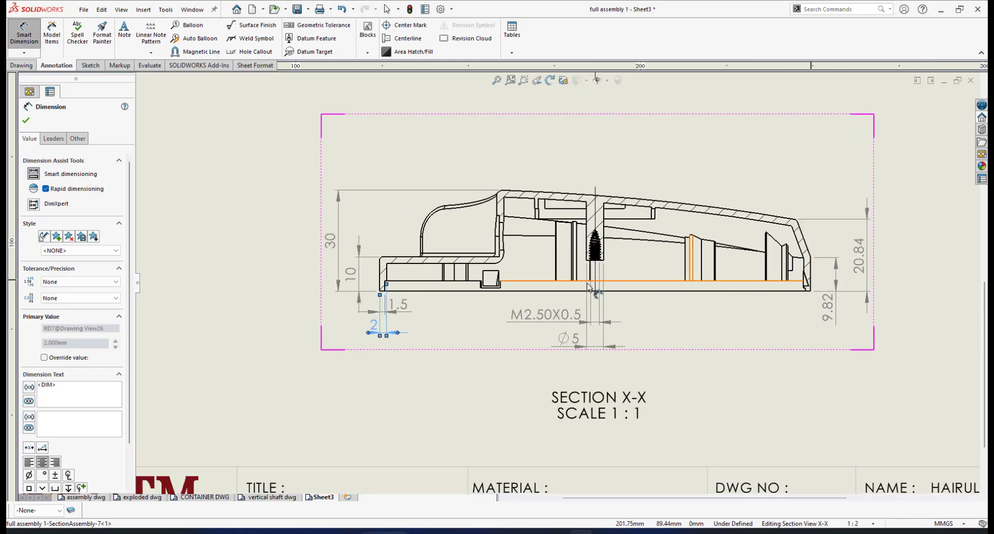
{"action": "scroll", "coordinate": [601, 281], "scroll_direction": "down", "scroll_amount": 1}
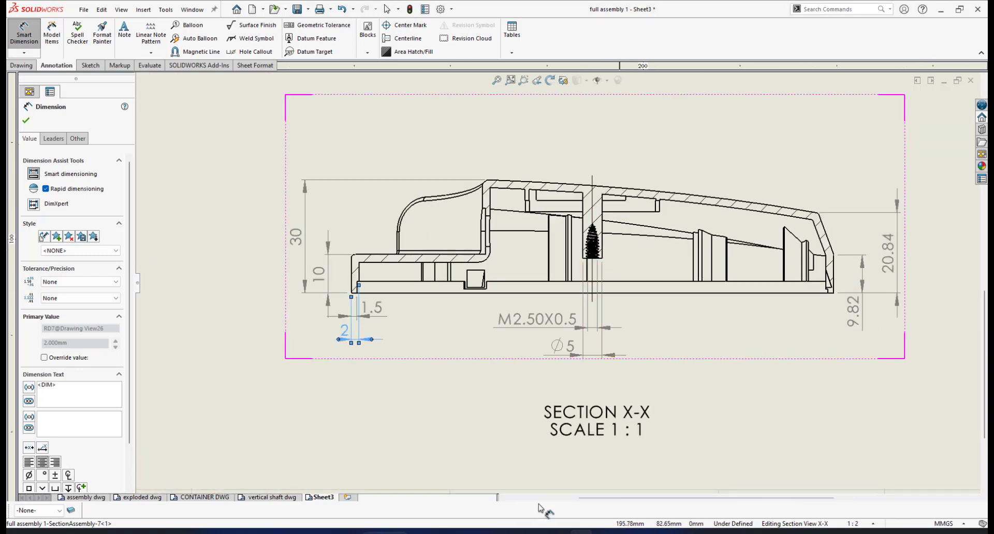
{"action": "scroll", "coordinate": [464, 343], "scroll_direction": "down", "scroll_amount": 2}
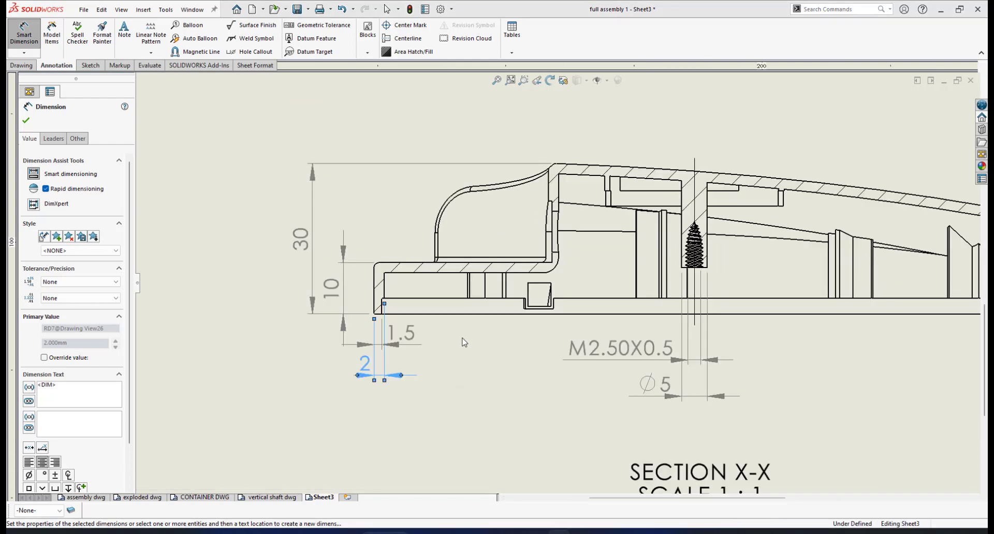
{"action": "scroll", "coordinate": [429, 293], "scroll_direction": "down", "scroll_amount": 3}
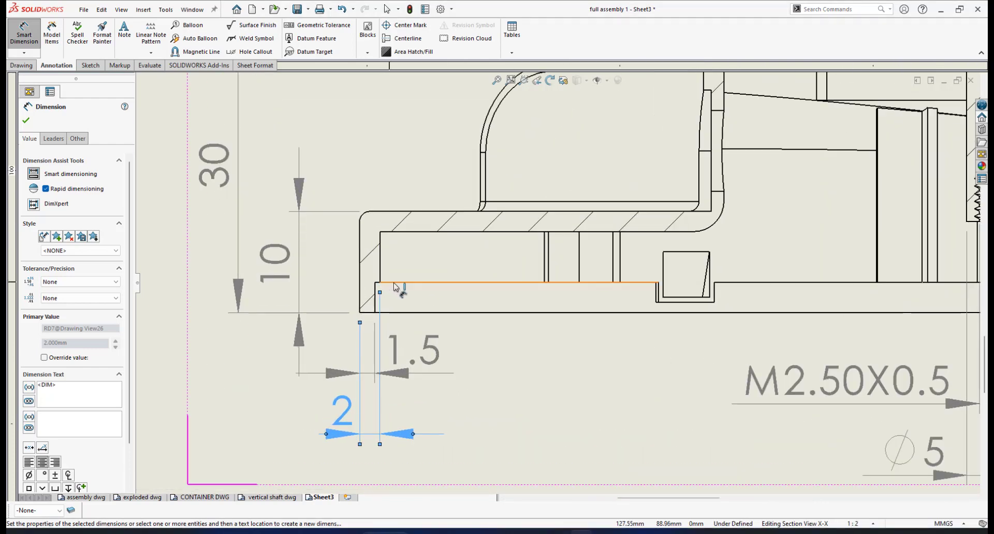
Step: Dimension the 3 mm step height at the lid base and move its text up beside the step
{"action": "left_click", "coordinate": [416, 283]}
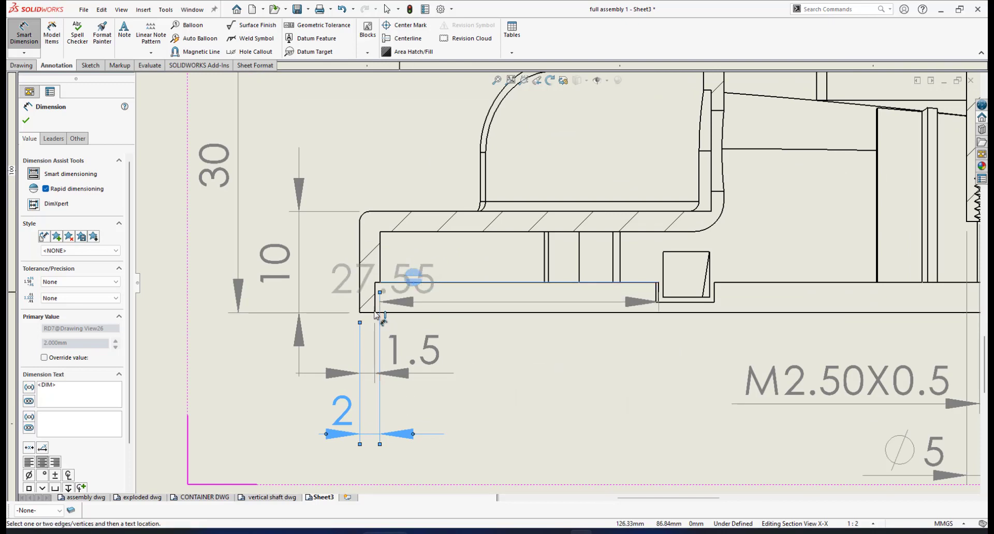
{"action": "left_click", "coordinate": [371, 316]}
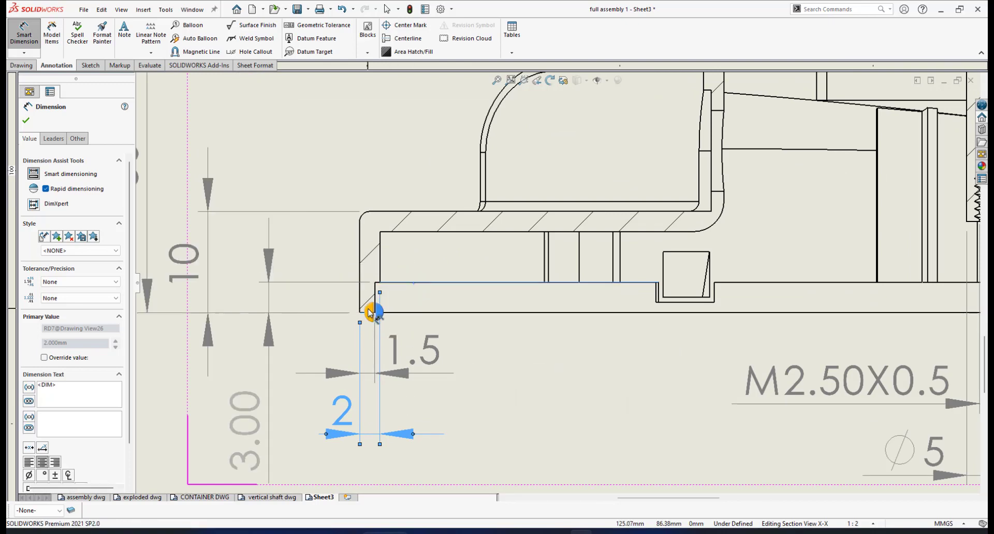
{"action": "left_click", "coordinate": [368, 309]}
{"action": "scroll", "coordinate": [405, 305], "scroll_direction": "up", "scroll_amount": 3}
{"action": "scroll", "coordinate": [404, 305], "scroll_direction": "up", "scroll_amount": 1}
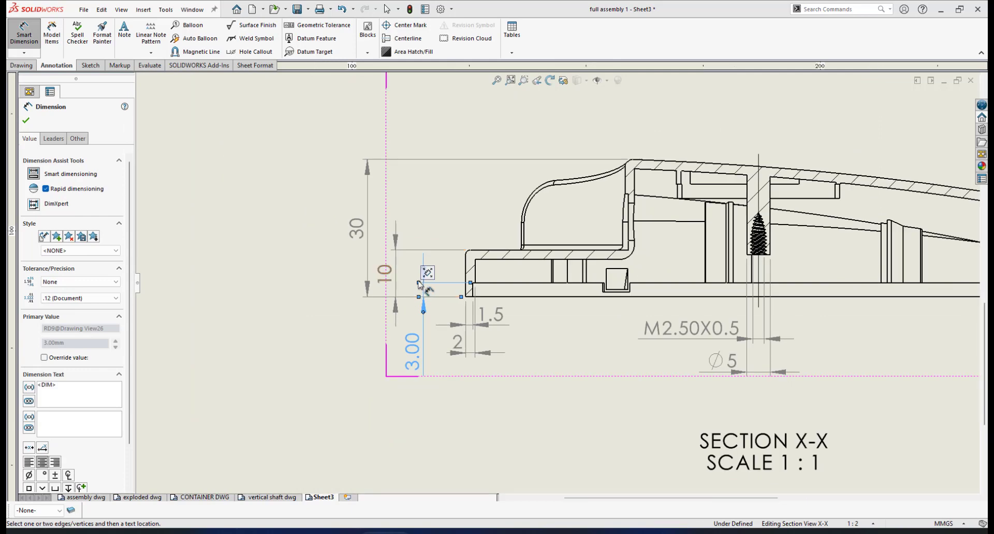
{"action": "scroll", "coordinate": [437, 275], "scroll_direction": "down", "scroll_amount": 2}
{"action": "scroll", "coordinate": [447, 258], "scroll_direction": "down", "scroll_amount": 1}
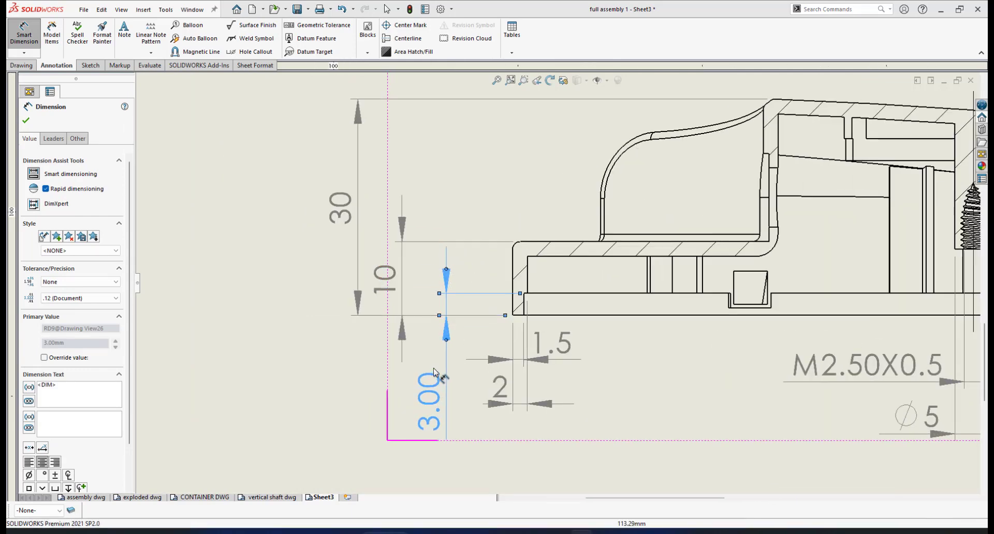
{"action": "left_click_drag", "start_coordinate": [434, 384], "coordinate": [433, 357]}
{"action": "left_click_drag", "start_coordinate": [434, 357], "coordinate": [433, 350]}
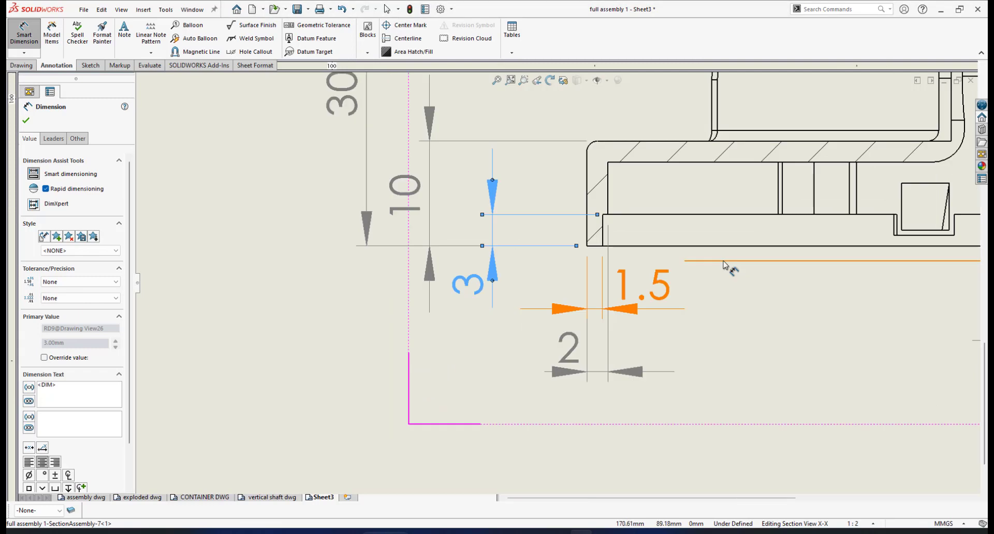
{"action": "scroll", "coordinate": [727, 267], "scroll_direction": "up", "scroll_amount": 6}
{"action": "scroll", "coordinate": [728, 267], "scroll_direction": "down", "scroll_amount": 5}
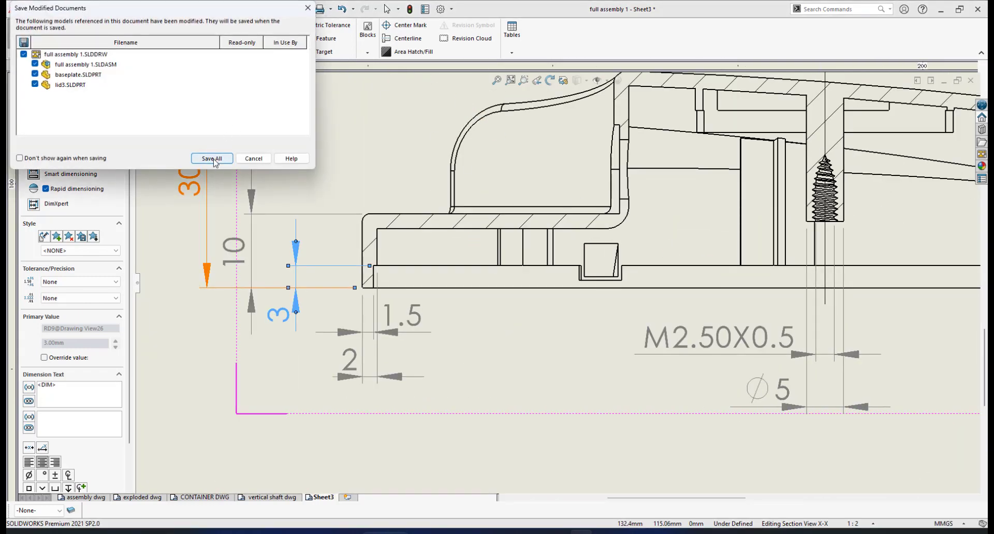
Step: Choose Save All in Save Modified Documents to save the drawing, assembly and part
{"action": "left_click", "coordinate": [212, 159]}
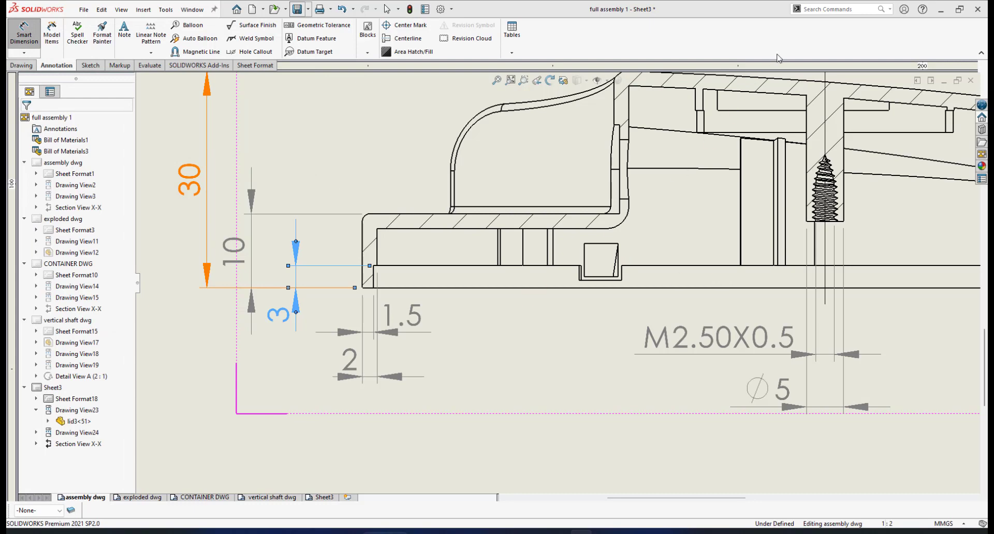
{"action": "scroll", "coordinate": [628, 251], "scroll_direction": "down", "scroll_amount": 2}
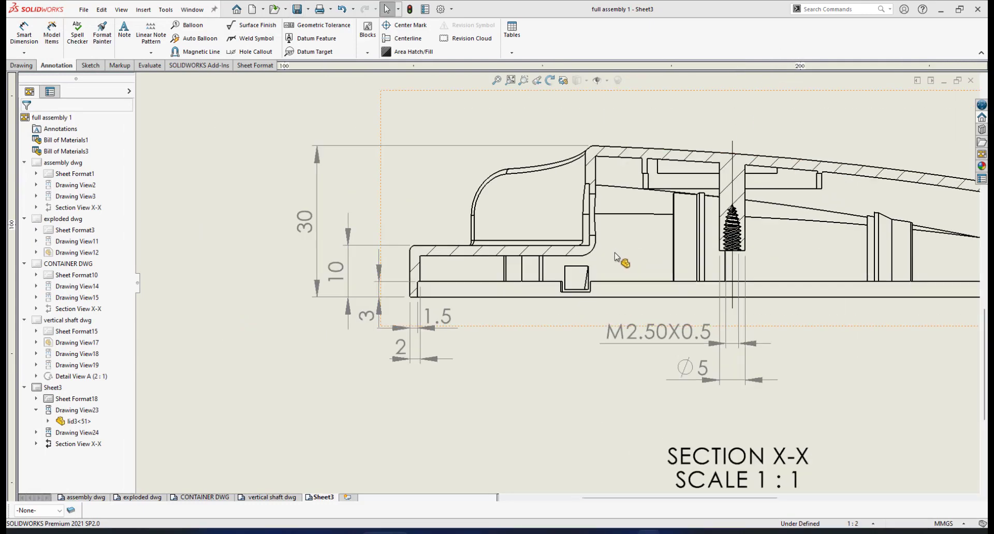
{"action": "scroll", "coordinate": [780, 288], "scroll_direction": "down", "scroll_amount": 1}
{"action": "scroll", "coordinate": [795, 285], "scroll_direction": "up", "scroll_amount": 2}
{"action": "scroll", "coordinate": [761, 277], "scroll_direction": "down", "scroll_amount": 1}
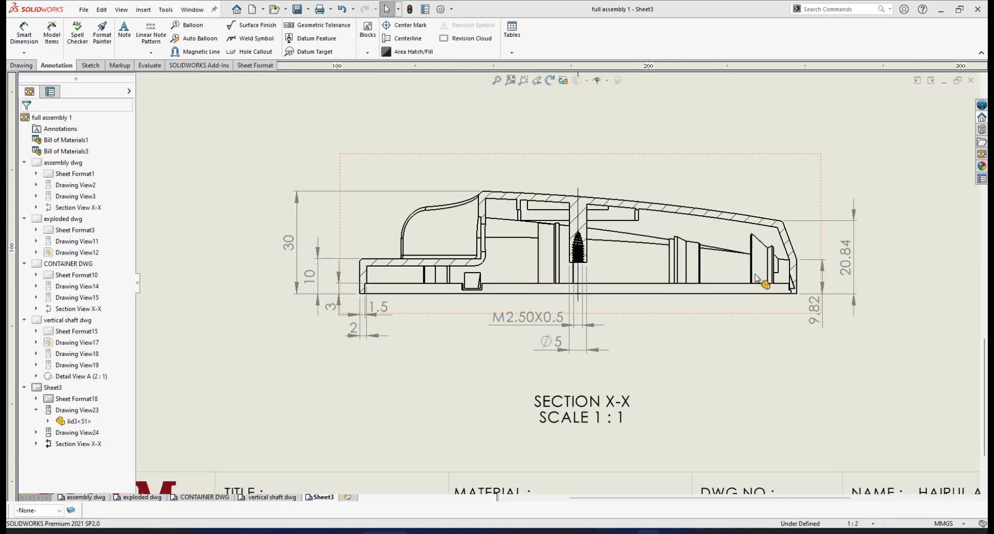
{"action": "scroll", "coordinate": [502, 240], "scroll_direction": "down", "scroll_amount": 4}
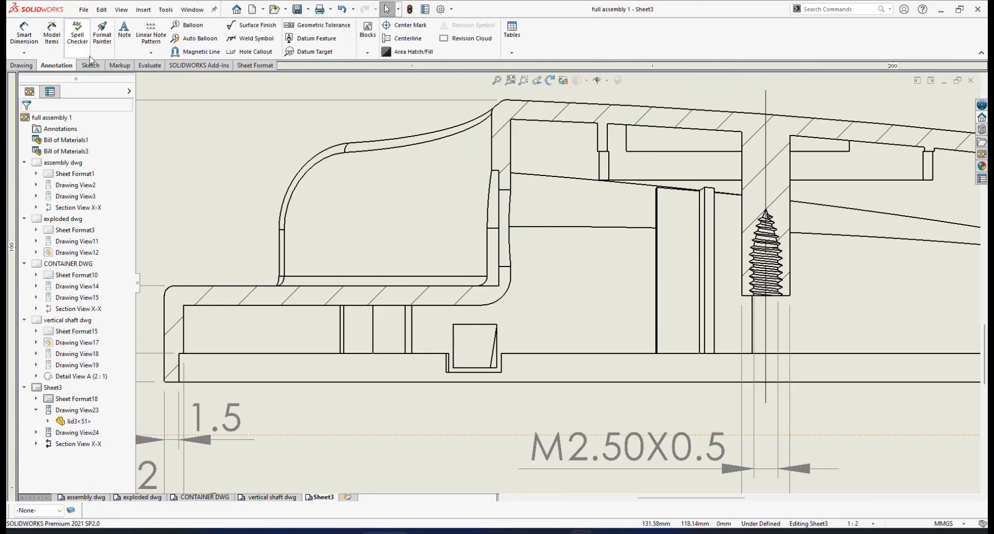
Step: Create a centerline between the two inner wall edges beside the lid's curved front wall
{"action": "left_click", "coordinate": [405, 39]}
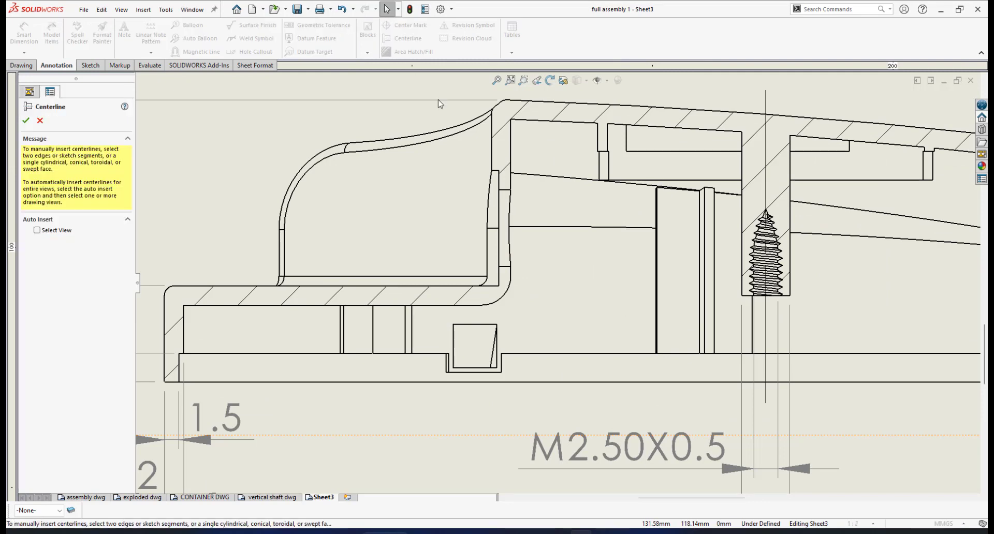
{"action": "left_click", "coordinate": [506, 192]}
{"action": "left_click", "coordinate": [506, 268]}
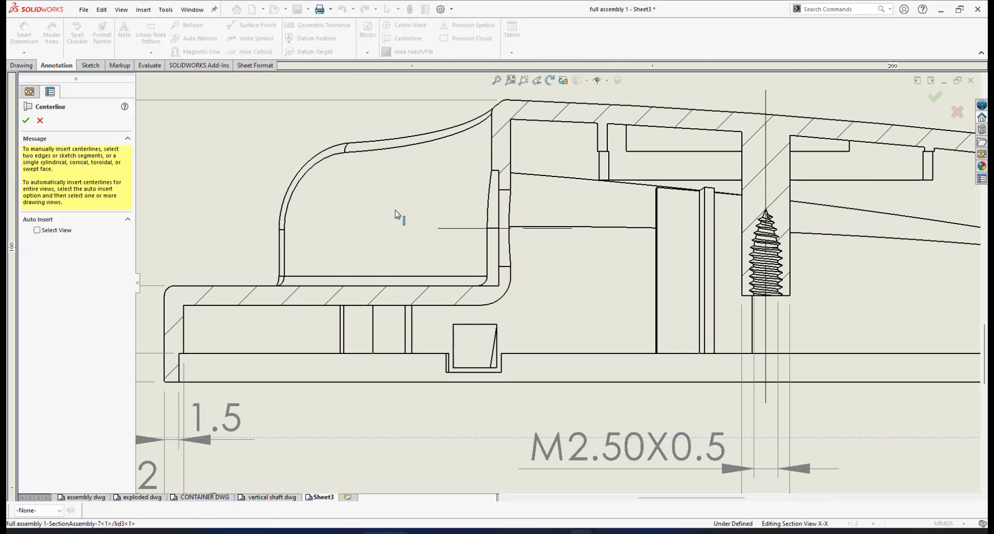
{"action": "key", "text": "Escape"}
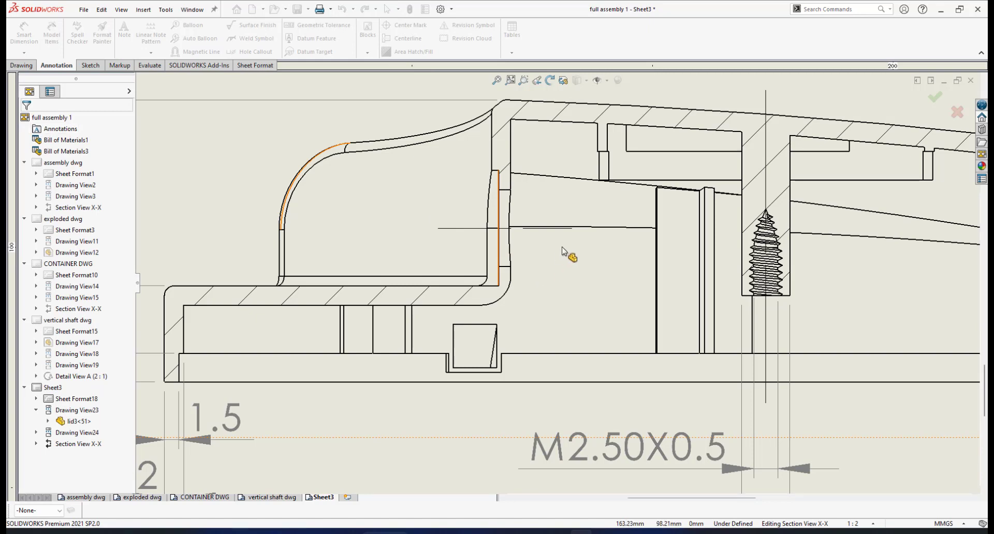
{"action": "scroll", "coordinate": [563, 251], "scroll_direction": "up", "scroll_amount": 4}
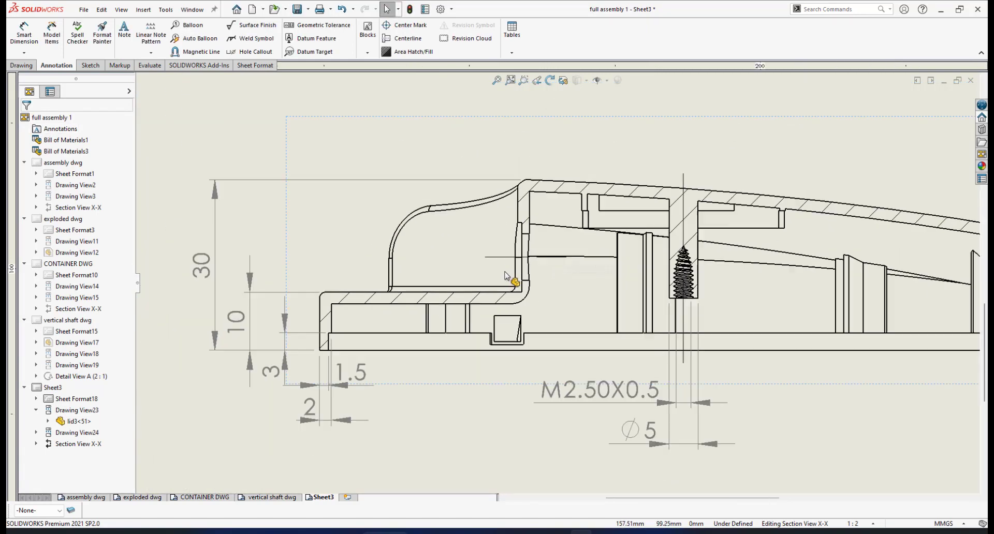
{"action": "scroll", "coordinate": [518, 283], "scroll_direction": "down", "scroll_amount": 1}
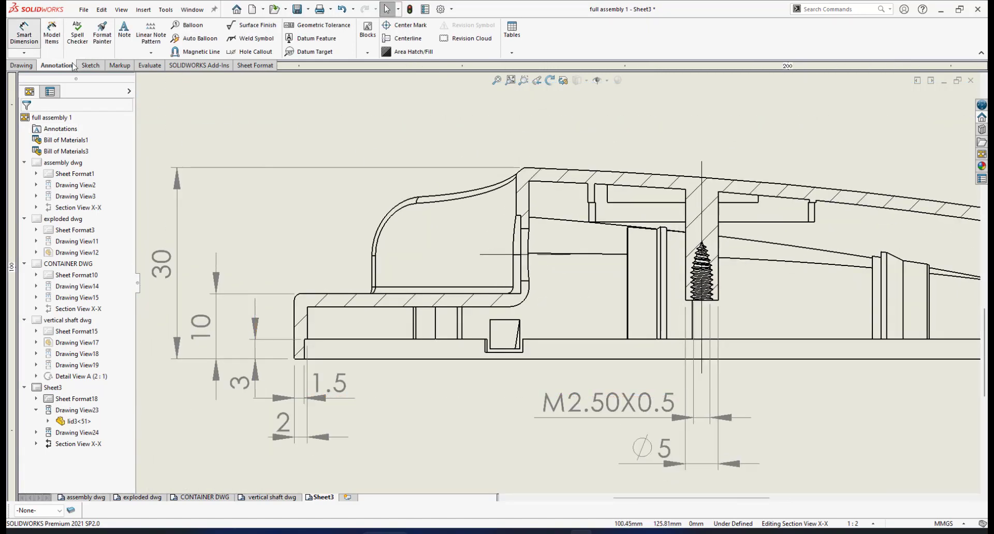
Step: Dimension 16 from the lid's bottom-left corner up to the centerline, placed left, without decimals
{"action": "left_click", "coordinate": [487, 255]}
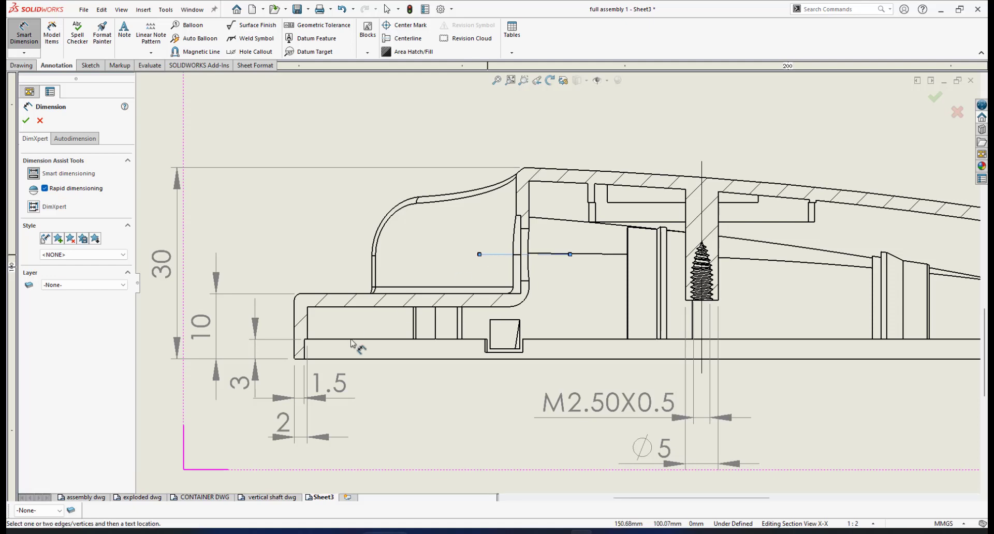
{"action": "left_click", "coordinate": [302, 360]}
{"action": "left_click", "coordinate": [298, 360]}
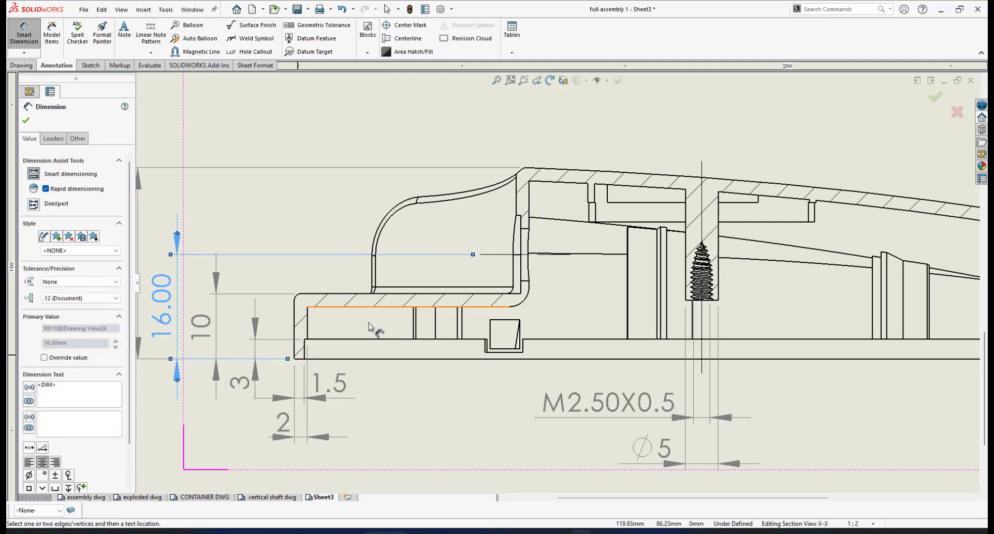
{"action": "scroll", "coordinate": [248, 310], "scroll_direction": "up", "scroll_amount": 6}
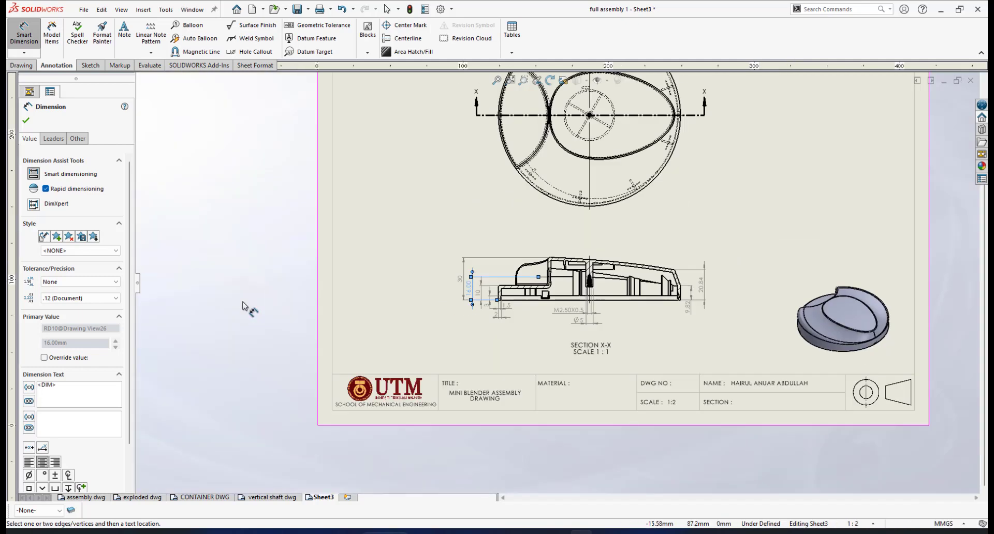
{"action": "scroll", "coordinate": [484, 291], "scroll_direction": "down", "scroll_amount": 4}
{"action": "scroll", "coordinate": [492, 293], "scroll_direction": "down", "scroll_amount": 3}
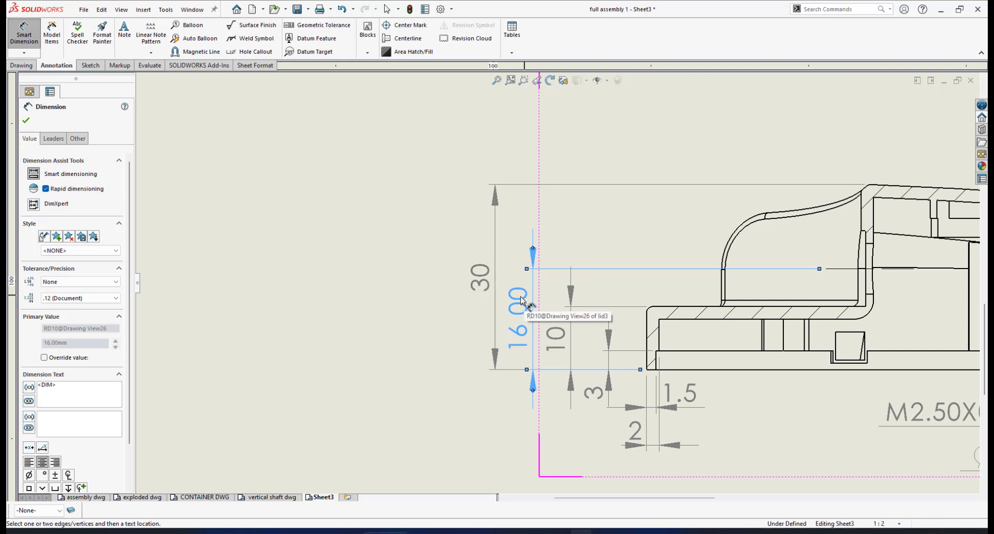
{"action": "left_click", "coordinate": [118, 299]}
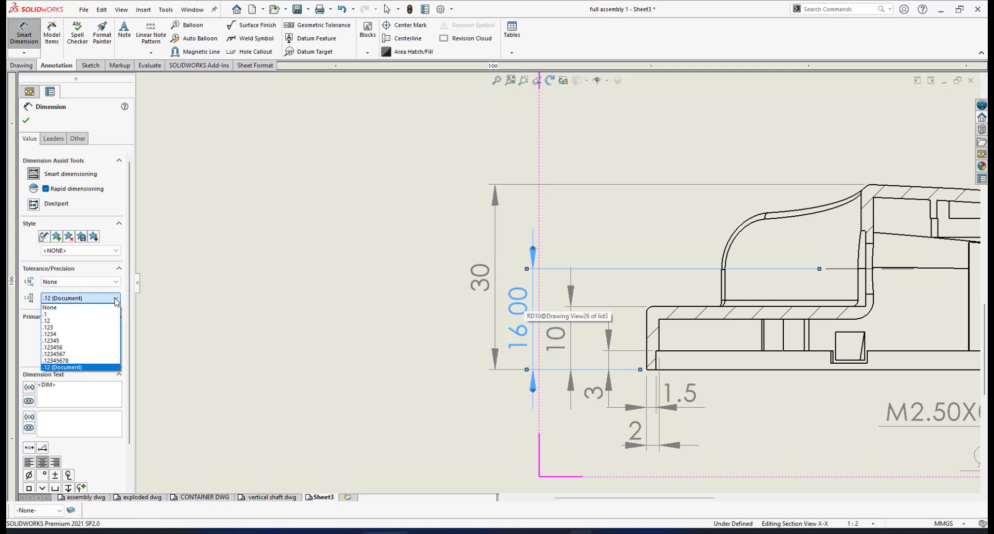
{"action": "left_click", "coordinate": [83, 311]}
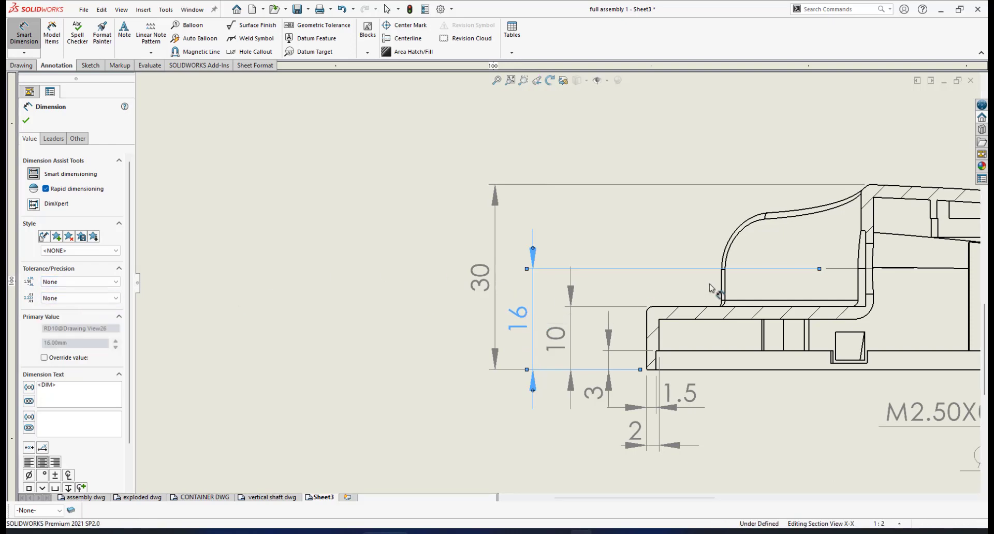
{"action": "scroll", "coordinate": [768, 285], "scroll_direction": "up", "scroll_amount": 3}
{"action": "scroll", "coordinate": [795, 280], "scroll_direction": "down", "scroll_amount": 4}
{"action": "scroll", "coordinate": [742, 271], "scroll_direction": "down", "scroll_amount": 3}
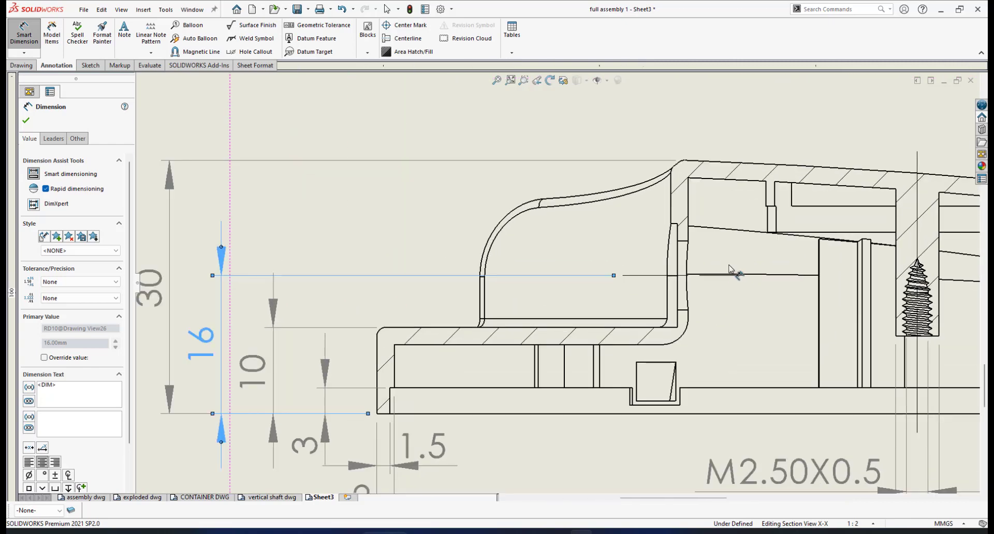
{"action": "scroll", "coordinate": [732, 278], "scroll_direction": "up", "scroll_amount": 1}
{"action": "scroll", "coordinate": [704, 275], "scroll_direction": "down", "scroll_amount": 1}
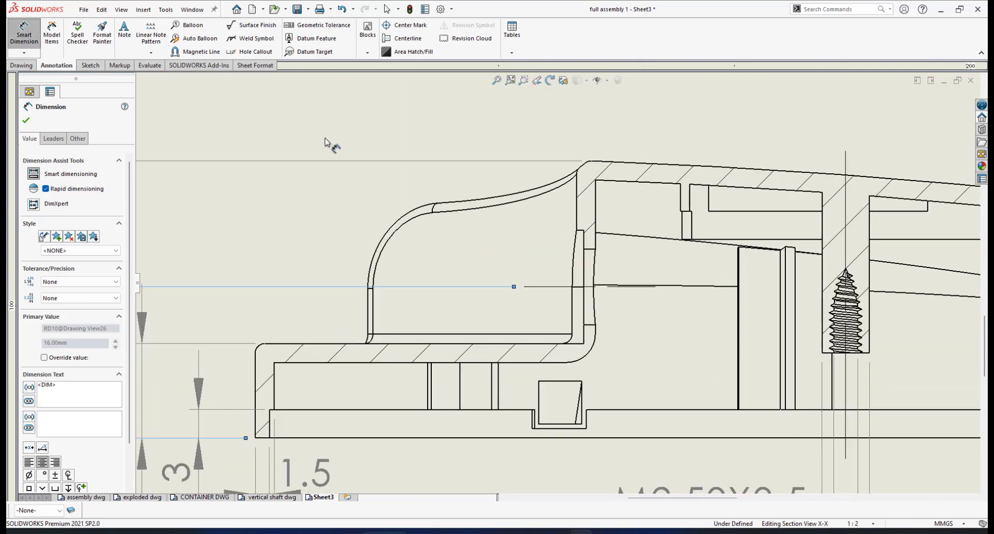
Step: Dimension the inner step between its short edges as a Ø8.00 diameter beside the step
{"action": "left_click", "coordinate": [589, 249]}
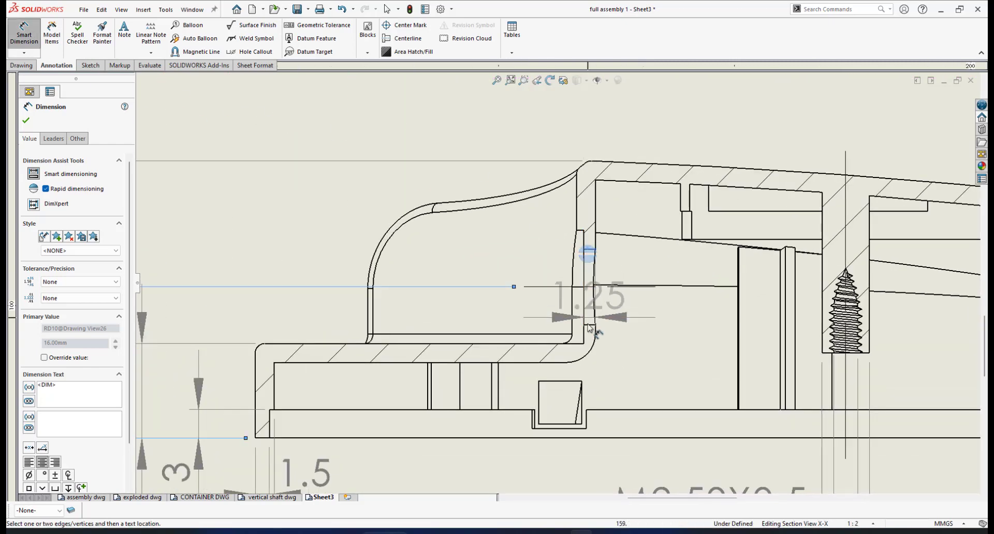
{"action": "left_click", "coordinate": [588, 324]}
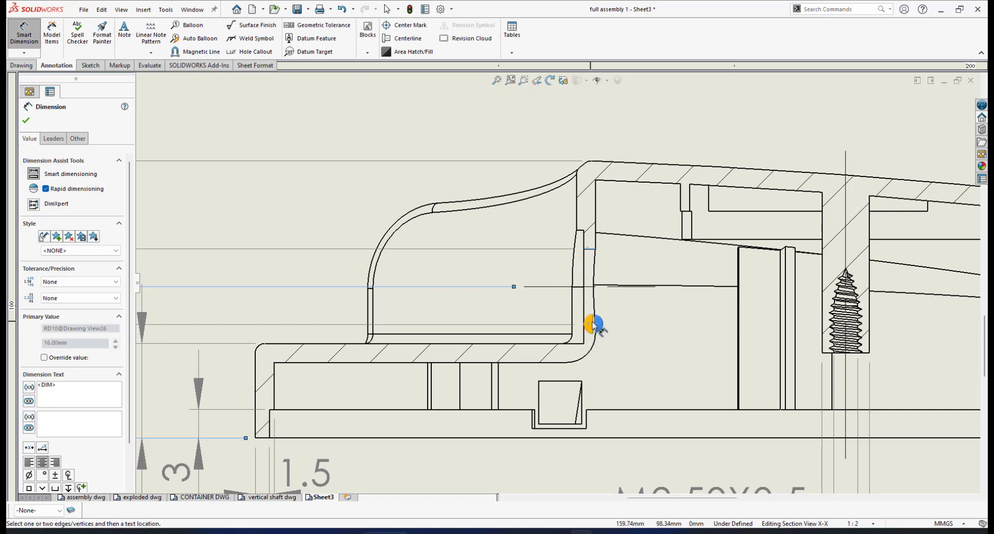
{"action": "left_click", "coordinate": [592, 324]}
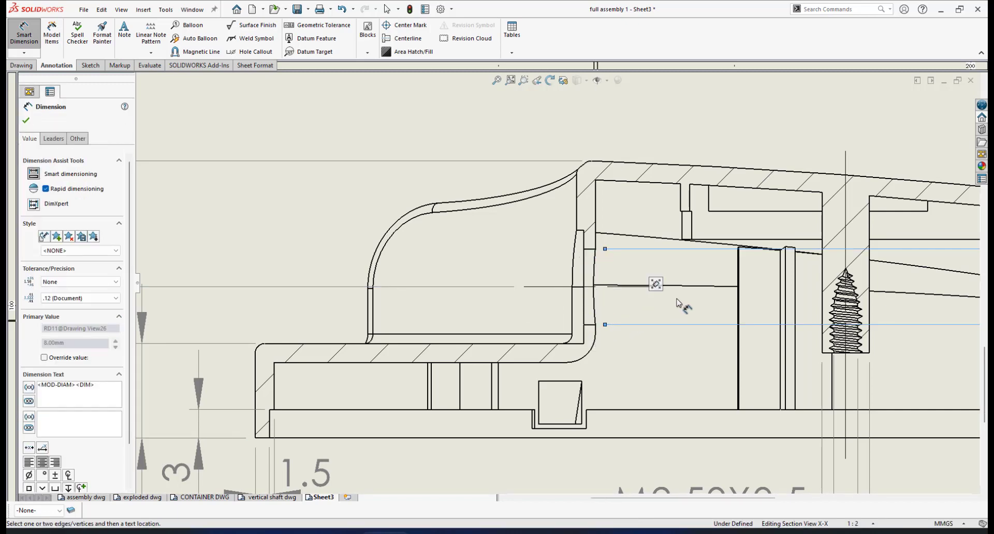
{"action": "key", "text": "z"}
{"action": "scroll", "coordinate": [705, 296], "scroll_direction": "up", "scroll_amount": 8}
{"action": "scroll", "coordinate": [684, 285], "scroll_direction": "down", "scroll_amount": 6}
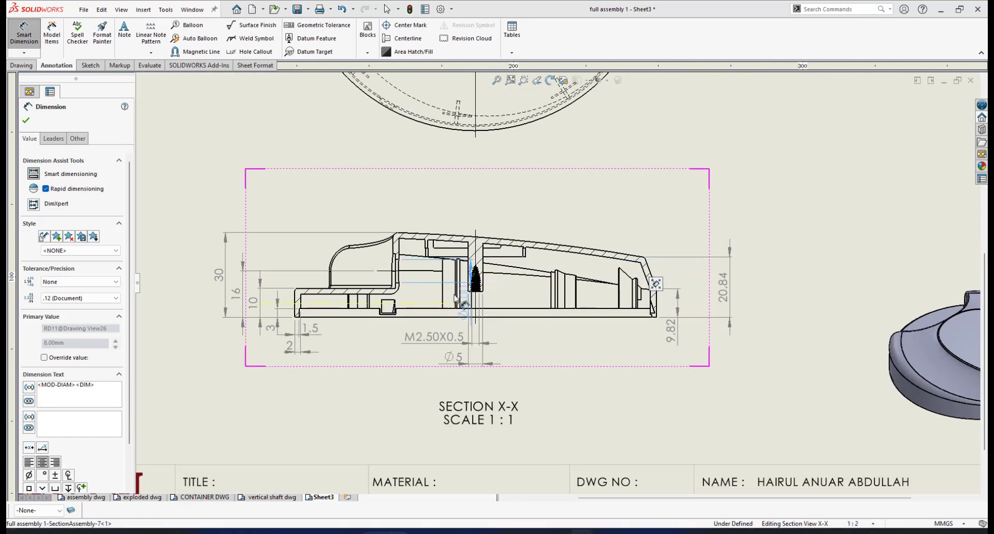
{"action": "left_click", "coordinate": [414, 292]}
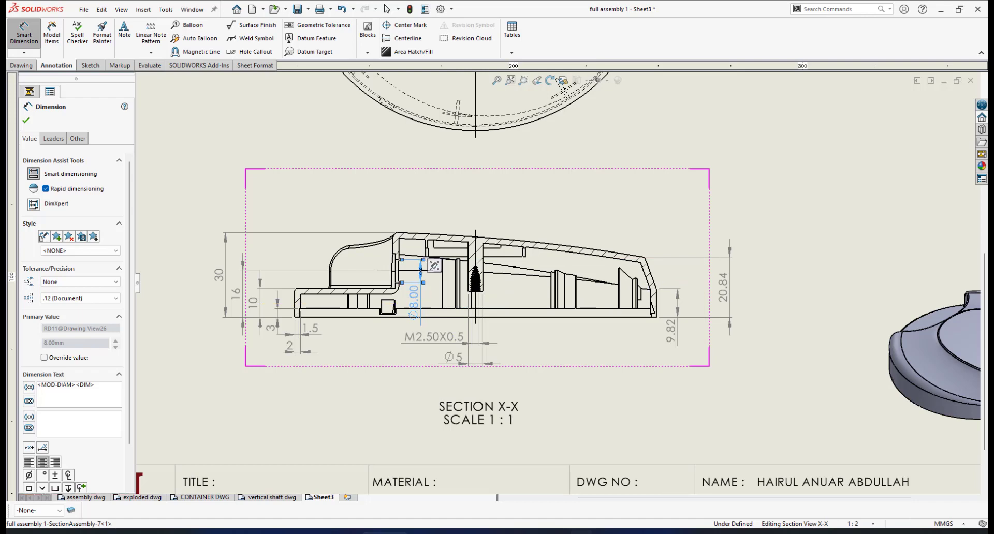
{"action": "scroll", "coordinate": [423, 295], "scroll_direction": "down", "scroll_amount": 5}
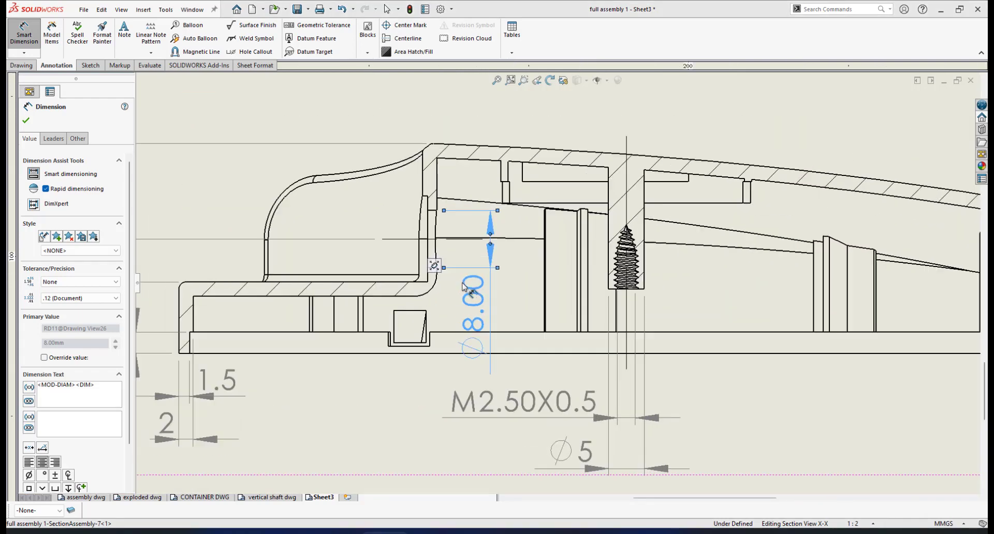
{"action": "scroll", "coordinate": [479, 302], "scroll_direction": "down", "scroll_amount": 1}
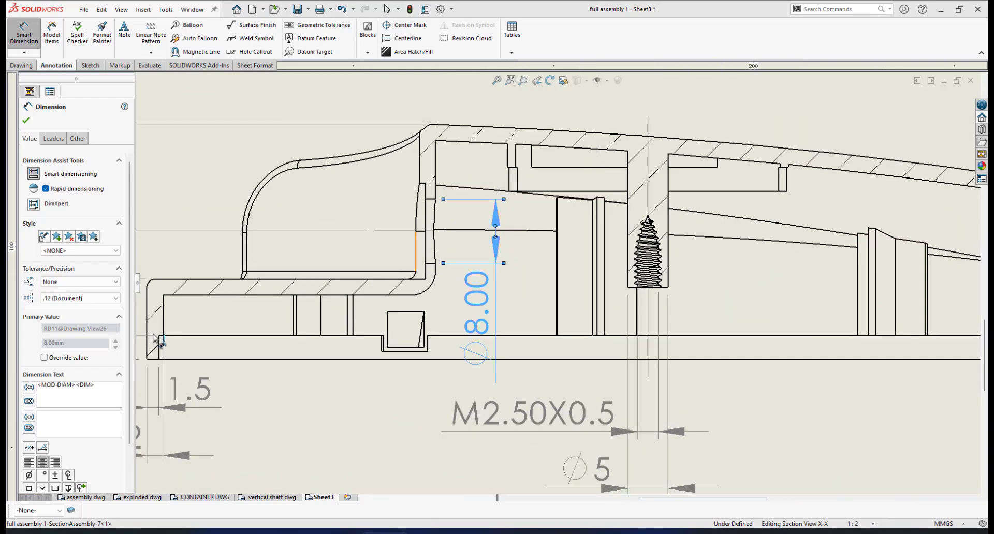
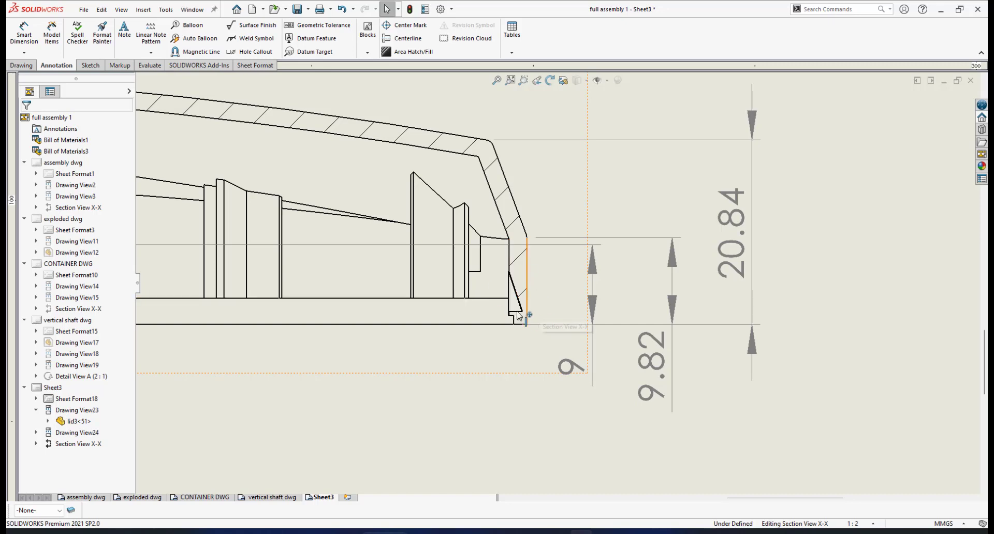
Step: Switch the CommandManager to the Drawing tab to reach the view creation tools
{"action": "scroll", "coordinate": [555, 294], "scroll_direction": "up", "scroll_amount": 3}
{"action": "scroll", "coordinate": [555, 293], "scroll_direction": "down", "scroll_amount": 2}
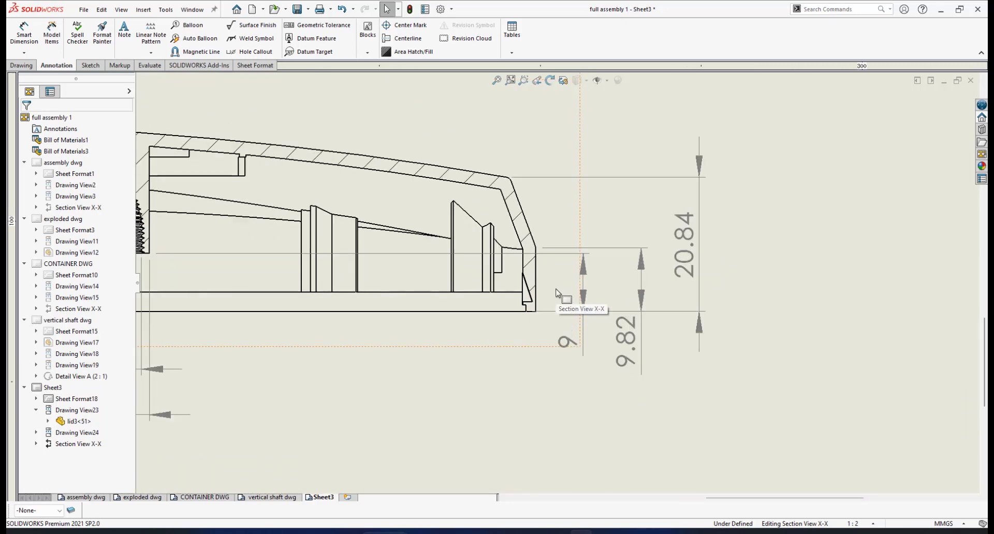
{"action": "scroll", "coordinate": [596, 291], "scroll_direction": "down", "scroll_amount": 1}
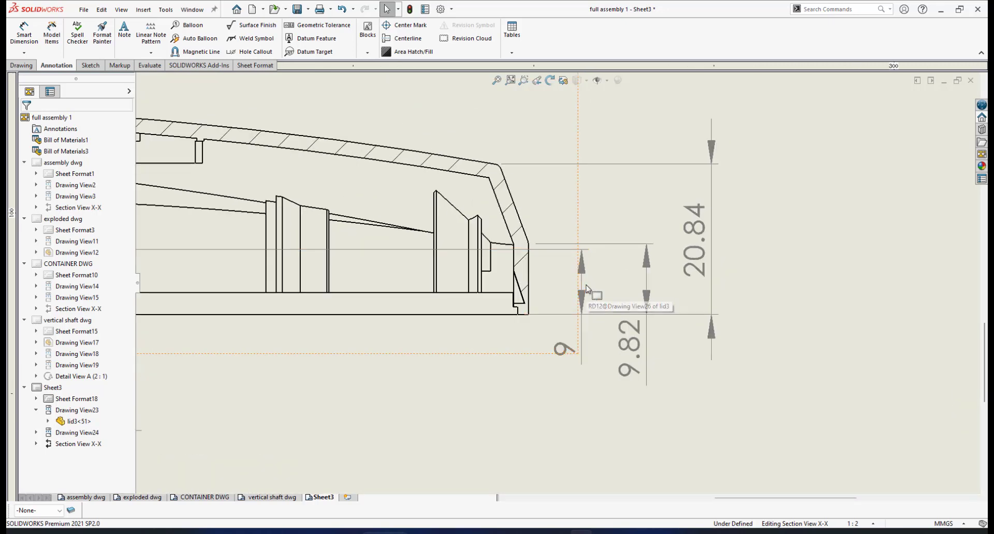
{"action": "left_click", "coordinate": [22, 65]}
Step: Create 2:1 Detail View A of section X-X's rim corner, placed at the upper right
{"action": "left_click", "coordinate": [150, 35]}
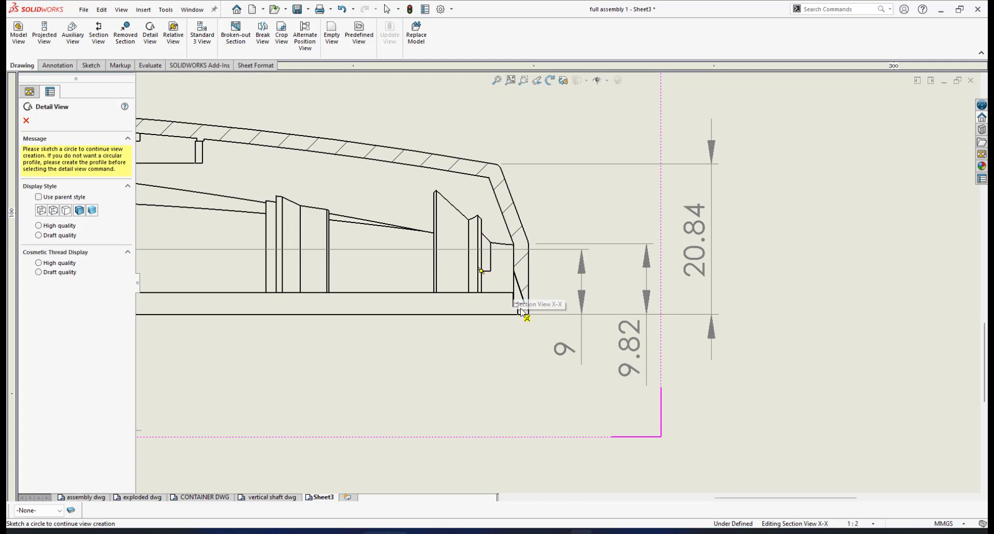
{"action": "left_click", "coordinate": [460, 259]}
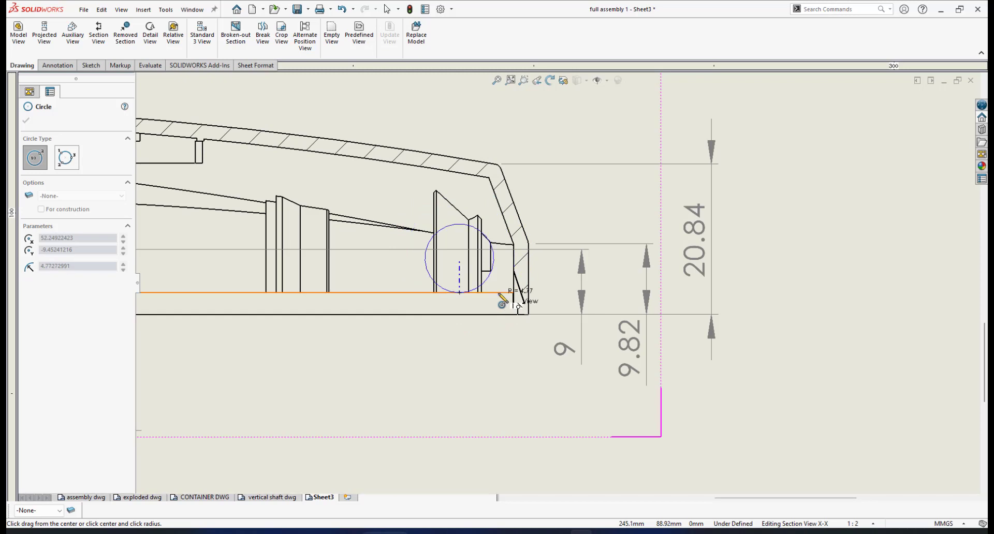
{"action": "left_click", "coordinate": [504, 302]}
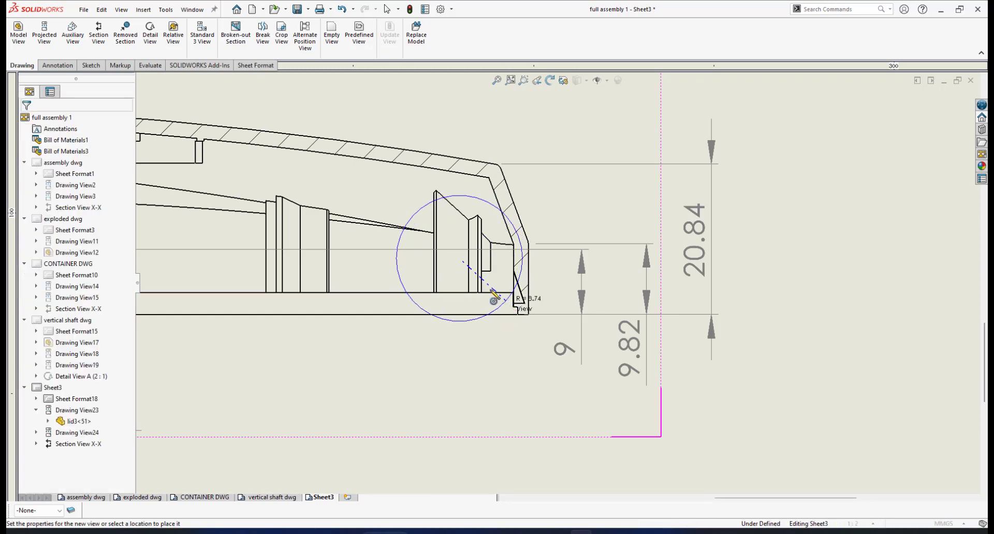
{"action": "scroll", "coordinate": [656, 311], "scroll_direction": "up", "scroll_amount": 2}
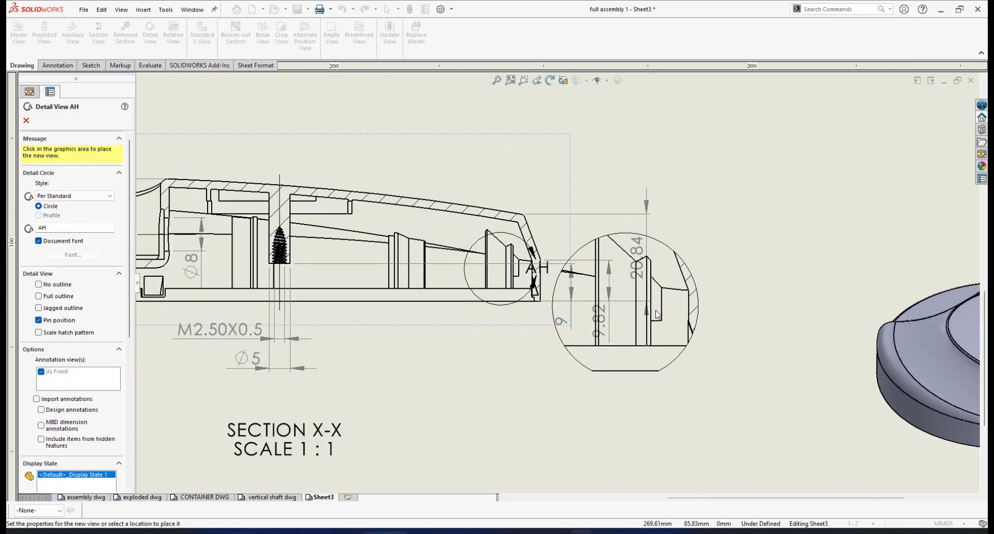
{"action": "scroll", "coordinate": [656, 311], "scroll_direction": "up", "scroll_amount": 2}
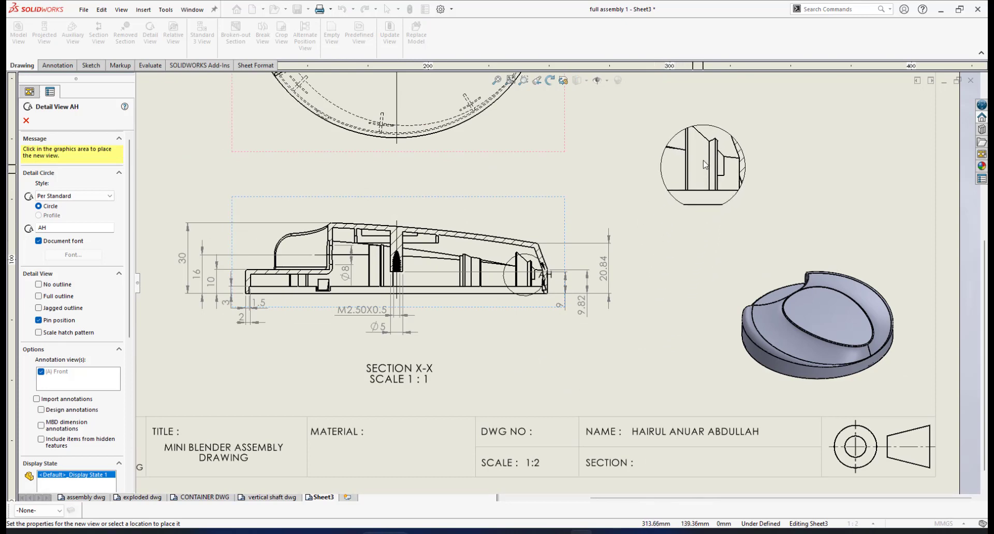
{"action": "left_click", "coordinate": [704, 161]}
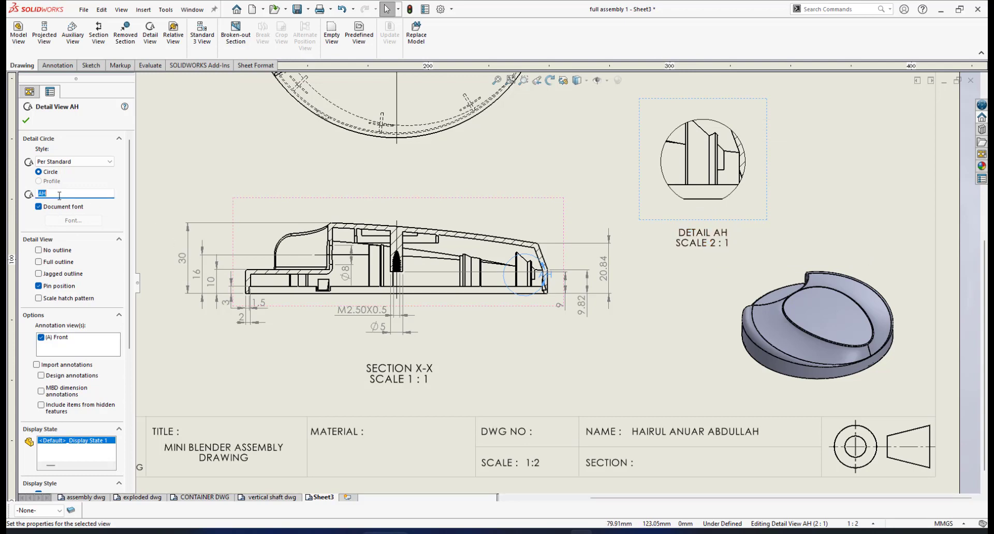
{"action": "type", "text": "A"}
{"action": "left_click", "coordinate": [27, 123]}
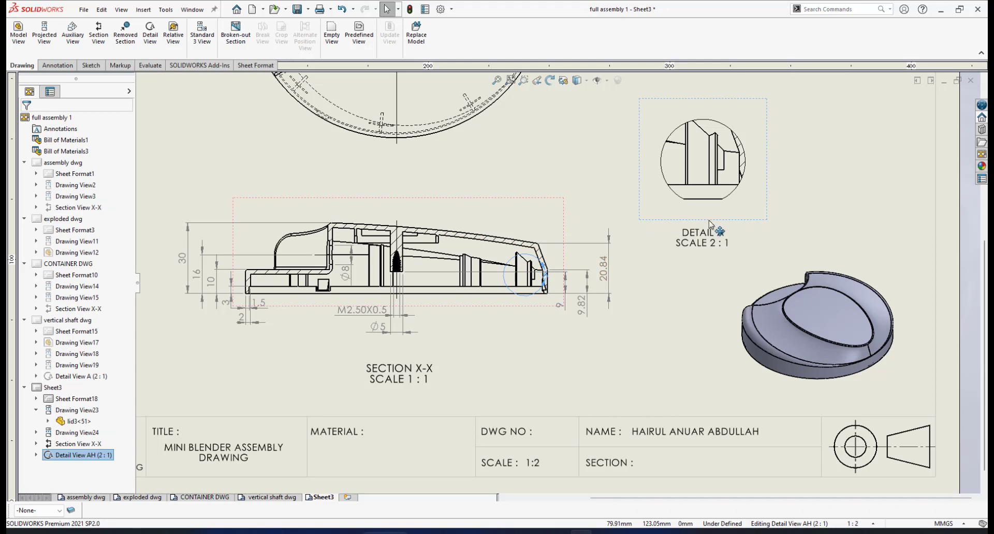
{"action": "scroll", "coordinate": [598, 233], "scroll_direction": "down", "scroll_amount": 3}
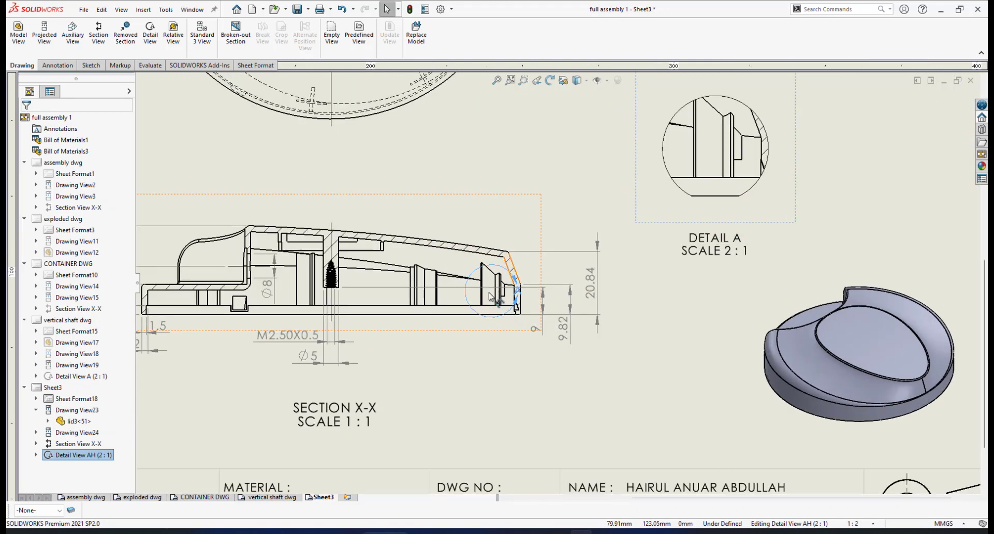
Step: Move detail circle A onto the bottom rim corner, adjust its label, and shrink it
{"action": "left_click", "coordinate": [490, 291]}
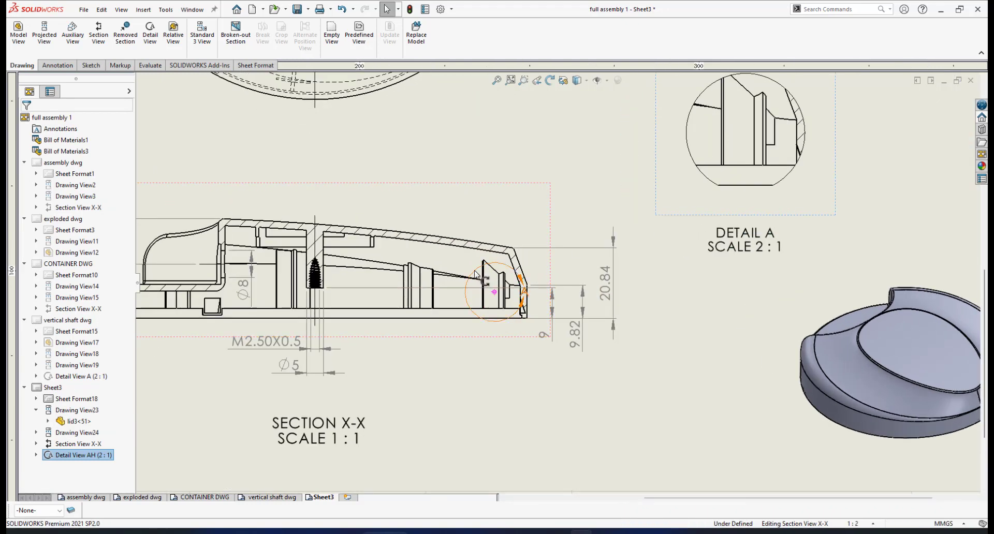
{"action": "left_click_drag", "start_coordinate": [494, 294], "coordinate": [522, 309]}
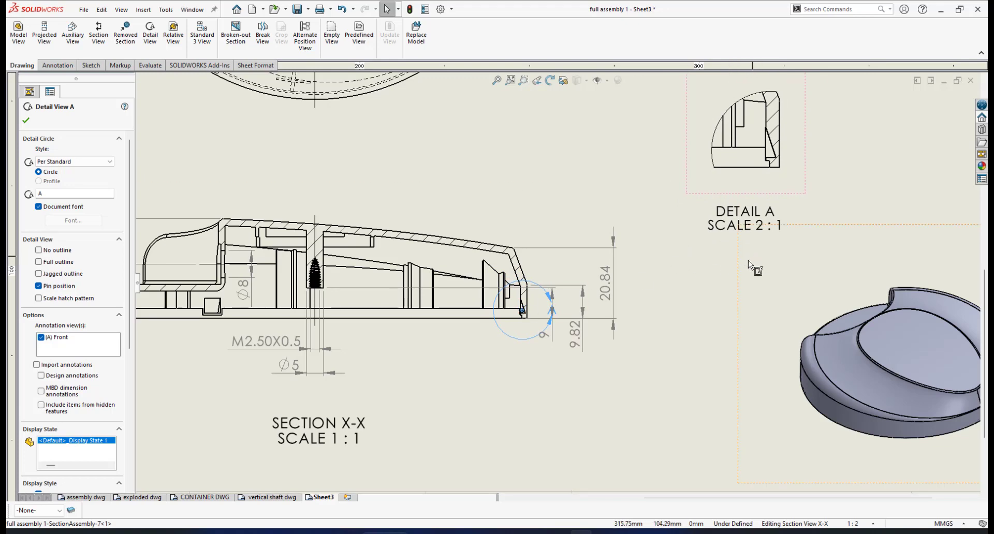
{"action": "scroll", "coordinate": [569, 321], "scroll_direction": "down", "scroll_amount": 3}
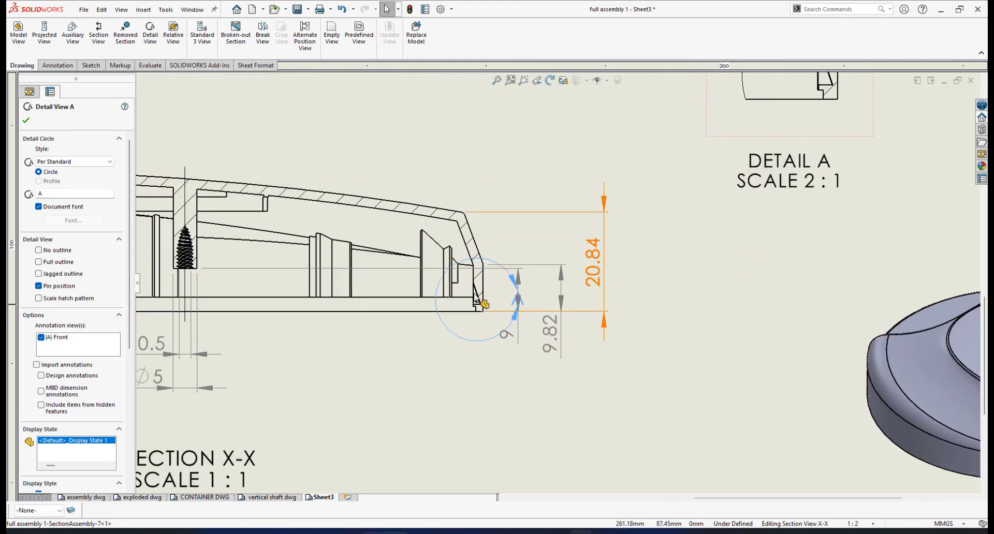
{"action": "scroll", "coordinate": [485, 295], "scroll_direction": "down", "scroll_amount": 2}
{"action": "left_click_drag", "start_coordinate": [528, 248], "coordinate": [527, 246]}
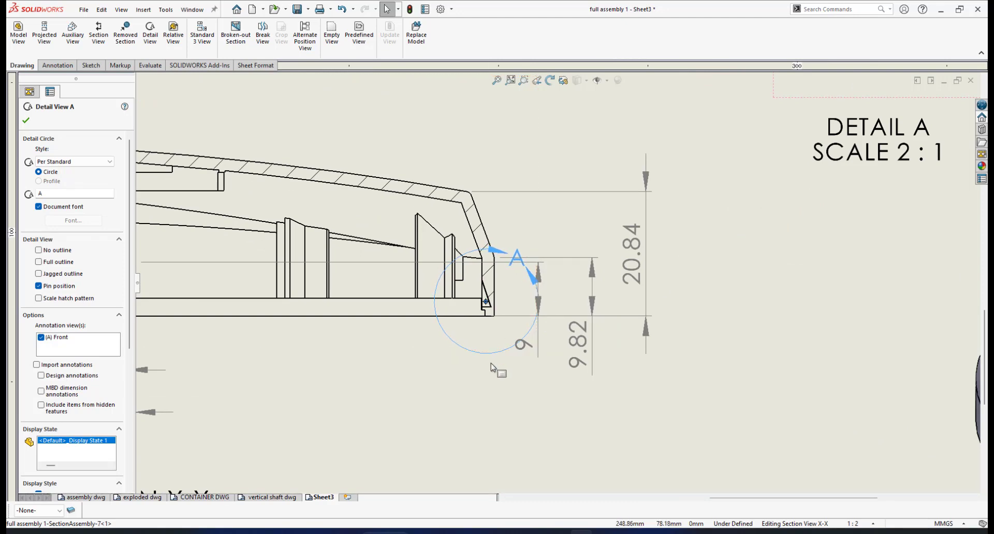
{"action": "left_click_drag", "start_coordinate": [492, 348], "coordinate": [488, 338]}
Step: Shift the Detail A view slightly to the left
{"action": "scroll", "coordinate": [750, 266], "scroll_direction": "up", "scroll_amount": 5}
{"action": "scroll", "coordinate": [705, 218], "scroll_direction": "down", "scroll_amount": 3}
{"action": "left_click_drag", "start_coordinate": [694, 162], "coordinate": [677, 166]}
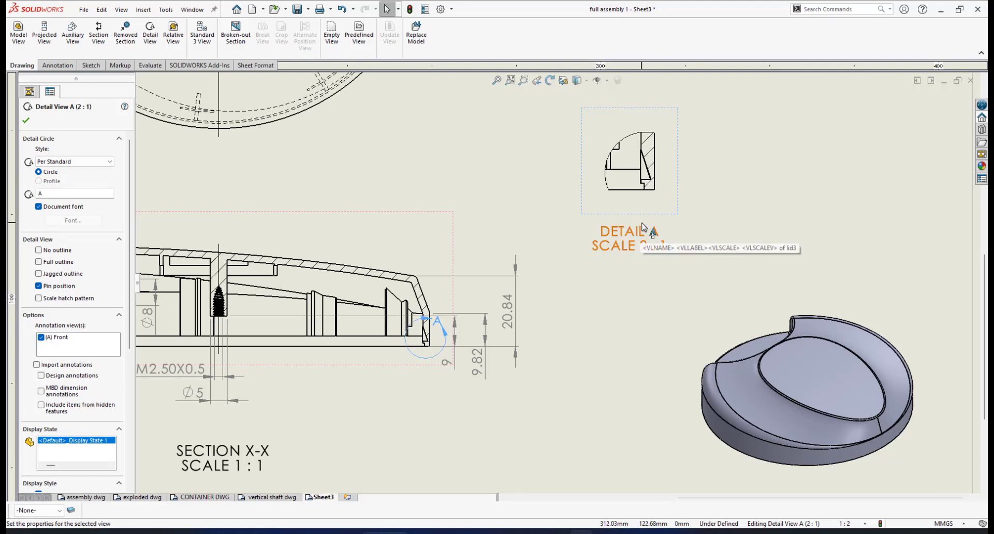
{"action": "scroll", "coordinate": [642, 227], "scroll_direction": "down", "scroll_amount": 1}
Step: Add a 'SNAP GROOVE' line above the DETAIL A label and lower the note slightly
{"action": "left_click", "coordinate": [642, 227]}
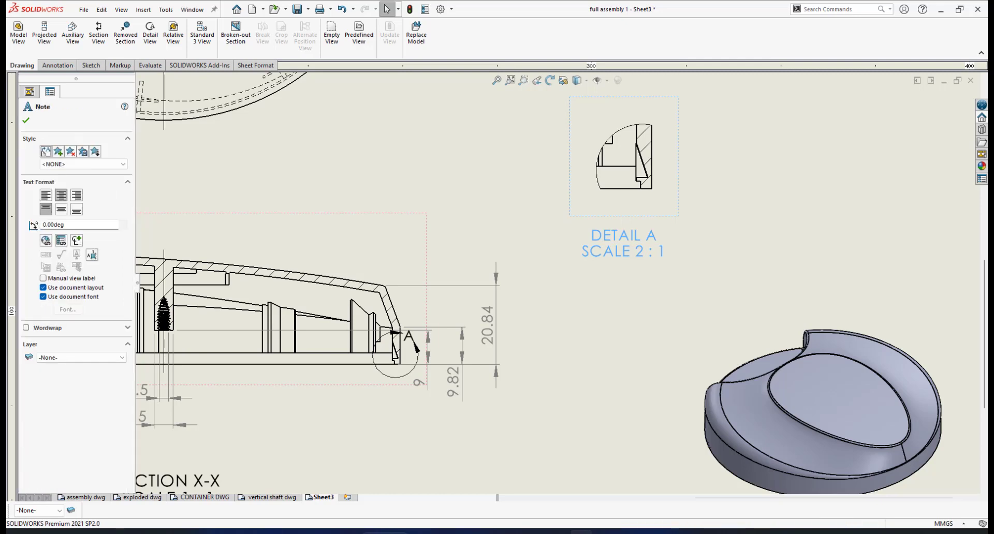
{"action": "double_click", "coordinate": [599, 238]}
{"action": "left_click", "coordinate": [594, 239]}
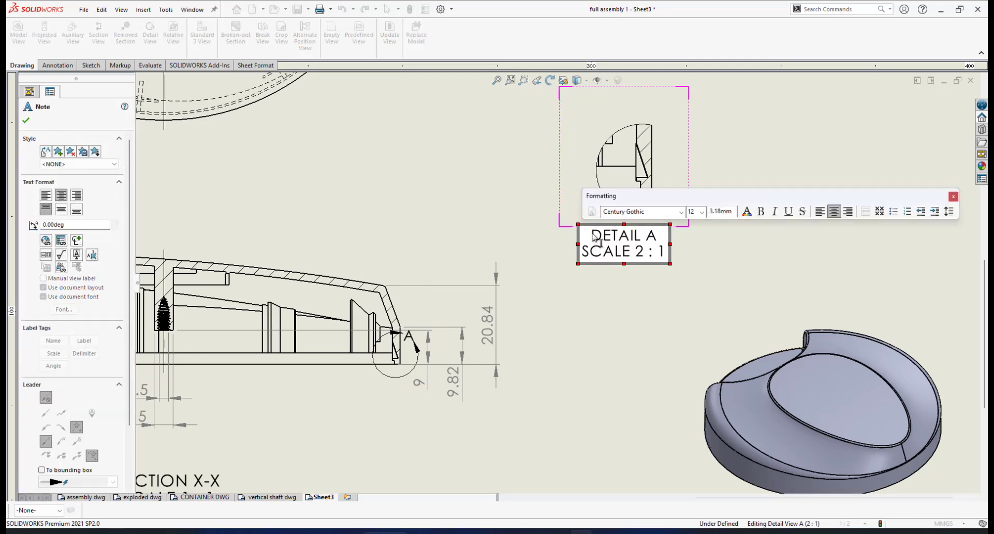
{"action": "key", "text": "Return"}
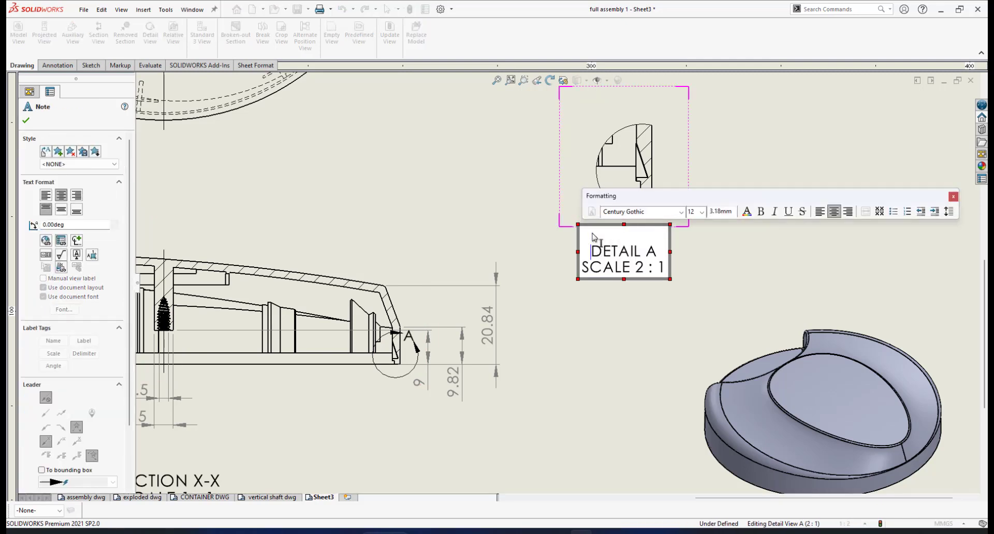
{"action": "left_click", "coordinate": [615, 240]}
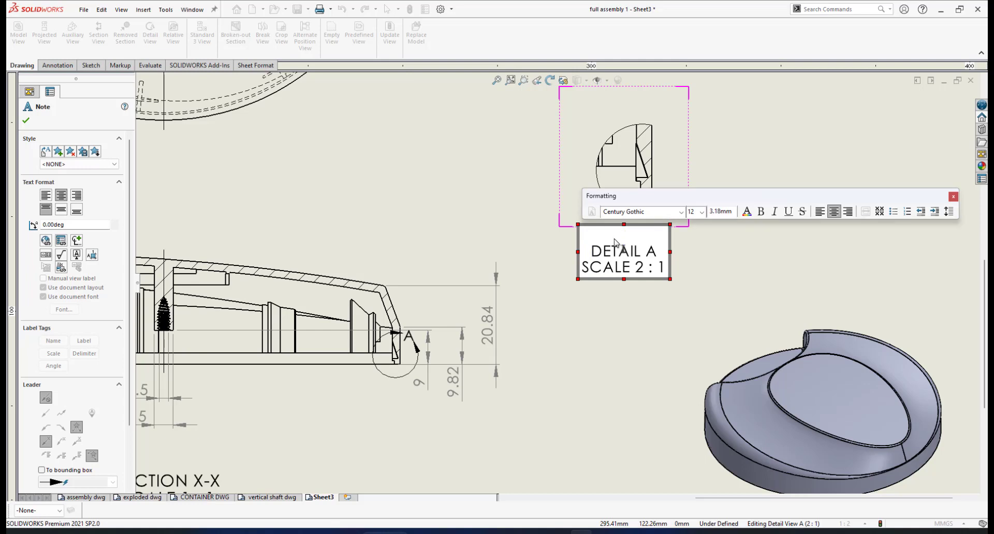
{"action": "type", "text": "SNAP"}
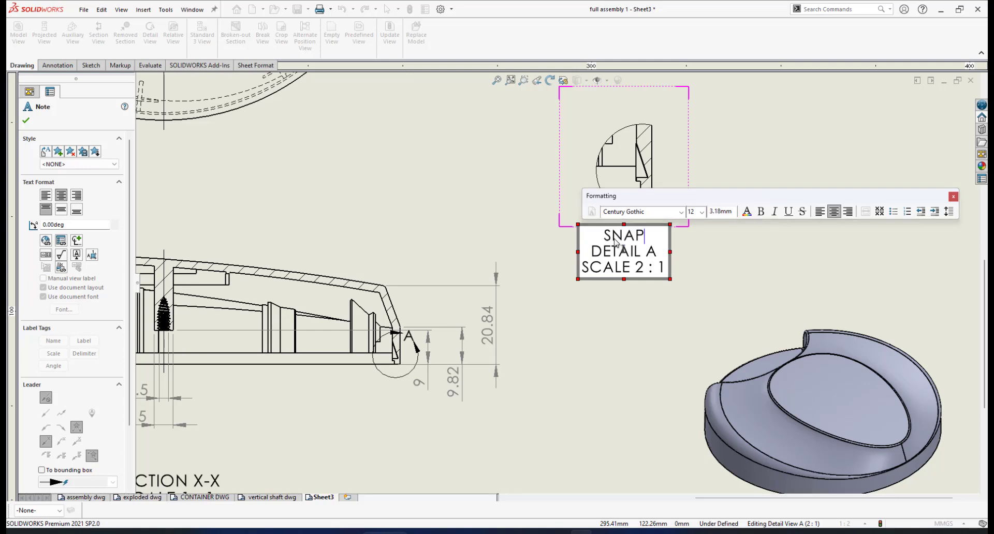
{"action": "type", "text": " GROO"}
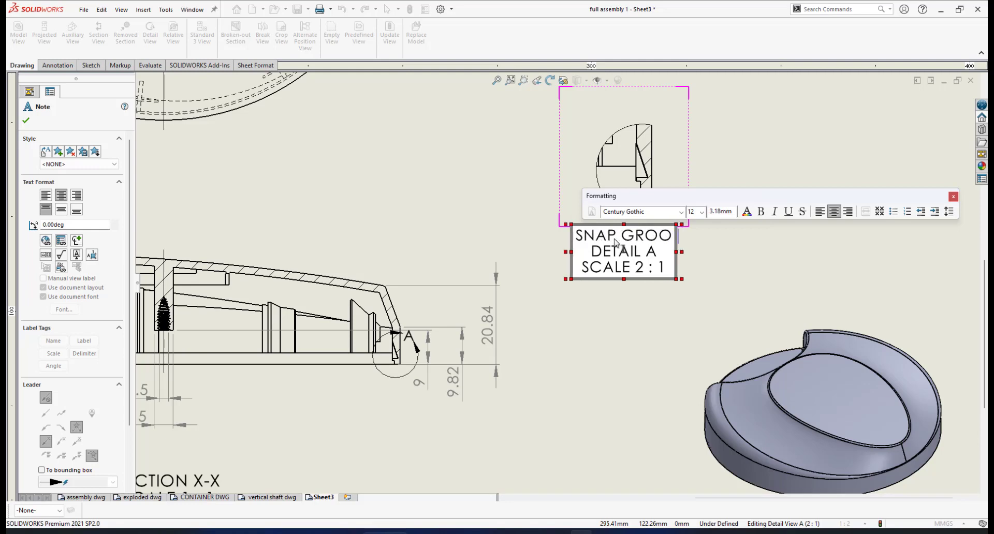
{"action": "type", "text": "VE"}
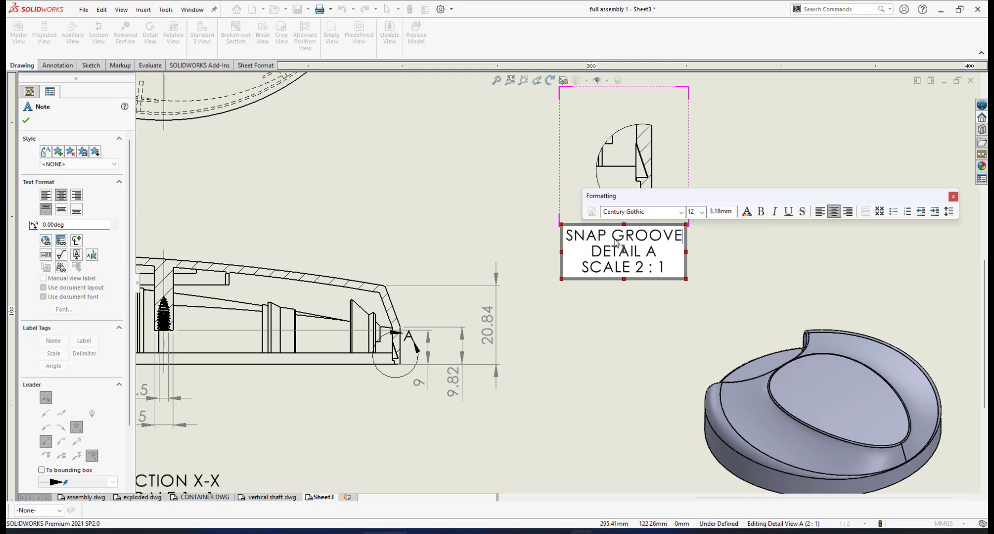
{"action": "left_click", "coordinate": [634, 325]}
{"action": "left_click_drag", "start_coordinate": [614, 241], "coordinate": [621, 265]}
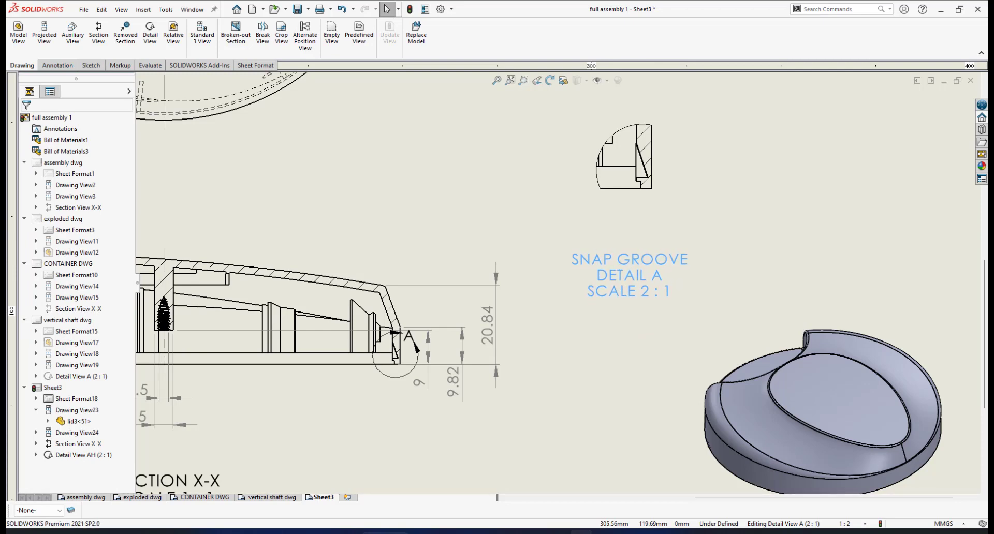
Step: Dimension the snap groove's 1.50 width in Detail A with Smart Dimension
{"action": "scroll", "coordinate": [640, 229], "scroll_direction": "down", "scroll_amount": 3}
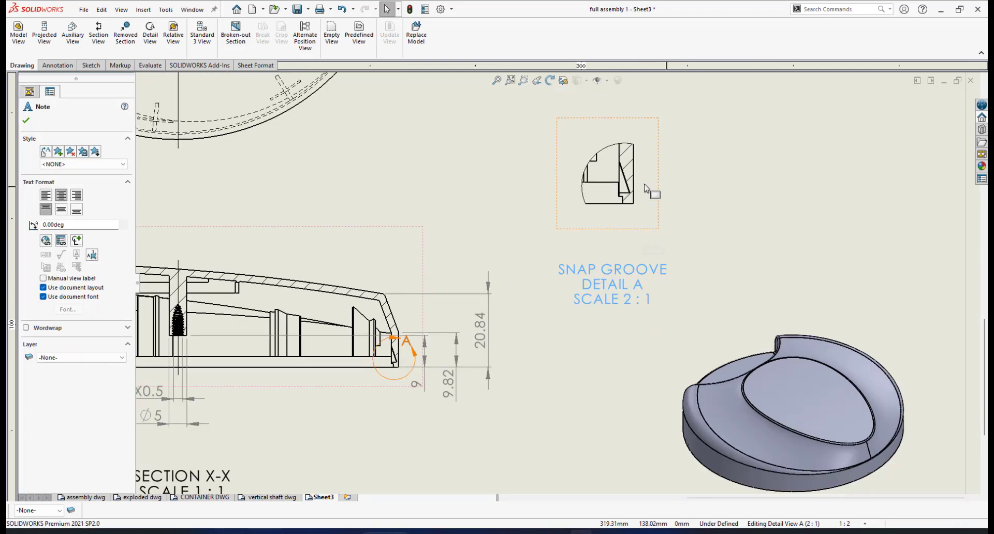
{"action": "scroll", "coordinate": [627, 196], "scroll_direction": "down", "scroll_amount": 2}
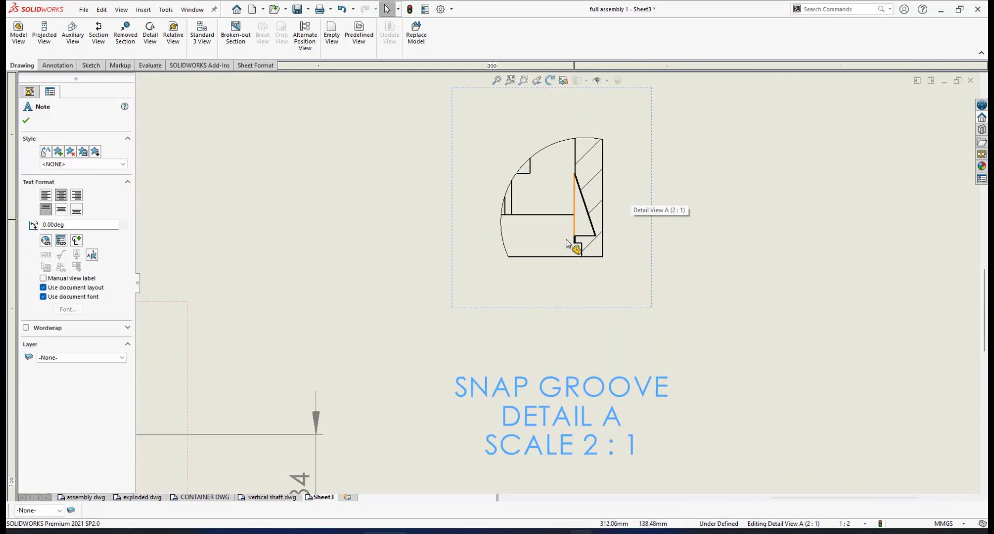
{"action": "left_click", "coordinate": [57, 65]}
{"action": "left_click", "coordinate": [24, 32]}
{"action": "scroll", "coordinate": [571, 228], "scroll_direction": "down", "scroll_amount": 1}
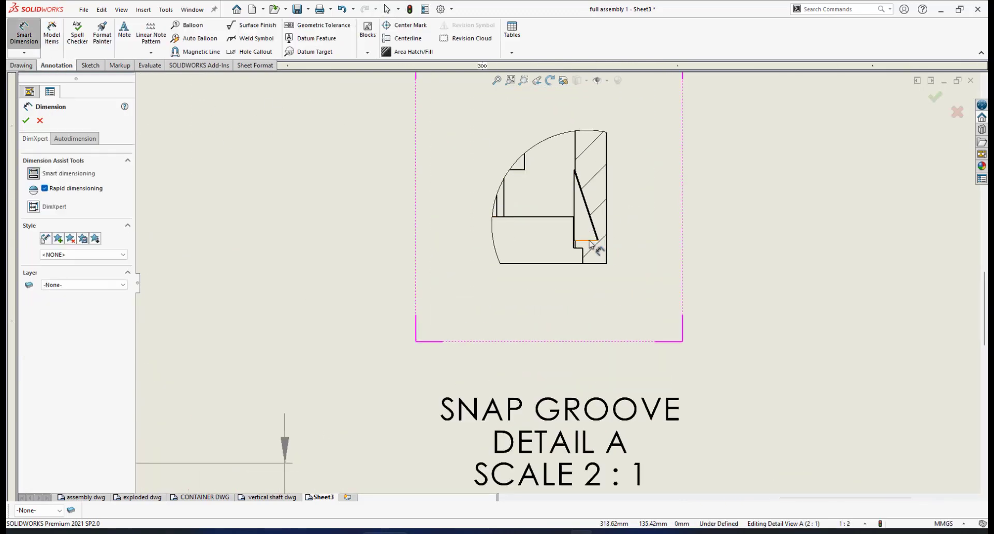
{"action": "left_click", "coordinate": [590, 241]}
{"action": "left_click", "coordinate": [590, 242]}
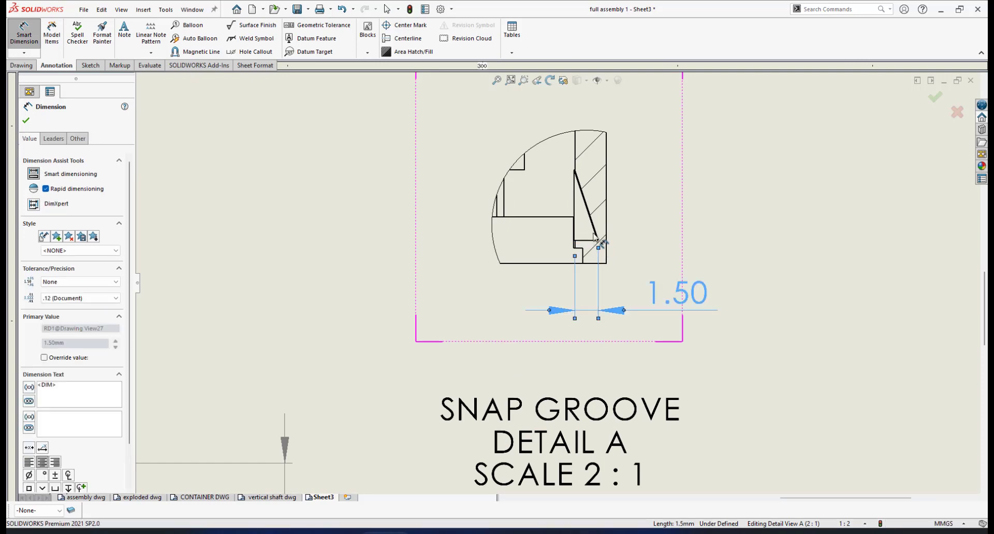
Step: Add the groove's 4.5 height dimension beside it, shown to one decimal place
{"action": "left_click", "coordinate": [578, 200]}
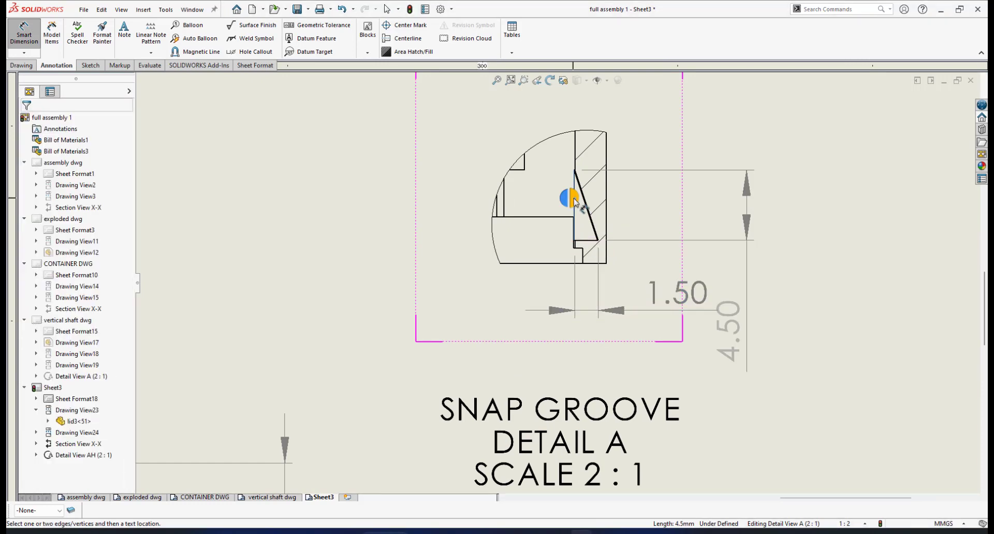
{"action": "left_click", "coordinate": [643, 239]}
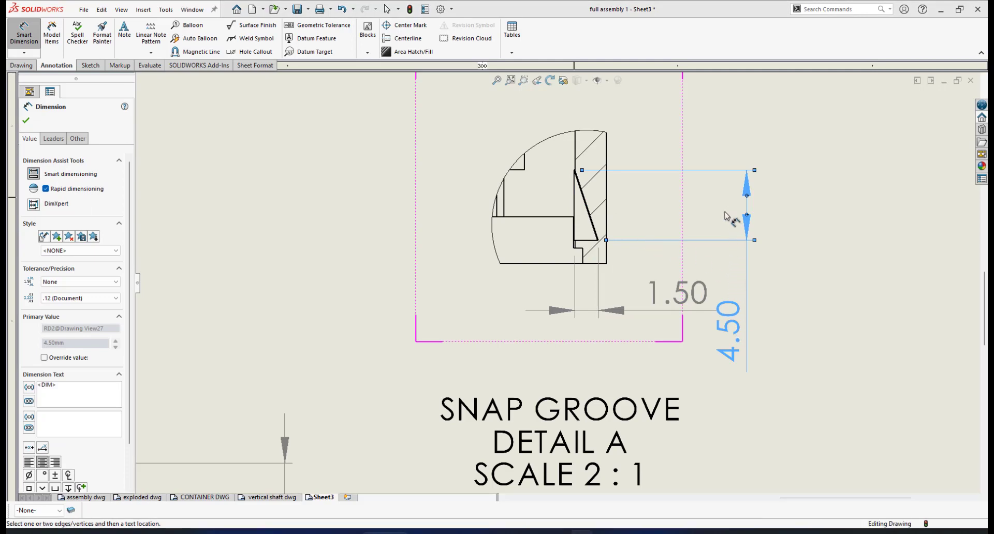
{"action": "left_click_drag", "start_coordinate": [732, 237], "coordinate": [730, 207]}
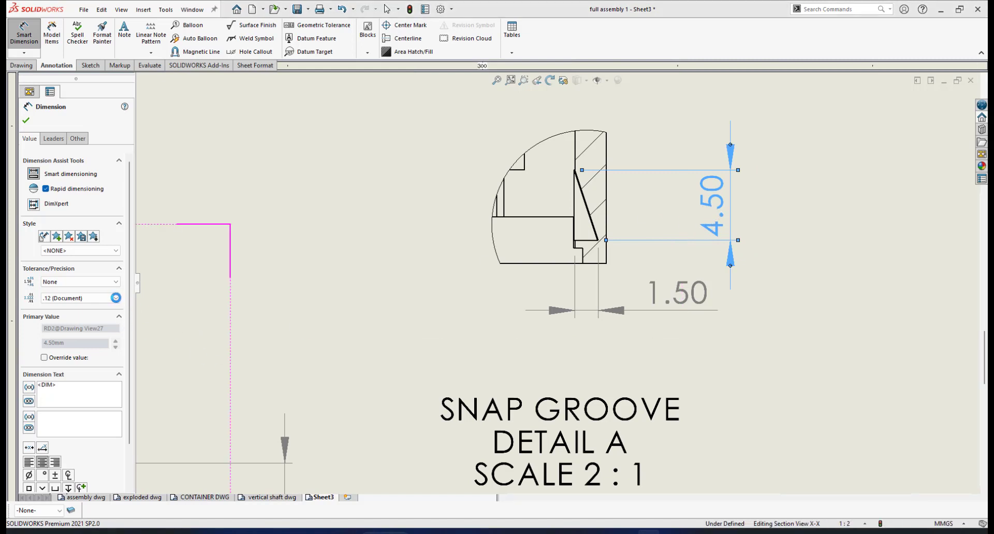
{"action": "left_click", "coordinate": [106, 299]}
{"action": "left_click", "coordinate": [83, 320]}
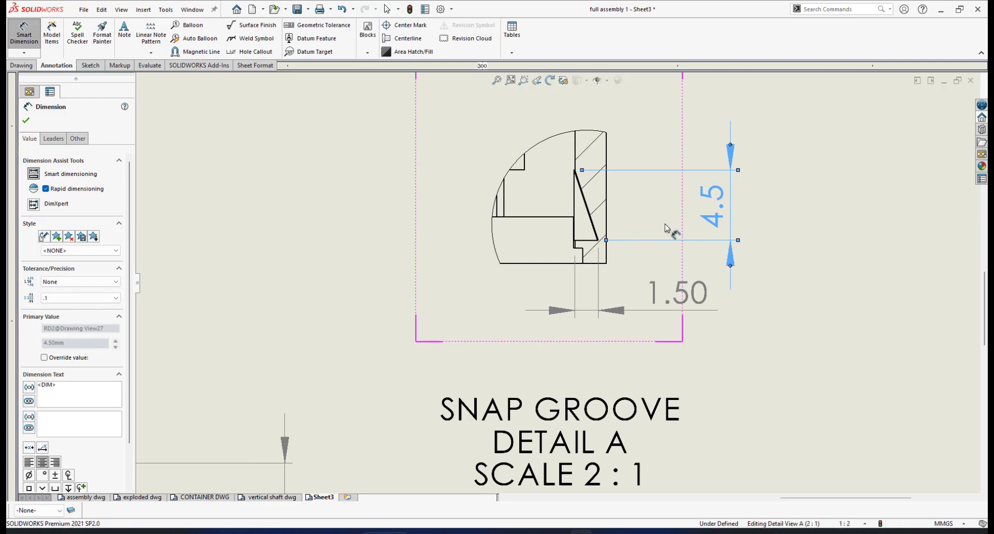
{"action": "scroll", "coordinate": [639, 231], "scroll_direction": "up", "scroll_amount": 1}
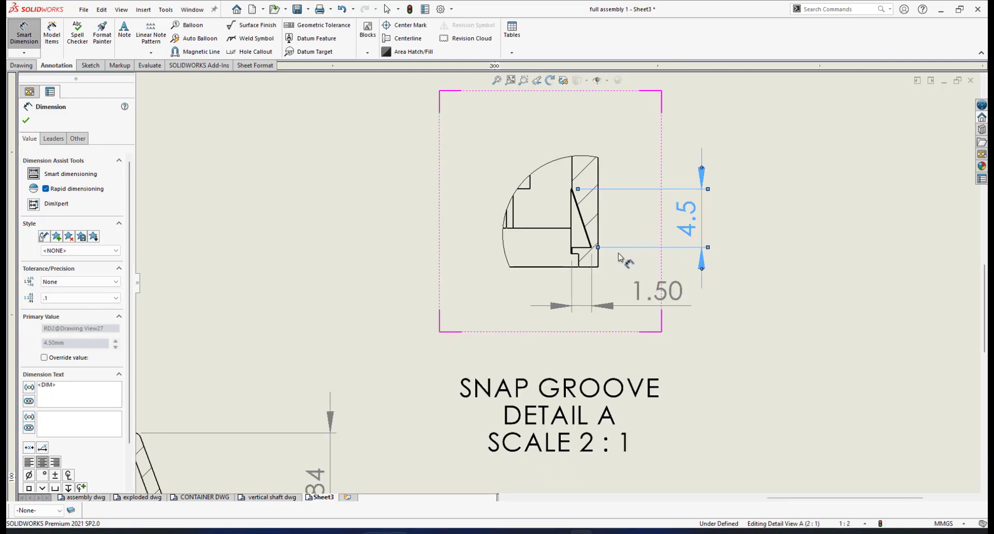
{"action": "scroll", "coordinate": [616, 259], "scroll_direction": "down", "scroll_amount": 1}
{"action": "scroll", "coordinate": [601, 249], "scroll_direction": "down", "scroll_amount": 1}
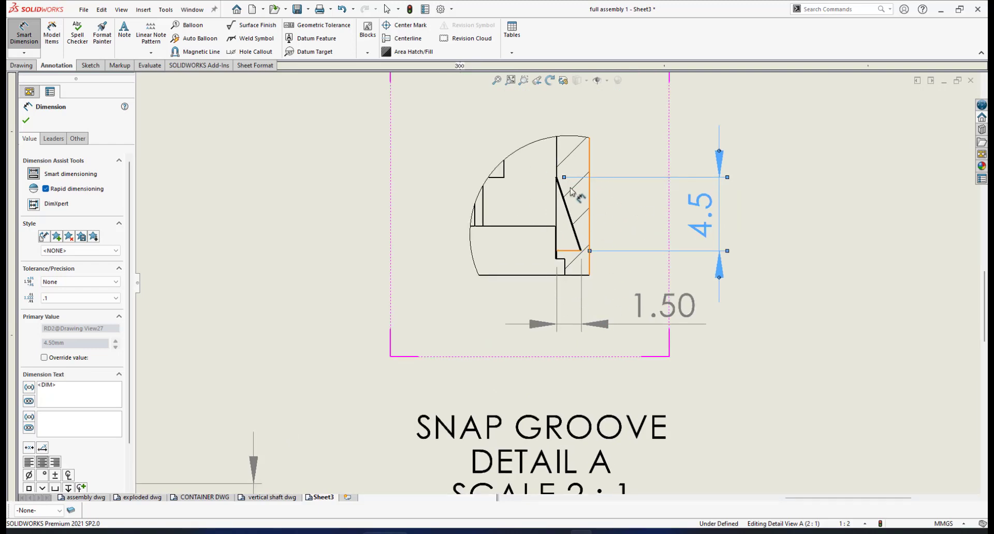
{"action": "scroll", "coordinate": [614, 225], "scroll_direction": "up", "scroll_amount": 1}
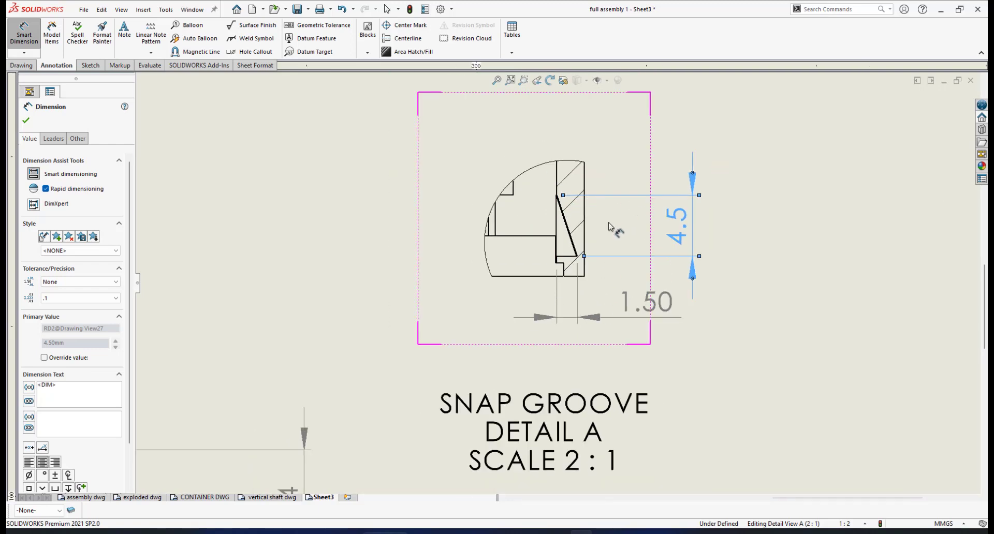
{"action": "scroll", "coordinate": [611, 225], "scroll_direction": "up", "scroll_amount": 1}
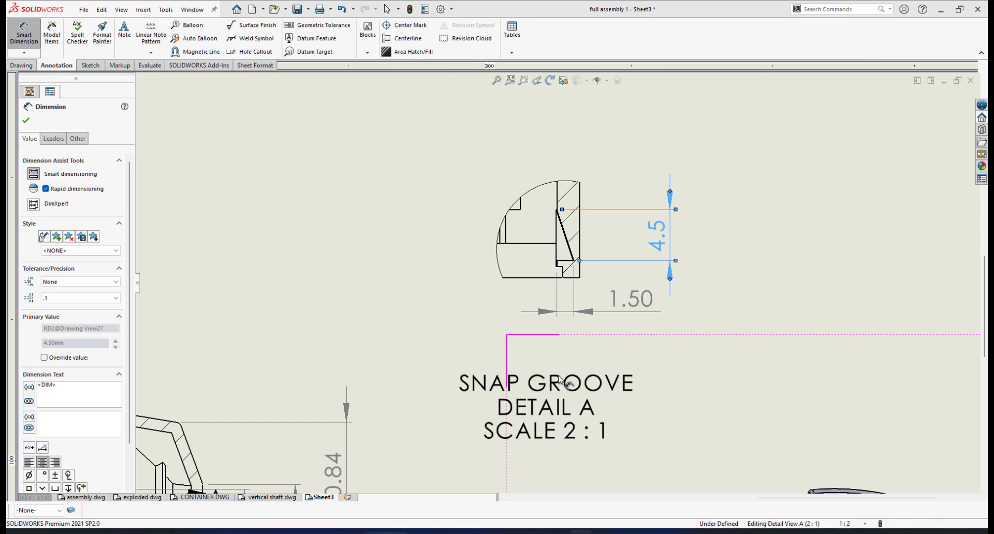
{"action": "scroll", "coordinate": [561, 377], "scroll_direction": "down", "scroll_amount": 2}
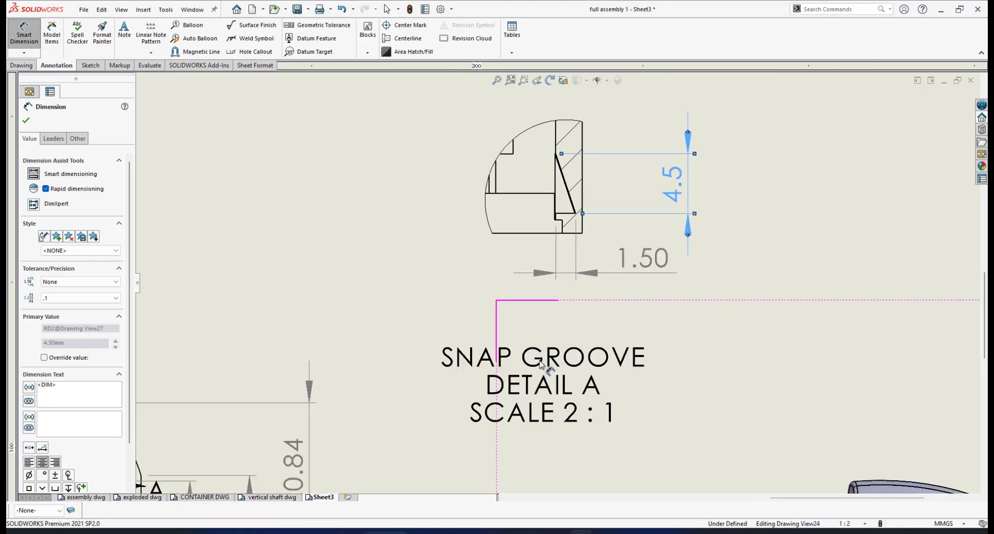
{"action": "key", "text": "Escape"}
Step: Edit the detail note's title from 'SNAP GROOVE' to '3 SNAP GROOVES'
{"action": "scroll", "coordinate": [540, 364], "scroll_direction": "up", "scroll_amount": 2}
{"action": "right_click", "coordinate": [691, 267]}
{"action": "left_click", "coordinate": [709, 311]}
{"action": "left_click", "coordinate": [520, 338]}
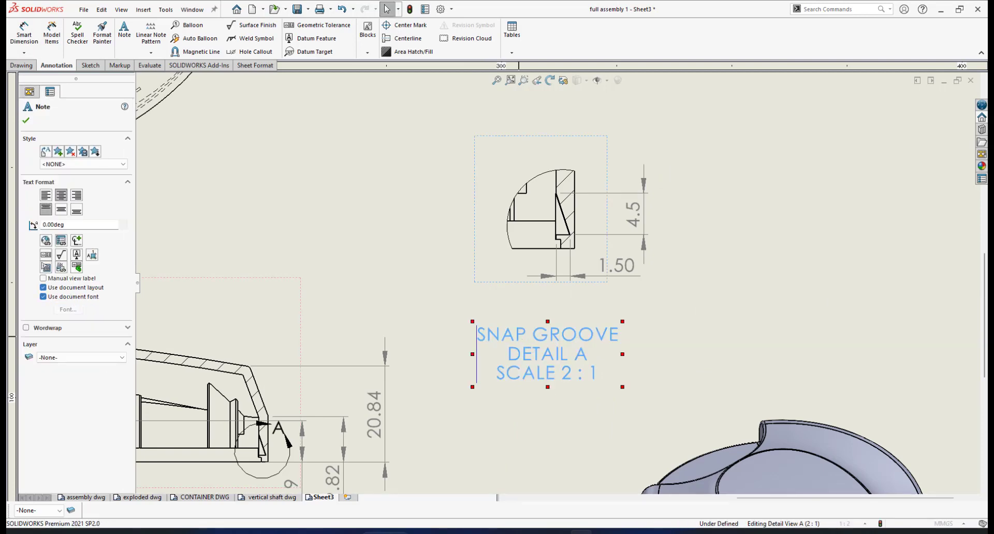
{"action": "double_click", "coordinate": [477, 339]}
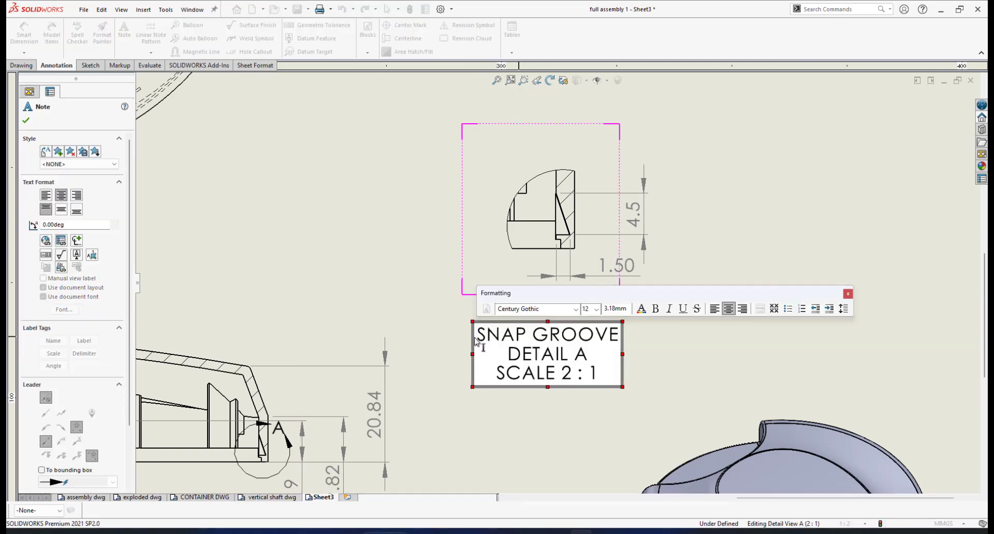
{"action": "type", "text": "3 "}
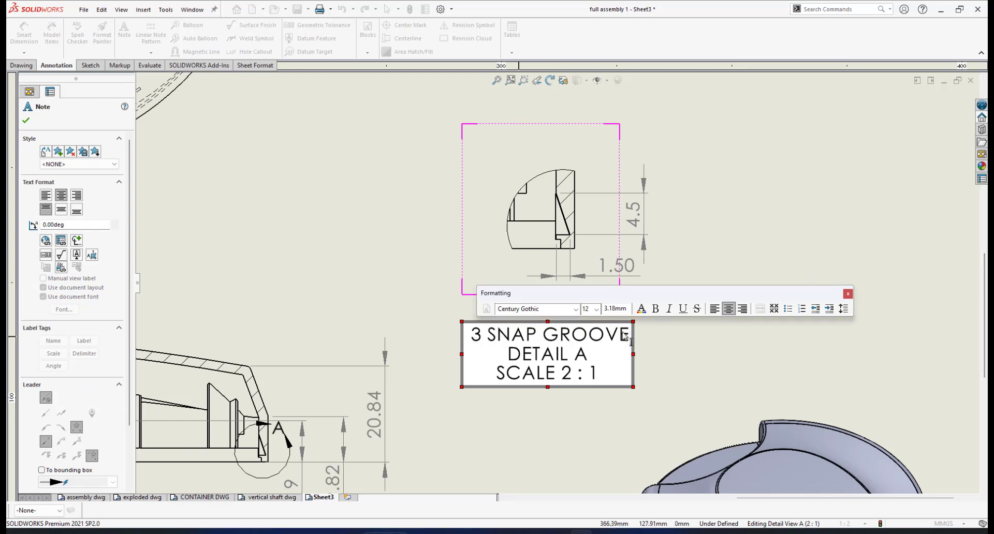
{"action": "type", "text": "S"}
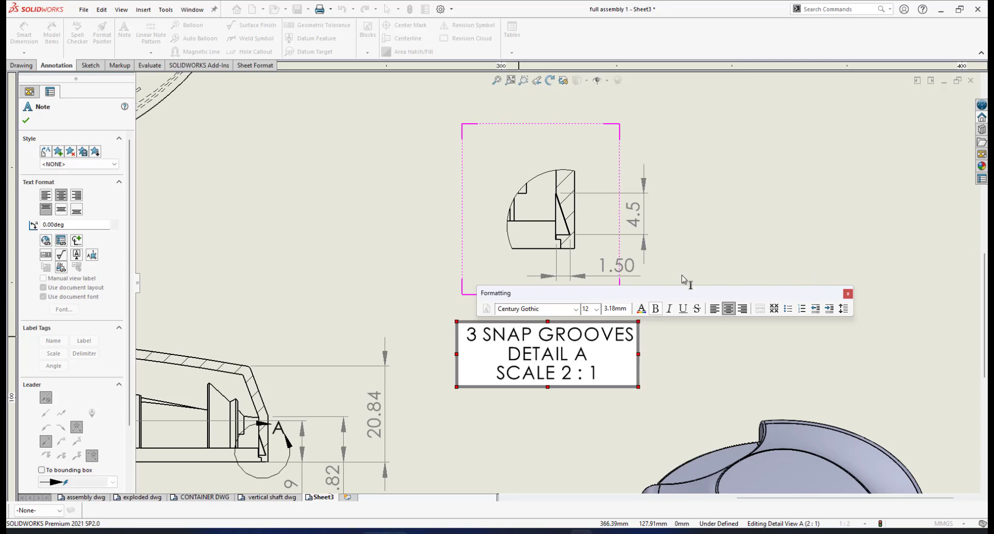
{"action": "left_click", "coordinate": [26, 121]}
{"action": "scroll", "coordinate": [628, 328], "scroll_direction": "up", "scroll_amount": 3}
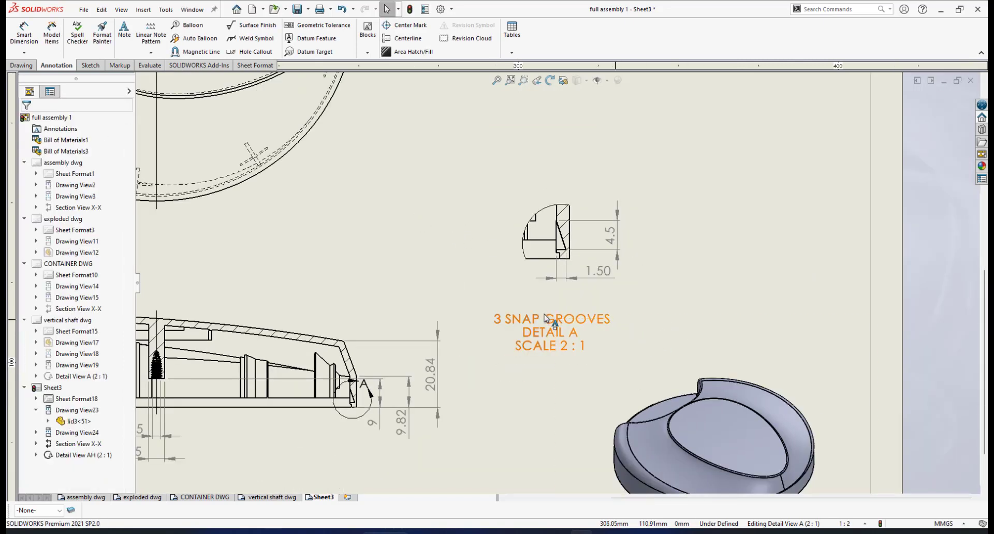
Step: Dimension Section X-X's overall height as 21 on its left side, precision set to None
{"action": "scroll", "coordinate": [380, 303], "scroll_direction": "down", "scroll_amount": 3}
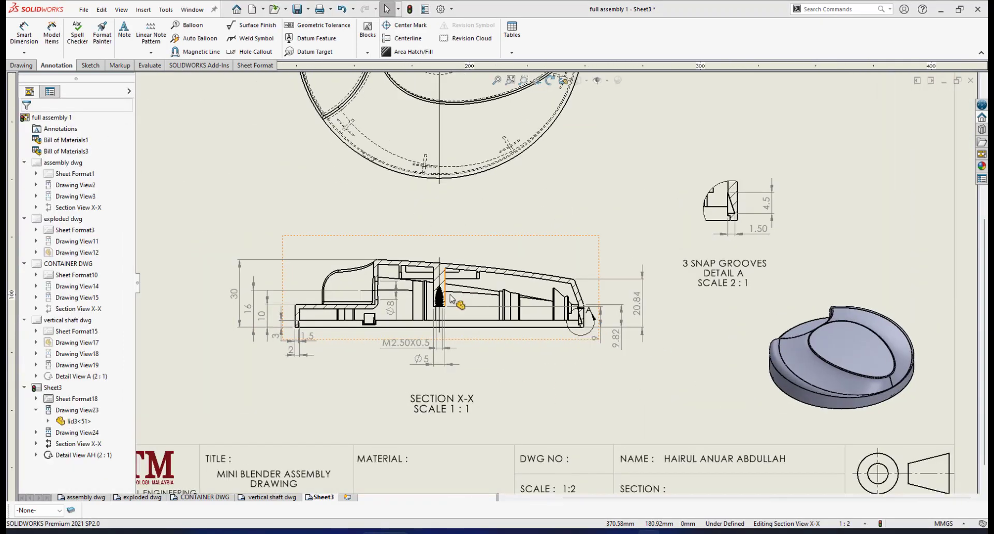
{"action": "scroll", "coordinate": [495, 273], "scroll_direction": "down", "scroll_amount": 3}
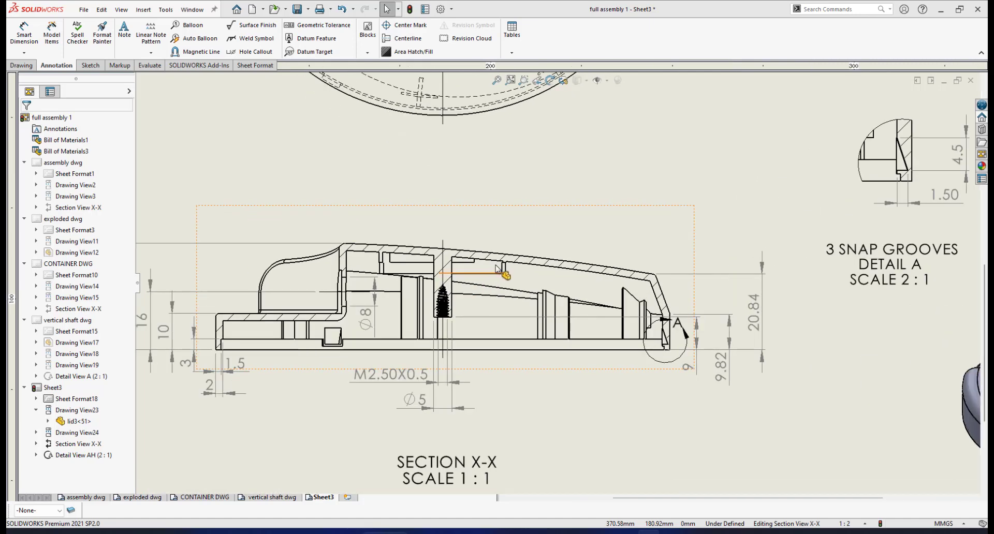
{"action": "scroll", "coordinate": [496, 265], "scroll_direction": "up", "scroll_amount": 3}
{"action": "scroll", "coordinate": [496, 268], "scroll_direction": "down", "scroll_amount": 2}
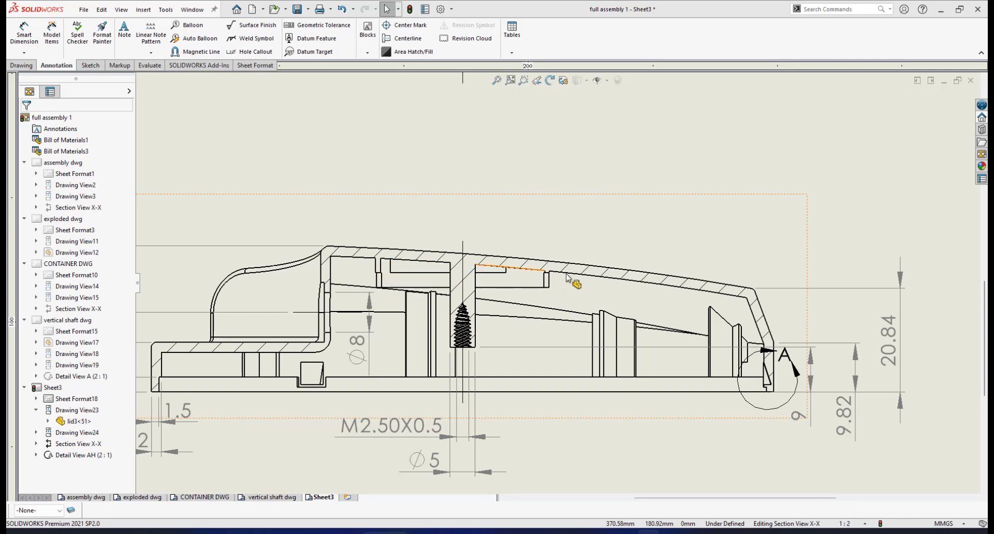
{"action": "left_click", "coordinate": [24, 32]}
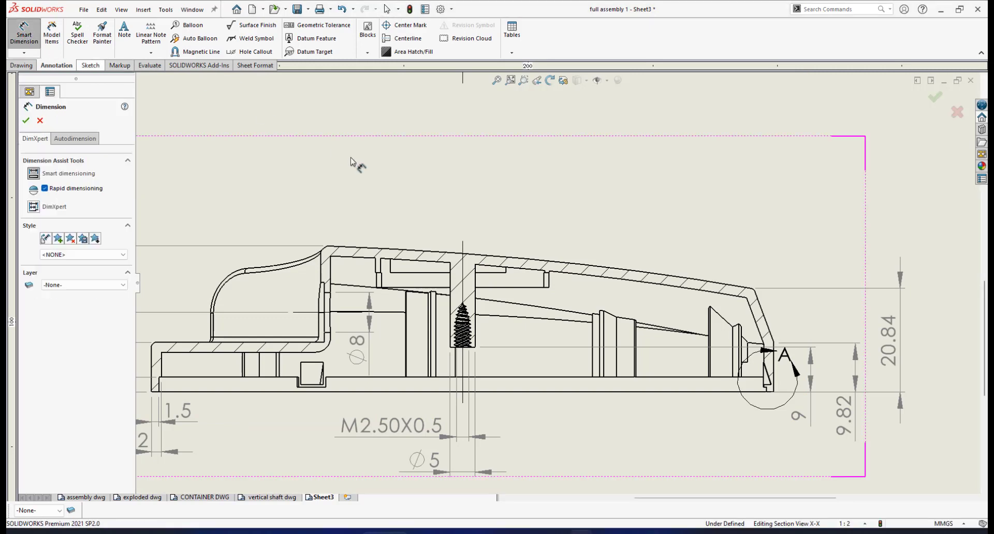
{"action": "left_click", "coordinate": [405, 288]}
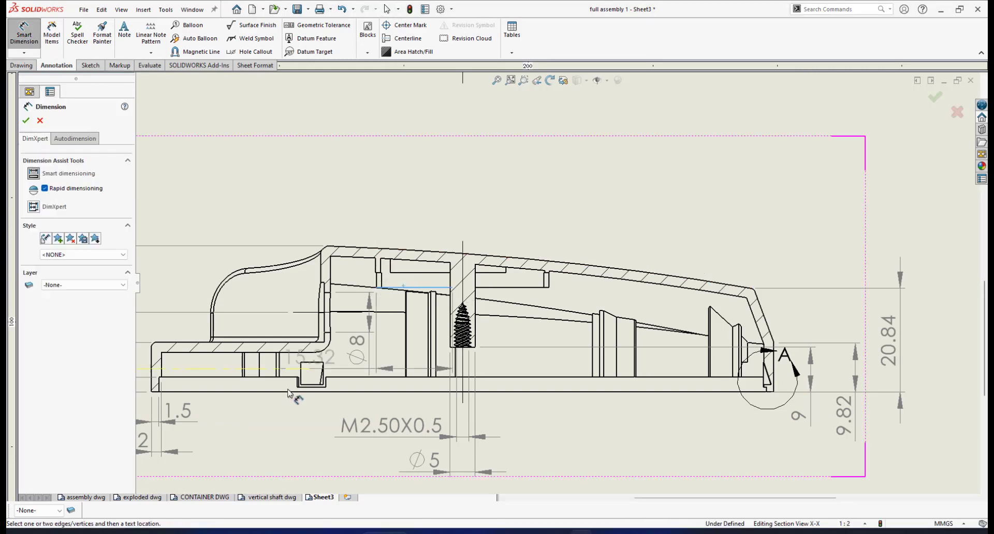
{"action": "left_click", "coordinate": [235, 393]}
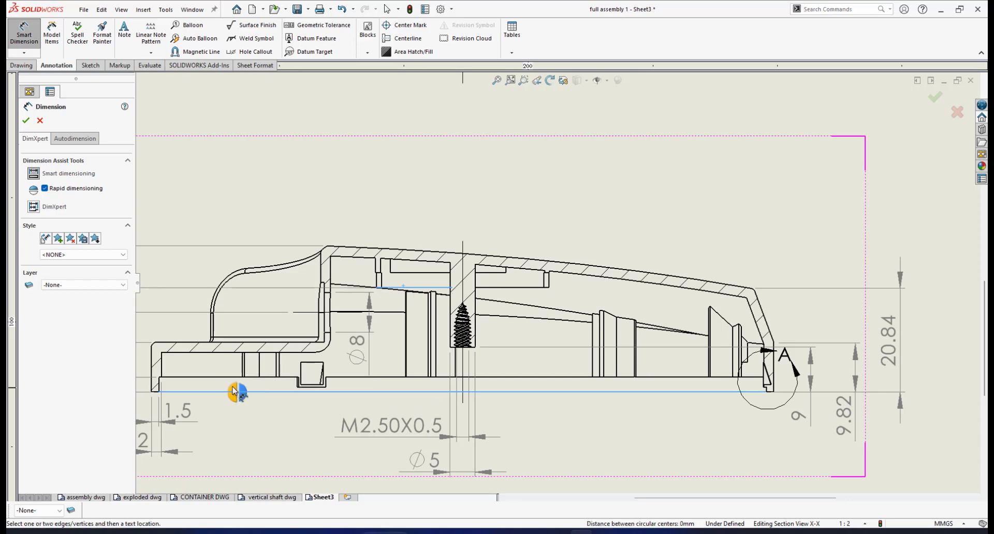
{"action": "left_click", "coordinate": [234, 392]}
{"action": "scroll", "coordinate": [309, 303], "scroll_direction": "down", "scroll_amount": 3}
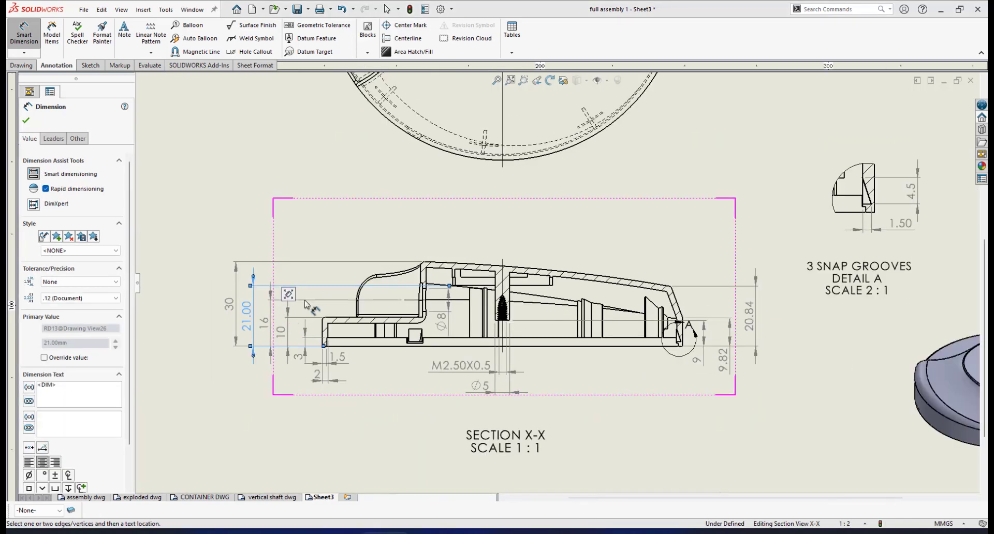
{"action": "scroll", "coordinate": [309, 303], "scroll_direction": "up", "scroll_amount": 1}
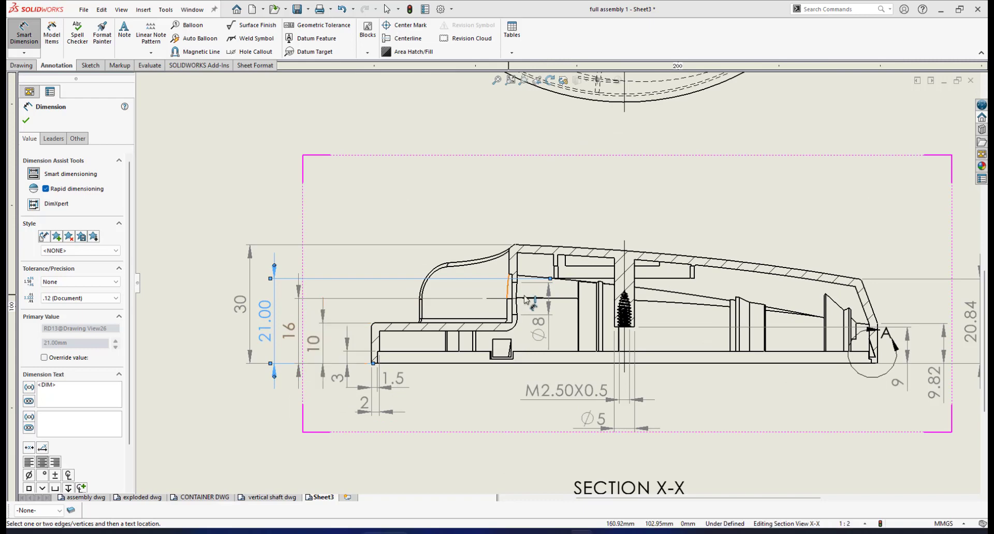
{"action": "scroll", "coordinate": [585, 294], "scroll_direction": "up", "scroll_amount": 2}
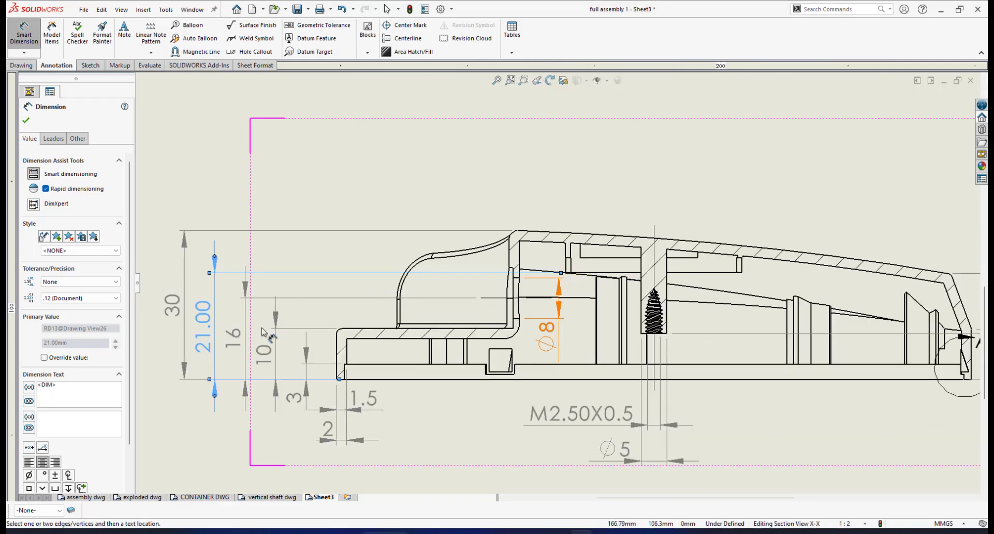
{"action": "left_click", "coordinate": [110, 301]}
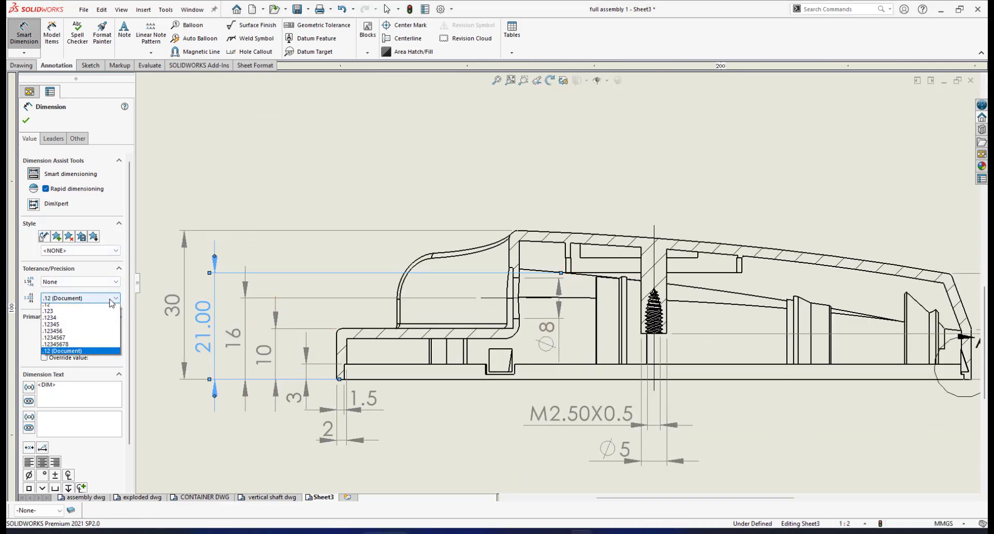
{"action": "left_click", "coordinate": [77, 307]}
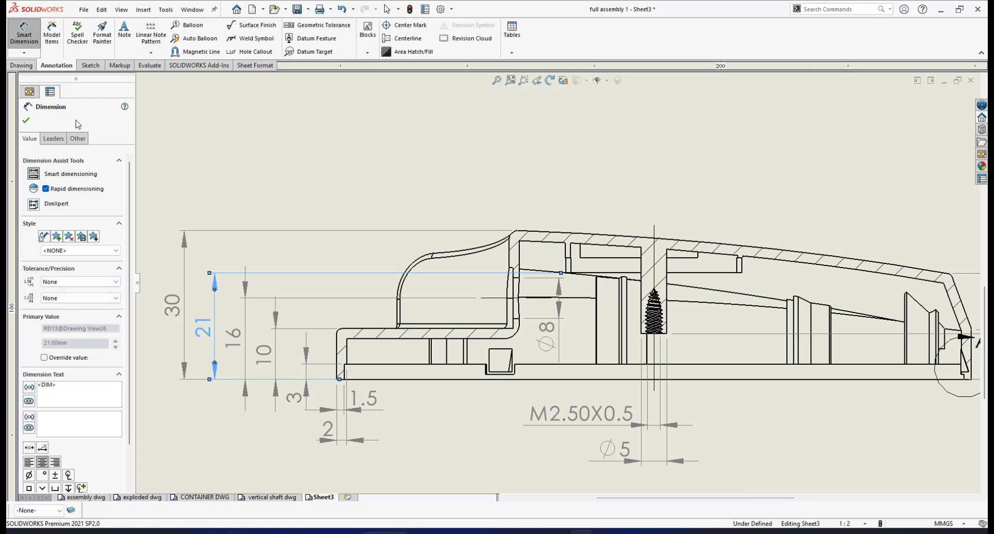
{"action": "left_click", "coordinate": [26, 121]}
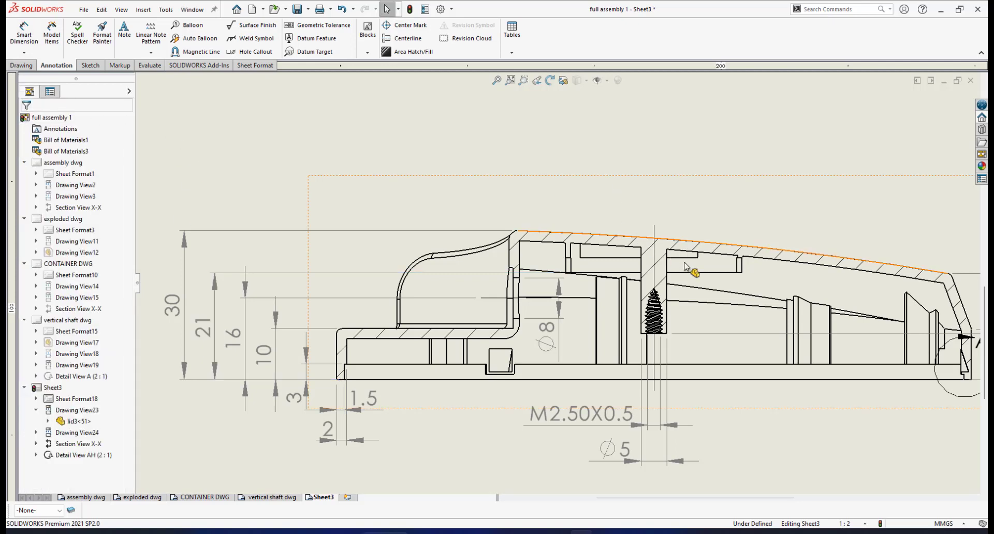
Step: Zoom out to the whole sheet, then zoom into the lid's top plan view
{"action": "scroll", "coordinate": [689, 273], "scroll_direction": "up", "scroll_amount": 3}
{"action": "scroll", "coordinate": [690, 274], "scroll_direction": "up", "scroll_amount": 5}
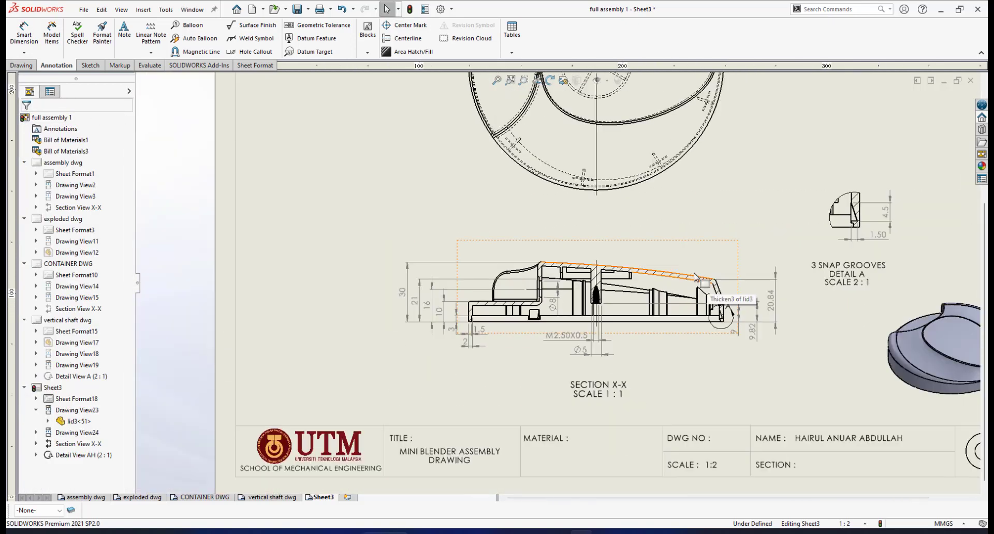
{"action": "scroll", "coordinate": [642, 192], "scroll_direction": "down", "scroll_amount": 2}
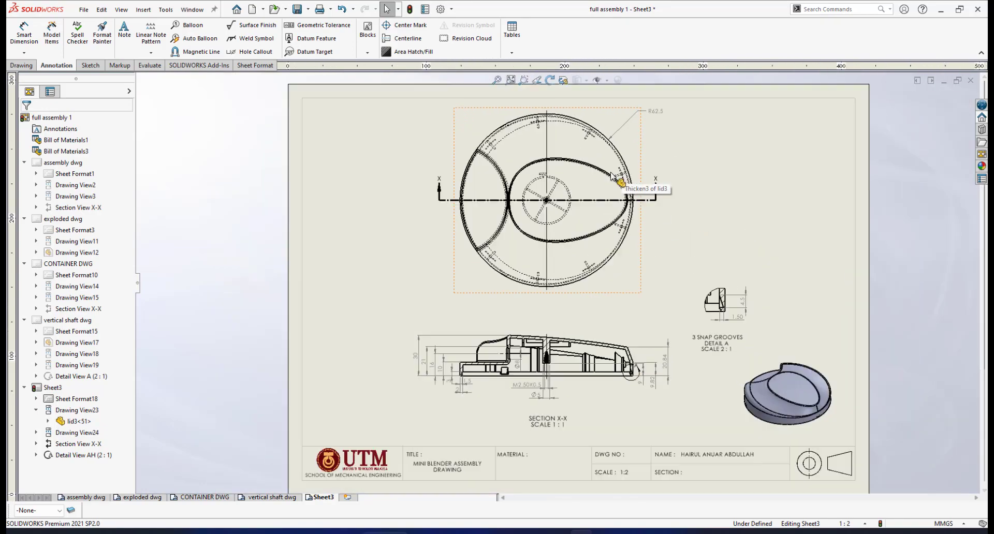
{"action": "scroll", "coordinate": [607, 224], "scroll_direction": "down", "scroll_amount": 3}
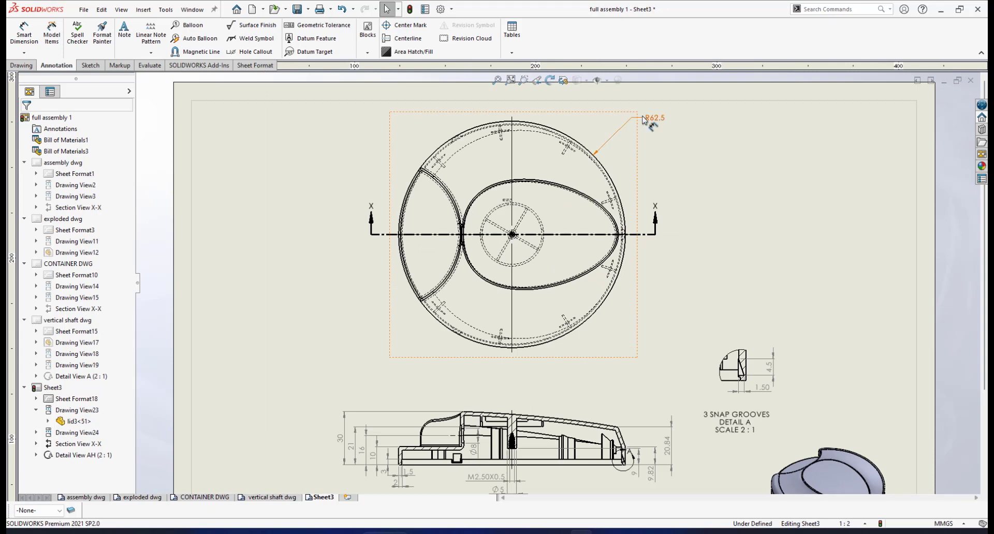
{"action": "scroll", "coordinate": [616, 143], "scroll_direction": "down", "scroll_amount": 1}
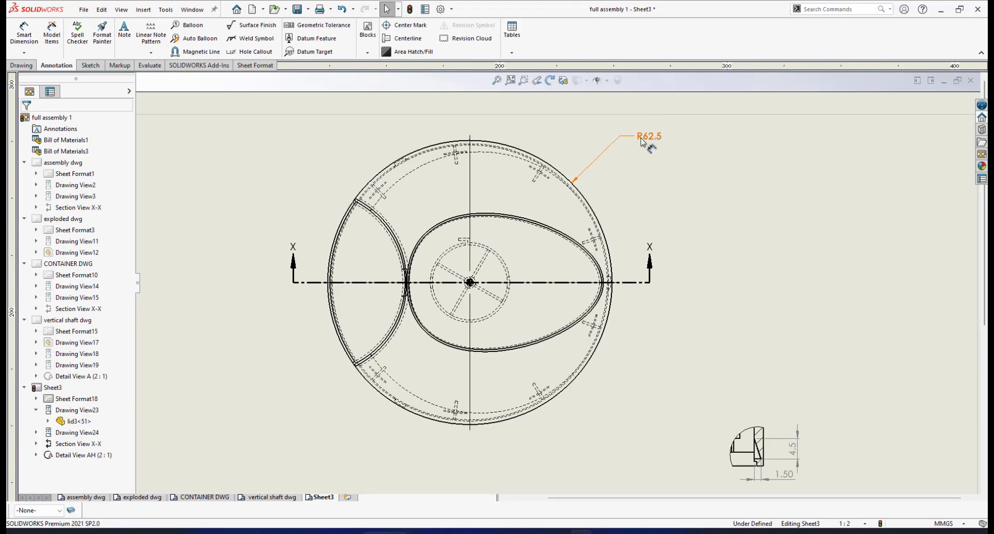
{"action": "scroll", "coordinate": [499, 315], "scroll_direction": "down", "scroll_amount": 3}
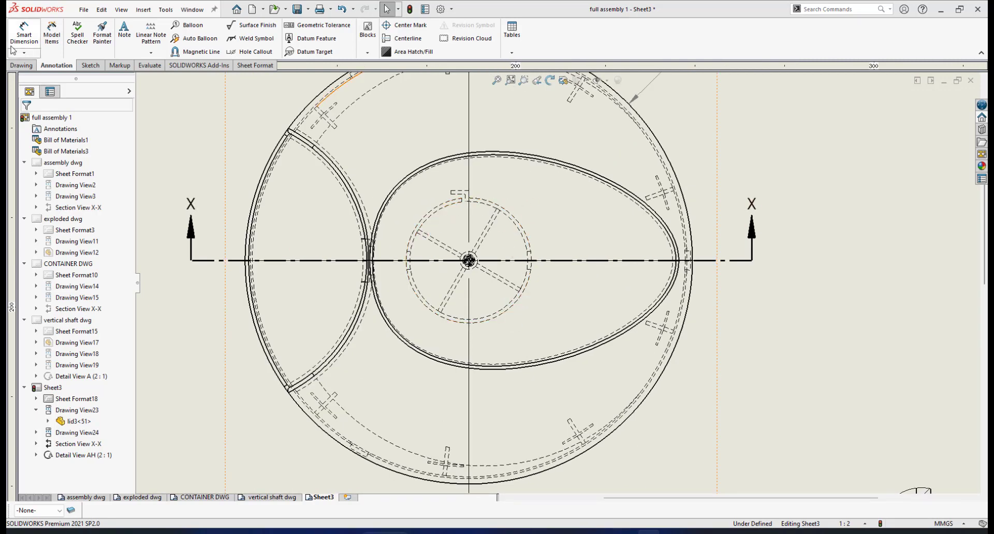
Step: Add an R17.50 radius dimension to a hub circle, placed at lower right
{"action": "left_click", "coordinate": [512, 313]}
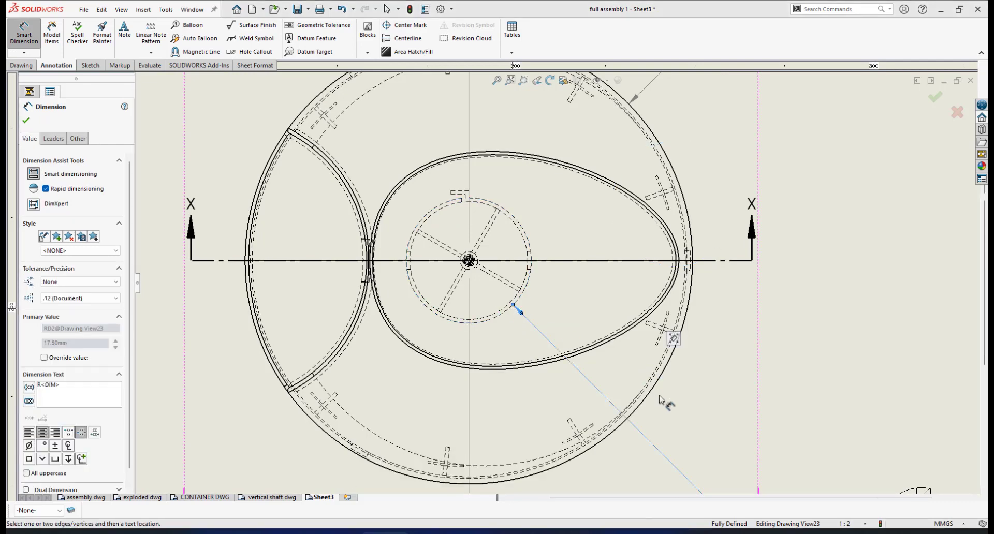
{"action": "scroll", "coordinate": [557, 282], "scroll_direction": "up", "scroll_amount": 3}
{"action": "scroll", "coordinate": [658, 388], "scroll_direction": "down", "scroll_amount": 3}
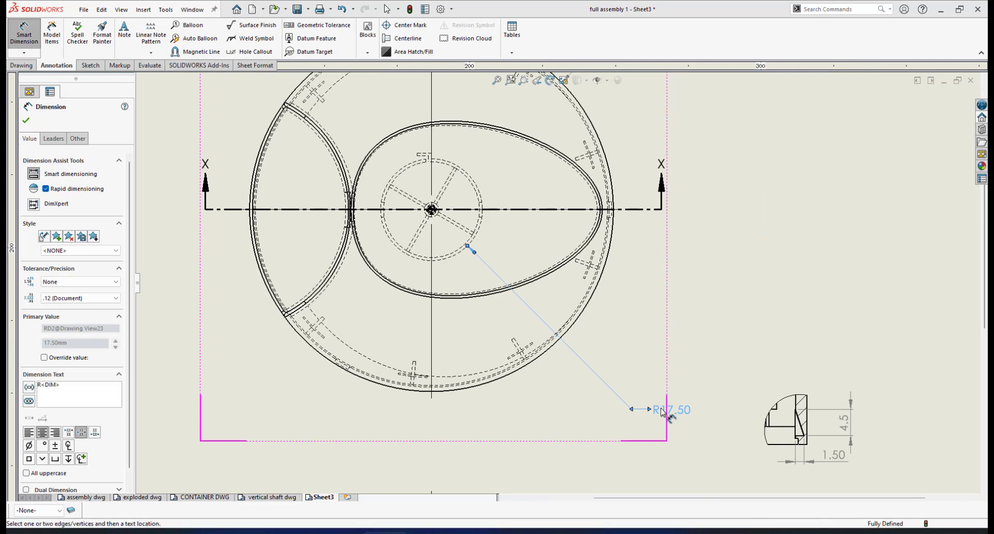
{"action": "left_click", "coordinate": [616, 371]}
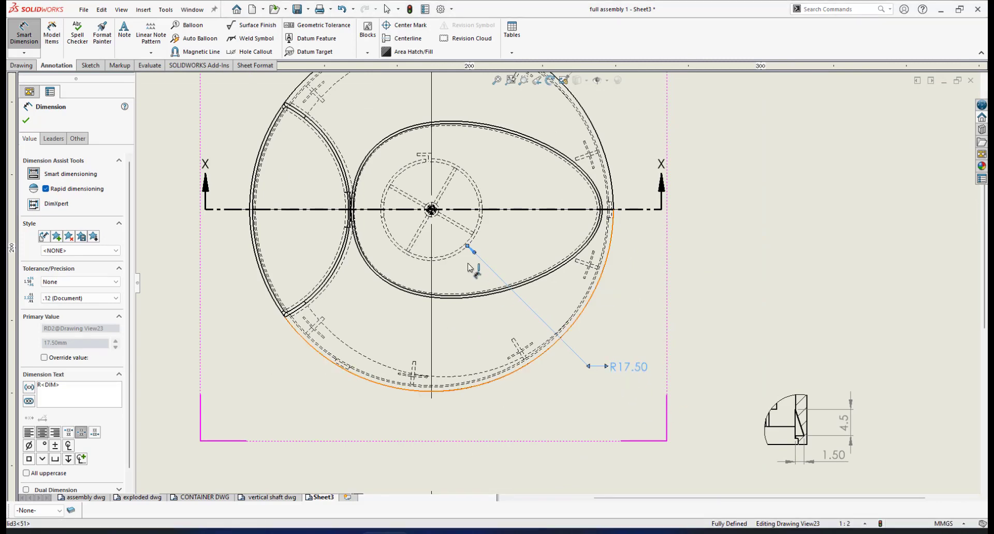
{"action": "scroll", "coordinate": [497, 252], "scroll_direction": "down", "scroll_amount": 3}
{"action": "scroll", "coordinate": [505, 254], "scroll_direction": "down", "scroll_amount": 2}
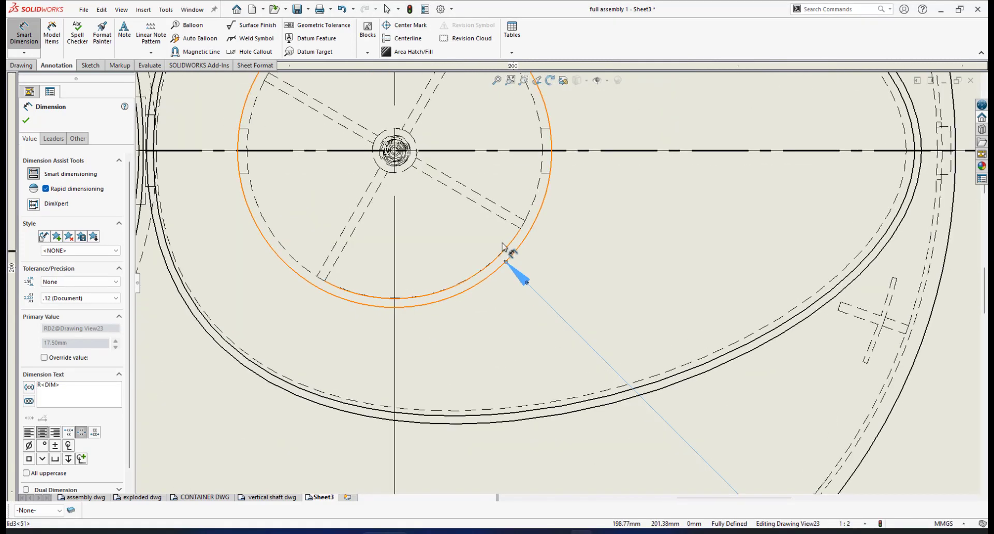
{"action": "scroll", "coordinate": [495, 258], "scroll_direction": "up", "scroll_amount": 2}
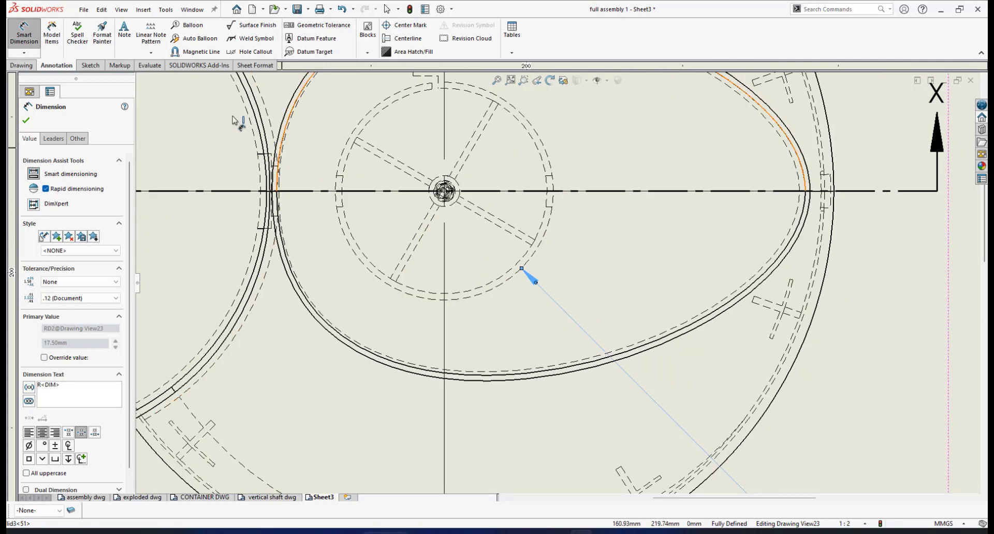
{"action": "scroll", "coordinate": [435, 291], "scroll_direction": "up", "scroll_amount": 1}
{"action": "scroll", "coordinate": [539, 274], "scroll_direction": "down", "scroll_amount": 1}
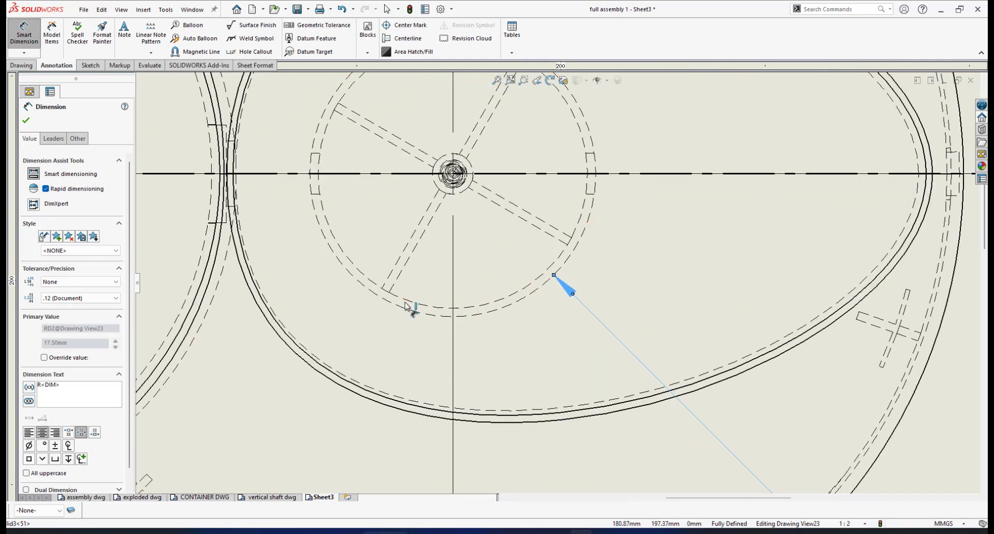
Step: Add an R16.5 radius on the lower-left hub circle, shown to one decimal place
{"action": "left_click", "coordinate": [371, 286]}
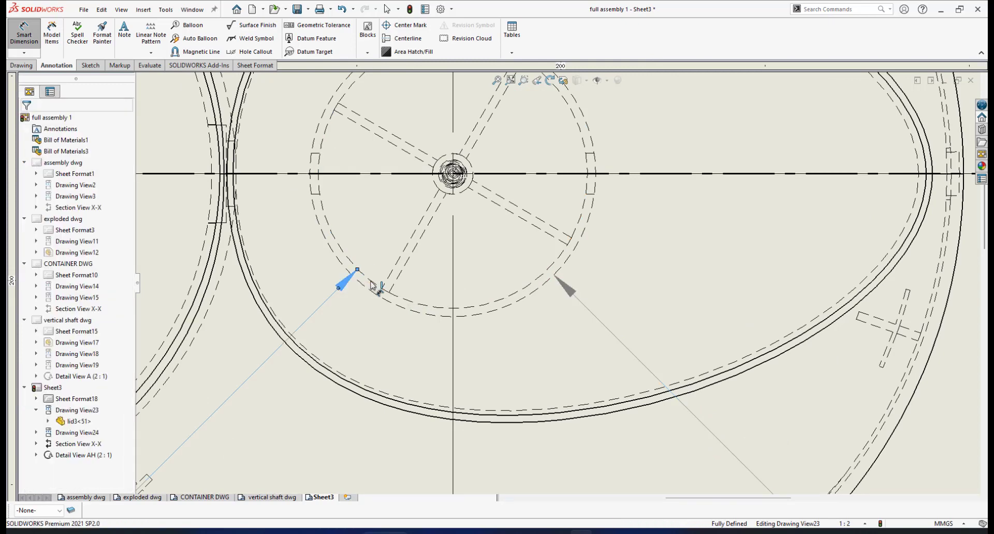
{"action": "scroll", "coordinate": [412, 317], "scroll_direction": "up", "scroll_amount": 3}
{"action": "scroll", "coordinate": [415, 318], "scroll_direction": "up", "scroll_amount": 1}
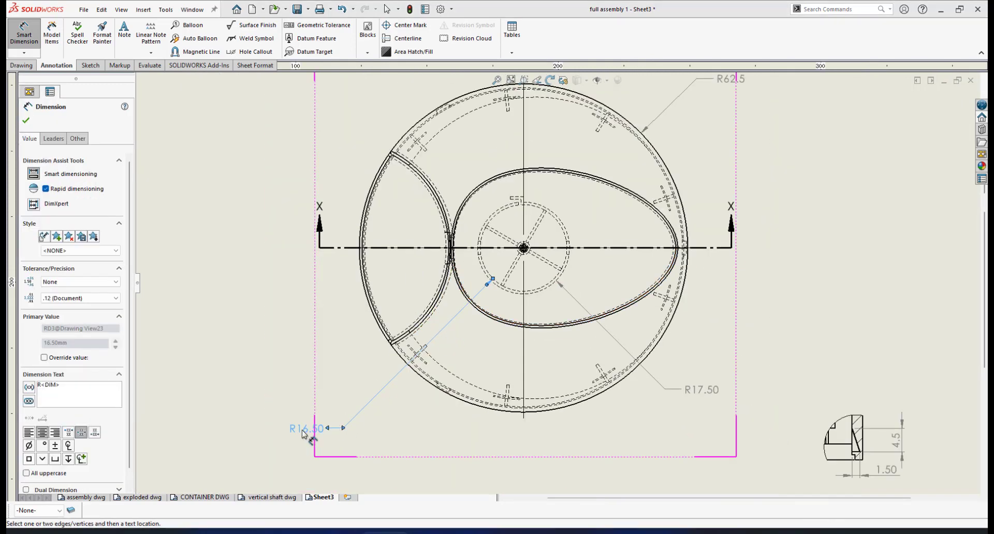
{"action": "left_click", "coordinate": [355, 398]}
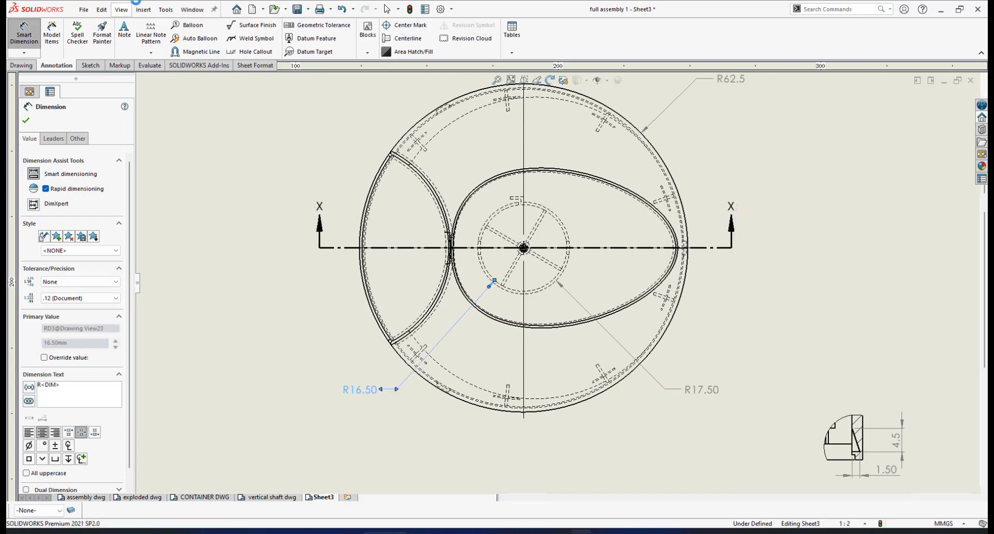
{"action": "left_click", "coordinate": [101, 299]}
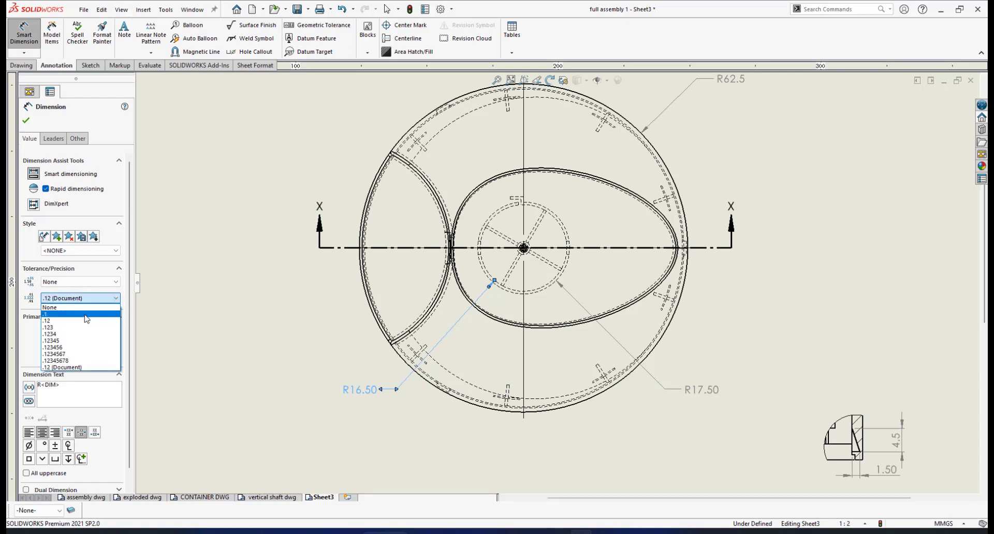
{"action": "left_click", "coordinate": [78, 314]}
Step: Set R17.50 to one decimal place, giving R17.5, and reposition the R16.5 label
{"action": "left_click", "coordinate": [710, 391]}
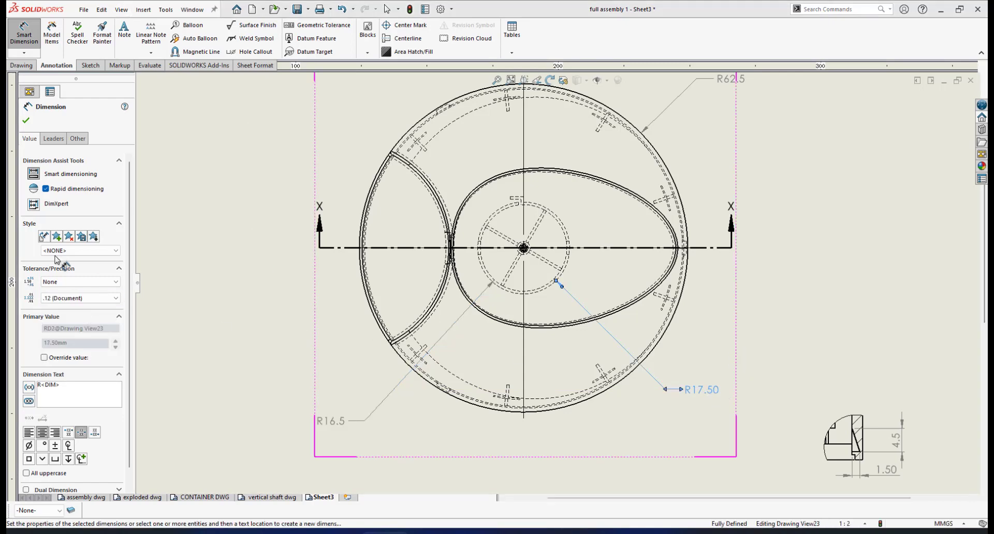
{"action": "left_click", "coordinate": [106, 298]}
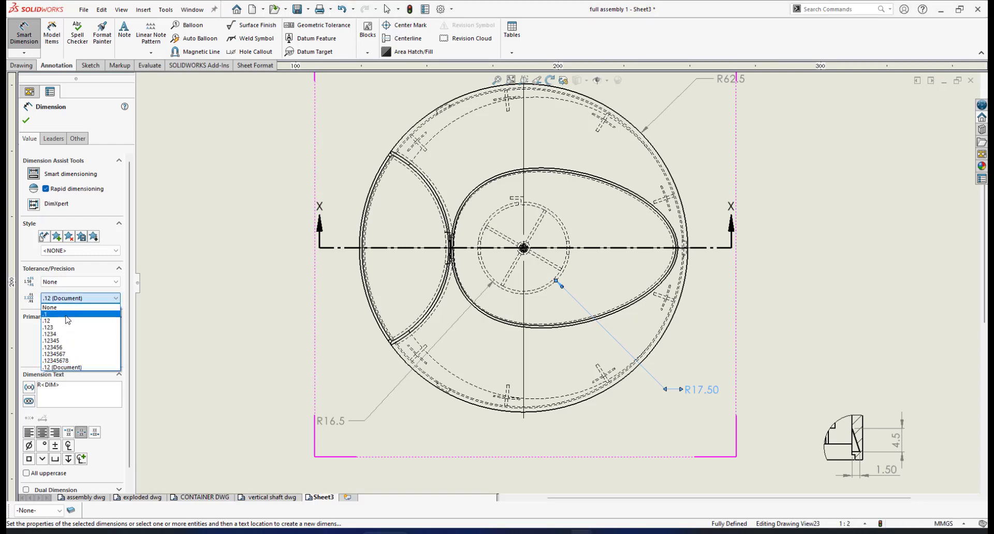
{"action": "left_click", "coordinate": [78, 314]}
{"action": "left_click", "coordinate": [26, 120]}
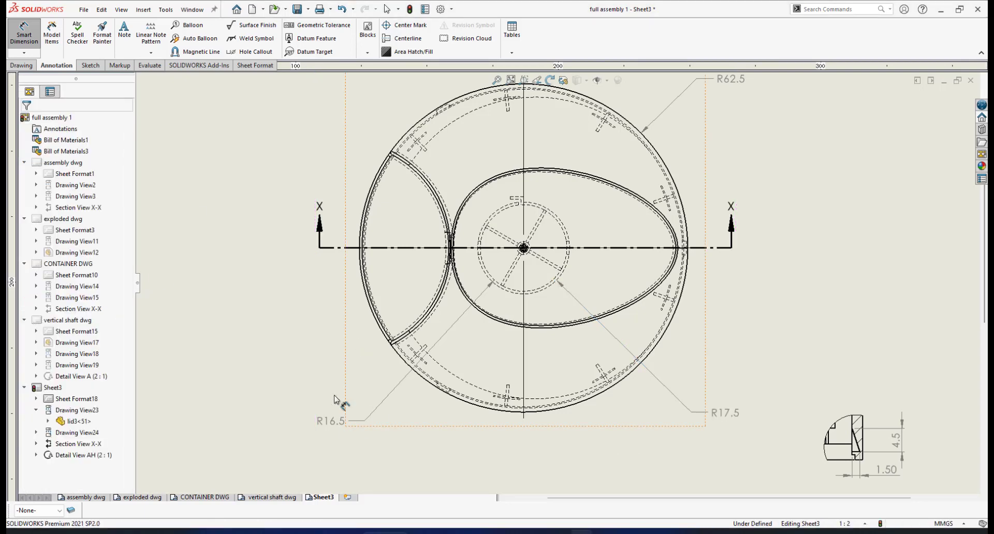
{"action": "left_click_drag", "start_coordinate": [350, 398], "coordinate": [359, 398]}
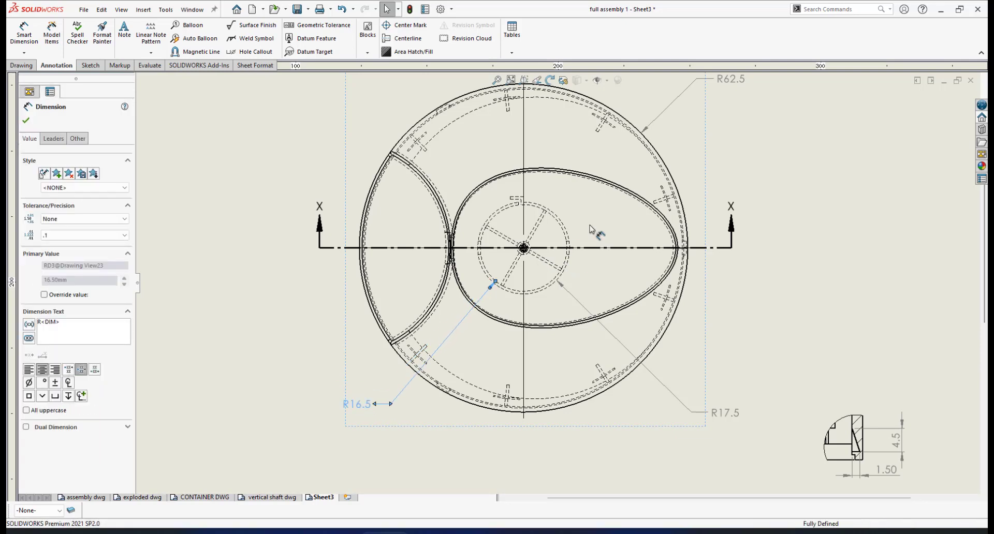
{"action": "scroll", "coordinate": [596, 236], "scroll_direction": "up", "scroll_amount": 2}
{"action": "scroll", "coordinate": [604, 337], "scroll_direction": "up", "scroll_amount": 1}
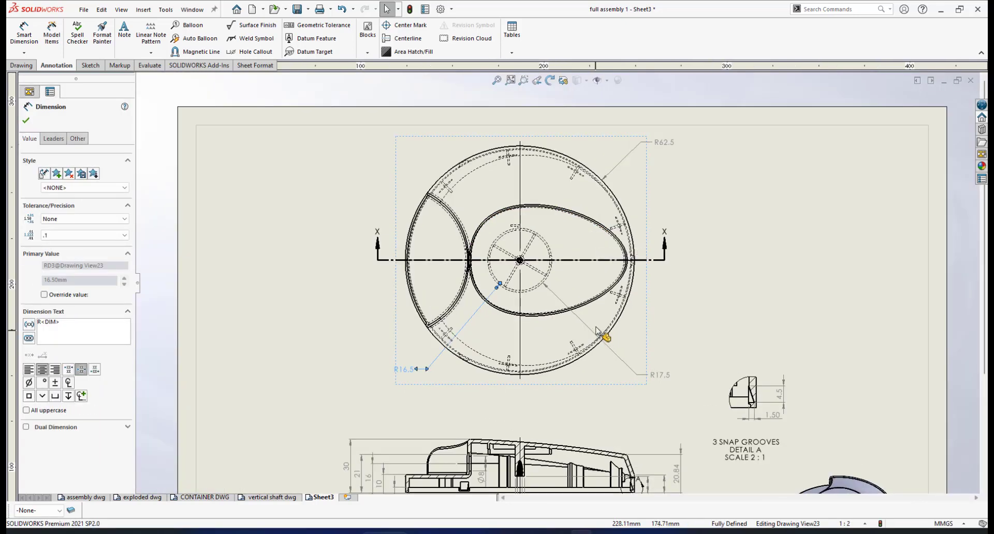
Step: Dimension a 60° driven angle between a hub spoke edge and the X-X section line
{"action": "scroll", "coordinate": [558, 251], "scroll_direction": "down", "scroll_amount": 3}
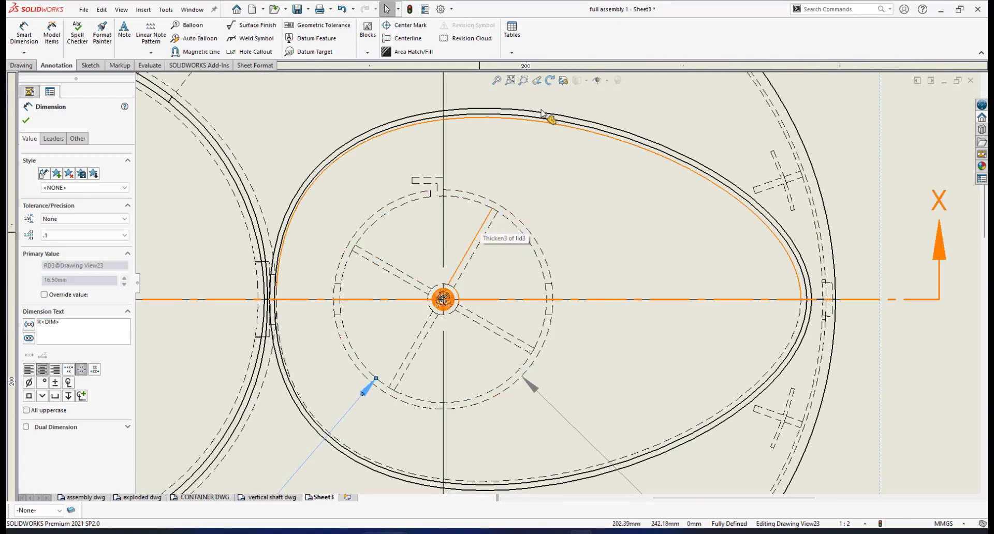
{"action": "left_click", "coordinate": [25, 37]}
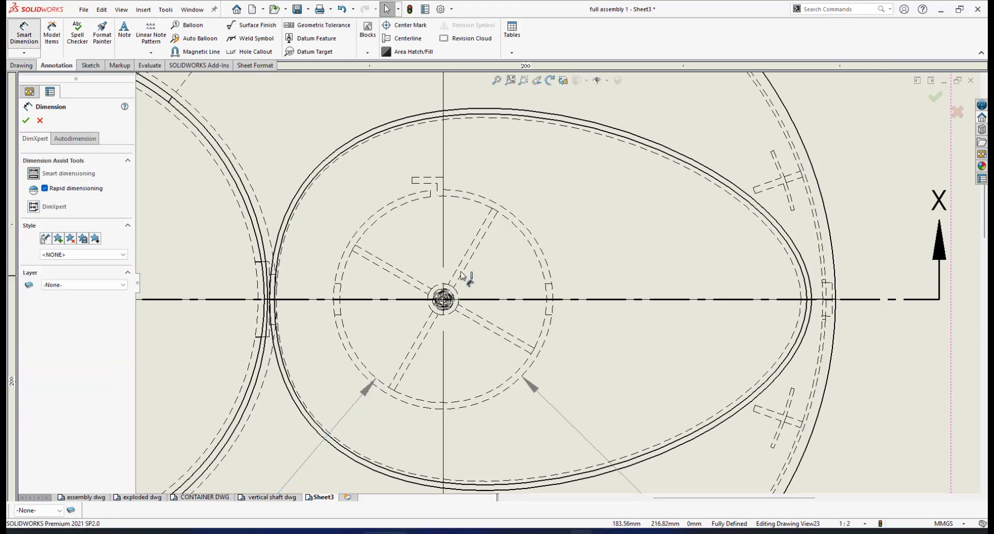
{"action": "left_click", "coordinate": [475, 255]}
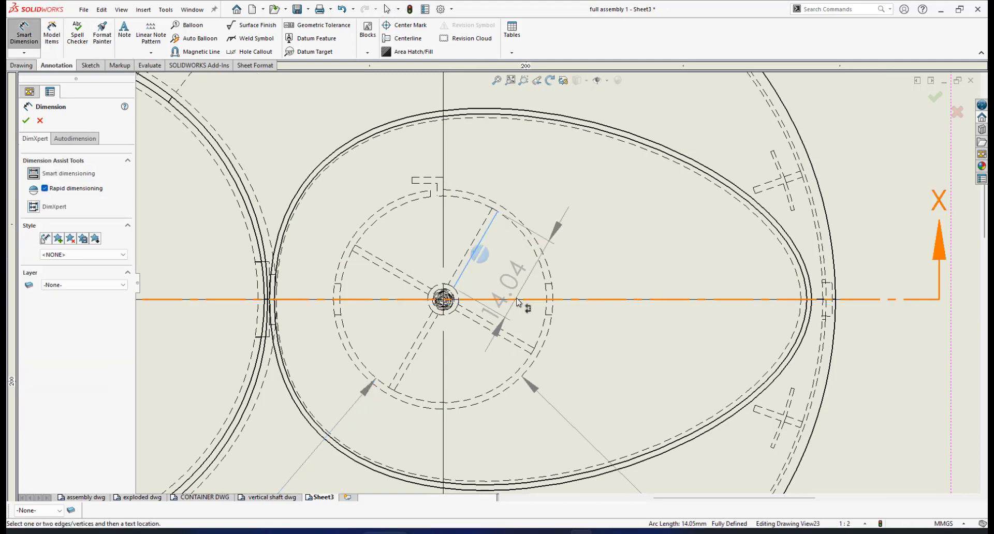
{"action": "left_click", "coordinate": [520, 287]}
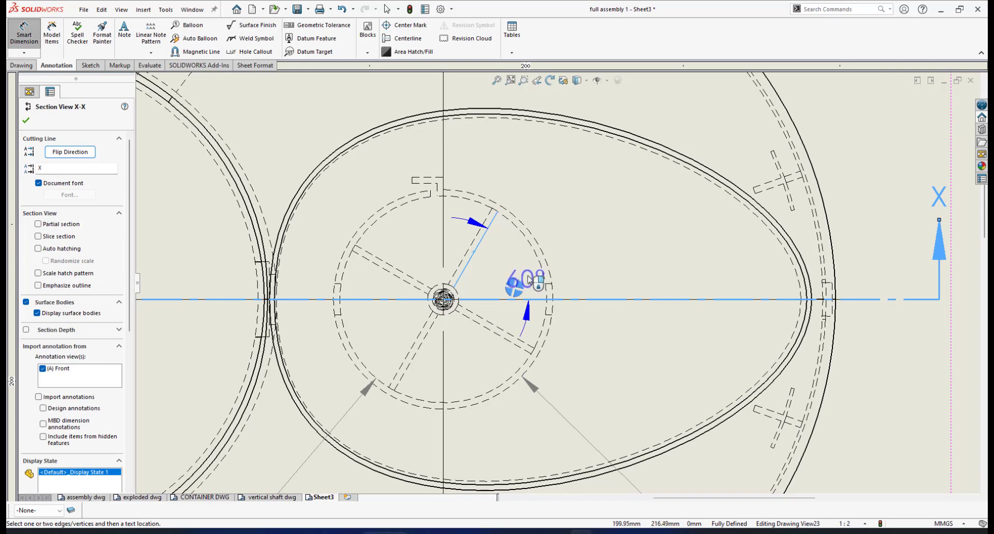
{"action": "left_click", "coordinate": [585, 220]}
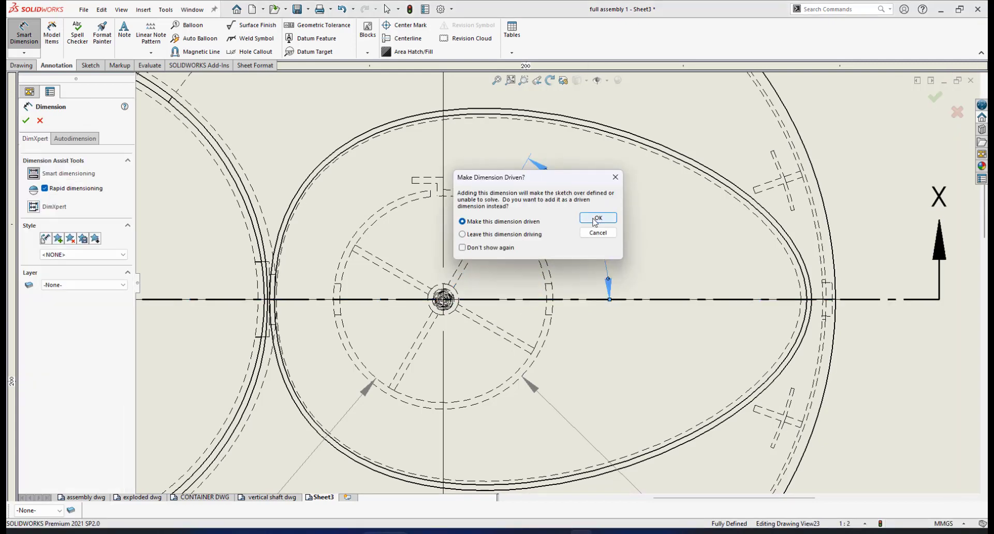
{"action": "left_click", "coordinate": [596, 218]}
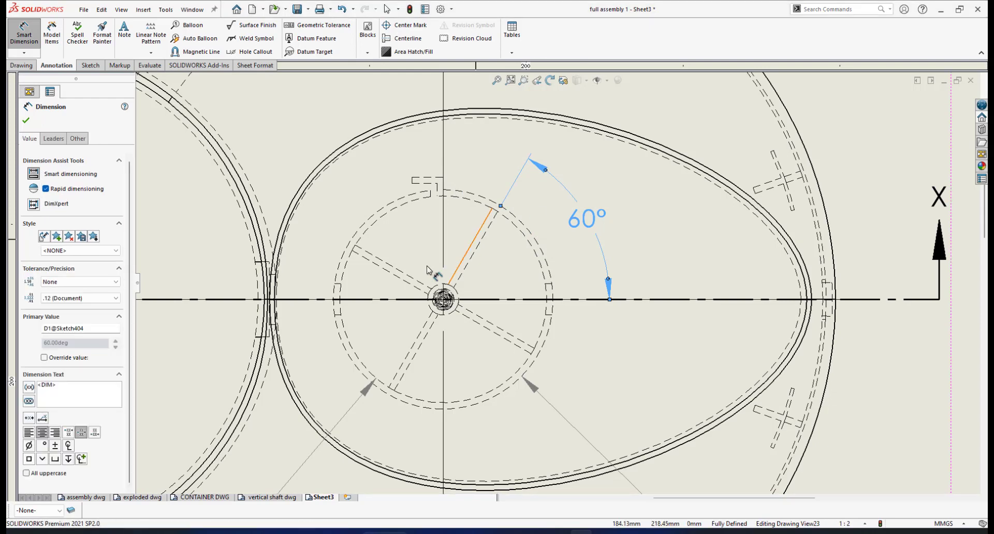
{"action": "scroll", "coordinate": [406, 239], "scroll_direction": "up", "scroll_amount": 3}
{"action": "scroll", "coordinate": [406, 239], "scroll_direction": "down", "scroll_amount": 1}
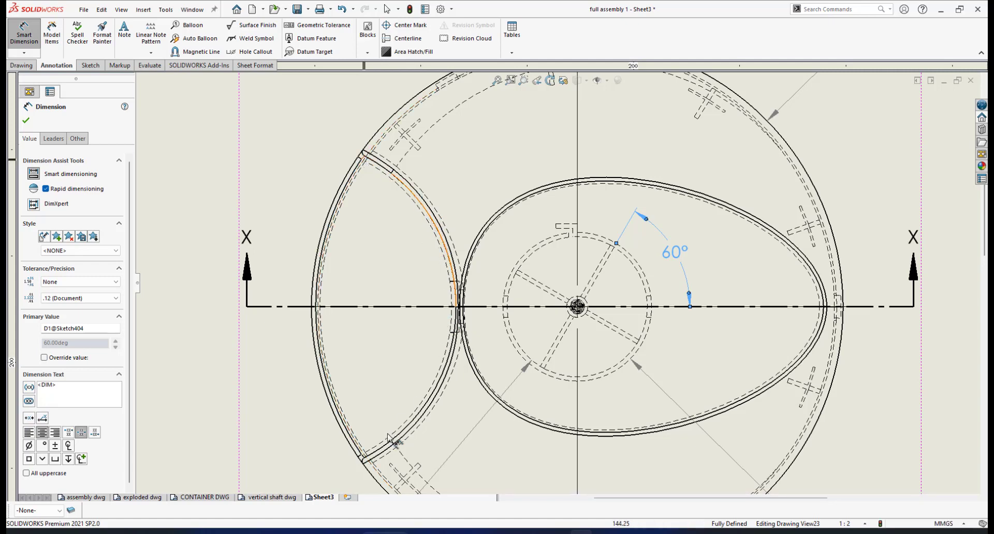
Step: Place an R40.00 radius dimension on the left curved wall of the plan view
{"action": "scroll", "coordinate": [379, 183], "scroll_direction": "down", "scroll_amount": 1}
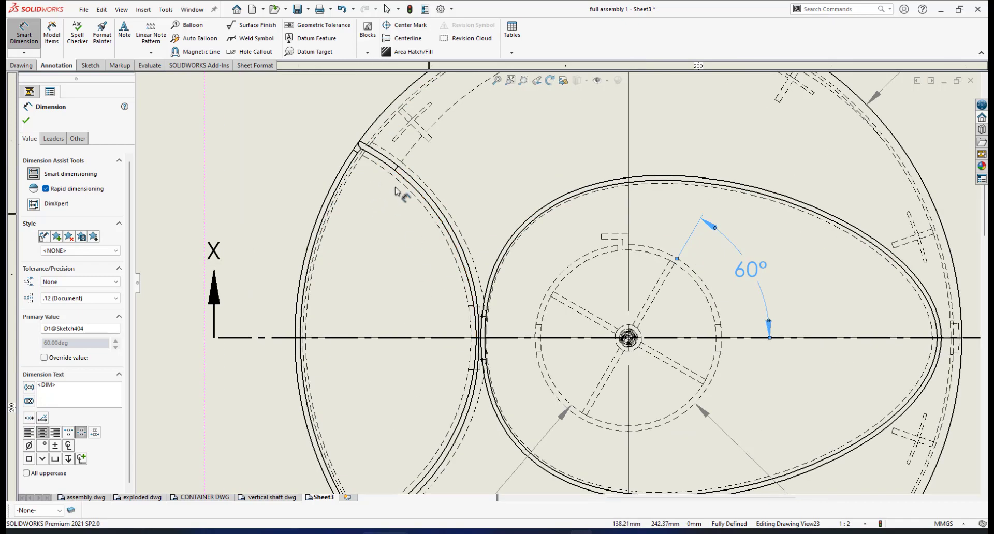
{"action": "left_click", "coordinate": [451, 241]}
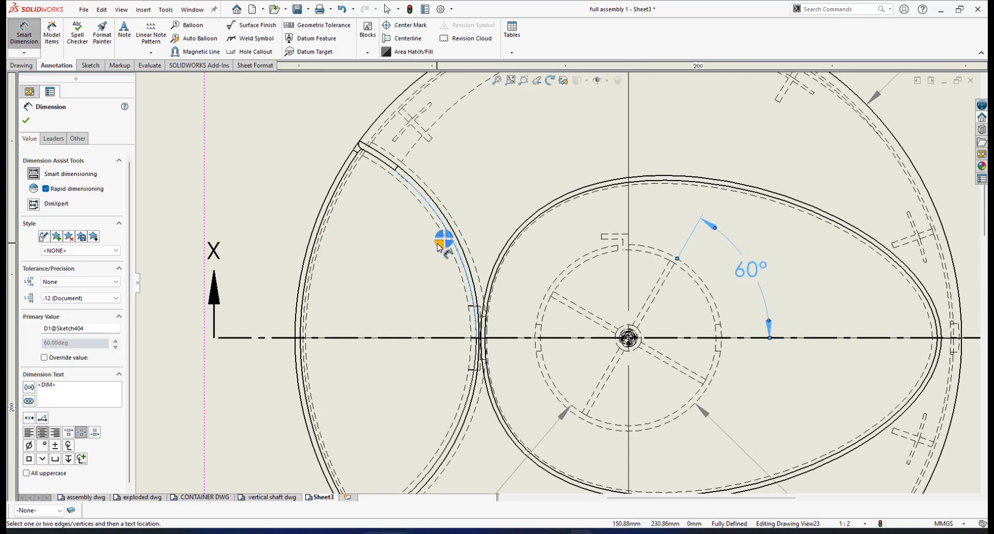
{"action": "scroll", "coordinate": [439, 248], "scroll_direction": "up", "scroll_amount": 3}
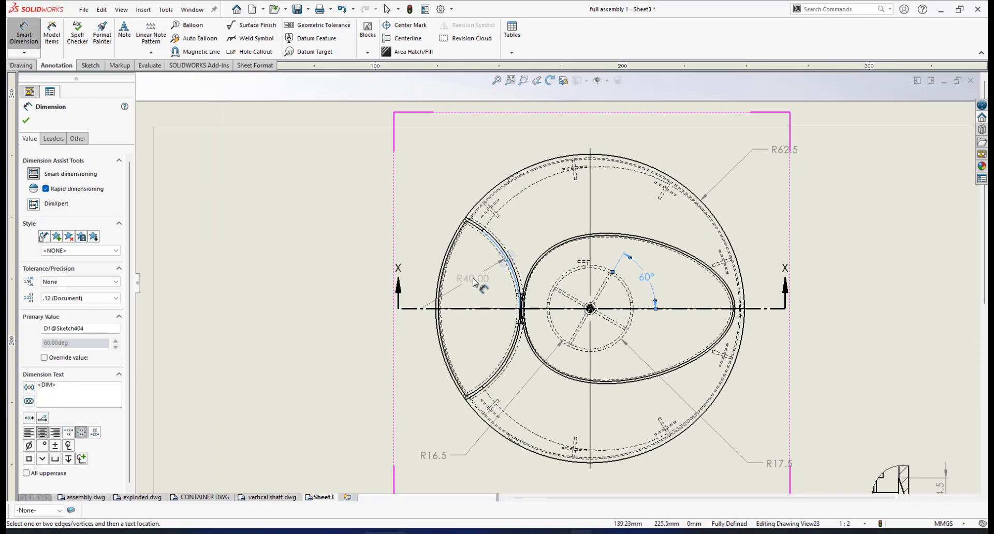
{"action": "left_click", "coordinate": [472, 282]}
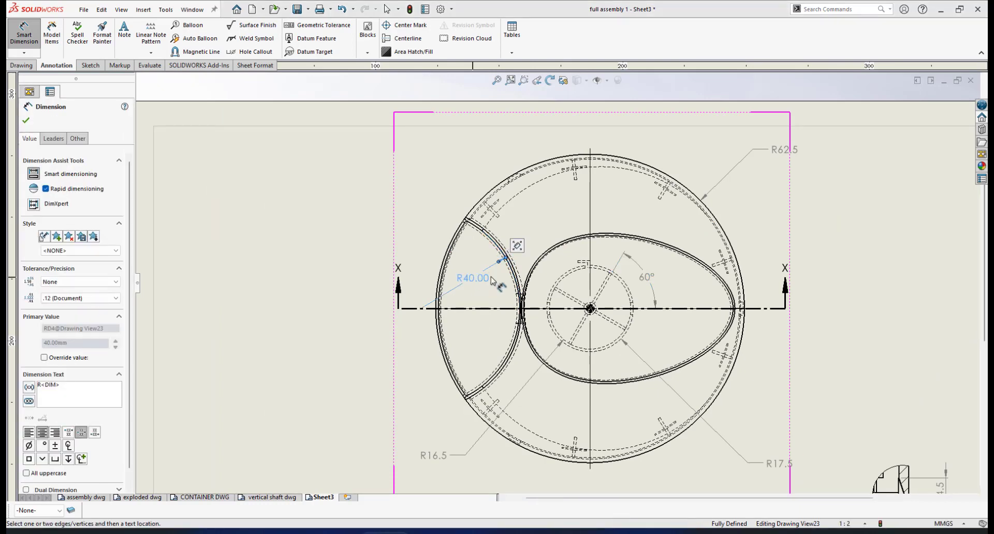
{"action": "scroll", "coordinate": [493, 282], "scroll_direction": "down", "scroll_amount": 2}
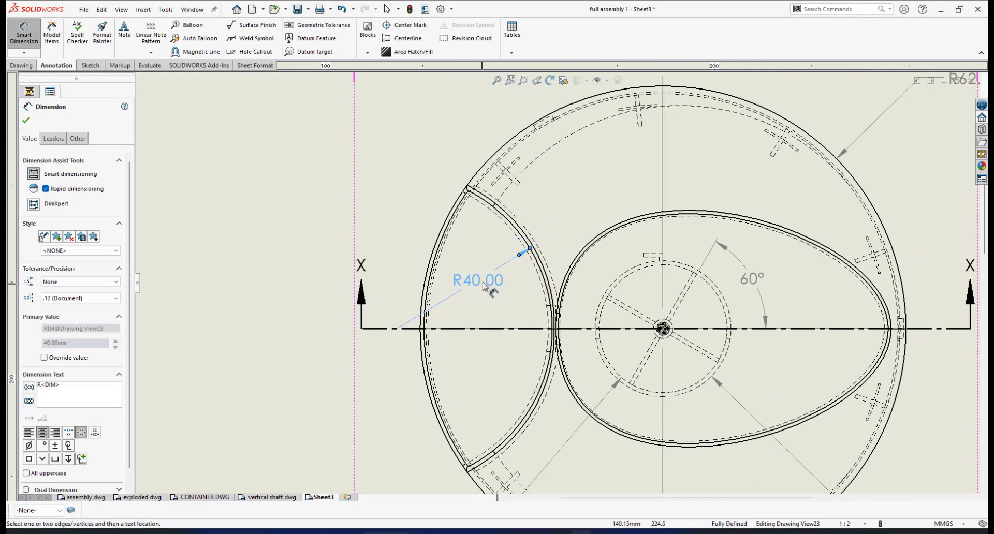
Step: Align the R40 text along its leader with a custom position and show it without decimals
{"action": "left_click", "coordinate": [54, 138]}
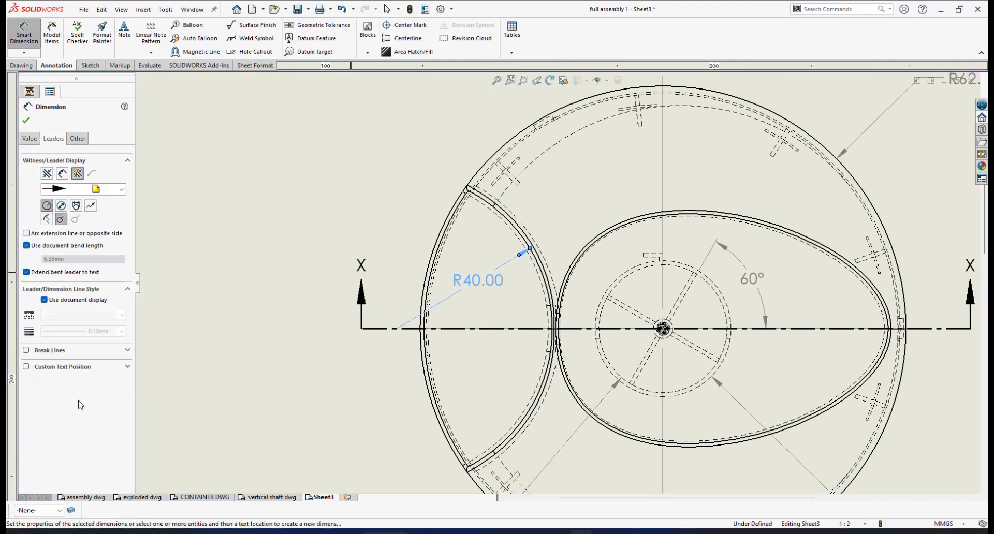
{"action": "left_click", "coordinate": [27, 367]}
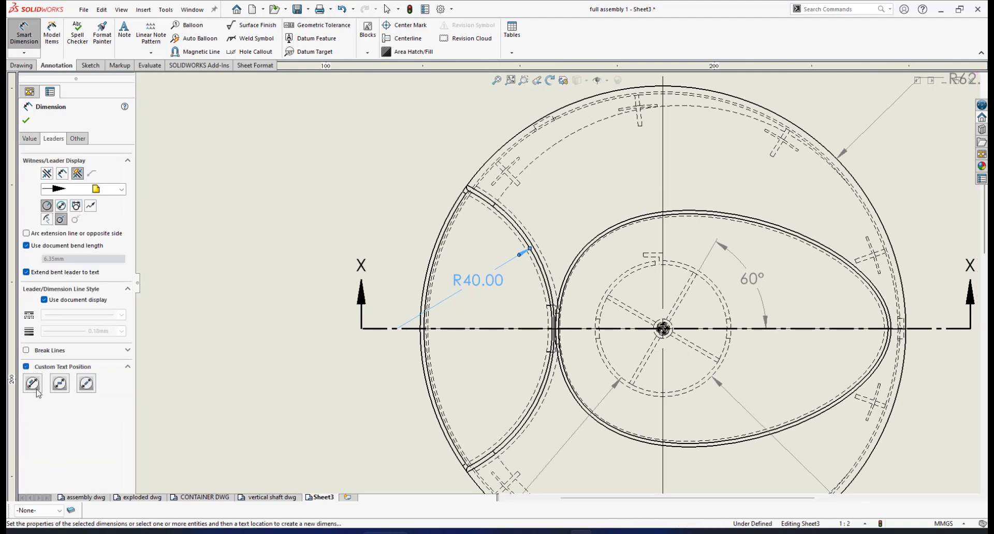
{"action": "left_click", "coordinate": [32, 384]}
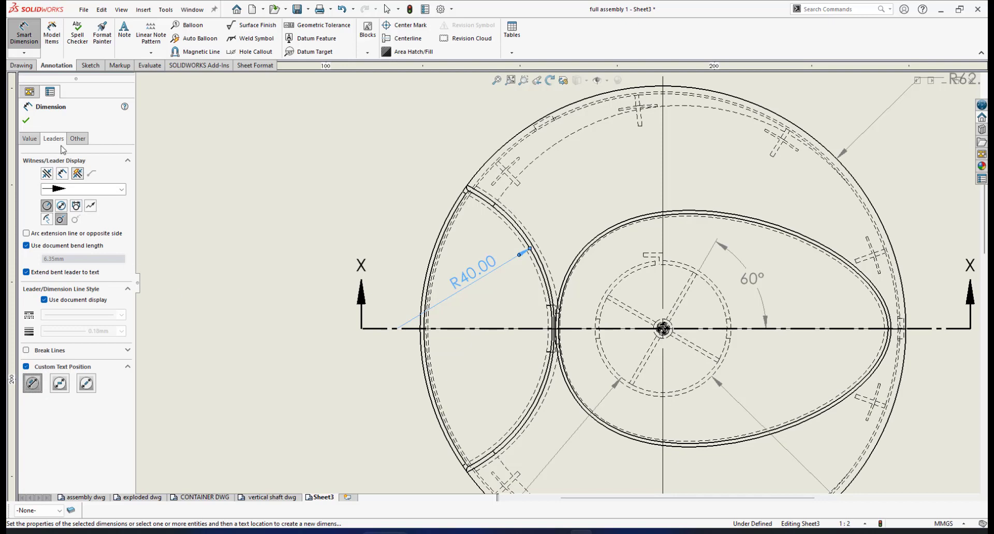
{"action": "left_click", "coordinate": [31, 139]}
{"action": "left_click", "coordinate": [110, 297]}
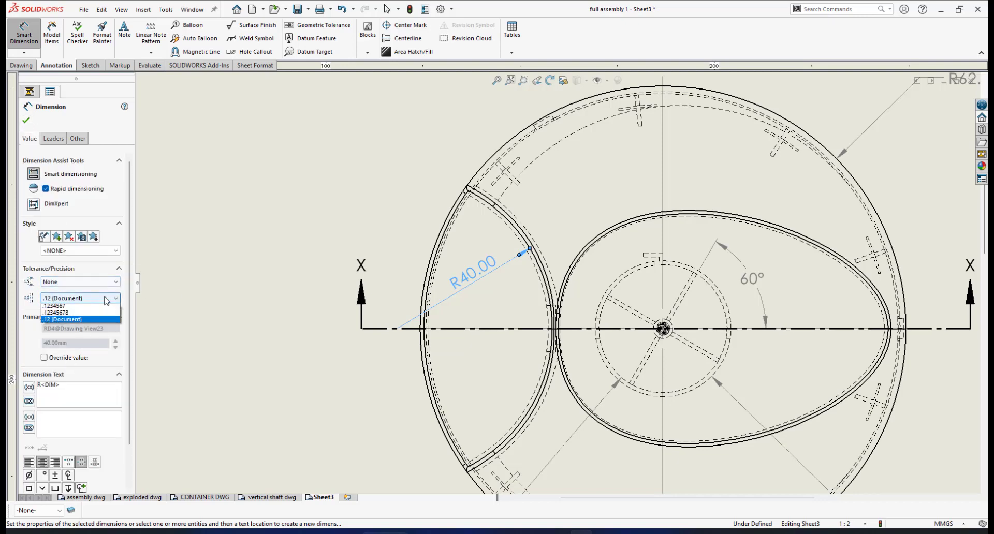
{"action": "left_click", "coordinate": [57, 310]}
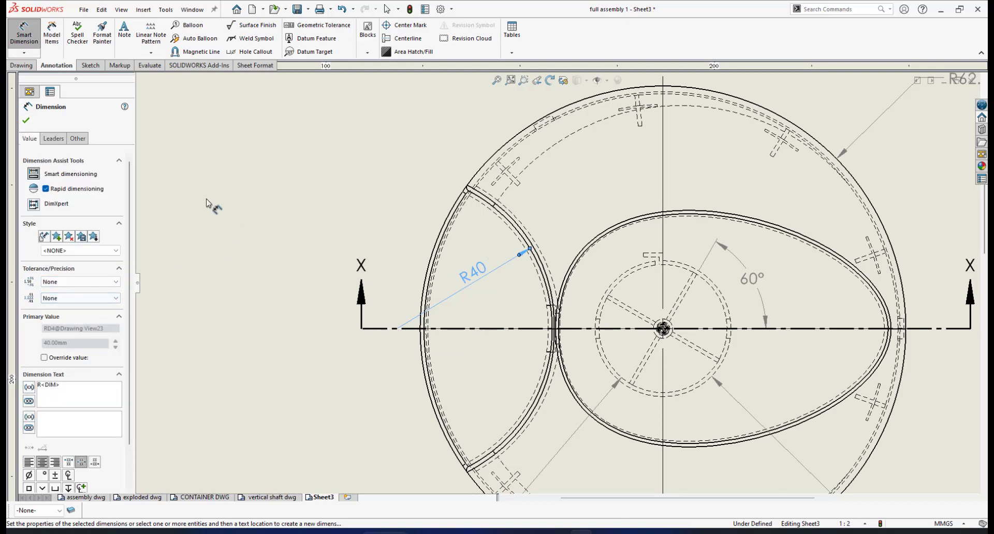
{"action": "left_click", "coordinate": [24, 126]}
{"action": "scroll", "coordinate": [588, 270], "scroll_direction": "up", "scroll_amount": 3}
{"action": "scroll", "coordinate": [716, 223], "scroll_direction": "down", "scroll_amount": 2}
{"action": "scroll", "coordinate": [711, 215], "scroll_direction": "up", "scroll_amount": 1}
{"action": "scroll", "coordinate": [689, 217], "scroll_direction": "down", "scroll_amount": 3}
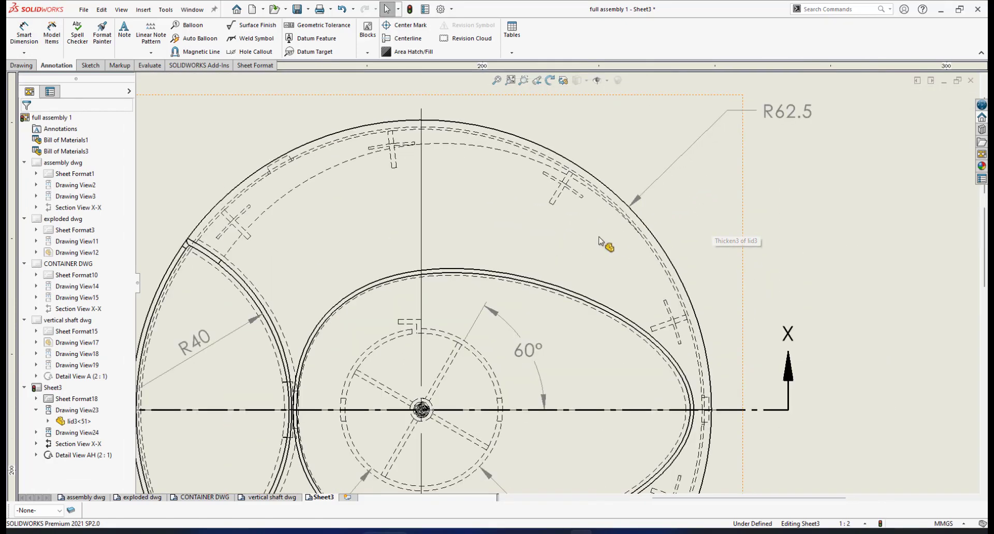
{"action": "left_click", "coordinate": [546, 199]}
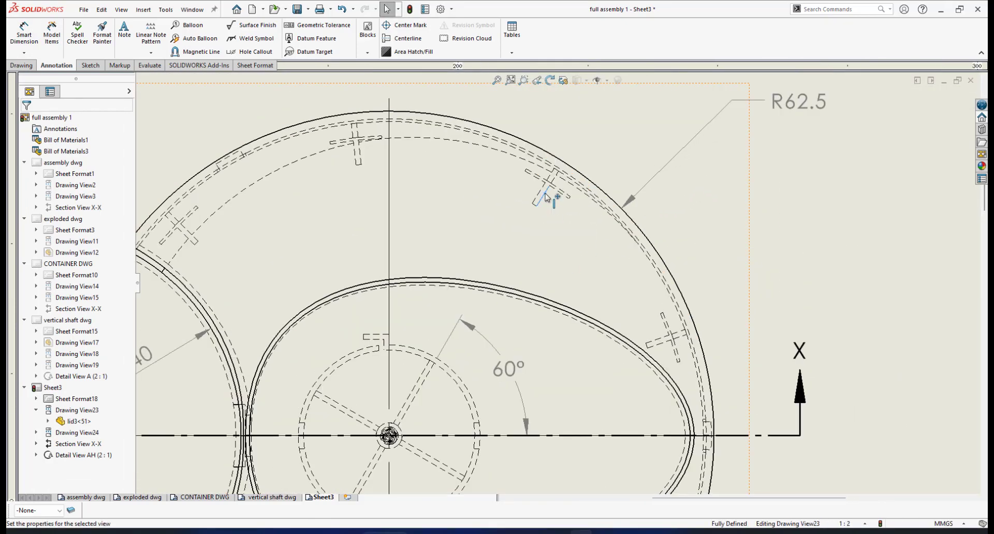
Step: Dimension the 38.57° angle between the two upper-right rim slot edges, then drag R62.5 left
{"action": "left_click", "coordinate": [657, 344]}
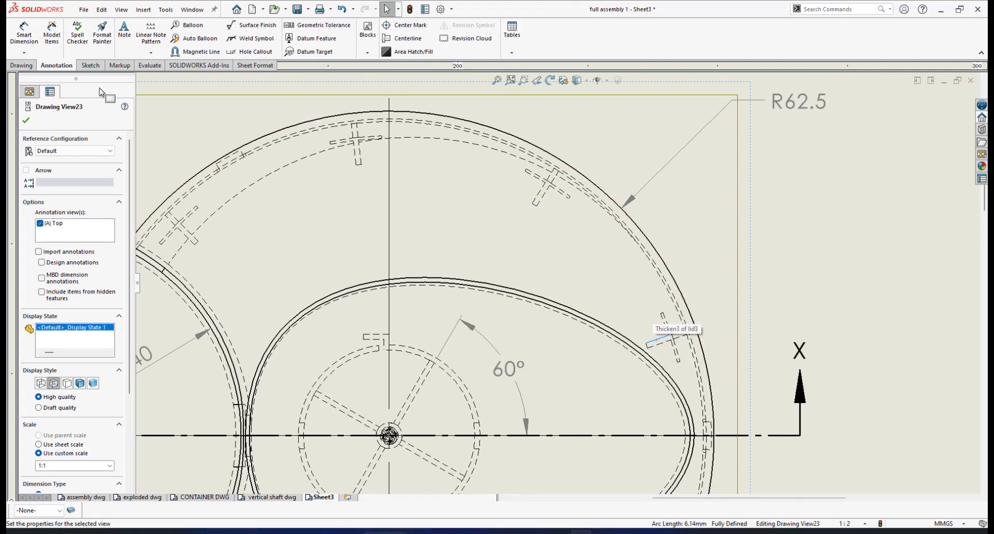
{"action": "left_click", "coordinate": [17, 43]}
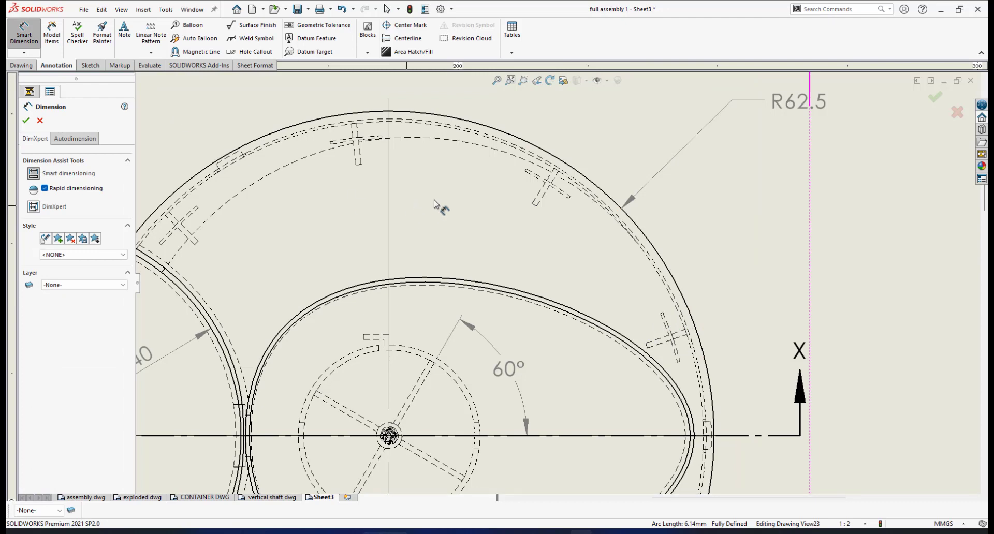
{"action": "left_click", "coordinate": [544, 199]}
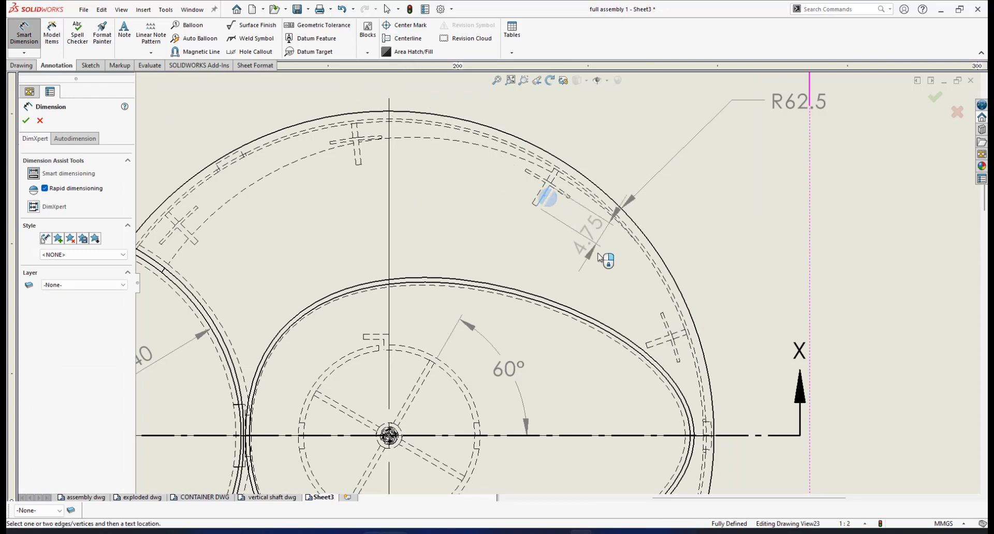
{"action": "left_click", "coordinate": [658, 343]}
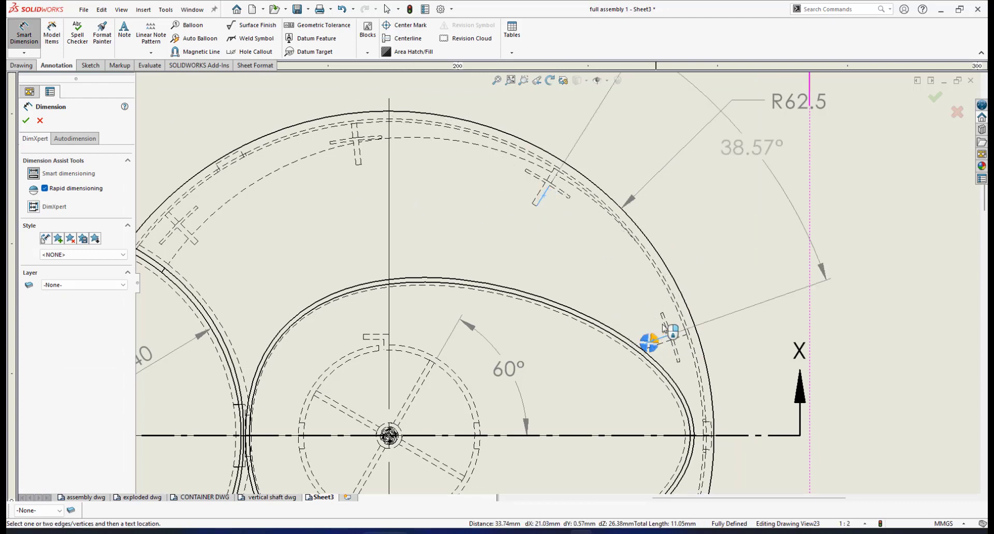
{"action": "key", "text": "z"}
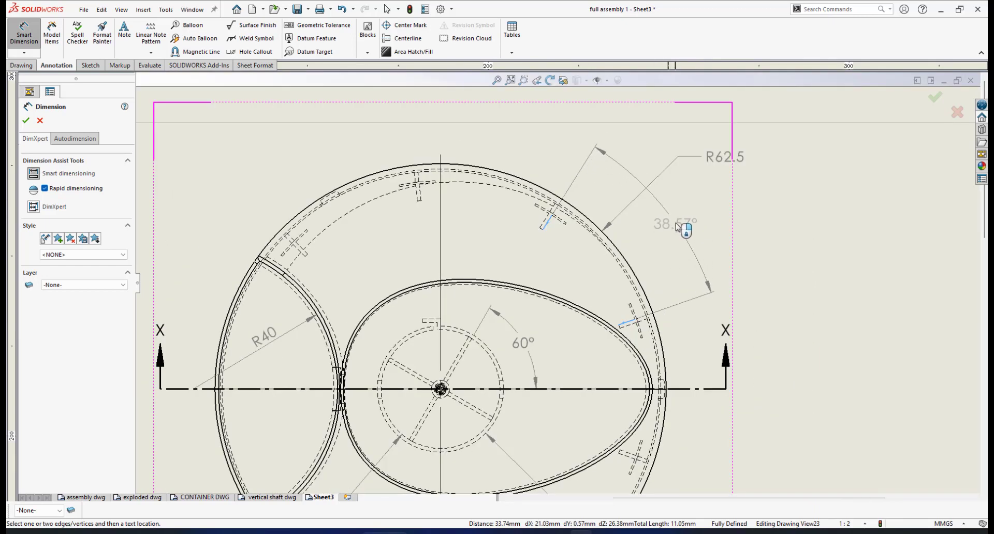
{"action": "left_click", "coordinate": [672, 223]}
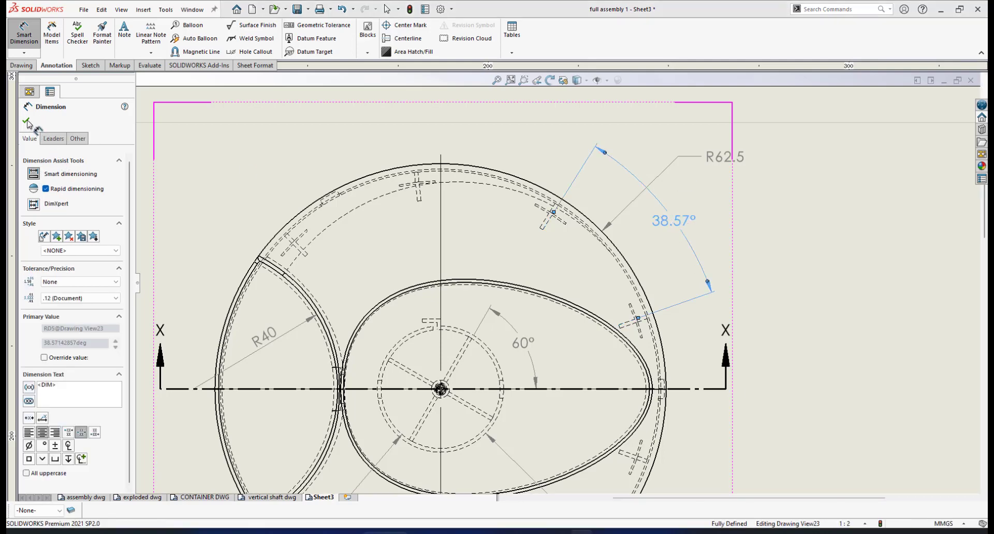
{"action": "key", "text": "Escape"}
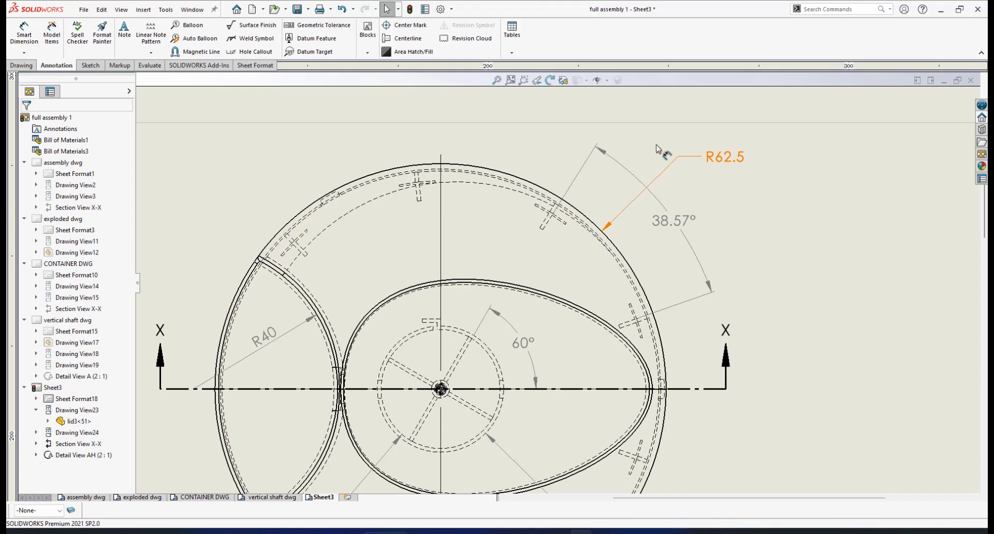
{"action": "left_click_drag", "start_coordinate": [691, 156], "coordinate": [471, 151]}
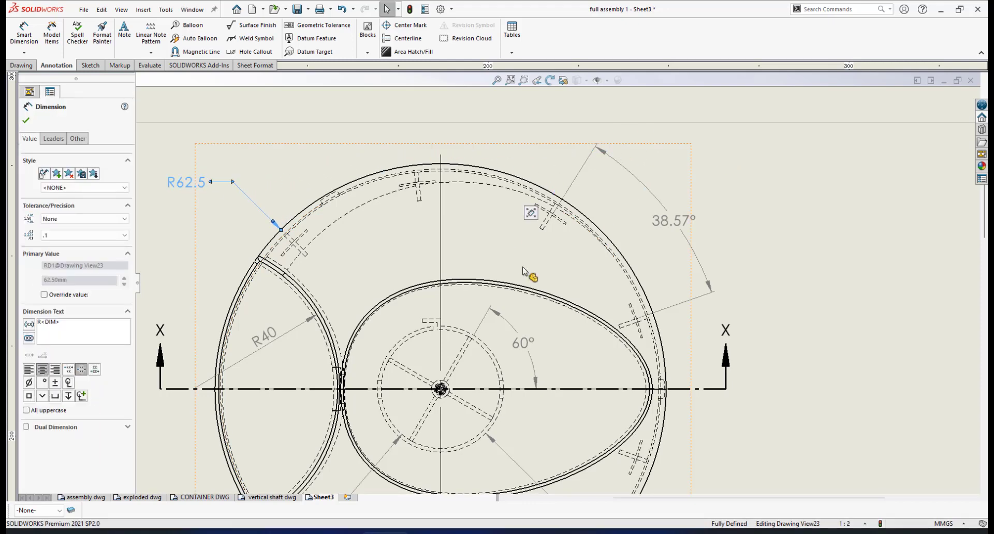
Step: Add a 90° angle dimension between the two left-side rim slots, placed left of the lid
{"action": "scroll", "coordinate": [523, 266], "scroll_direction": "up", "scroll_amount": 2}
{"action": "scroll", "coordinate": [441, 301], "scroll_direction": "up", "scroll_amount": 1}
{"action": "scroll", "coordinate": [466, 301], "scroll_direction": "down", "scroll_amount": 5}
{"action": "scroll", "coordinate": [596, 292], "scroll_direction": "up", "scroll_amount": 3}
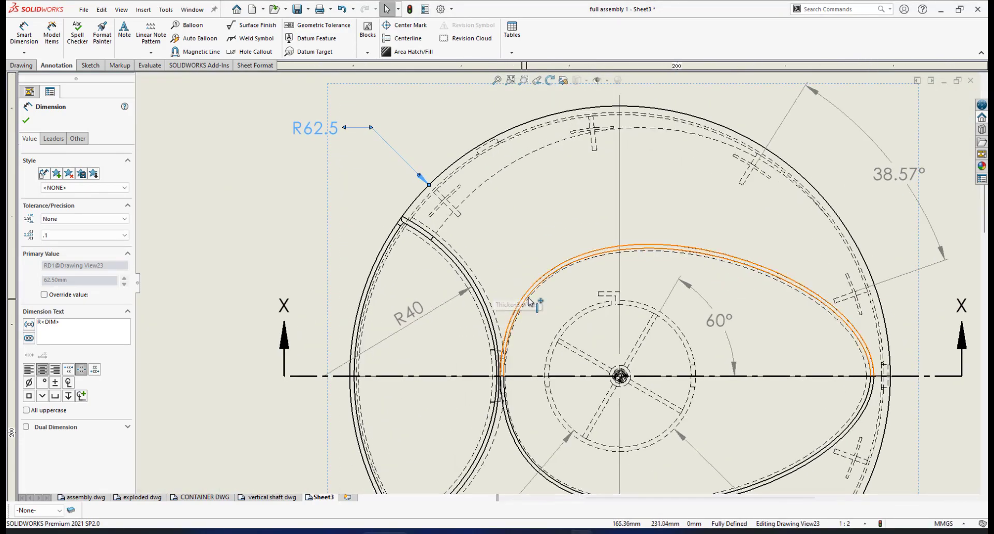
{"action": "scroll", "coordinate": [575, 340], "scroll_direction": "up", "scroll_amount": 1}
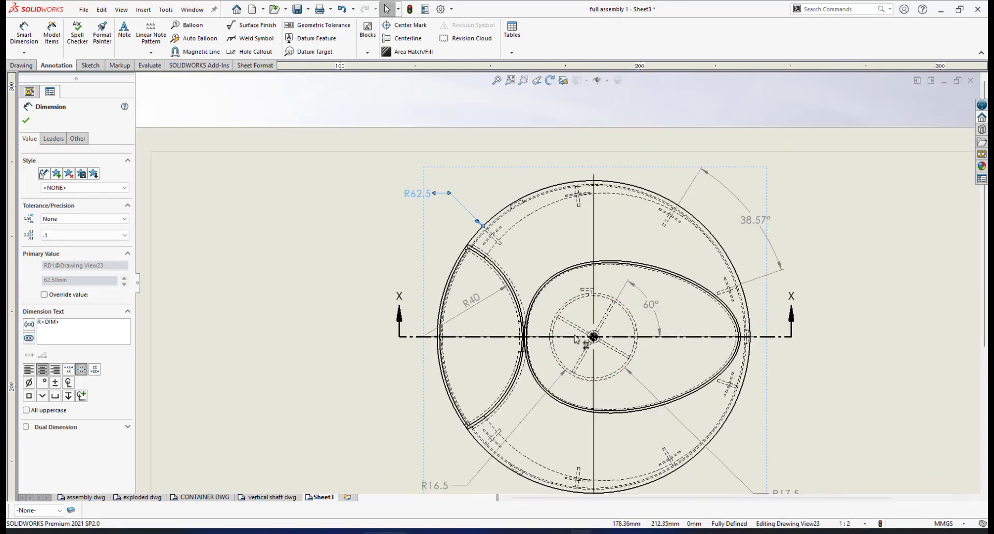
{"action": "scroll", "coordinate": [489, 224], "scroll_direction": "down", "scroll_amount": 2}
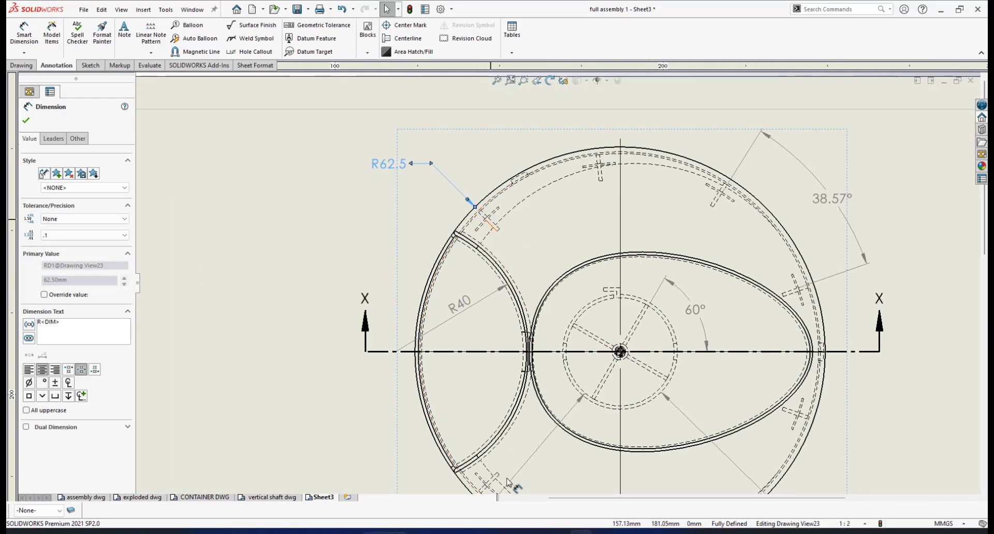
{"action": "left_click", "coordinate": [22, 35]}
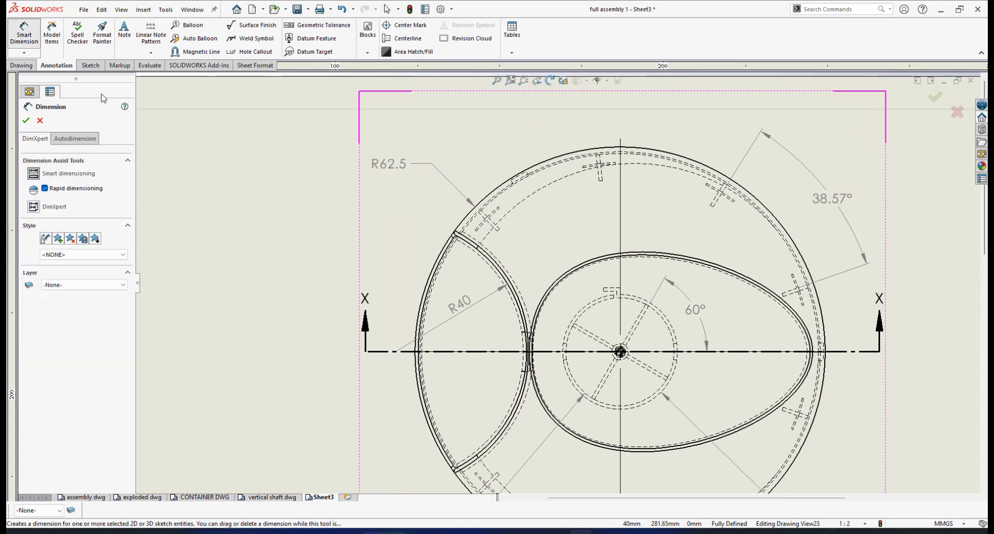
{"action": "scroll", "coordinate": [491, 239], "scroll_direction": "down", "scroll_amount": 1}
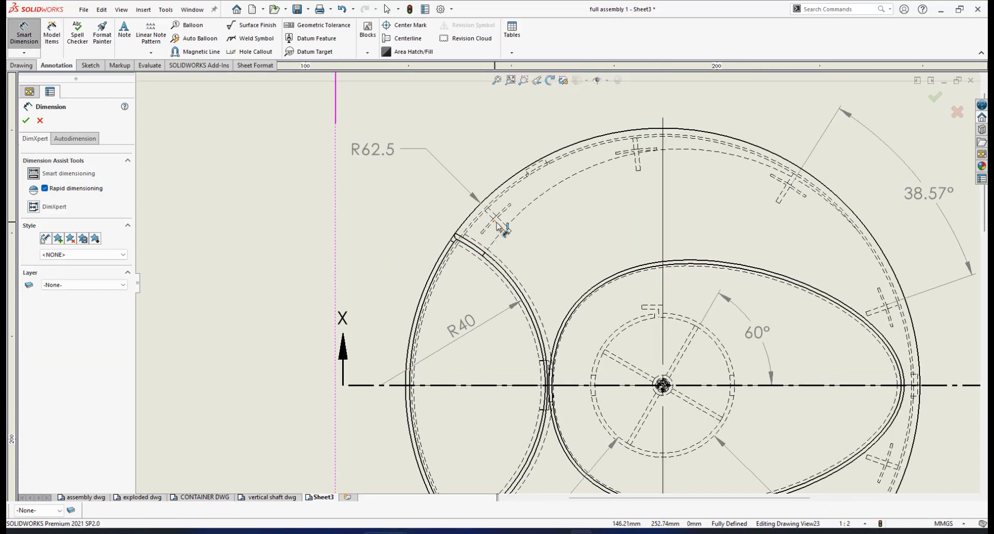
{"action": "scroll", "coordinate": [517, 304], "scroll_direction": "up", "scroll_amount": 3}
{"action": "scroll", "coordinate": [539, 402], "scroll_direction": "down", "scroll_amount": 3}
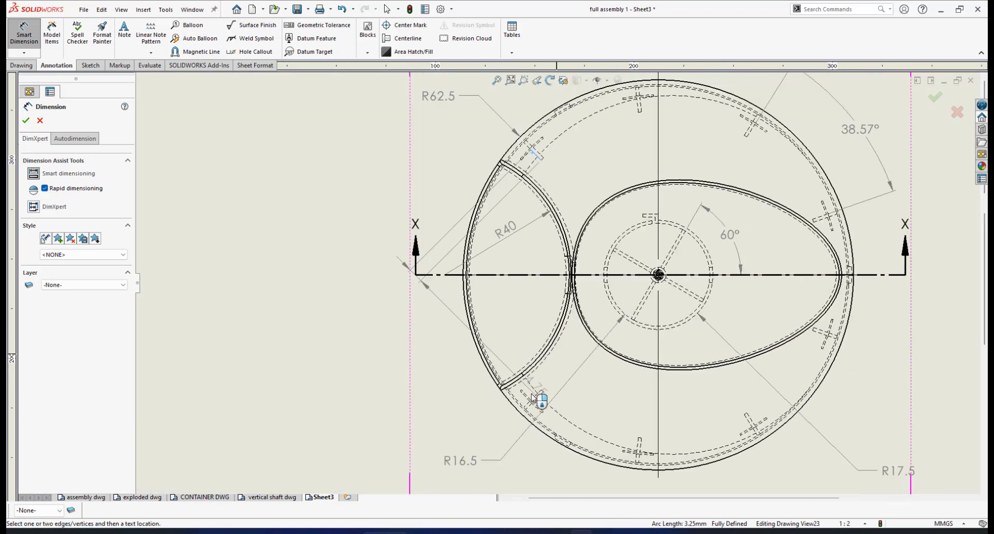
{"action": "left_click", "coordinate": [540, 382]}
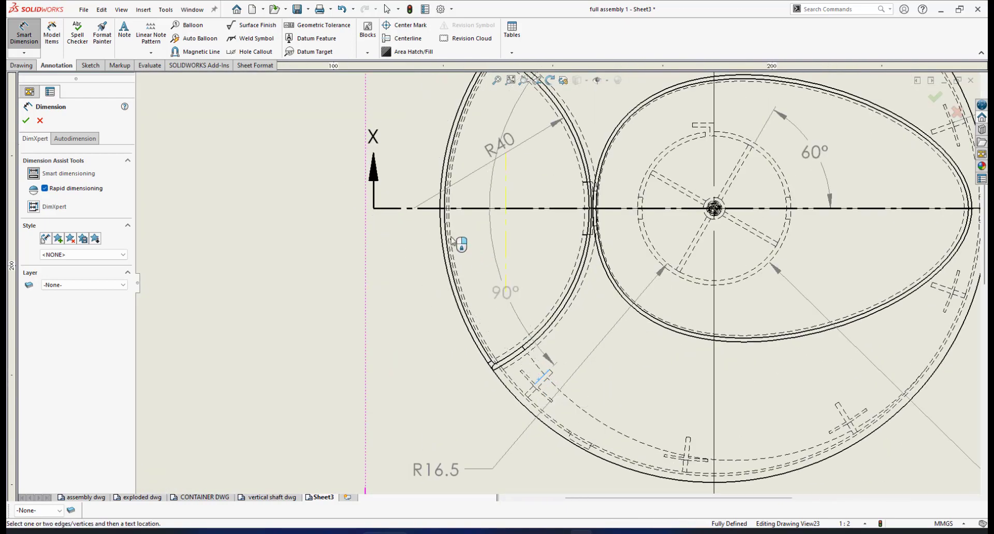
{"action": "scroll", "coordinate": [381, 206], "scroll_direction": "up", "scroll_amount": 3}
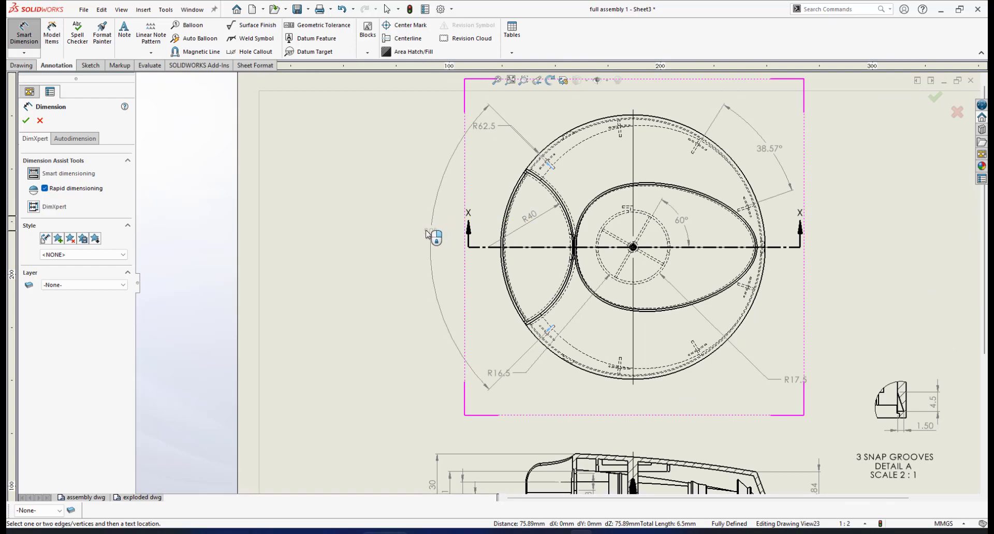
{"action": "left_click", "coordinate": [432, 247]}
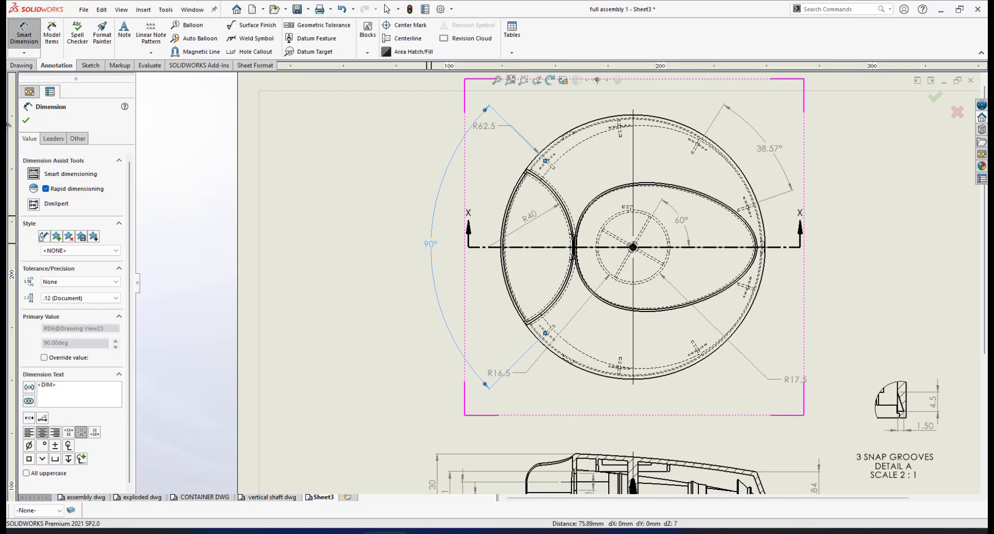
{"action": "left_click", "coordinate": [27, 121]}
Step: Move the R62.5 label toward the lid's top and line up R16.5 with R17.5
{"action": "scroll", "coordinate": [492, 186], "scroll_direction": "down", "scroll_amount": 5}
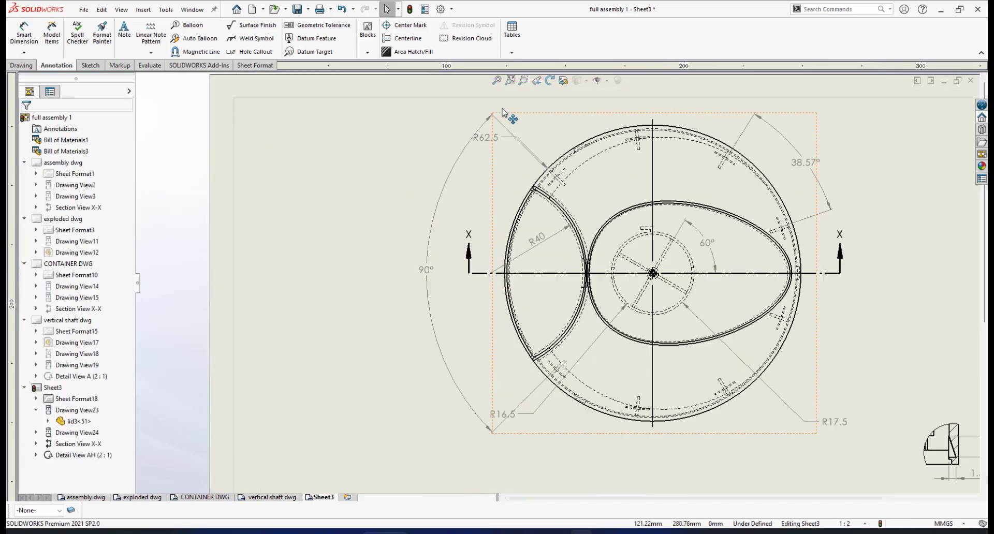
{"action": "left_click_drag", "start_coordinate": [486, 191], "coordinate": [562, 164]}
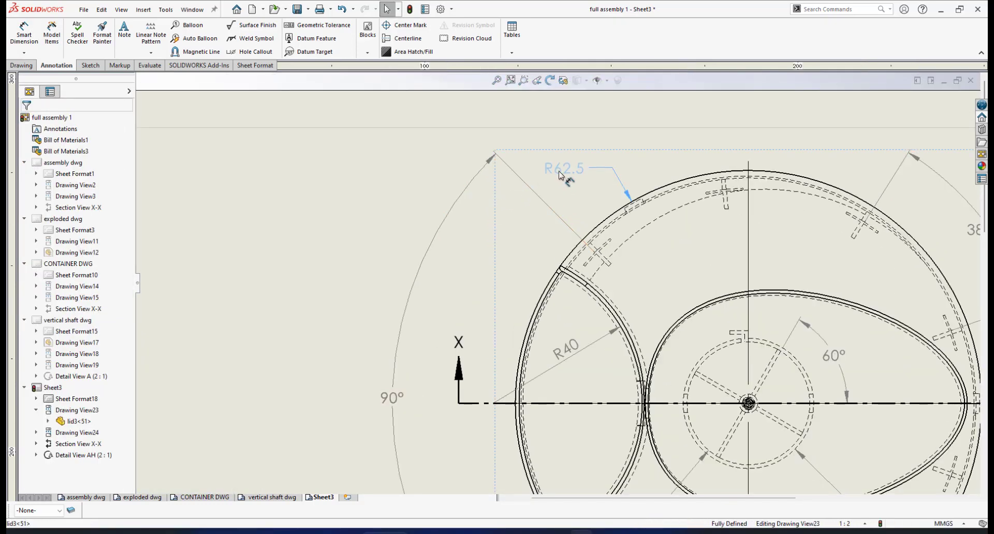
{"action": "scroll", "coordinate": [670, 313], "scroll_direction": "up", "scroll_amount": 5}
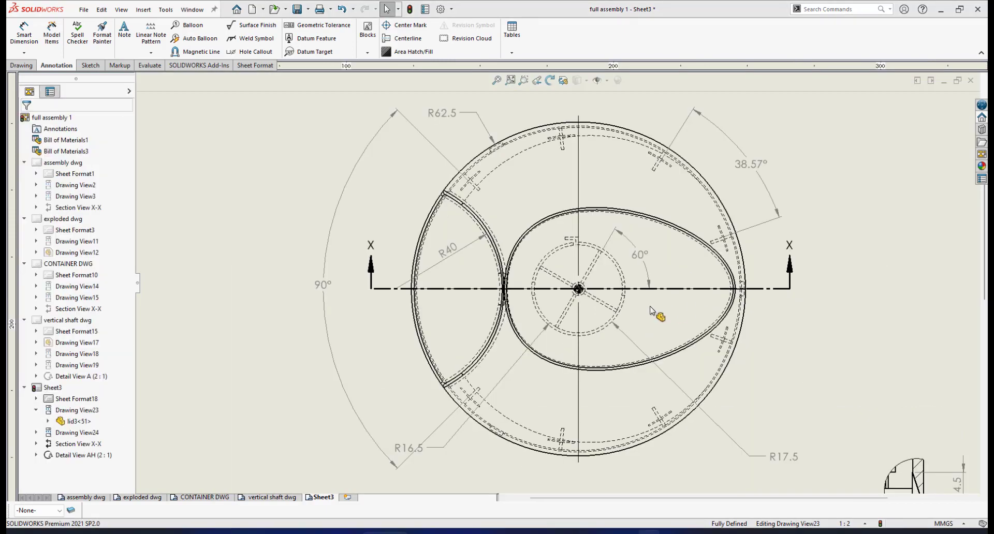
{"action": "scroll", "coordinate": [634, 319], "scroll_direction": "up", "scroll_amount": 3}
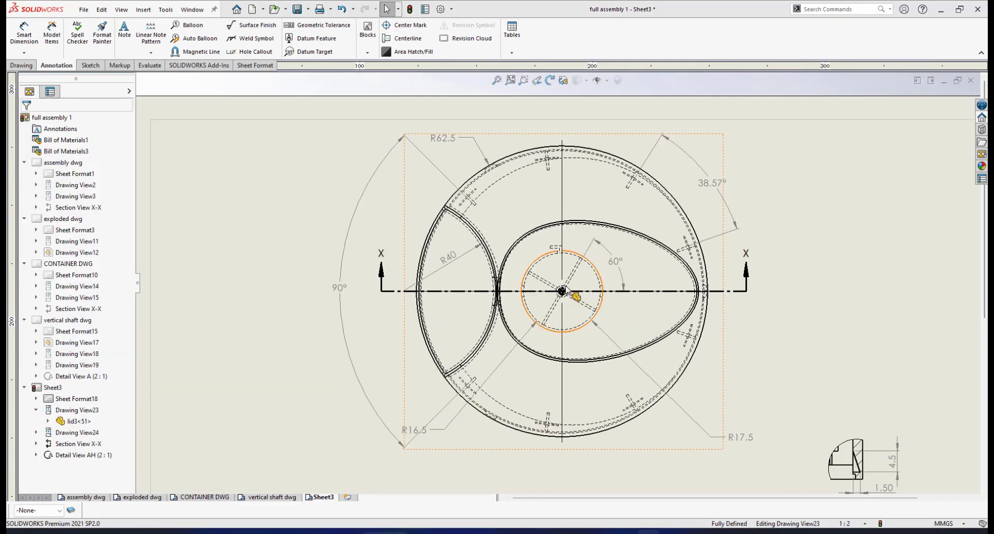
{"action": "scroll", "coordinate": [592, 306], "scroll_direction": "down", "scroll_amount": 3}
{"action": "scroll", "coordinate": [440, 393], "scroll_direction": "down", "scroll_amount": 2}
{"action": "left_click_drag", "start_coordinate": [357, 449], "coordinate": [405, 457]}
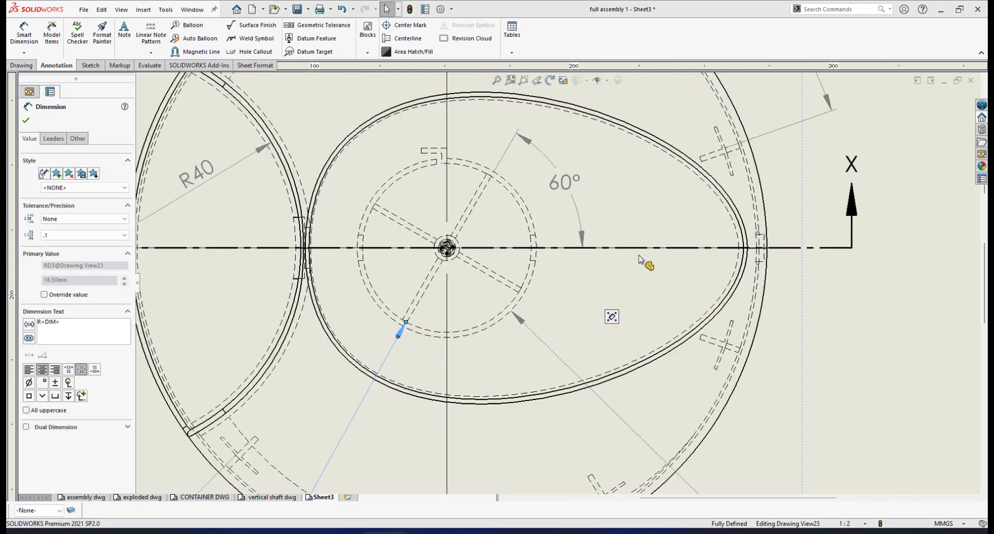
Step: Dimension the slot width beside the section line as 5, with no decimals
{"action": "scroll", "coordinate": [649, 261], "scroll_direction": "down", "scroll_amount": 4}
{"action": "left_click", "coordinate": [24, 33]}
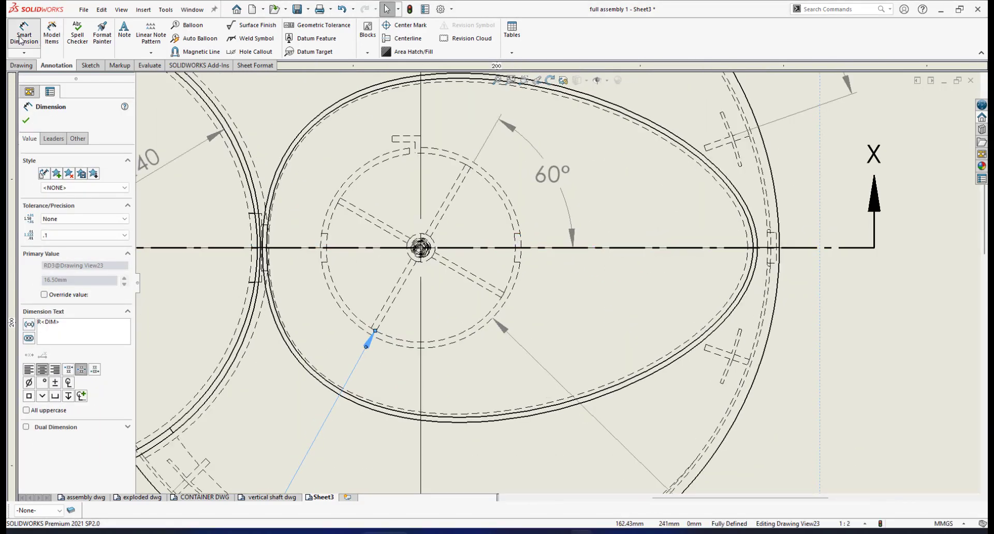
{"action": "scroll", "coordinate": [549, 227], "scroll_direction": "down", "scroll_amount": 2}
{"action": "left_click", "coordinate": [513, 242]}
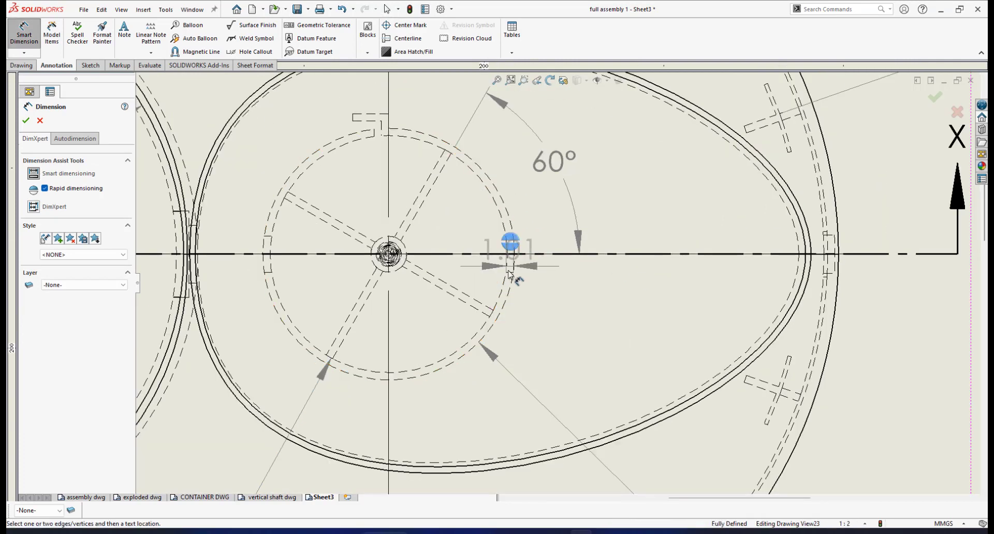
{"action": "left_click", "coordinate": [510, 274]}
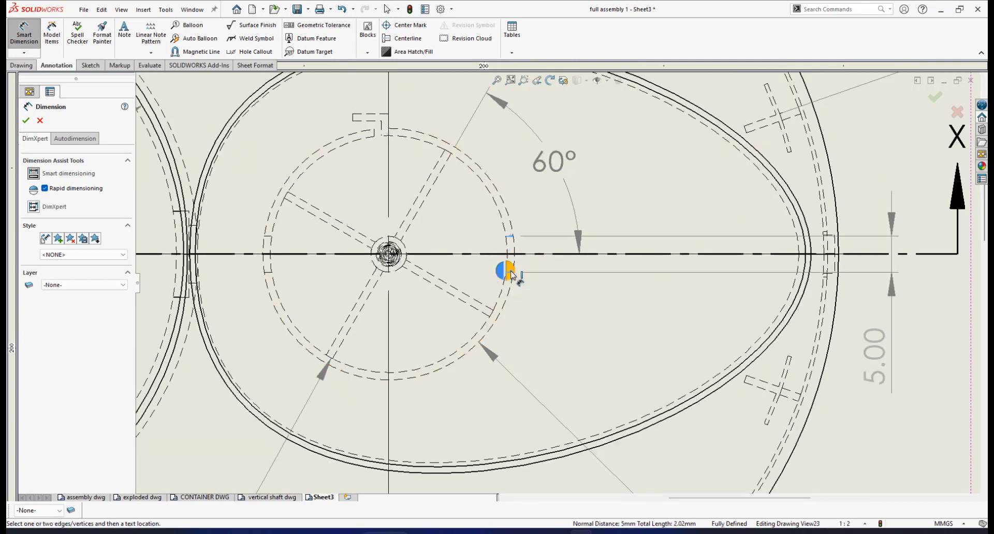
{"action": "left_click", "coordinate": [510, 270]}
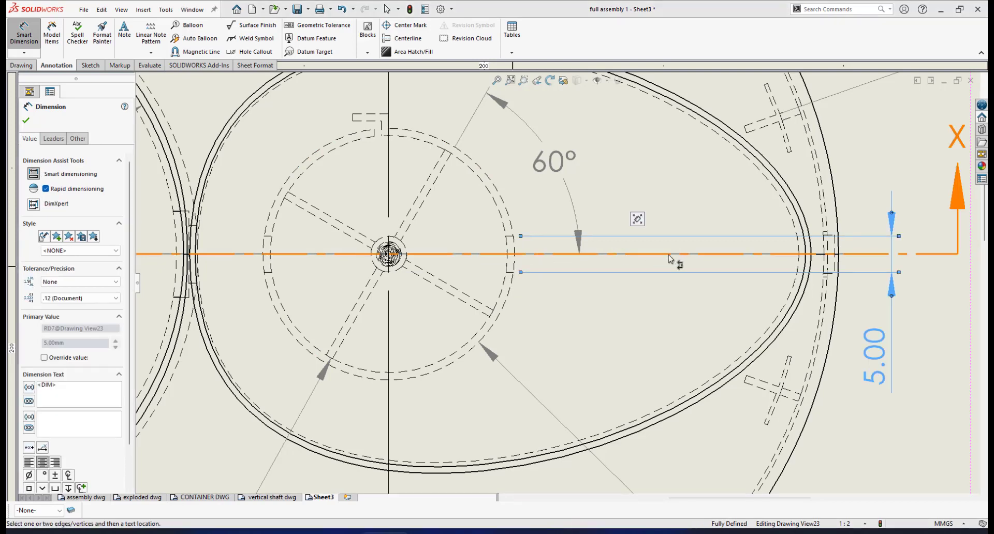
{"action": "scroll", "coordinate": [669, 257], "scroll_direction": "up", "scroll_amount": 1}
{"action": "scroll", "coordinate": [781, 263], "scroll_direction": "down", "scroll_amount": 1}
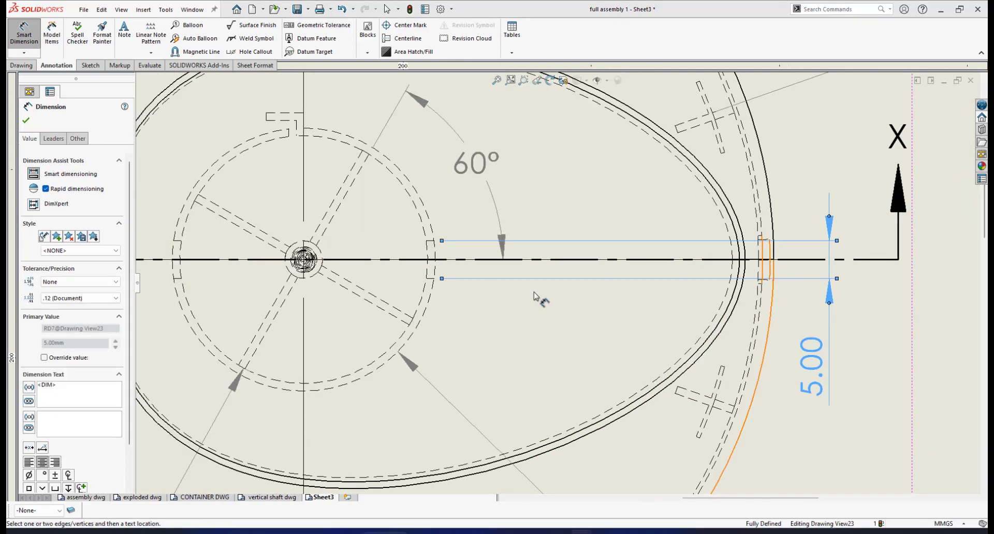
{"action": "left_click", "coordinate": [113, 298]}
{"action": "left_click", "coordinate": [109, 307]}
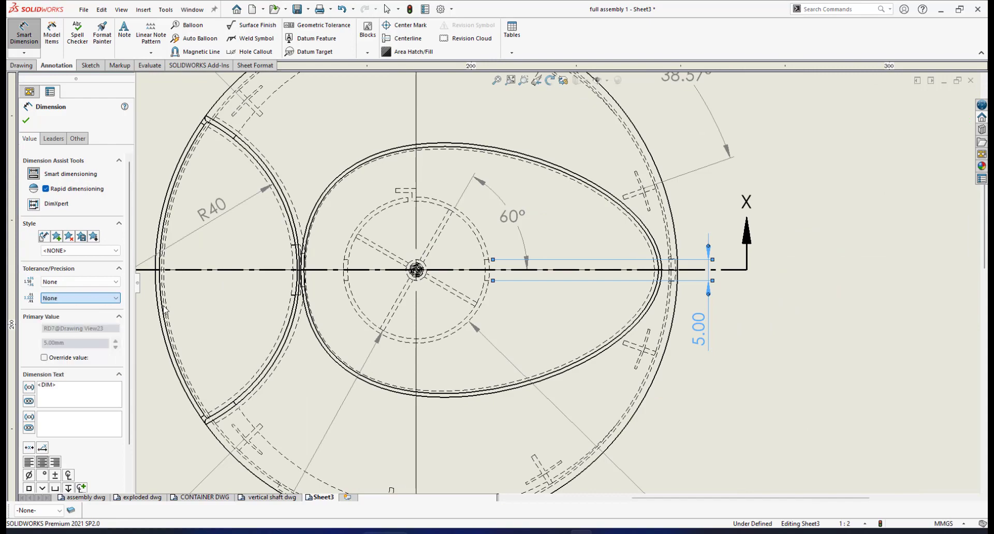
{"action": "left_click", "coordinate": [508, 298]}
{"action": "scroll", "coordinate": [509, 296], "scroll_direction": "down", "scroll_amount": 2}
{"action": "scroll", "coordinate": [530, 282], "scroll_direction": "down", "scroll_amount": 1}
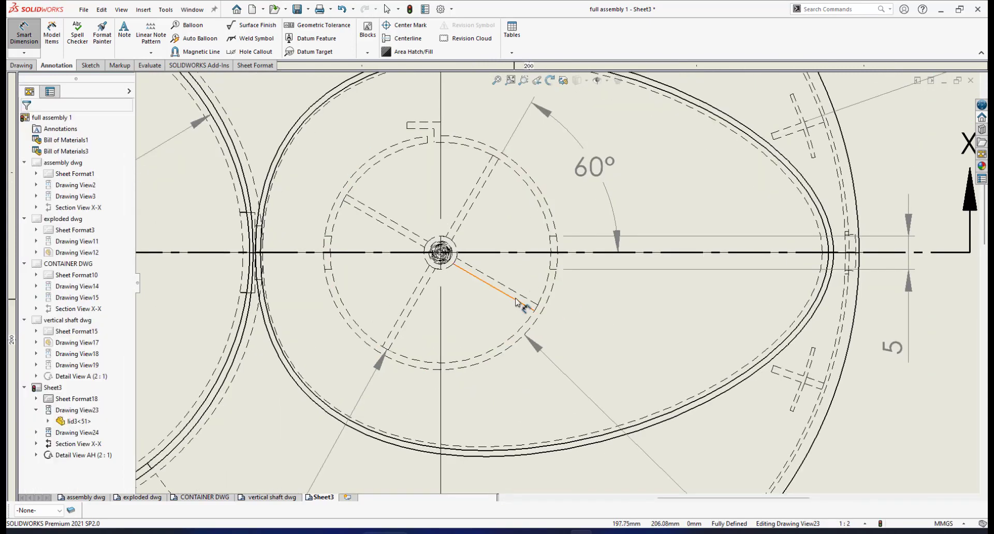
{"action": "scroll", "coordinate": [536, 335], "scroll_direction": "up", "scroll_amount": 3}
{"action": "scroll", "coordinate": [546, 353], "scroll_direction": "up", "scroll_amount": 3}
{"action": "scroll", "coordinate": [528, 355], "scroll_direction": "down", "scroll_amount": 2}
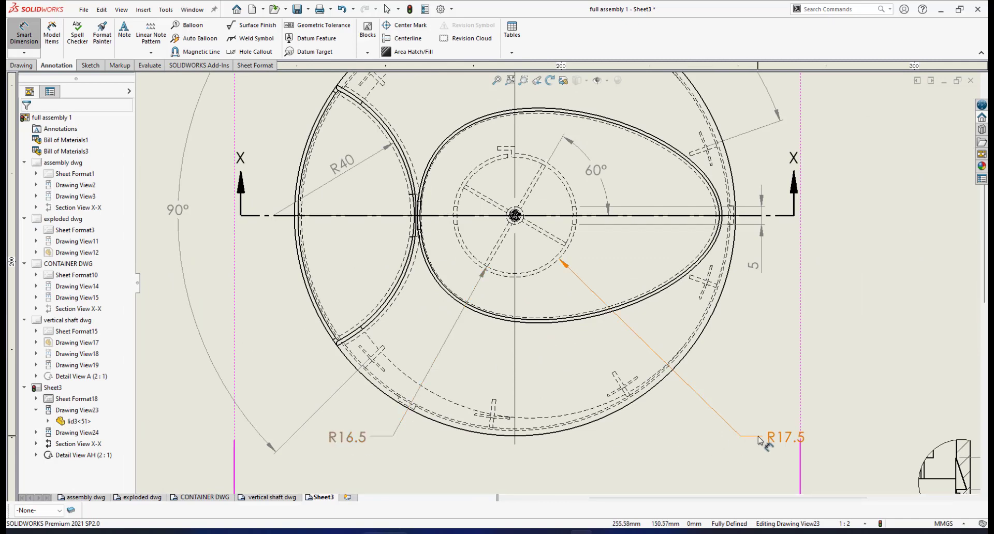
{"action": "scroll", "coordinate": [589, 217], "scroll_direction": "down", "scroll_amount": 3}
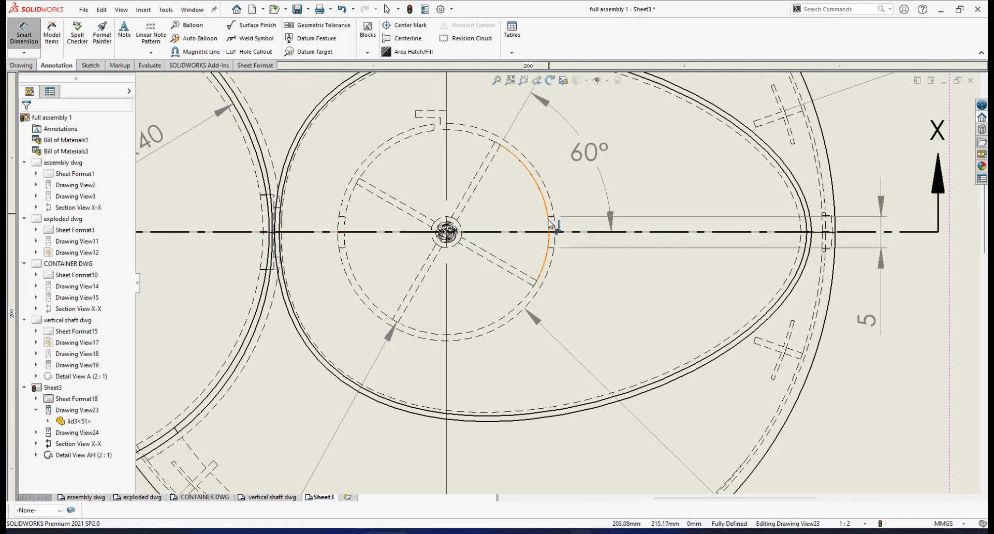
{"action": "scroll", "coordinate": [559, 233], "scroll_direction": "down", "scroll_amount": 1}
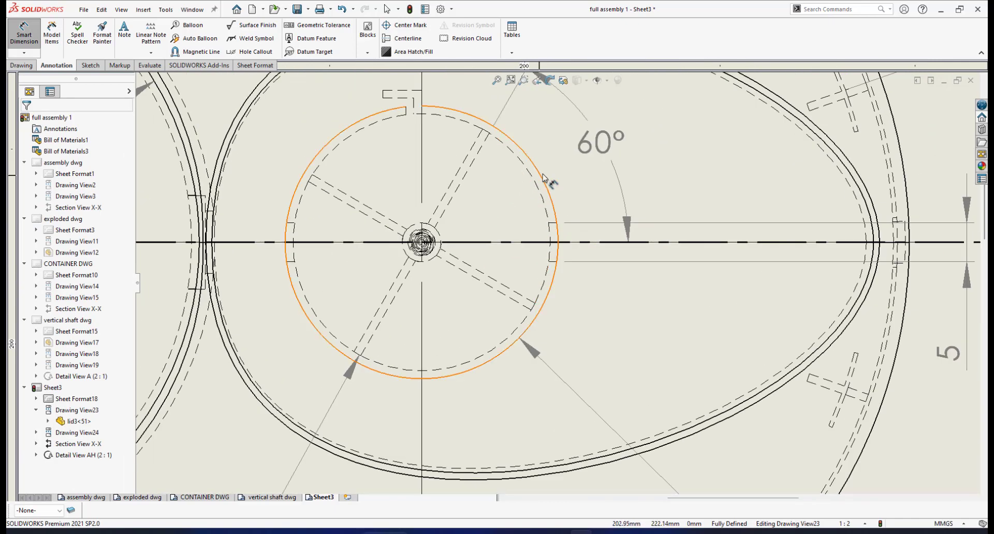
{"action": "scroll", "coordinate": [565, 290], "scroll_direction": "up", "scroll_amount": 3}
{"action": "scroll", "coordinate": [591, 302], "scroll_direction": "up", "scroll_amount": 3}
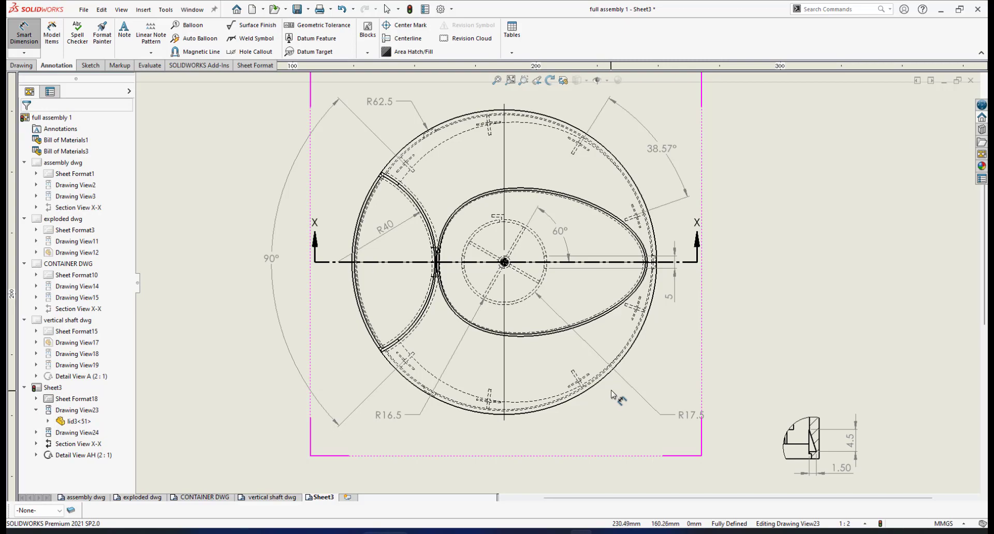
{"action": "scroll", "coordinate": [612, 394], "scroll_direction": "down", "scroll_amount": 4}
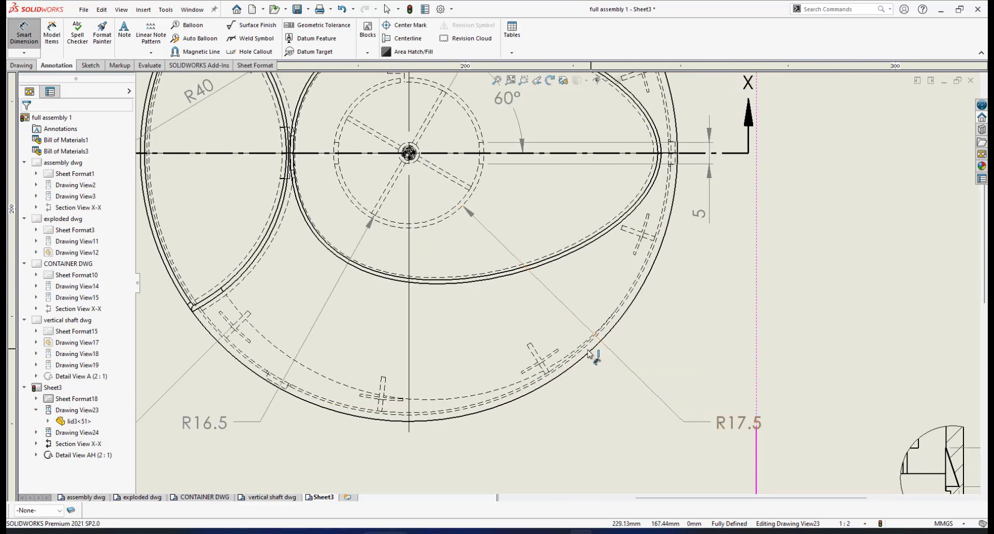
{"action": "scroll", "coordinate": [589, 353], "scroll_direction": "down", "scroll_amount": 1}
{"action": "scroll", "coordinate": [539, 331], "scroll_direction": "up", "scroll_amount": 5}
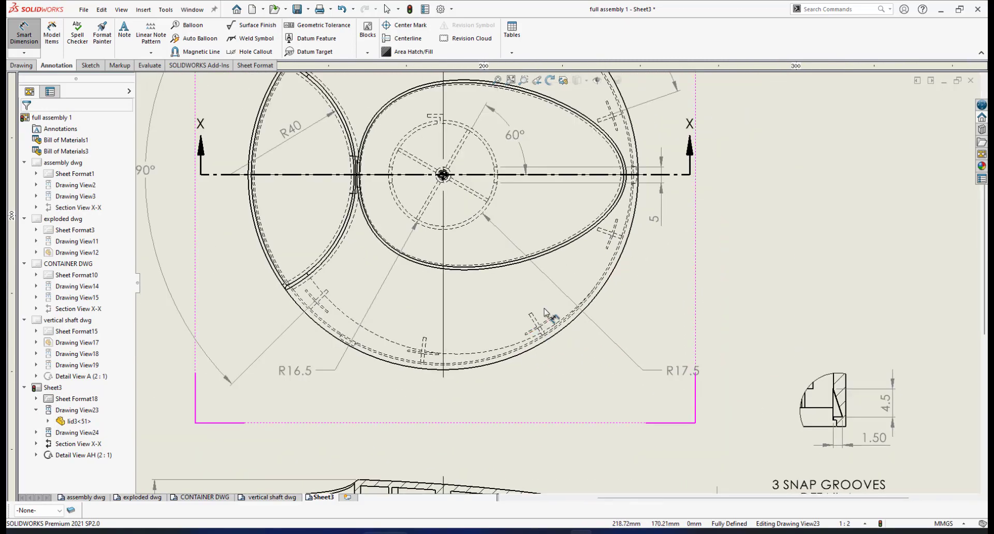
{"action": "scroll", "coordinate": [536, 331], "scroll_direction": "down", "scroll_amount": 2}
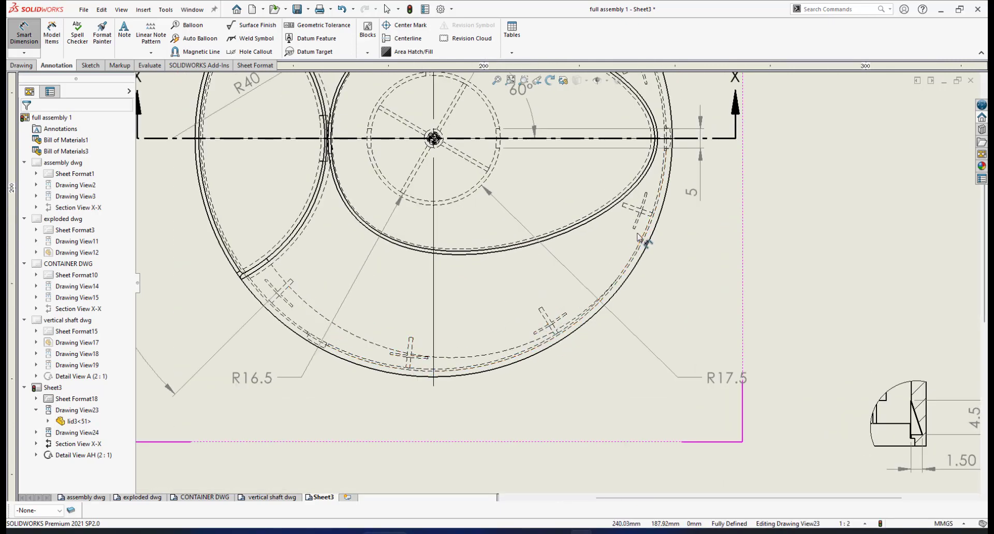
{"action": "scroll", "coordinate": [637, 238], "scroll_direction": "up", "scroll_amount": 3}
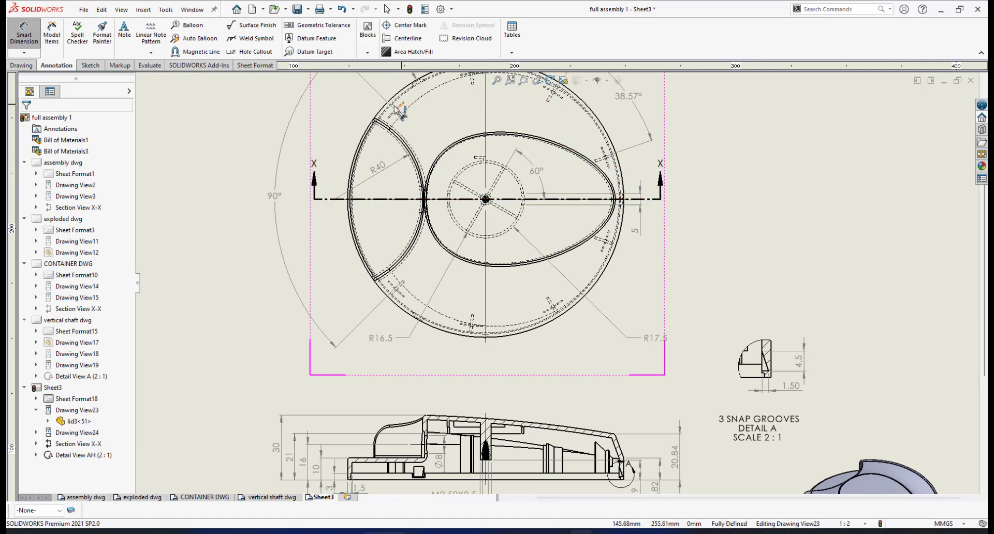
{"action": "scroll", "coordinate": [554, 295], "scroll_direction": "down", "scroll_amount": 3}
{"action": "scroll", "coordinate": [557, 287], "scroll_direction": "down", "scroll_amount": 2}
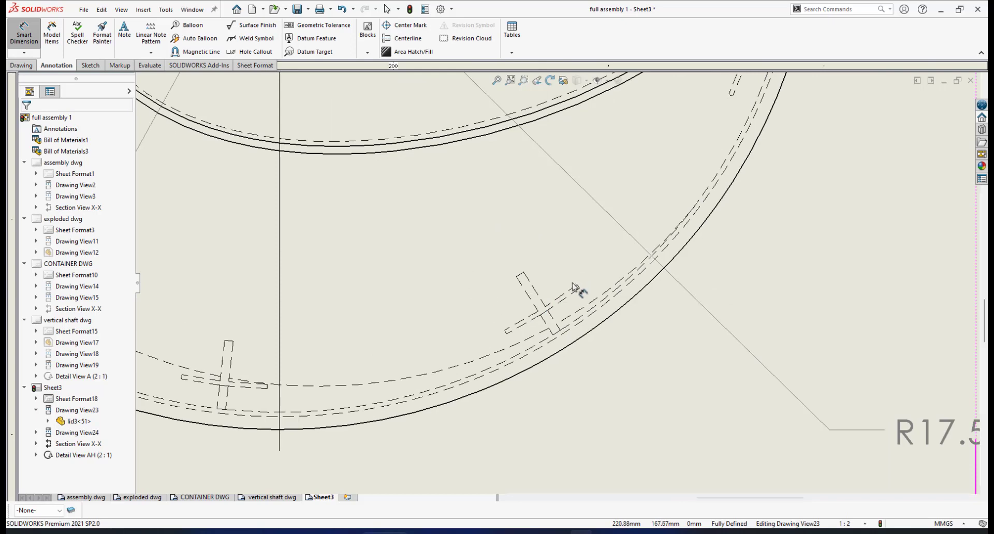
{"action": "scroll", "coordinate": [573, 286], "scroll_direction": "down", "scroll_amount": 1}
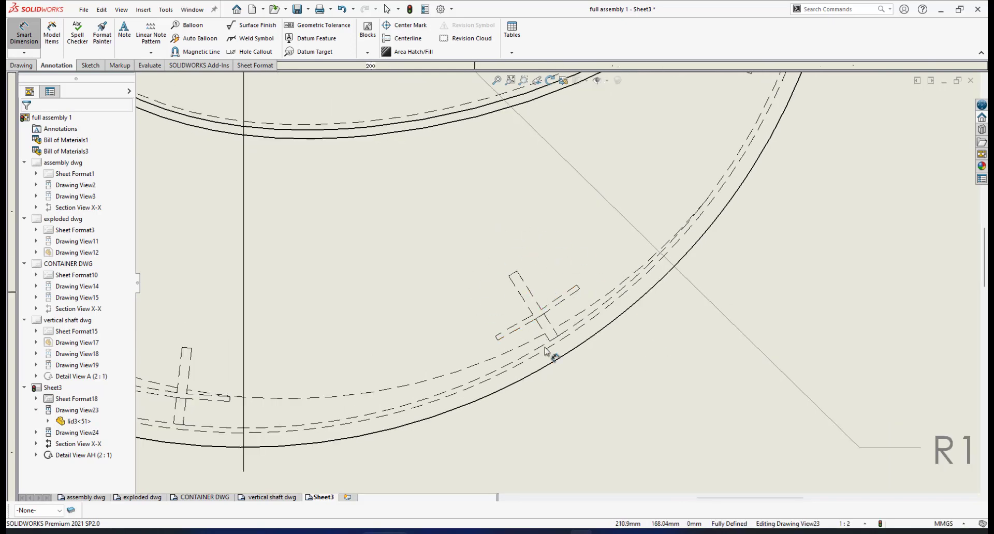
{"action": "scroll", "coordinate": [619, 299], "scroll_direction": "up", "scroll_amount": 5}
{"action": "scroll", "coordinate": [620, 284], "scroll_direction": "up", "scroll_amount": 4}
{"action": "scroll", "coordinate": [553, 299], "scroll_direction": "down", "scroll_amount": 5}
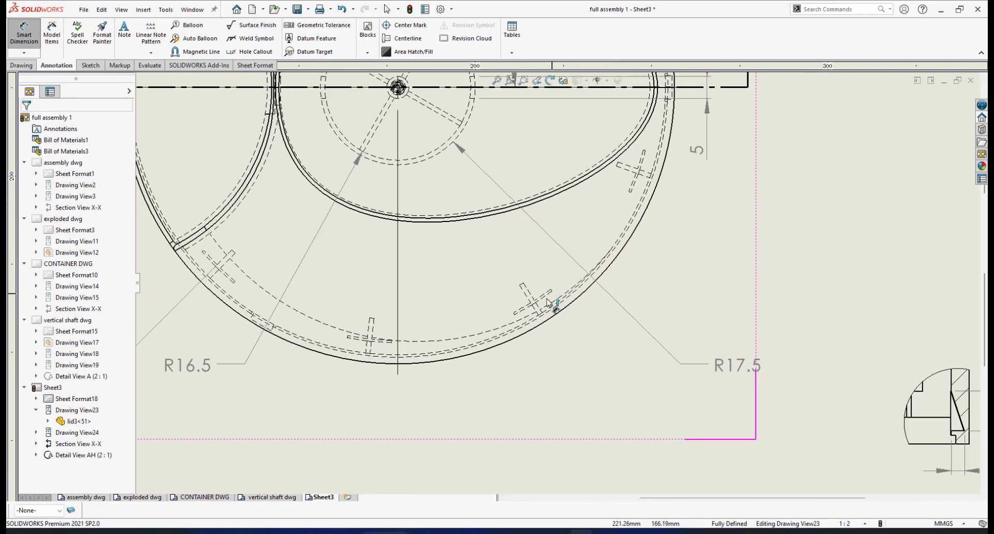
{"action": "scroll", "coordinate": [553, 299], "scroll_direction": "down", "scroll_amount": 3}
{"action": "scroll", "coordinate": [536, 280], "scroll_direction": "down", "scroll_amount": 2}
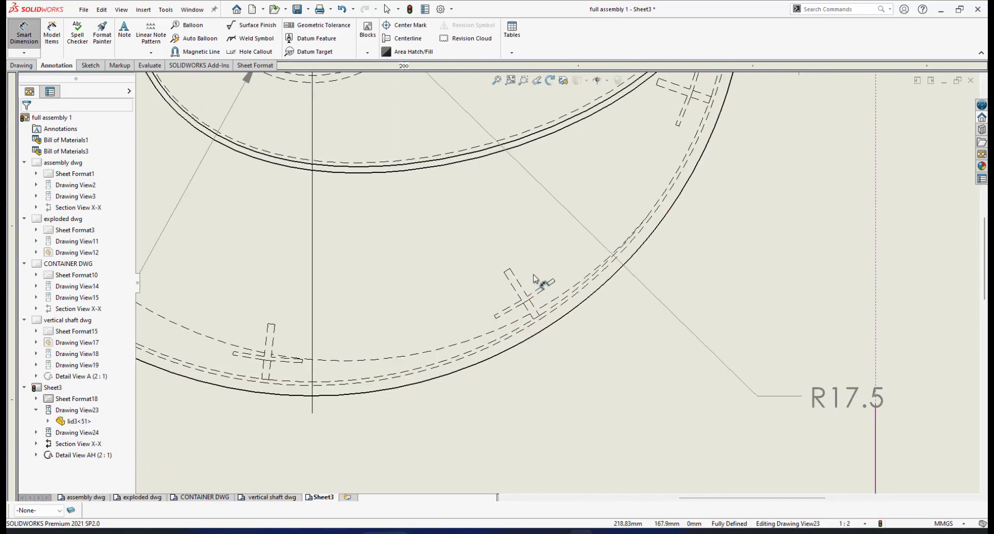
{"action": "scroll", "coordinate": [554, 282], "scroll_direction": "up", "scroll_amount": 5}
{"action": "scroll", "coordinate": [573, 282], "scroll_direction": "down", "scroll_amount": 4}
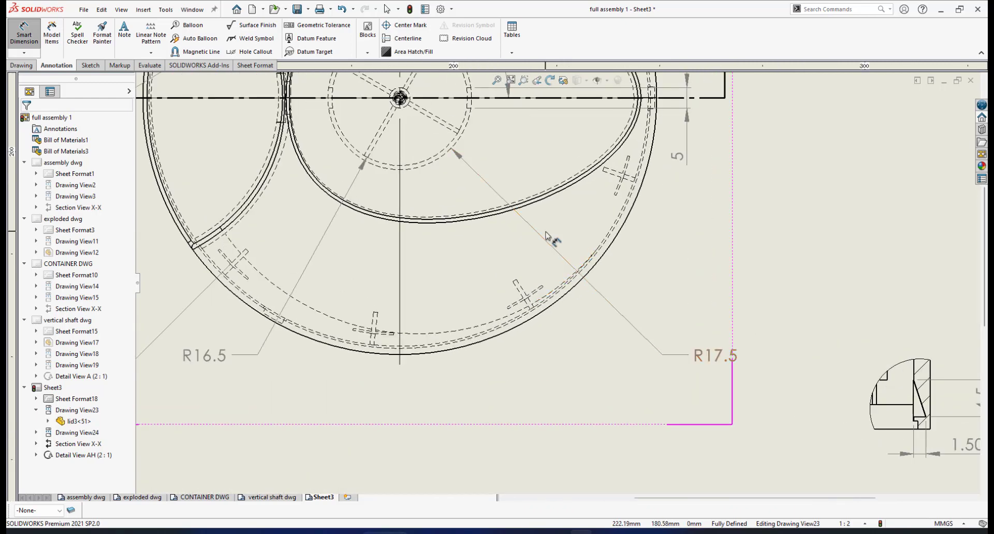
Step: Circle the rib near the lower rim and place 2:1 Detail B right of the plan view
{"action": "left_click", "coordinate": [23, 66]}
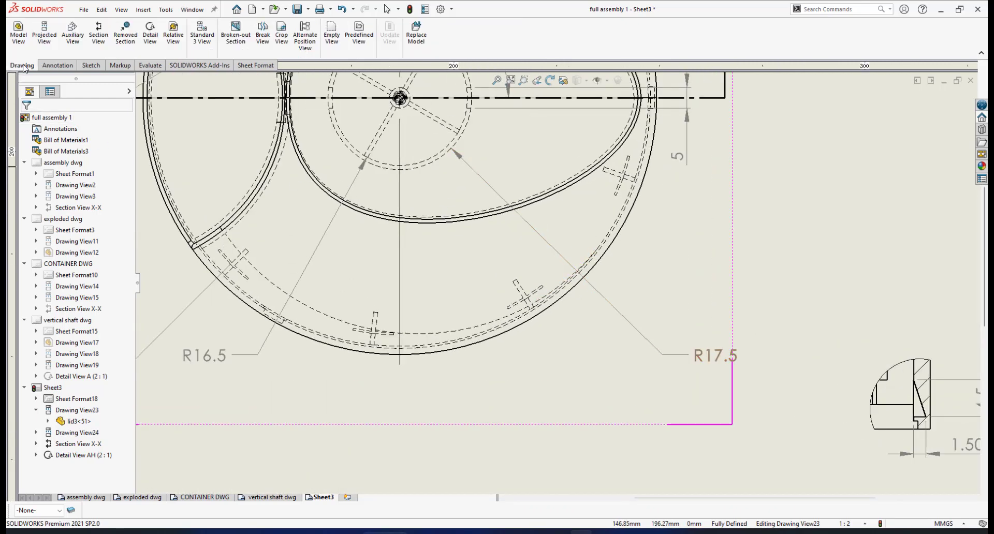
{"action": "left_click", "coordinate": [150, 32]}
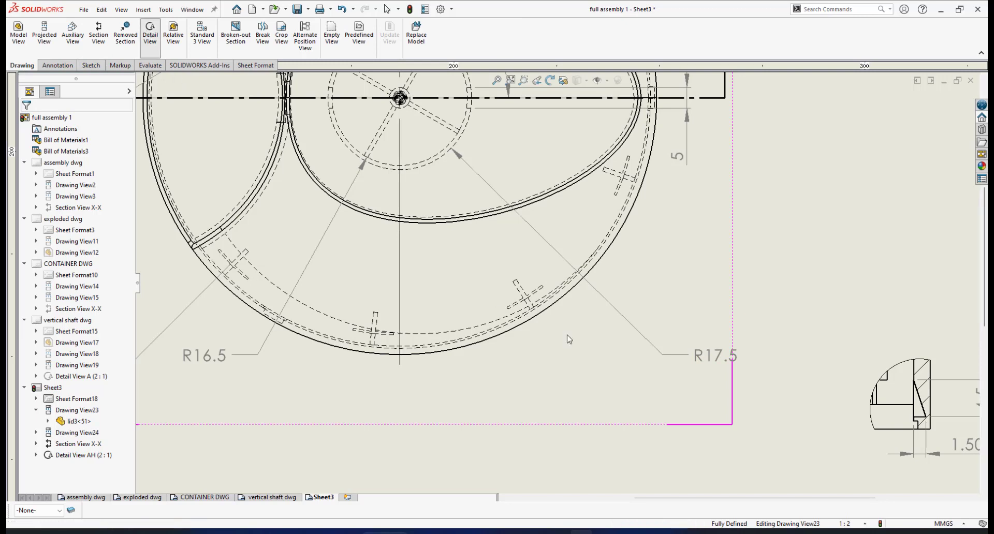
{"action": "left_click", "coordinate": [502, 275]}
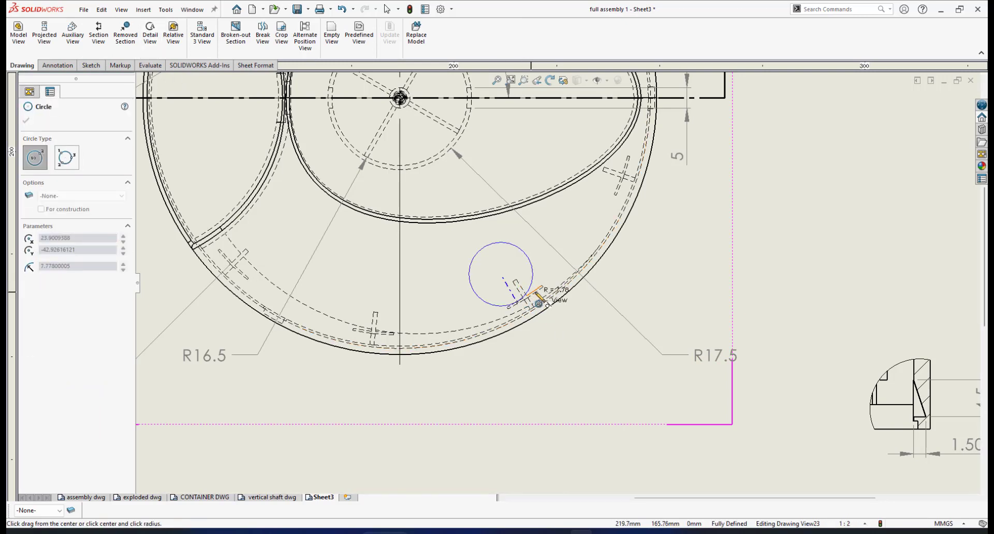
{"action": "left_click", "coordinate": [534, 287]}
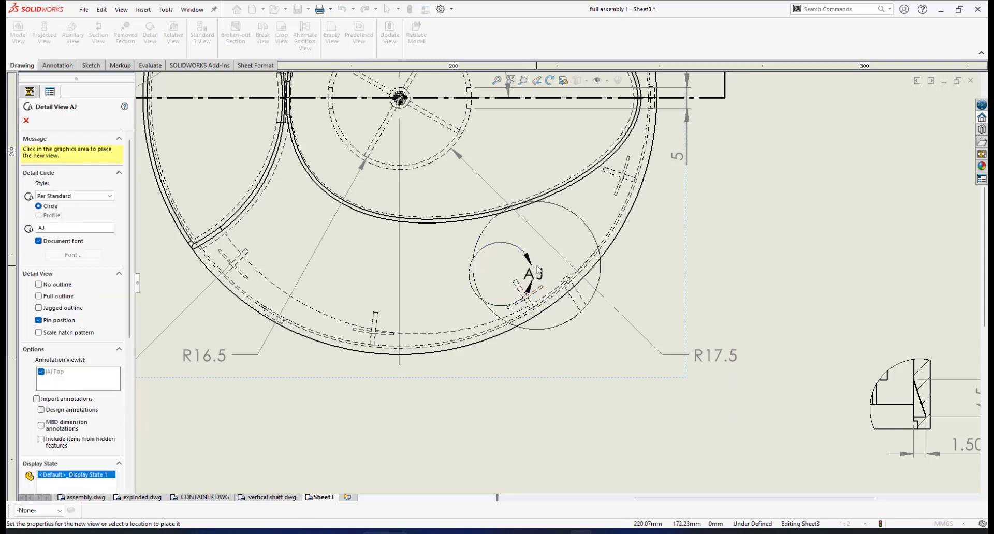
{"action": "scroll", "coordinate": [538, 274], "scroll_direction": "up", "scroll_amount": 3}
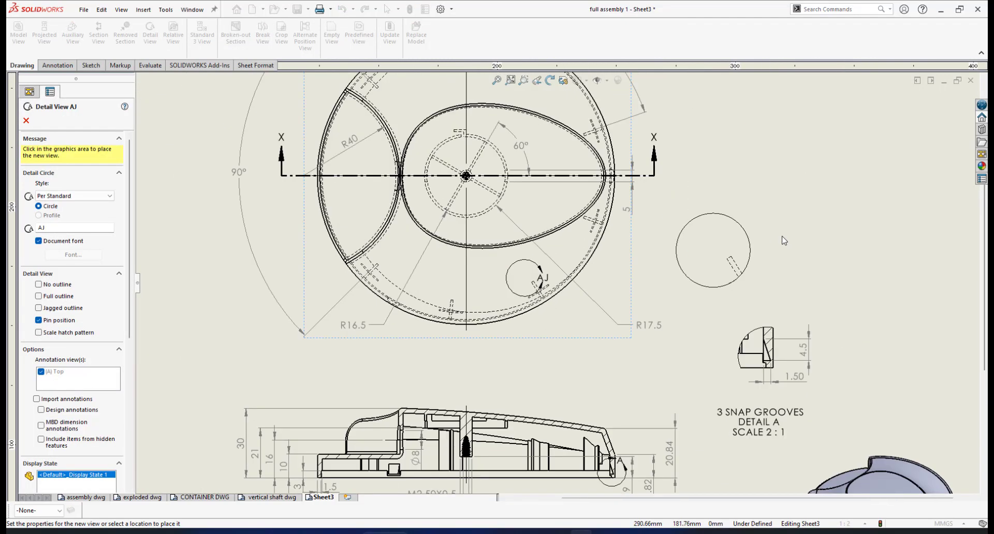
{"action": "left_click", "coordinate": [768, 170]}
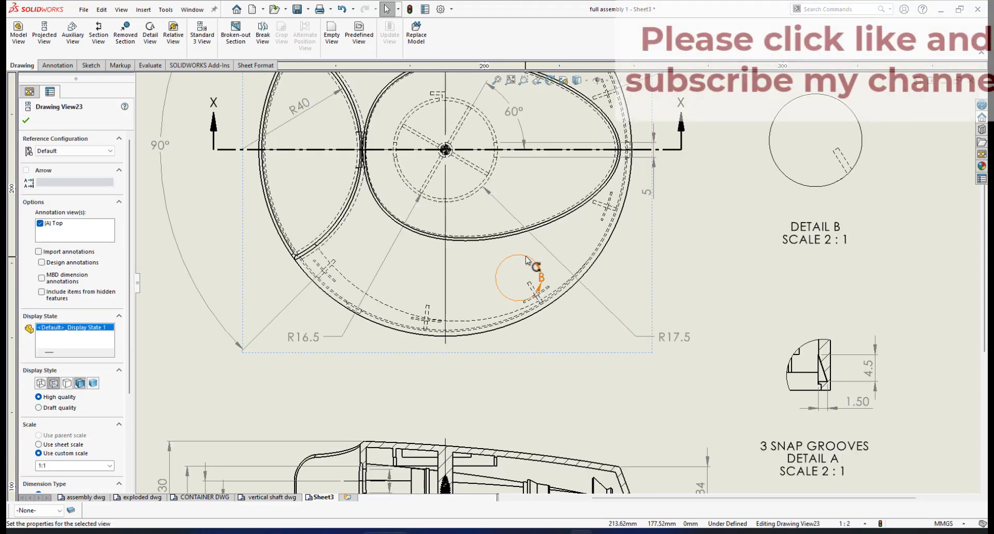
{"action": "left_click", "coordinate": [533, 263]}
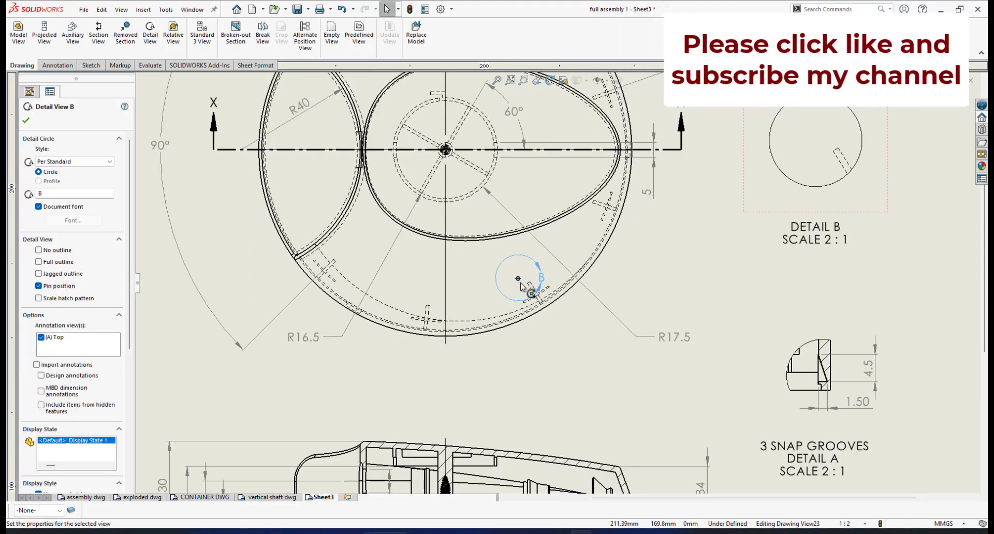
Step: Slide detail circle B onto a full rib and drag the DETAIL B label lower
{"action": "left_click_drag", "start_coordinate": [518, 280], "coordinate": [534, 294]}
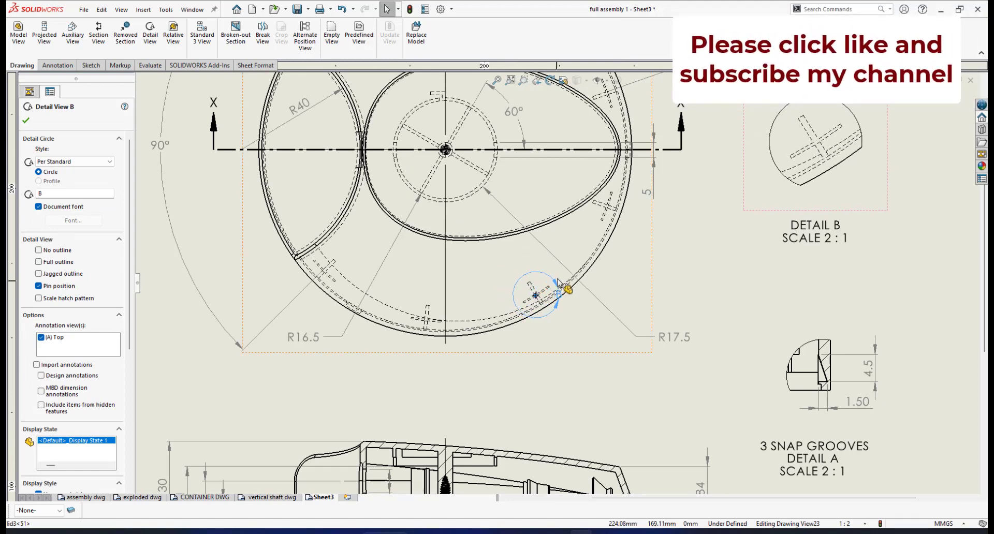
{"action": "scroll", "coordinate": [776, 199], "scroll_direction": "up", "scroll_amount": 3}
{"action": "scroll", "coordinate": [754, 203], "scroll_direction": "down", "scroll_amount": 1}
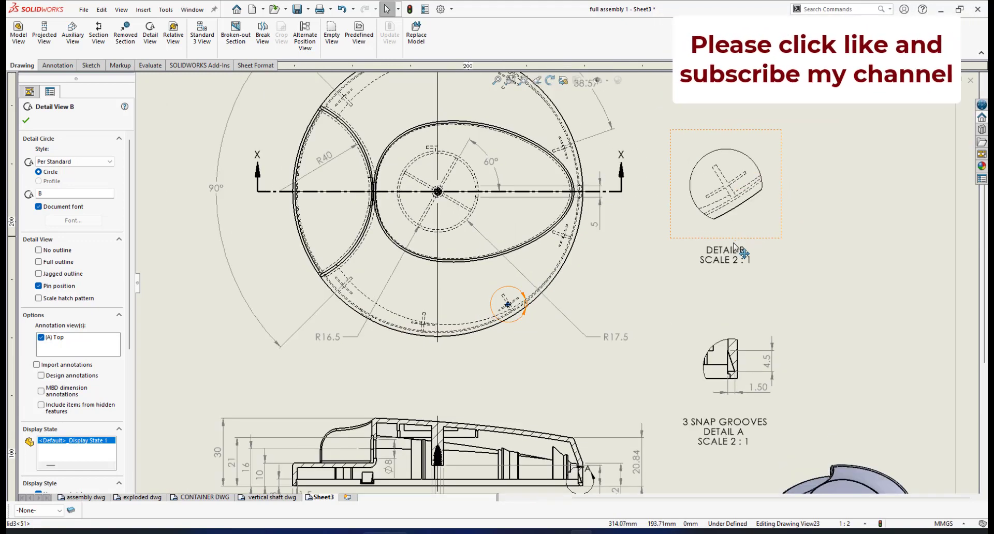
{"action": "scroll", "coordinate": [734, 244], "scroll_direction": "down", "scroll_amount": 2}
{"action": "scroll", "coordinate": [708, 224], "scroll_direction": "down", "scroll_amount": 1}
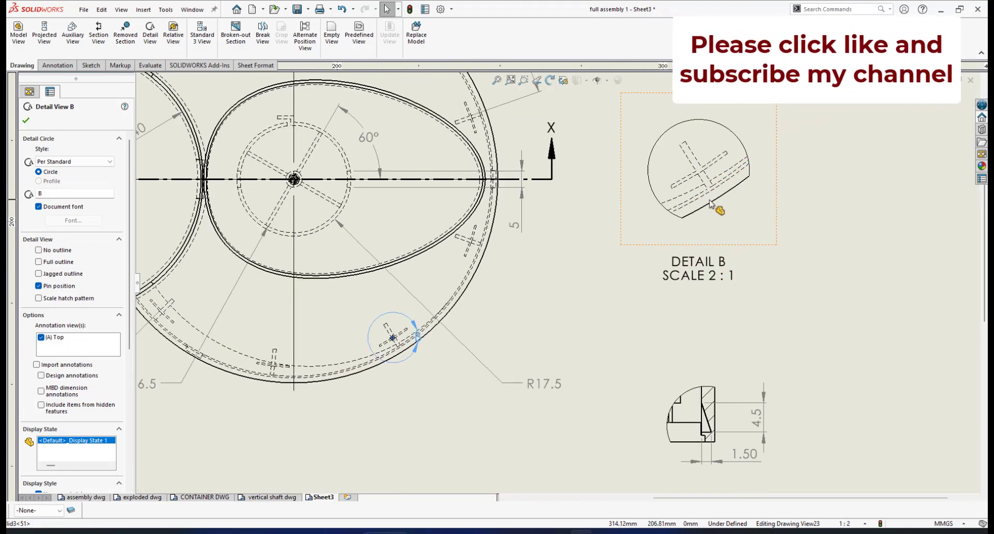
{"action": "scroll", "coordinate": [721, 215], "scroll_direction": "down", "scroll_amount": 1}
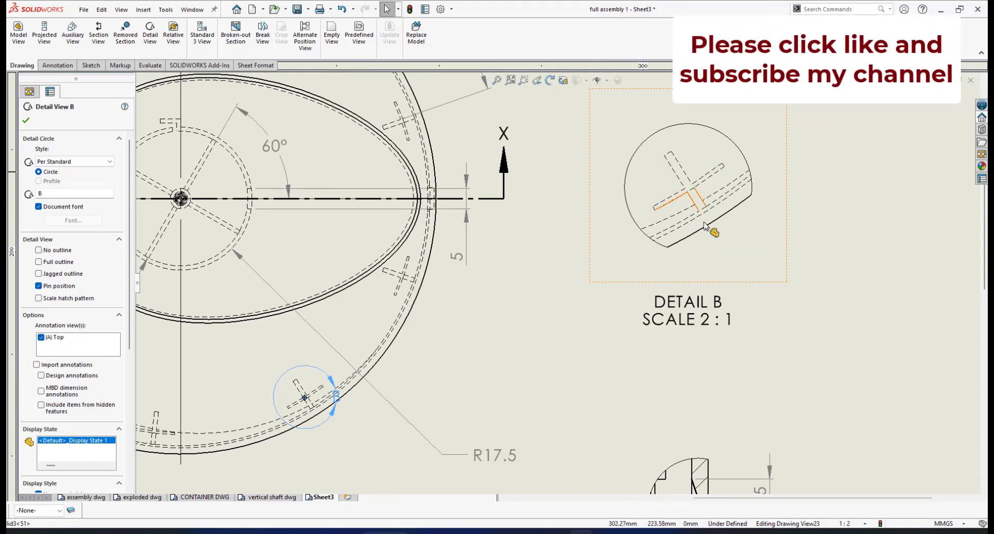
{"action": "scroll", "coordinate": [700, 214], "scroll_direction": "down", "scroll_amount": 1}
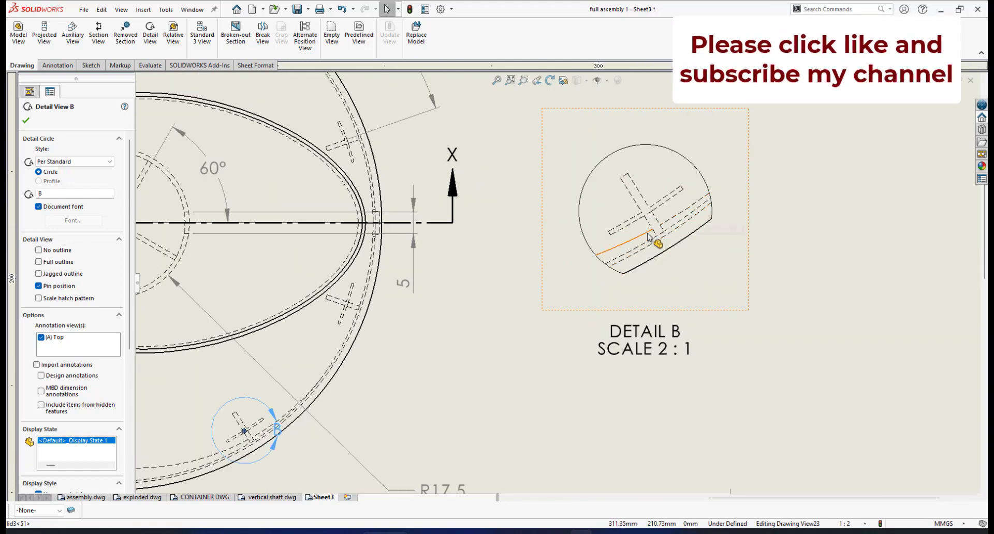
{"action": "scroll", "coordinate": [649, 237], "scroll_direction": "up", "scroll_amount": 1}
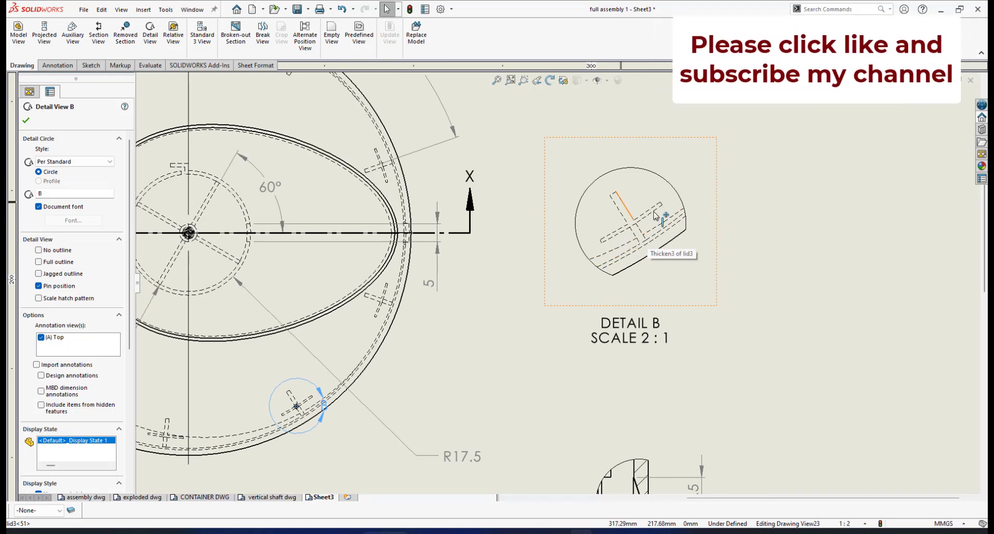
{"action": "scroll", "coordinate": [660, 222], "scroll_direction": "down", "scroll_amount": 1}
{"action": "left_click_drag", "start_coordinate": [610, 346], "coordinate": [614, 382]}
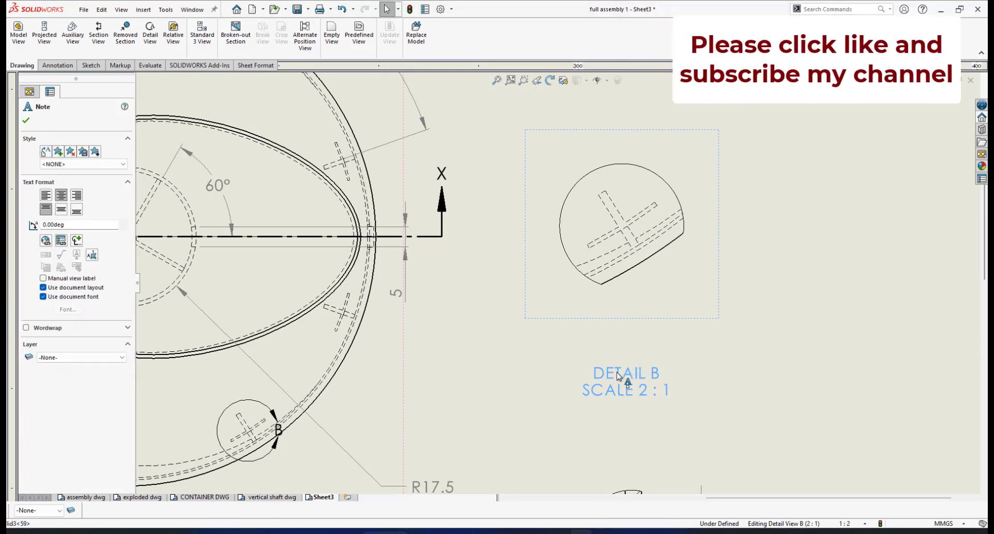
Step: Add a '12 RIBS' line above 'DETAIL B SCALE 2 : 1' in the detail label
{"action": "double_click", "coordinate": [618, 374]}
{"action": "left_click", "coordinate": [596, 377]}
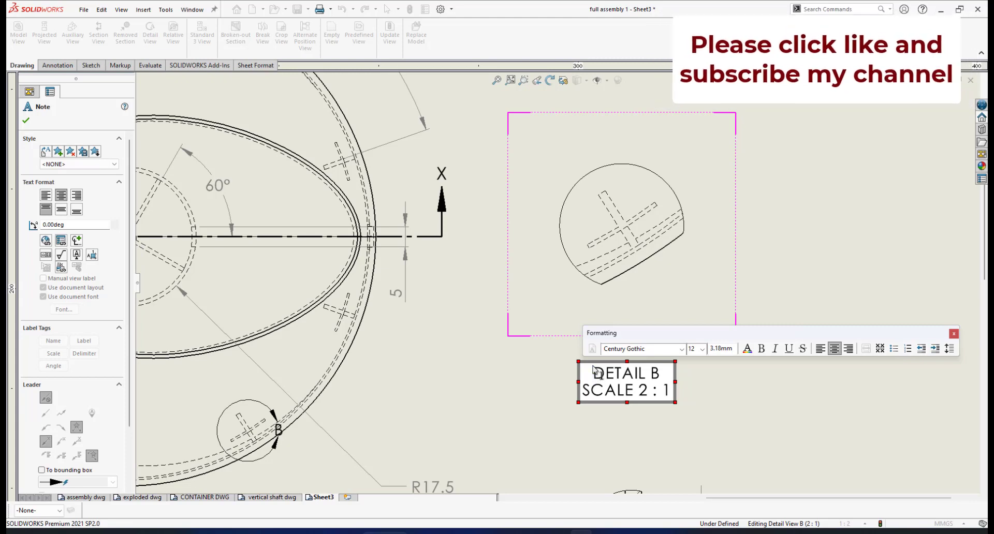
{"action": "key", "text": "Return"}
{"action": "key", "text": "Up"}
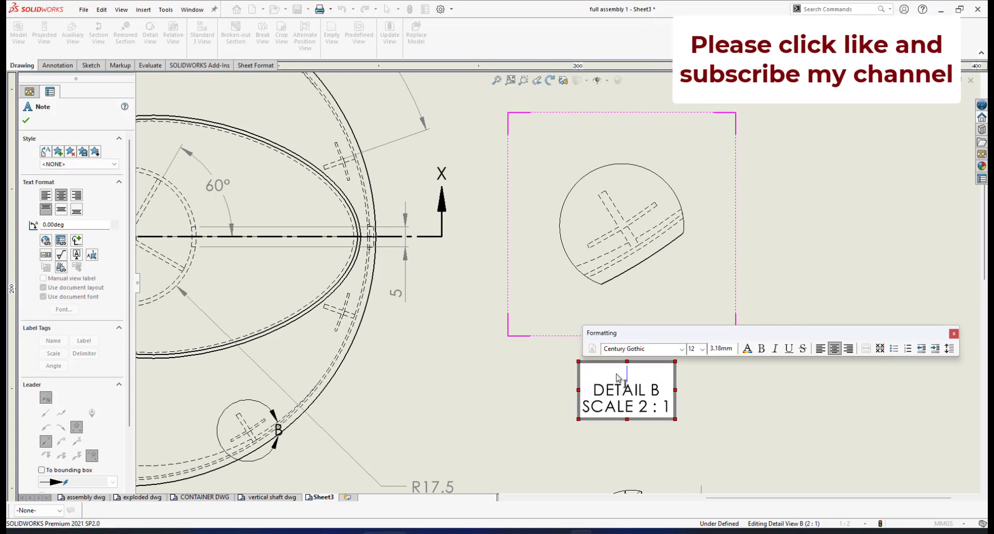
{"action": "type", "text": "12 RIBS"}
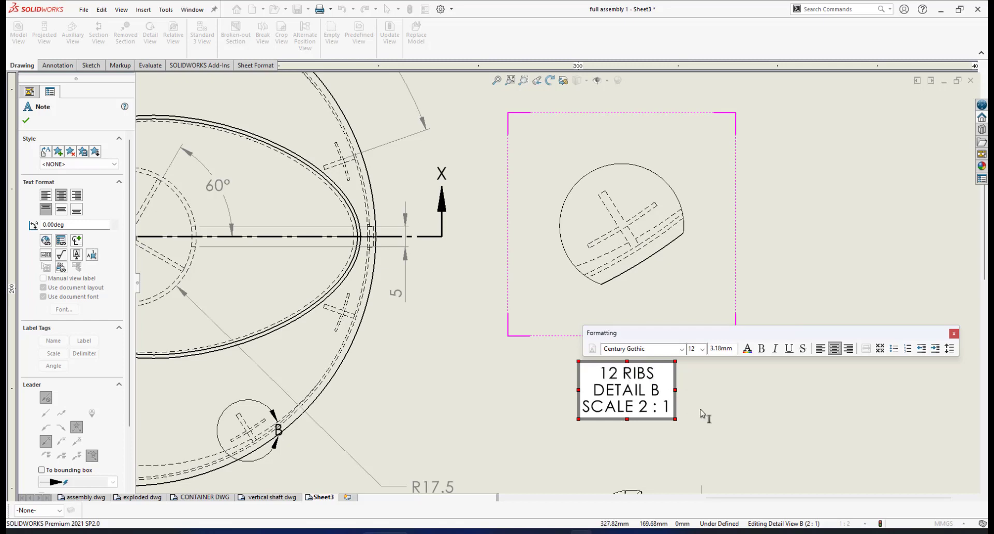
{"action": "left_click", "coordinate": [783, 380]}
{"action": "scroll", "coordinate": [666, 347], "scroll_direction": "down", "scroll_amount": 1}
{"action": "scroll", "coordinate": [647, 218], "scroll_direction": "down", "scroll_amount": 1}
{"action": "scroll", "coordinate": [609, 215], "scroll_direction": "up", "scroll_amount": 3}
{"action": "scroll", "coordinate": [580, 216], "scroll_direction": "down", "scroll_amount": 2}
{"action": "scroll", "coordinate": [579, 220], "scroll_direction": "down", "scroll_amount": 1}
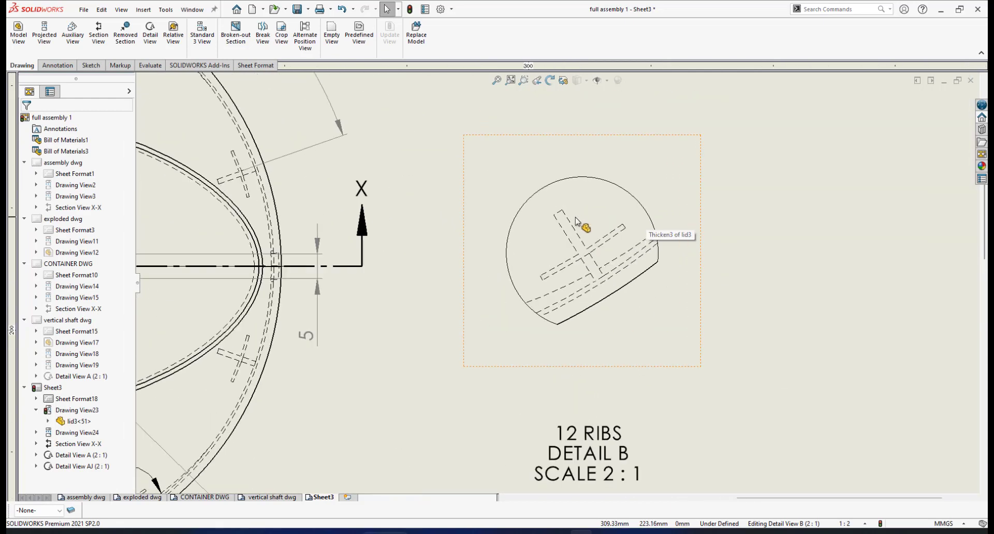
Step: Add a 1.00 rib width dimension in Detail B
{"action": "left_click", "coordinate": [57, 65]}
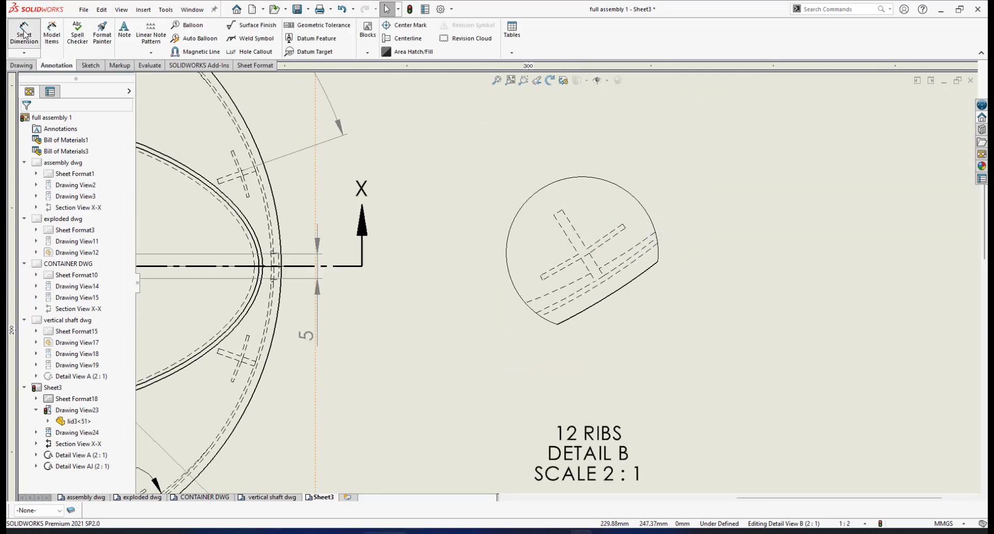
{"action": "left_click", "coordinate": [24, 35]}
{"action": "left_click", "coordinate": [560, 215]}
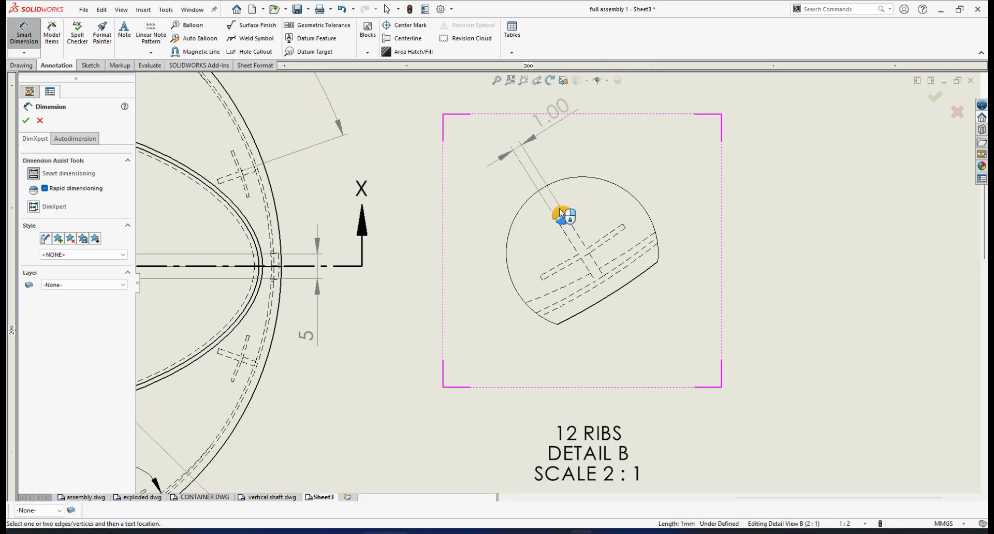
{"action": "left_click", "coordinate": [559, 214]}
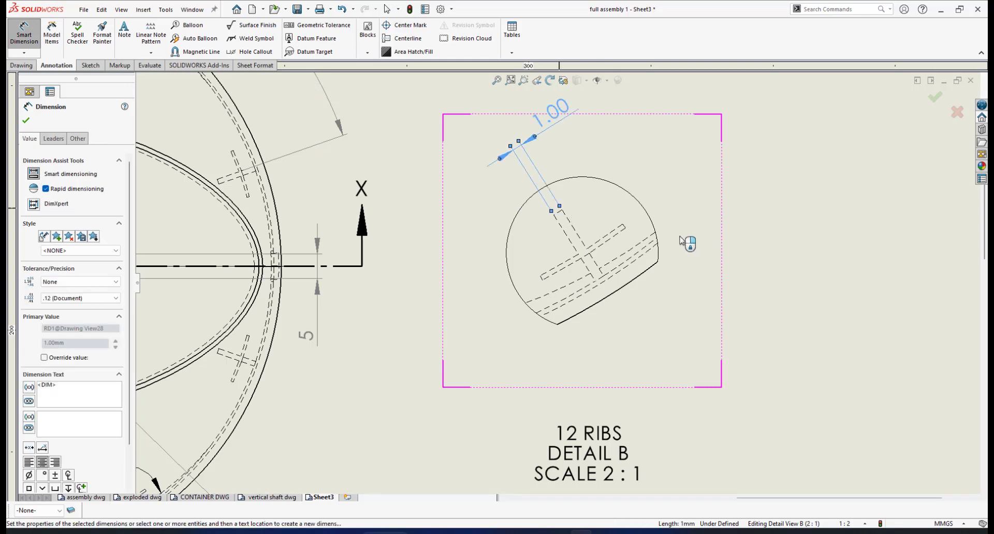
{"action": "left_click", "coordinate": [632, 233]}
Step: Dimension the rib length below the detail and override its text to read 10
{"action": "scroll", "coordinate": [623, 238], "scroll_direction": "down", "scroll_amount": 1}
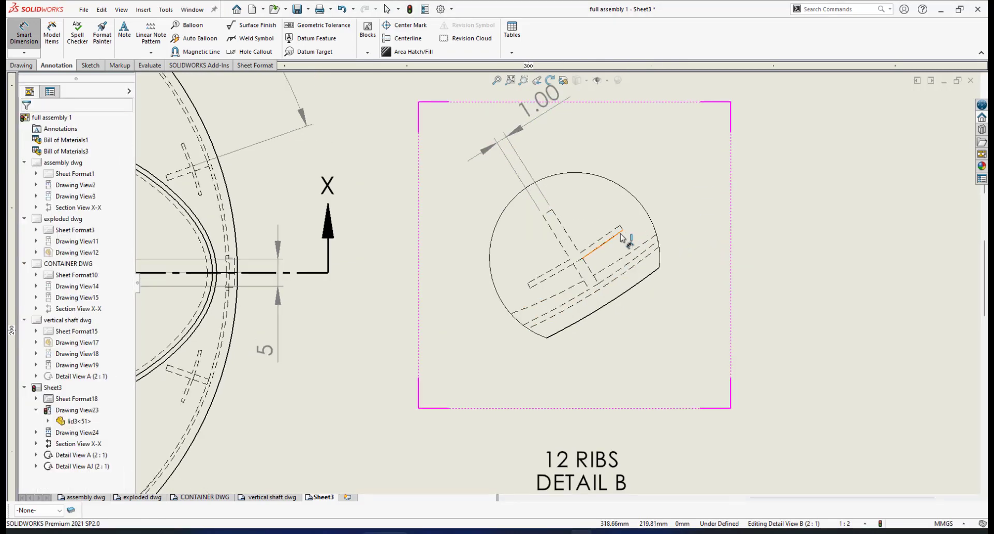
{"action": "left_click", "coordinate": [622, 230]}
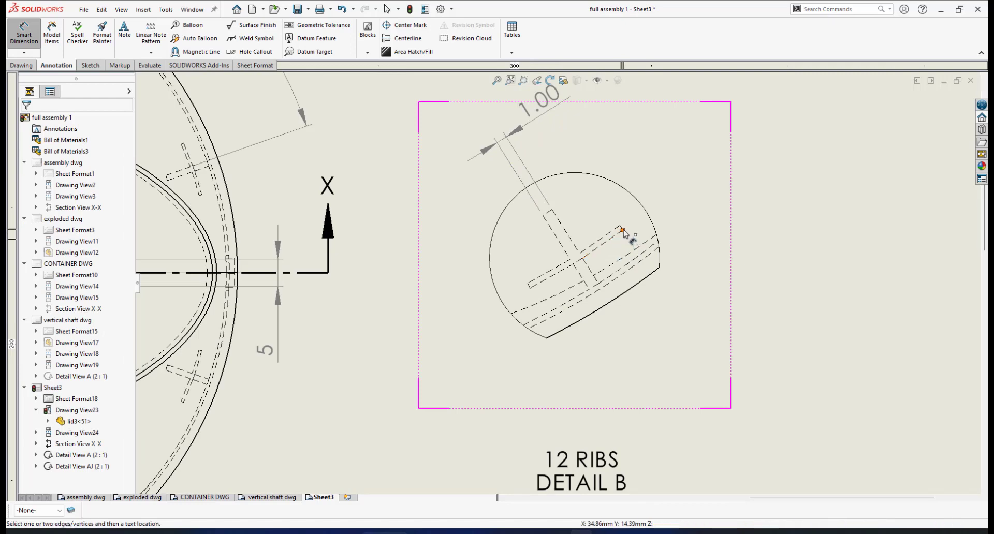
{"action": "left_click", "coordinate": [531, 288]}
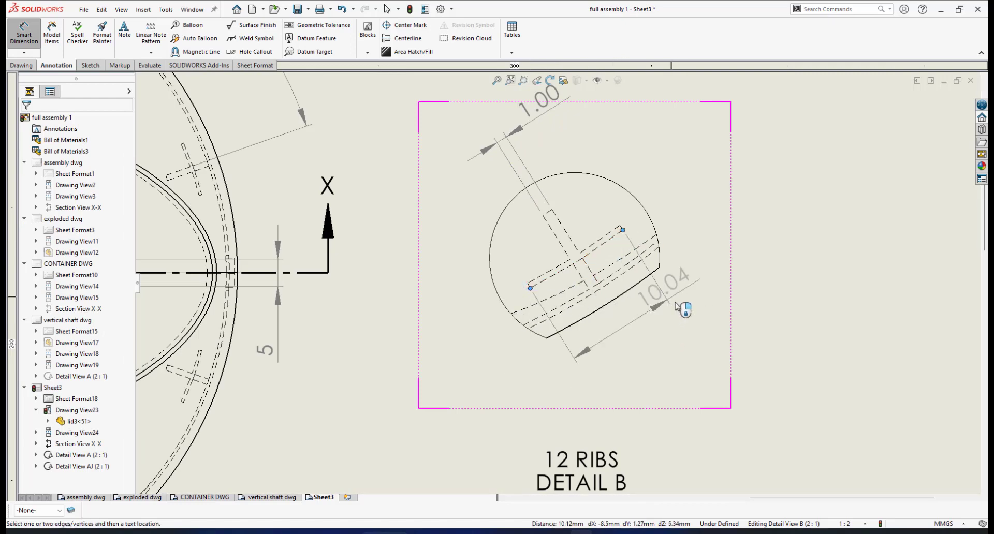
{"action": "left_click", "coordinate": [641, 340]}
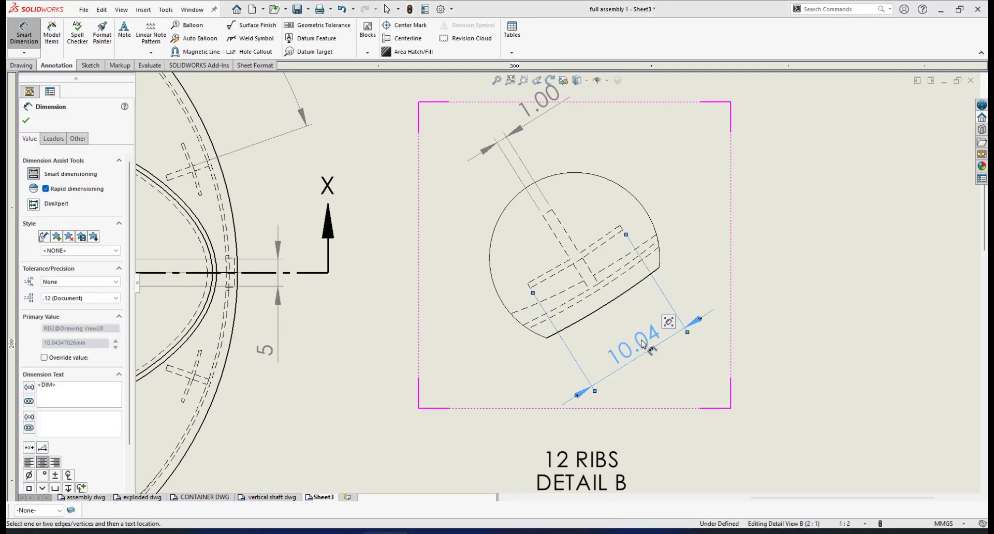
{"action": "left_click", "coordinate": [57, 387]}
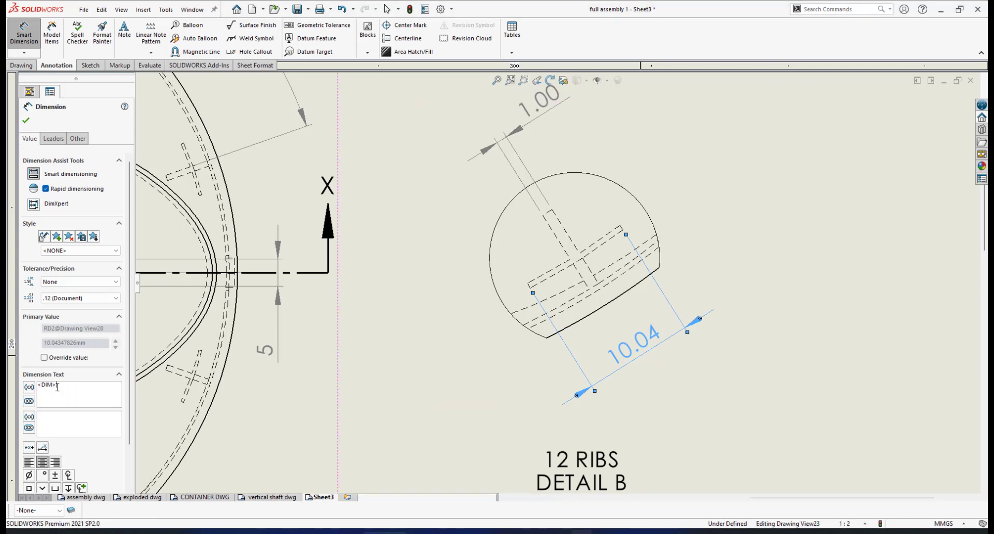
{"action": "type", "text": "10"}
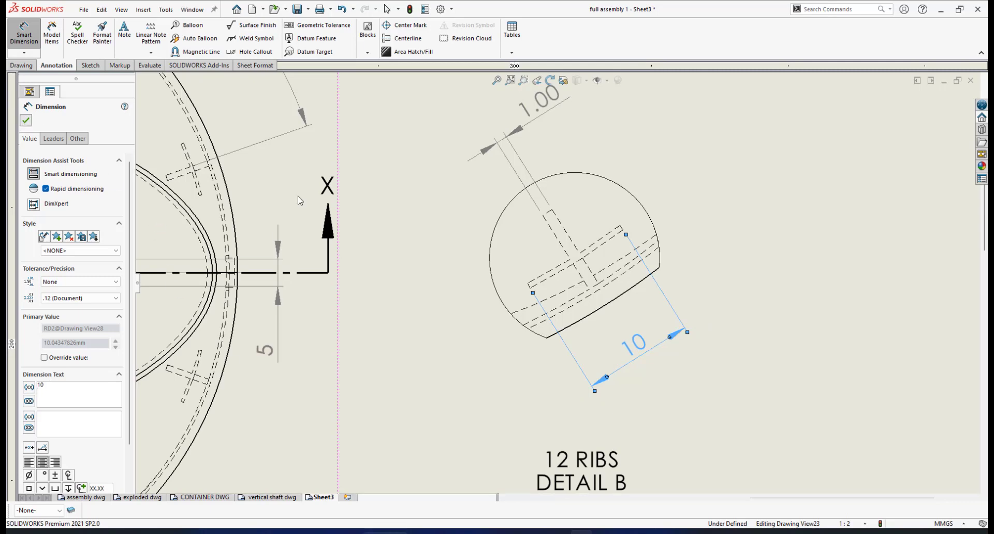
{"action": "key", "text": "Escape"}
{"action": "scroll", "coordinate": [613, 239], "scroll_direction": "up", "scroll_amount": 3}
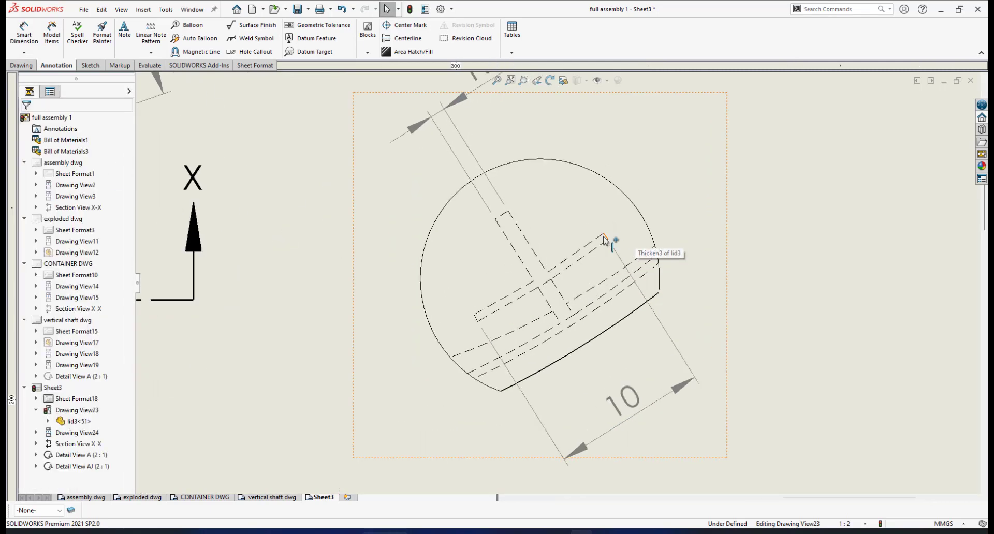
Step: Add a 0.50 rib thickness dimension and move it and the 1.00 dimension closer to the part
{"action": "left_click", "coordinate": [14, 39]}
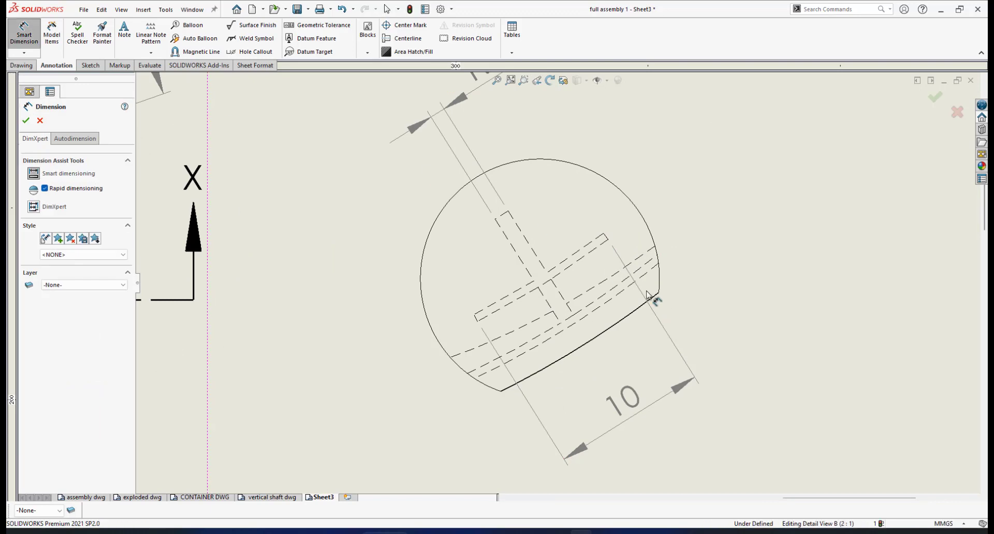
{"action": "left_click", "coordinate": [606, 239]}
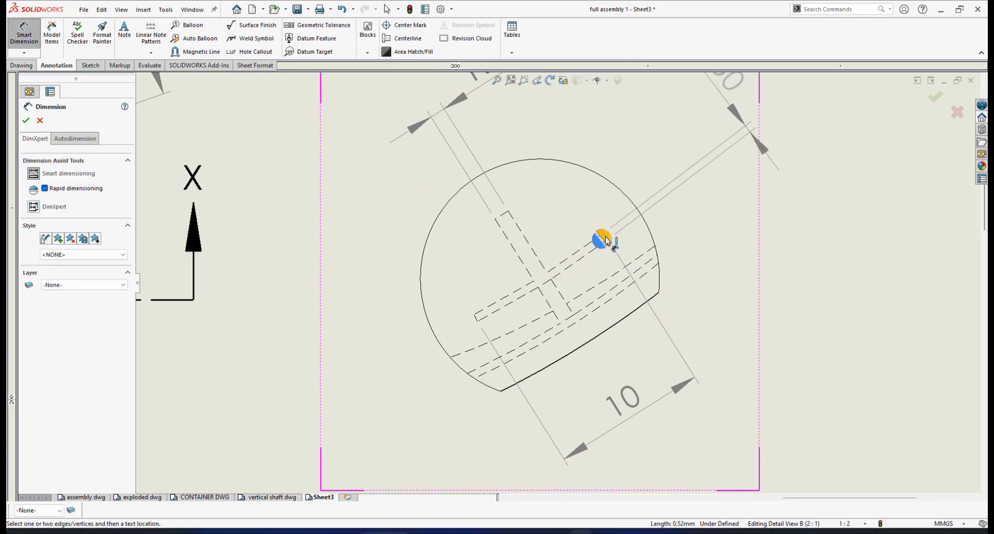
{"action": "scroll", "coordinate": [652, 264], "scroll_direction": "down", "scroll_amount": 1}
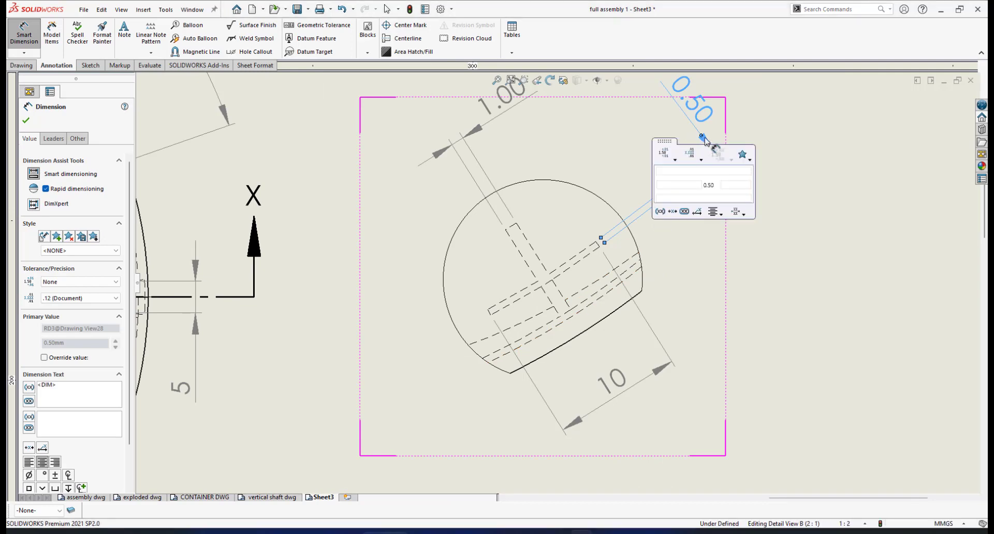
{"action": "left_click", "coordinate": [781, 142]}
{"action": "left_click_drag", "start_coordinate": [717, 149], "coordinate": [668, 187]}
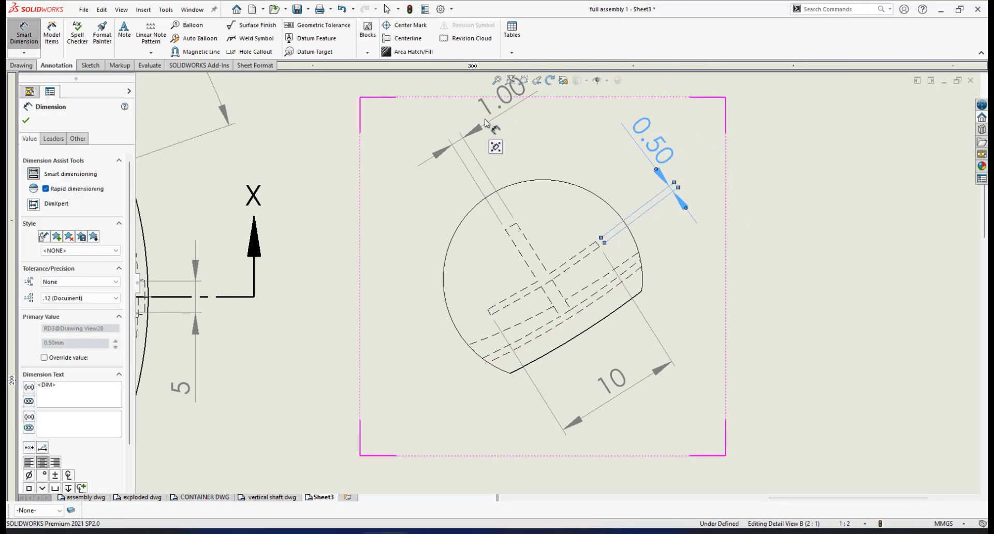
{"action": "left_click", "coordinate": [490, 157]}
{"action": "left_click_drag", "start_coordinate": [481, 133], "coordinate": [483, 149]}
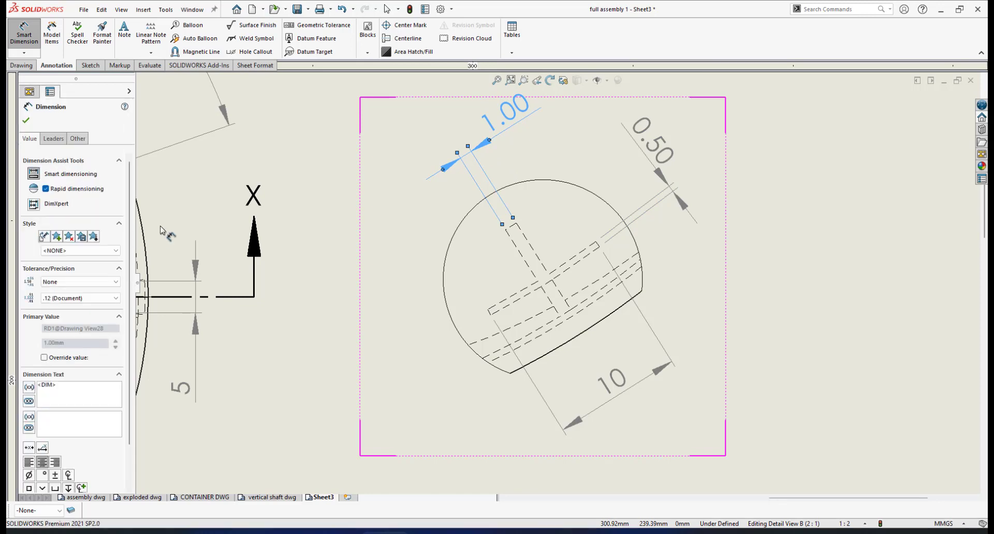
Step: Show the rib width as 1 with no decimals and the thickness as 0.5
{"action": "left_click", "coordinate": [115, 298]}
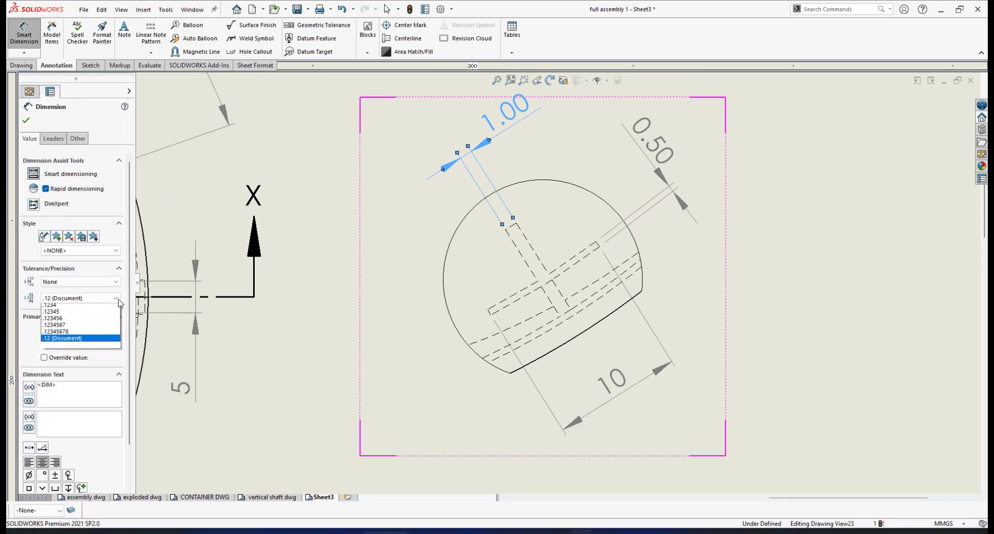
{"action": "left_click", "coordinate": [57, 306]}
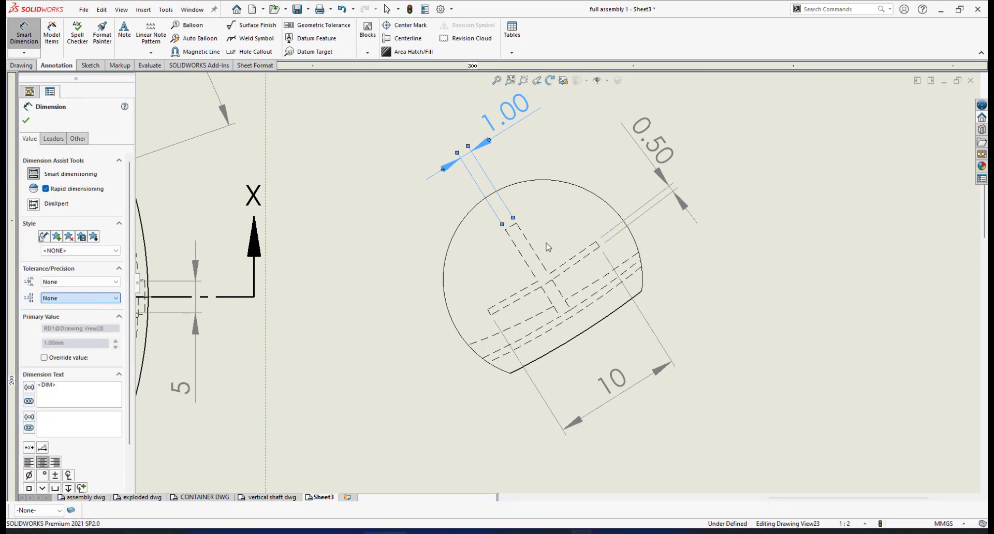
{"action": "left_click", "coordinate": [654, 143]}
{"action": "left_click", "coordinate": [99, 299]}
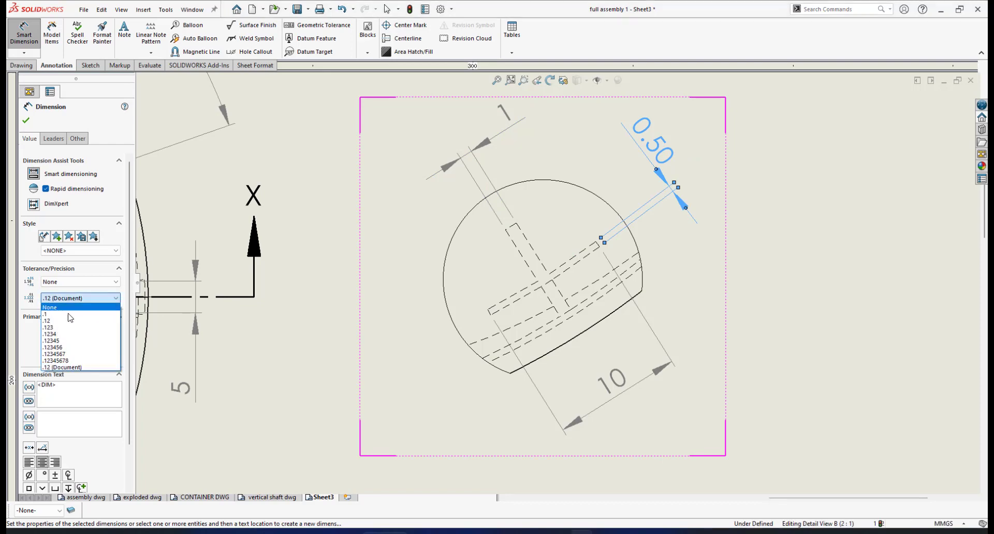
{"action": "left_click", "coordinate": [87, 314]}
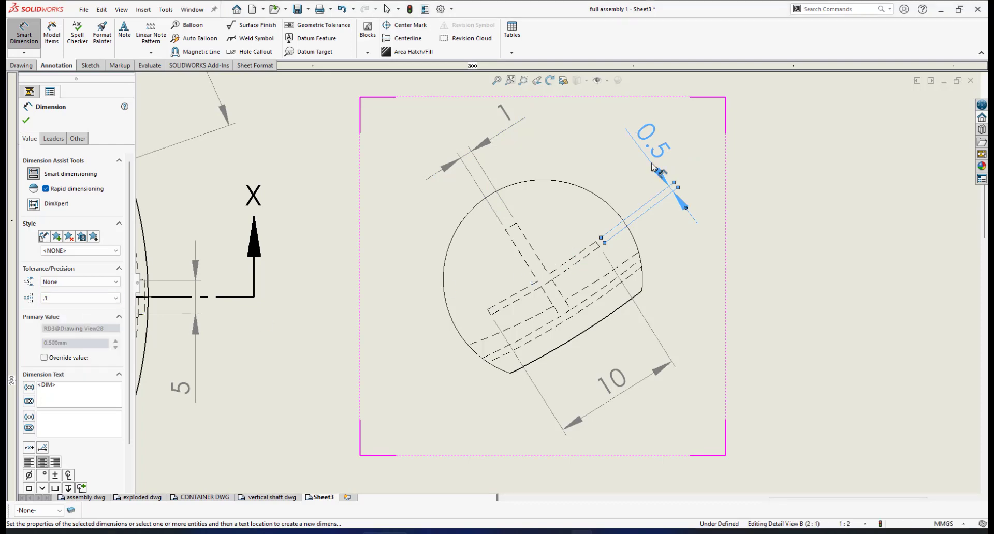
{"action": "key", "text": "Escape"}
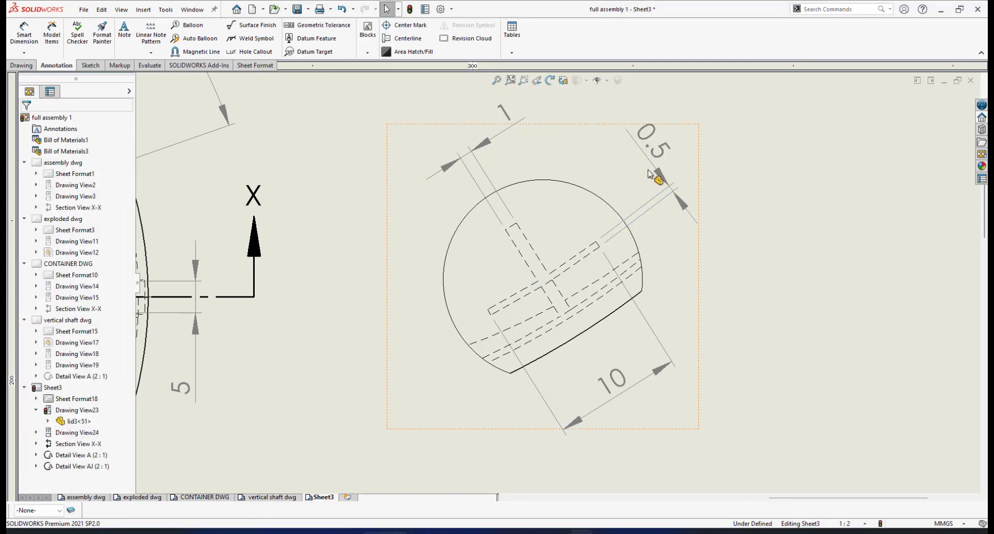
{"action": "left_click_drag", "start_coordinate": [660, 179], "coordinate": [655, 183]}
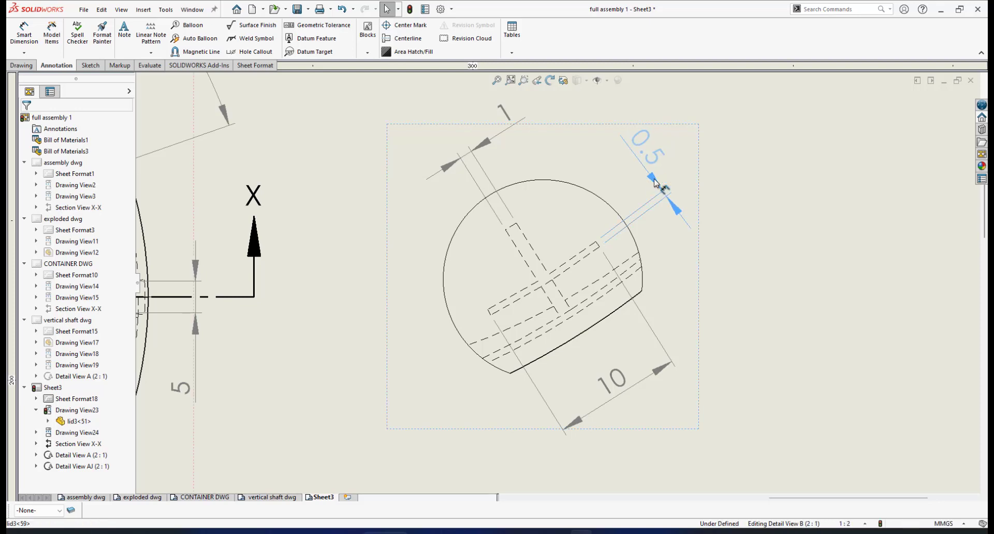
{"action": "left_click", "coordinate": [655, 183]}
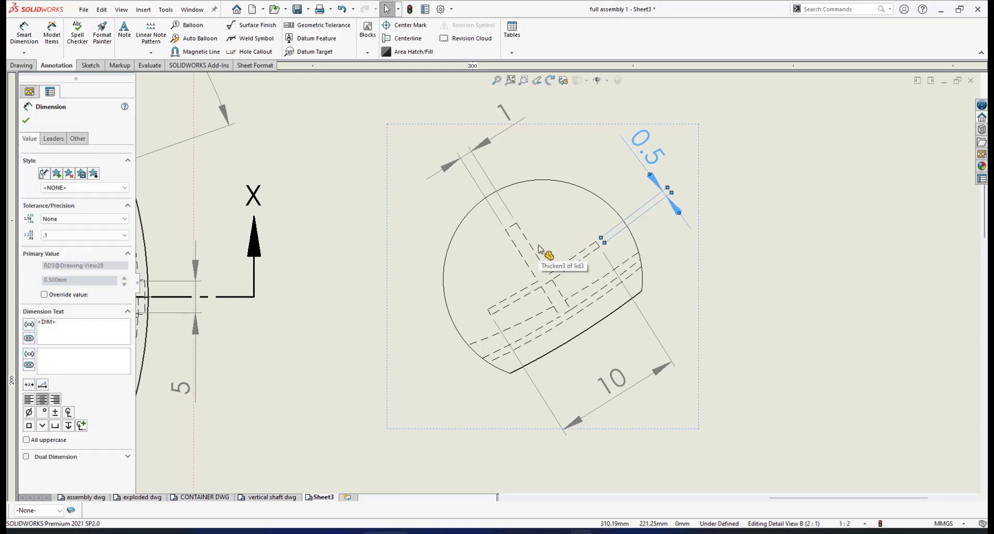
Step: Add an 8 offset dimension without decimals left of the detail, then check the exported PDF
{"action": "left_click", "coordinate": [31, 42]}
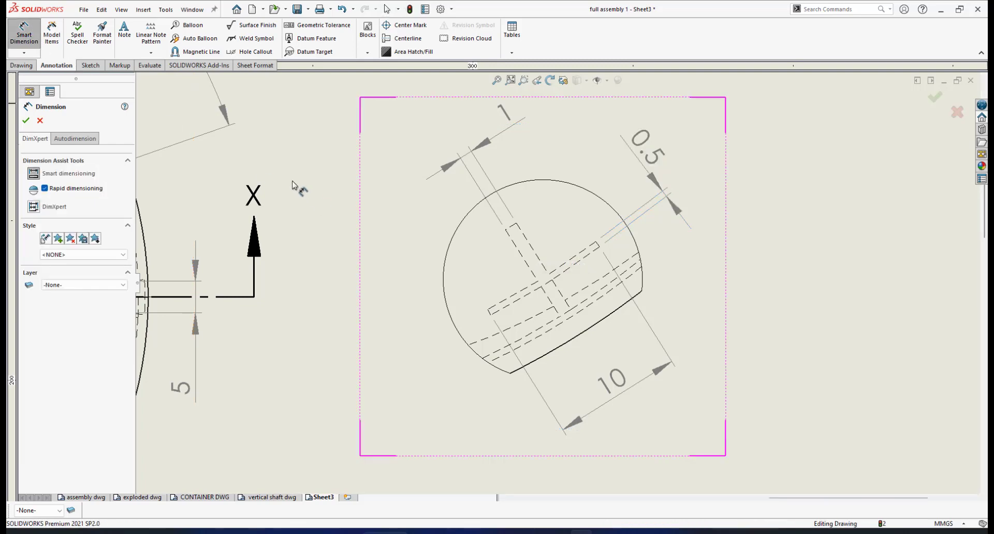
{"action": "left_click", "coordinate": [506, 230]}
{"action": "left_click", "coordinate": [559, 317]}
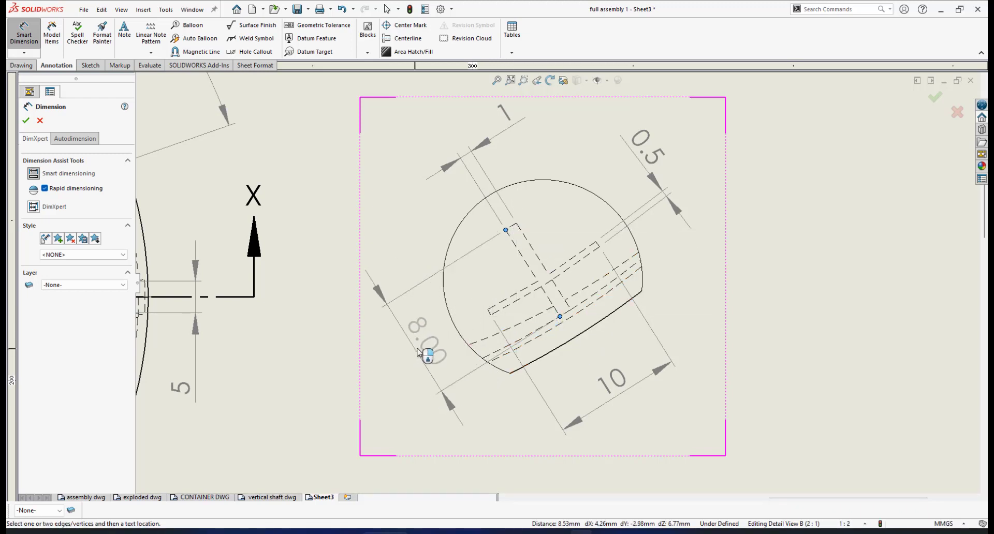
{"action": "left_click", "coordinate": [410, 354]}
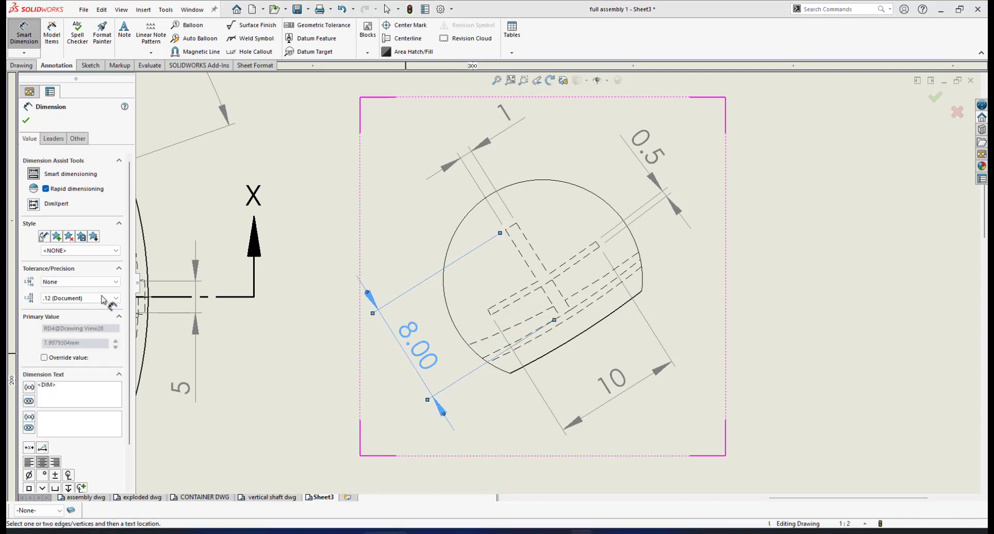
{"action": "left_click", "coordinate": [106, 298]}
{"action": "left_click", "coordinate": [86, 309]}
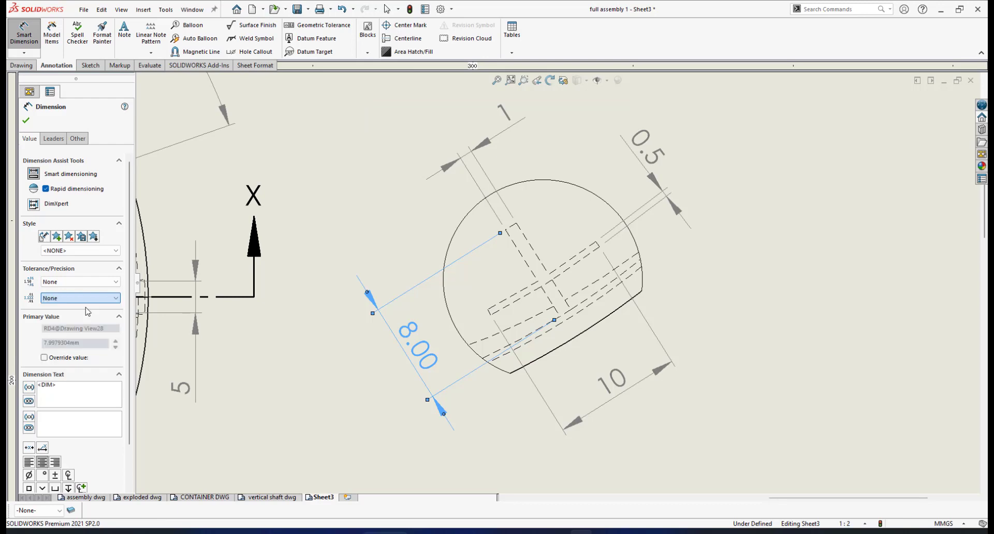
{"action": "left_click", "coordinate": [27, 122]}
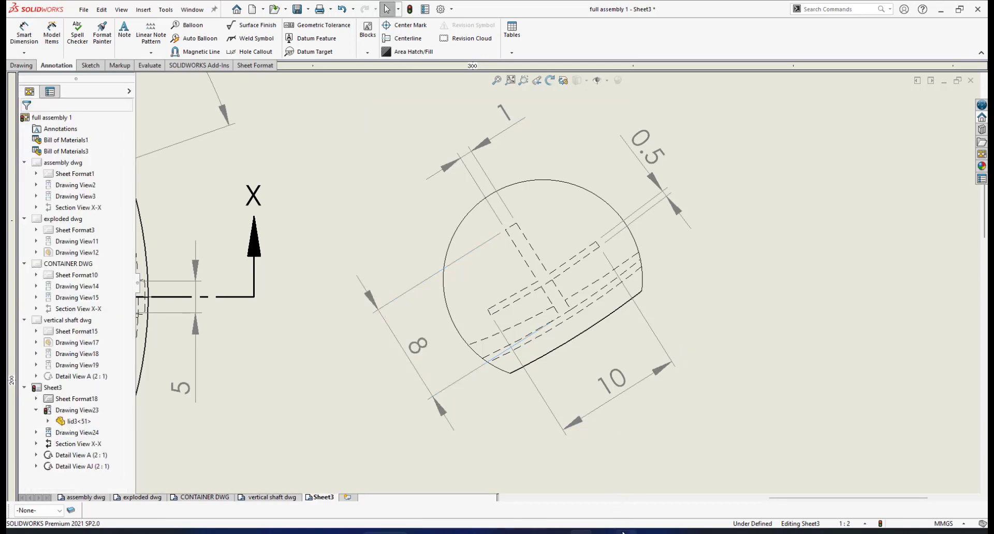
{"action": "left_click", "coordinate": [558, 533]}
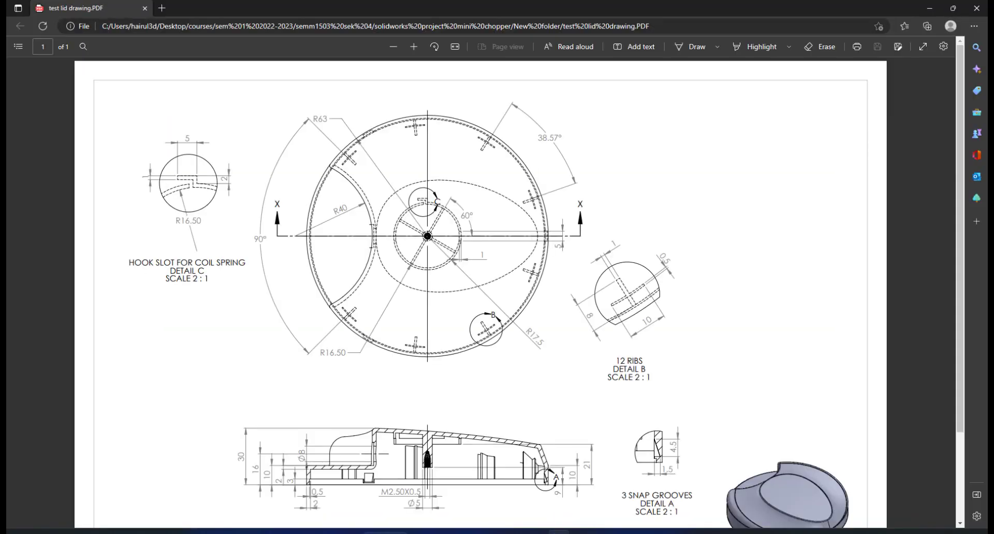
{"action": "left_click", "coordinate": [559, 533]}
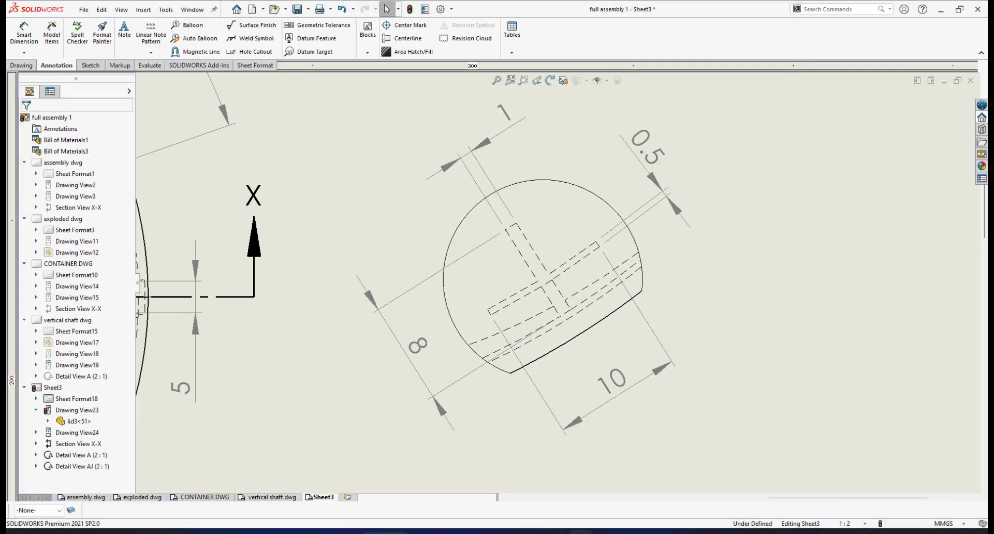
{"action": "left_click", "coordinate": [558, 532]}
{"action": "left_click", "coordinate": [559, 532]}
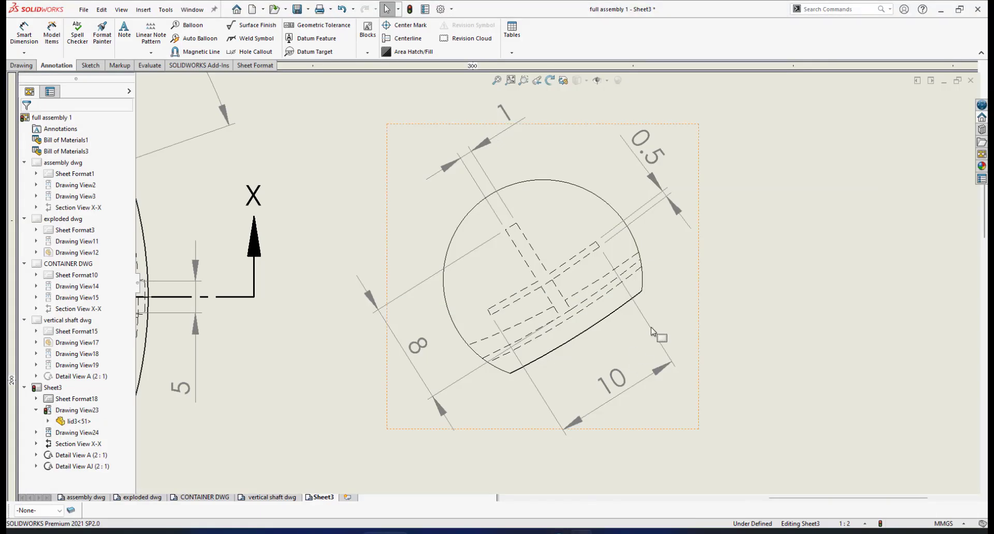
{"action": "scroll", "coordinate": [566, 325], "scroll_direction": "up", "scroll_amount": 5}
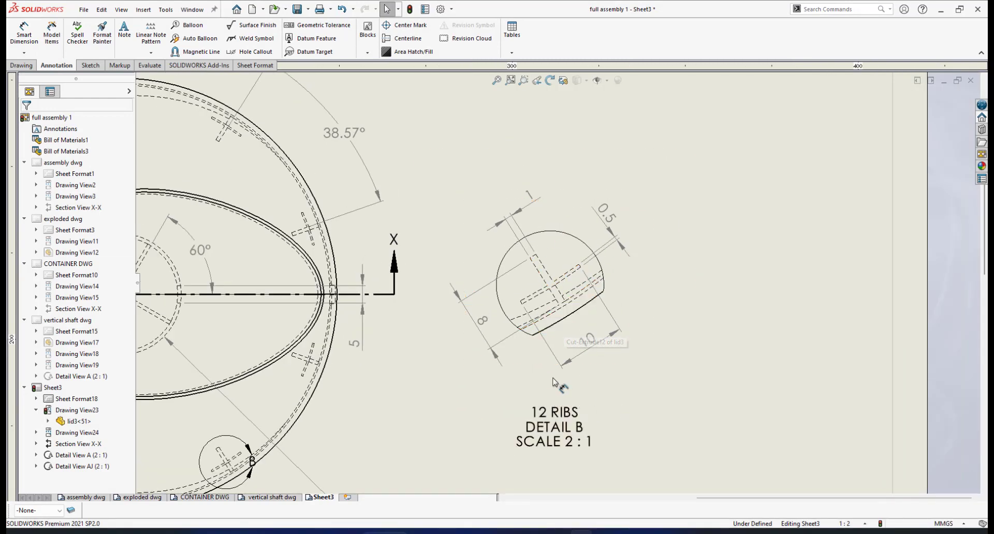
{"action": "scroll", "coordinate": [569, 274], "scroll_direction": "up", "scroll_amount": 2}
{"action": "scroll", "coordinate": [363, 407], "scroll_direction": "up", "scroll_amount": 7}
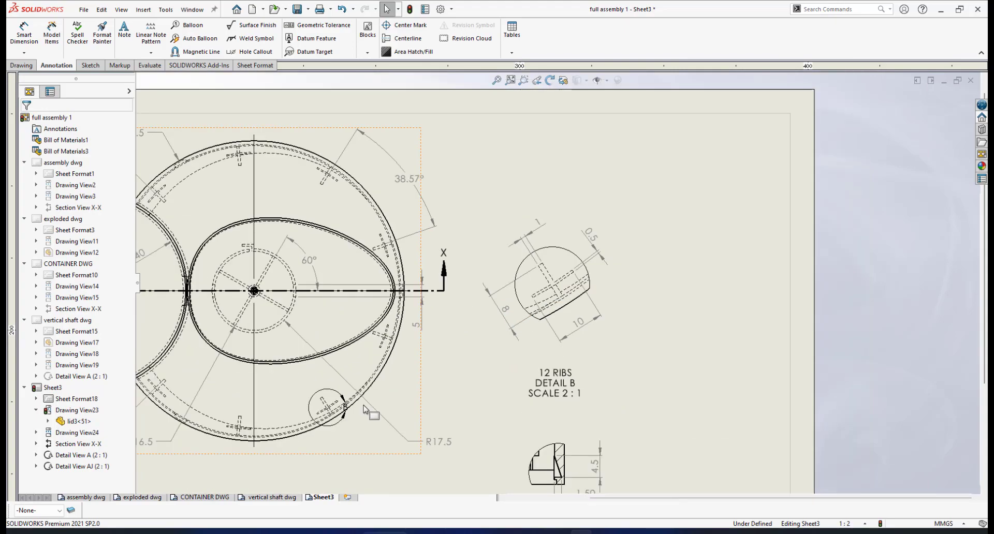
{"action": "scroll", "coordinate": [405, 373], "scroll_direction": "down", "scroll_amount": 6}
{"action": "scroll", "coordinate": [504, 323], "scroll_direction": "down", "scroll_amount": 1}
{"action": "scroll", "coordinate": [500, 321], "scroll_direction": "down", "scroll_amount": 2}
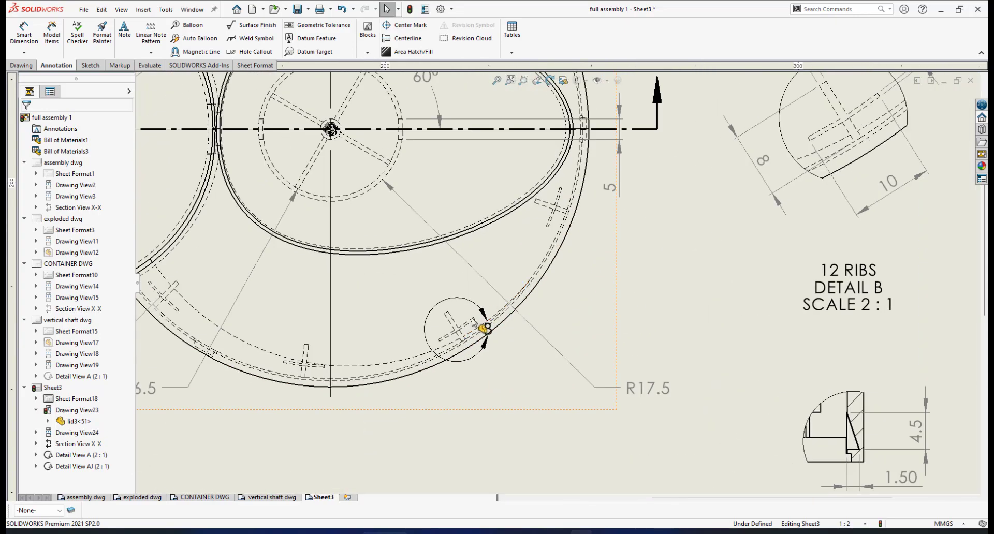
Step: Close the Detail B view properties, leaving the drawing view tools showing
{"action": "left_click", "coordinate": [486, 330]}
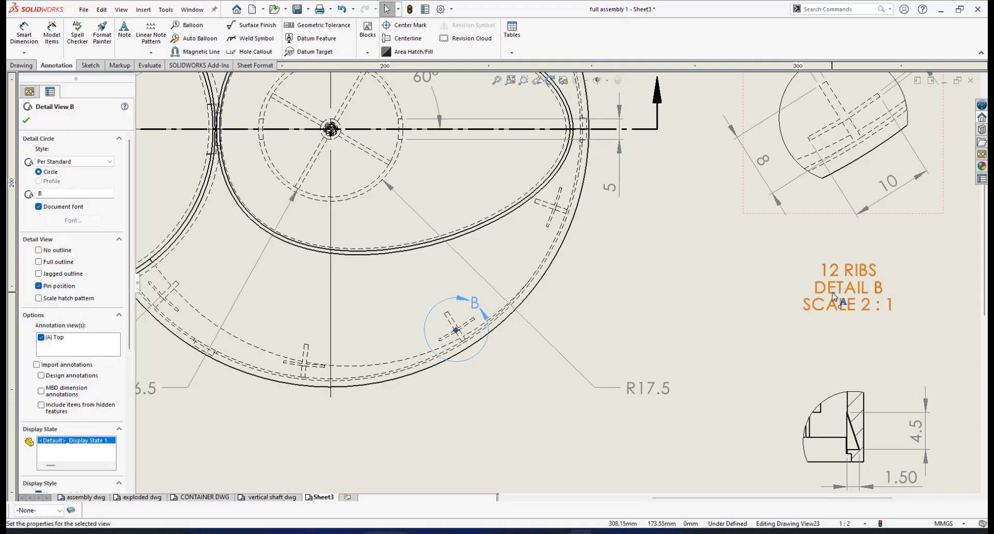
{"action": "scroll", "coordinate": [842, 298], "scroll_direction": "up", "scroll_amount": 2}
{"action": "scroll", "coordinate": [713, 237], "scroll_direction": "up", "scroll_amount": 1}
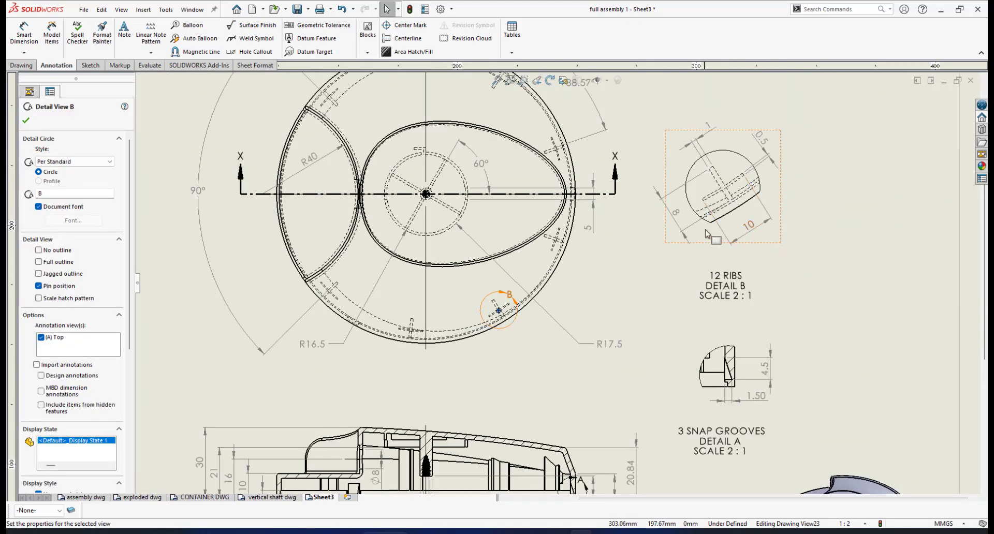
{"action": "scroll", "coordinate": [543, 236], "scroll_direction": "up", "scroll_amount": 2}
{"action": "scroll", "coordinate": [515, 219], "scroll_direction": "down", "scroll_amount": 3}
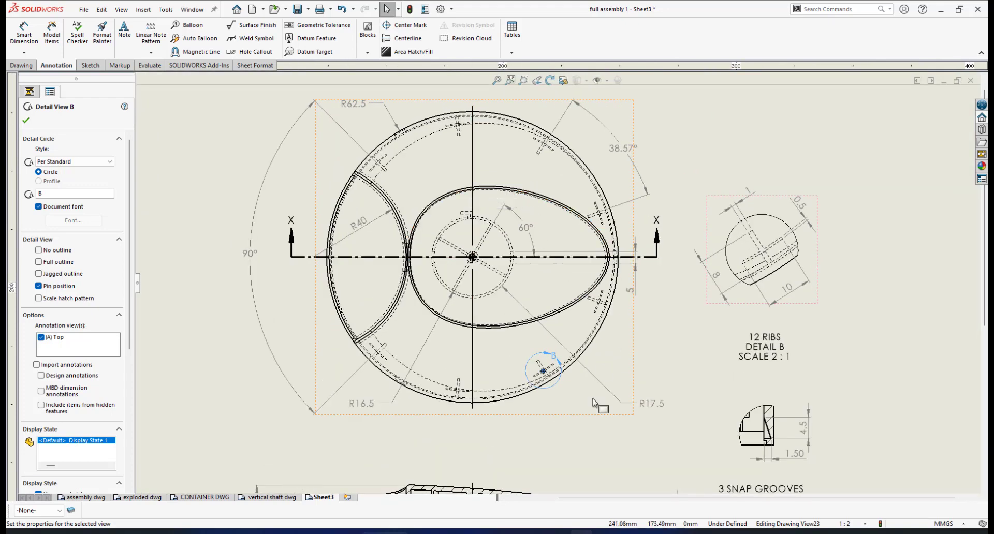
{"action": "scroll", "coordinate": [483, 238], "scroll_direction": "down", "scroll_amount": 1}
{"action": "scroll", "coordinate": [483, 238], "scroll_direction": "down", "scroll_amount": 4}
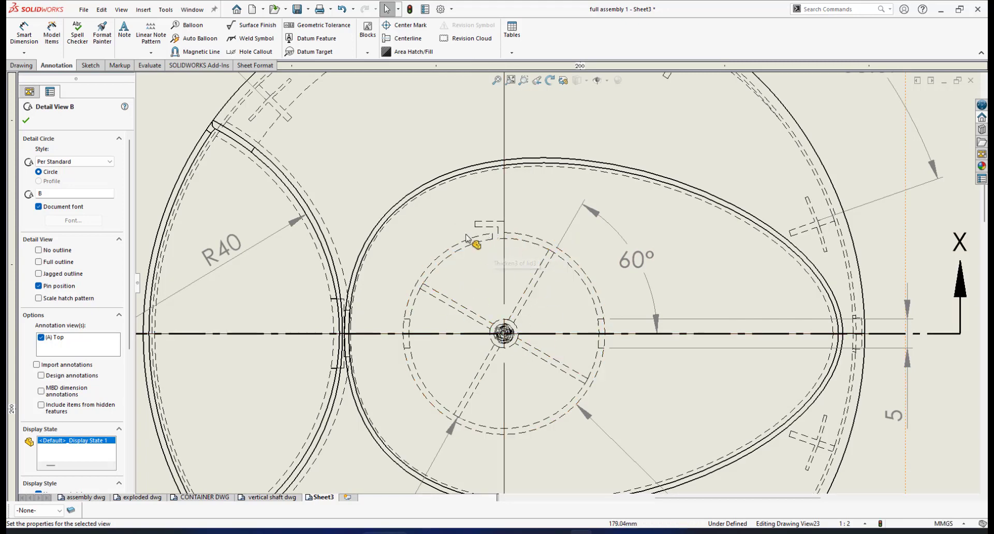
{"action": "scroll", "coordinate": [510, 232], "scroll_direction": "down", "scroll_amount": 2}
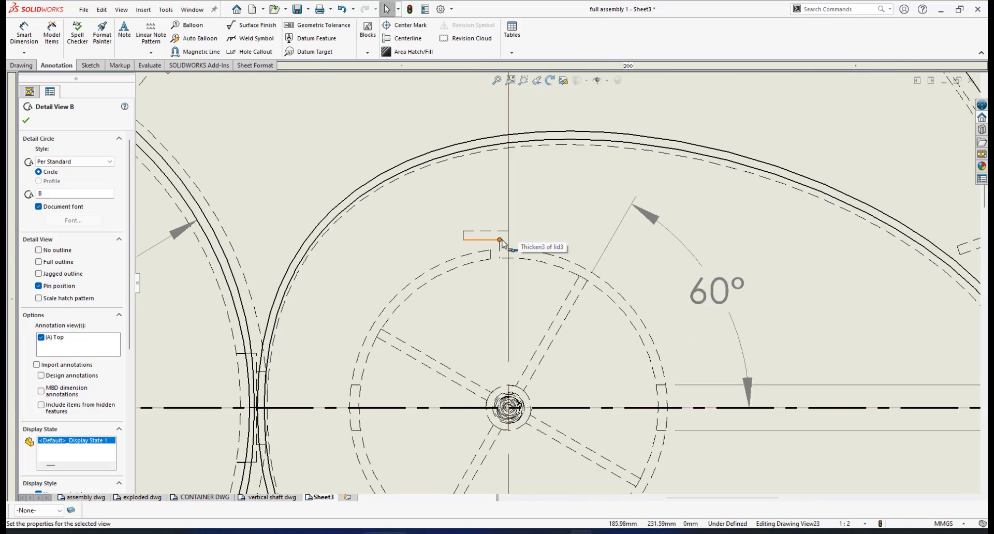
{"action": "scroll", "coordinate": [460, 221], "scroll_direction": "up", "scroll_amount": 5}
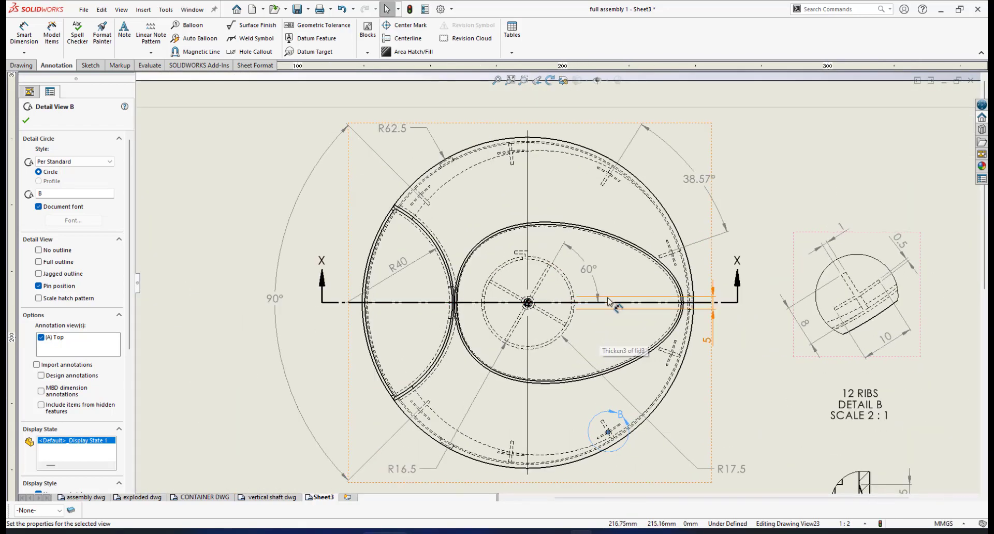
{"action": "scroll", "coordinate": [631, 321], "scroll_direction": "down", "scroll_amount": 1}
{"action": "scroll", "coordinate": [626, 312], "scroll_direction": "down", "scroll_amount": 1}
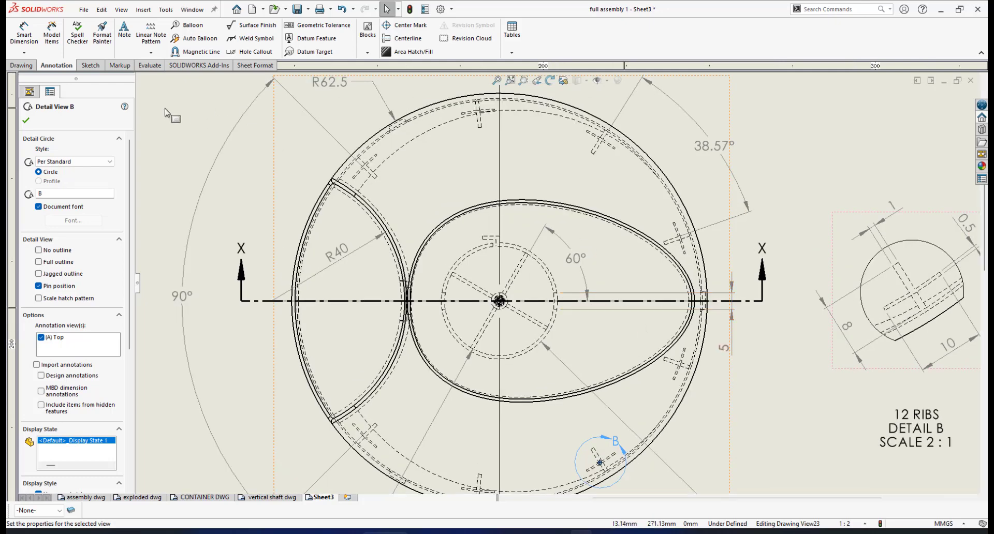
{"action": "left_click", "coordinate": [20, 65]}
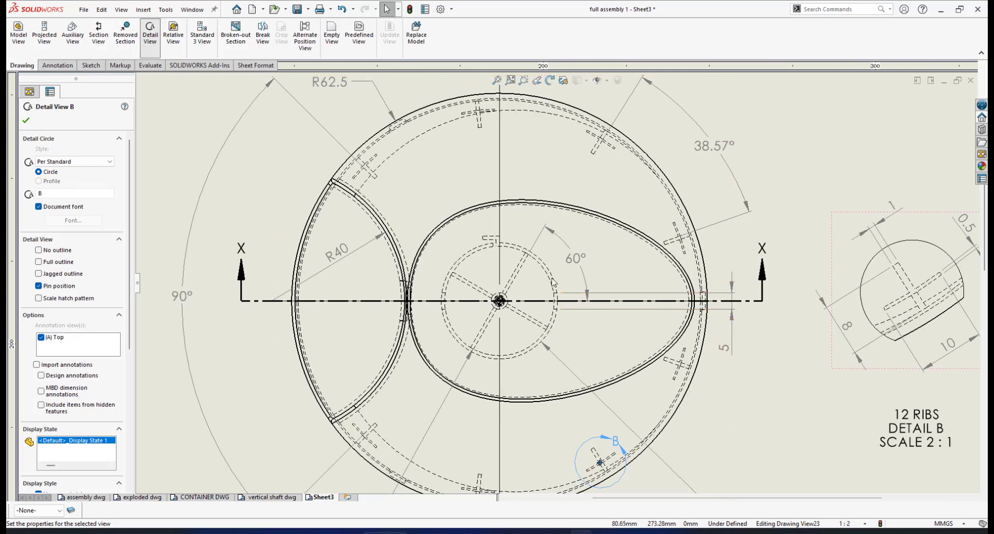
{"action": "key", "text": "Escape"}
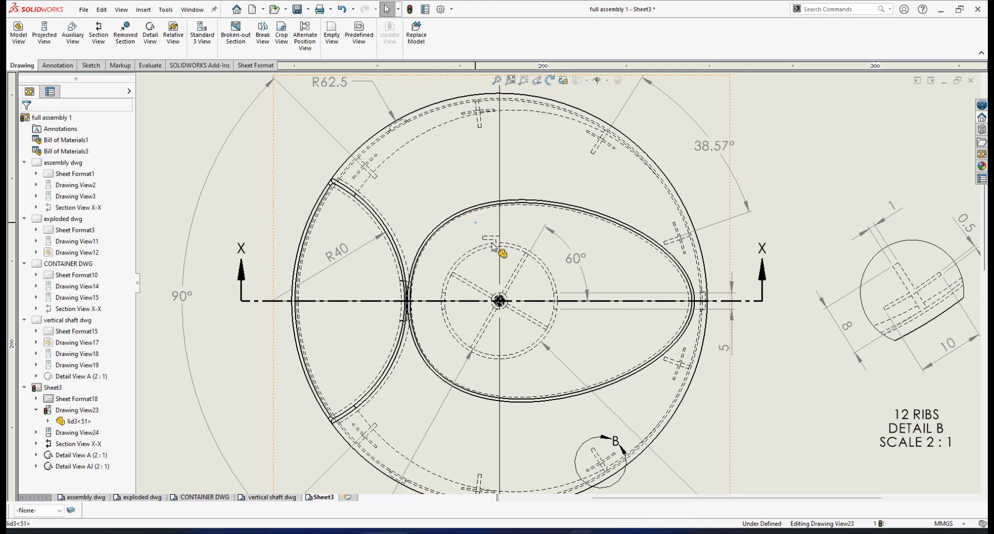
Step: Create 2:1 detail view C by circling the slot above the hub, placed left of the plan view
{"action": "left_click", "coordinate": [478, 229]}
{"action": "left_click", "coordinate": [829, 153]}
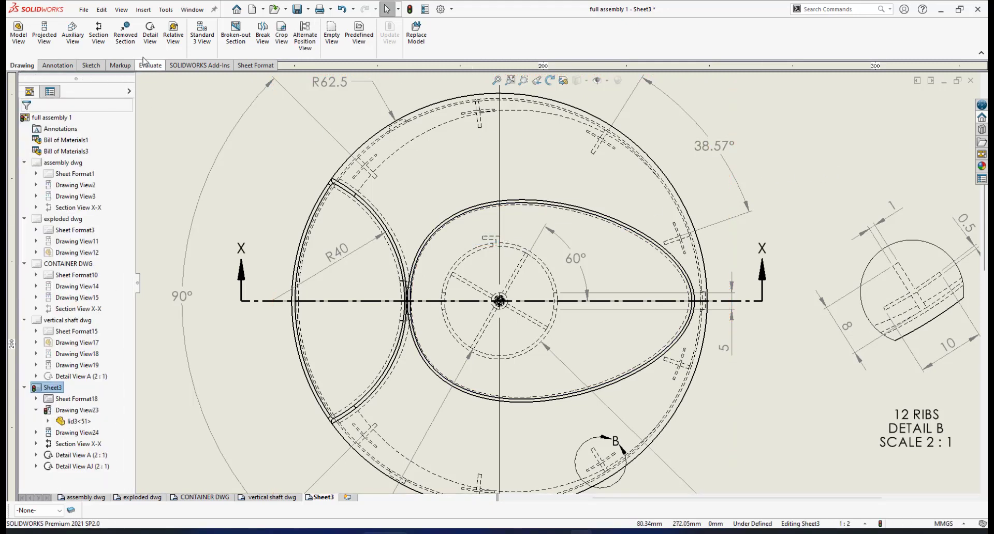
{"action": "left_click", "coordinate": [150, 37]}
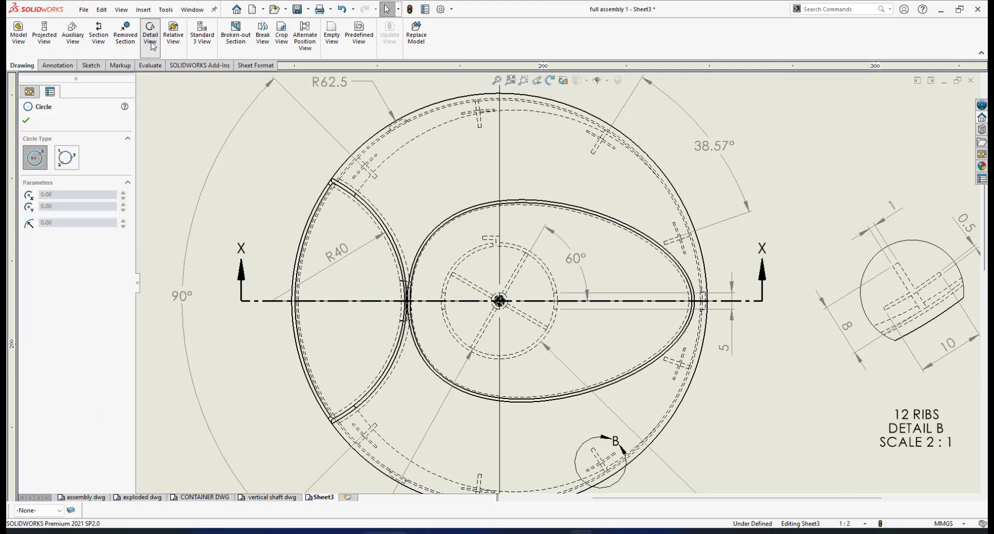
{"action": "left_click", "coordinate": [464, 232]}
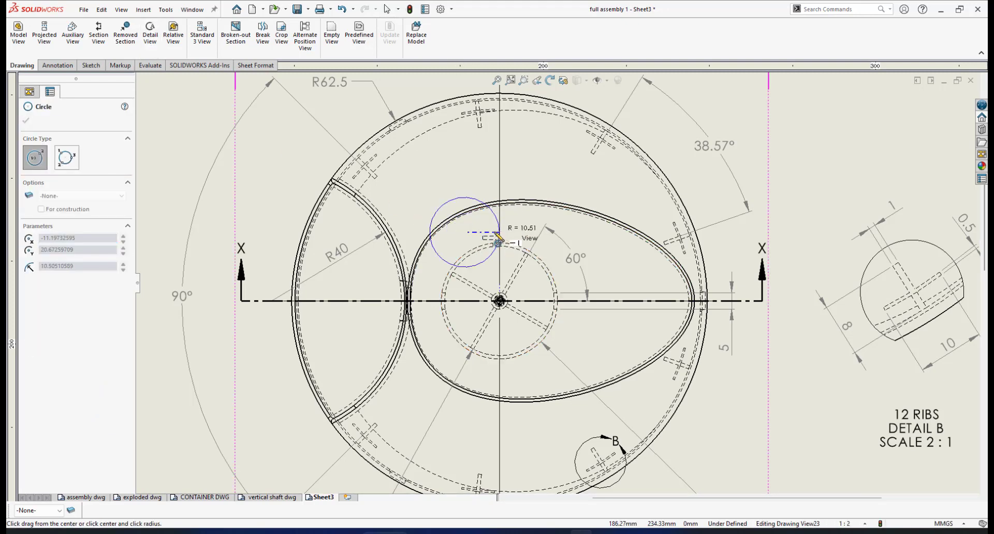
{"action": "left_click", "coordinate": [496, 241]}
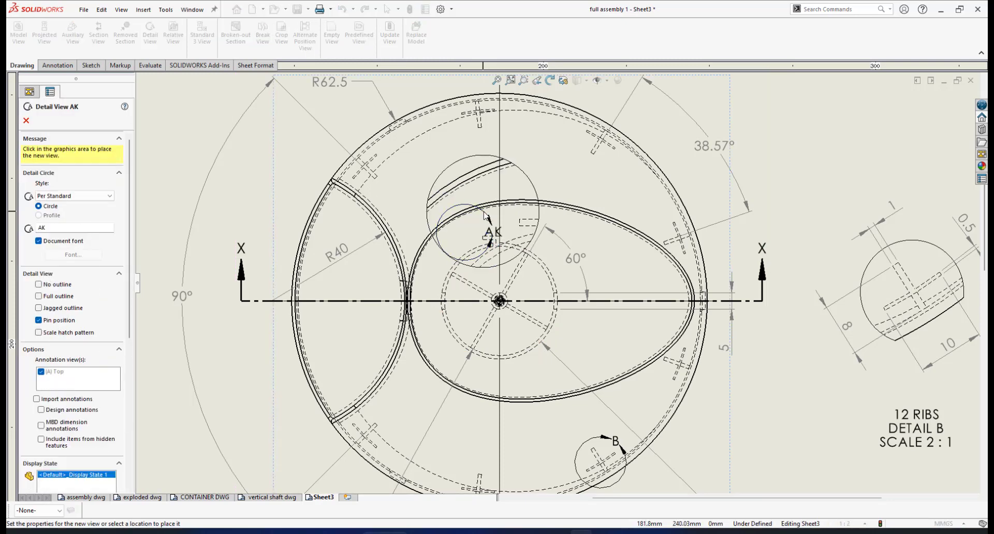
{"action": "scroll", "coordinate": [557, 283], "scroll_direction": "up", "scroll_amount": 3}
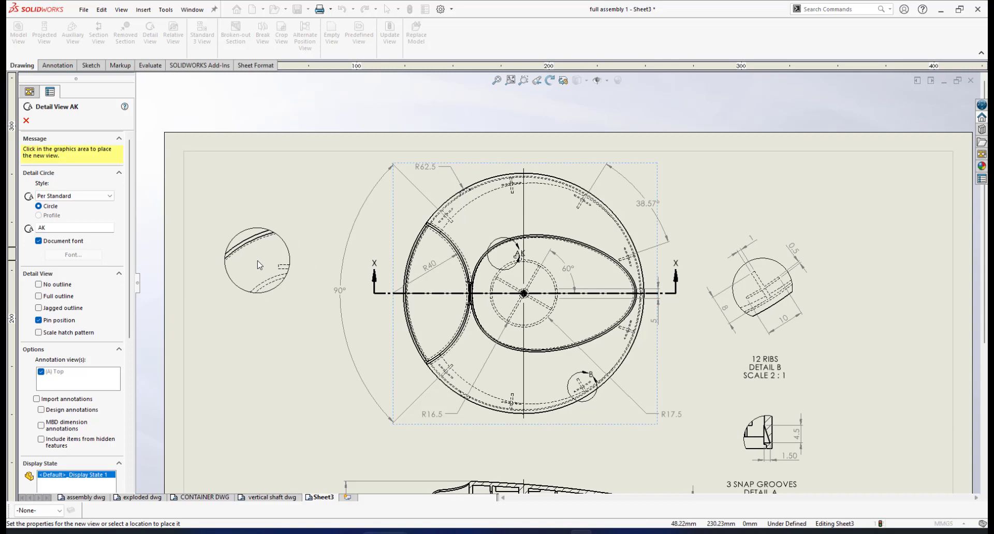
{"action": "left_click", "coordinate": [259, 265]}
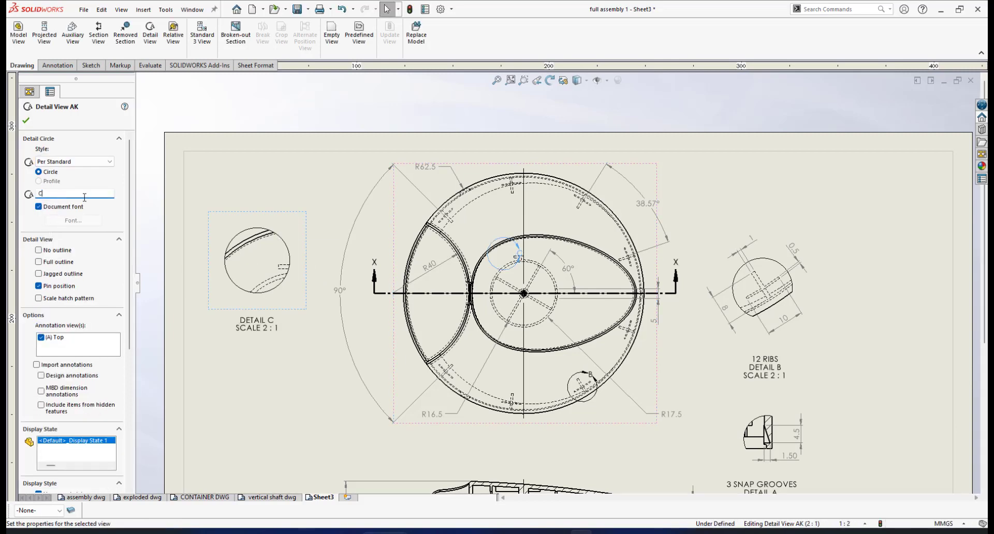
{"action": "left_click", "coordinate": [27, 120]}
{"action": "scroll", "coordinate": [523, 241], "scroll_direction": "down", "scroll_amount": 3}
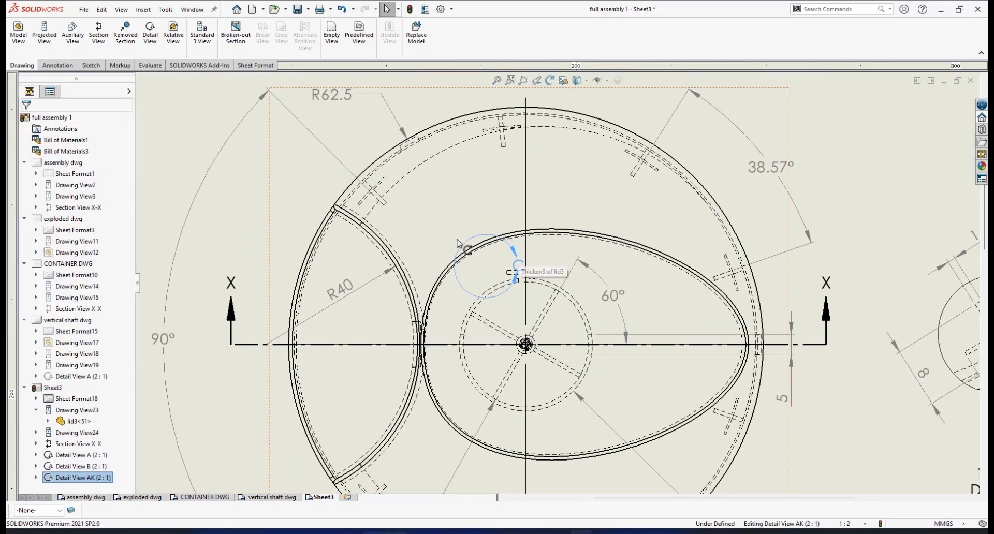
Step: Recentre detail circle C on the slot and shrink it tightly around the slot
{"action": "left_click", "coordinate": [472, 242]}
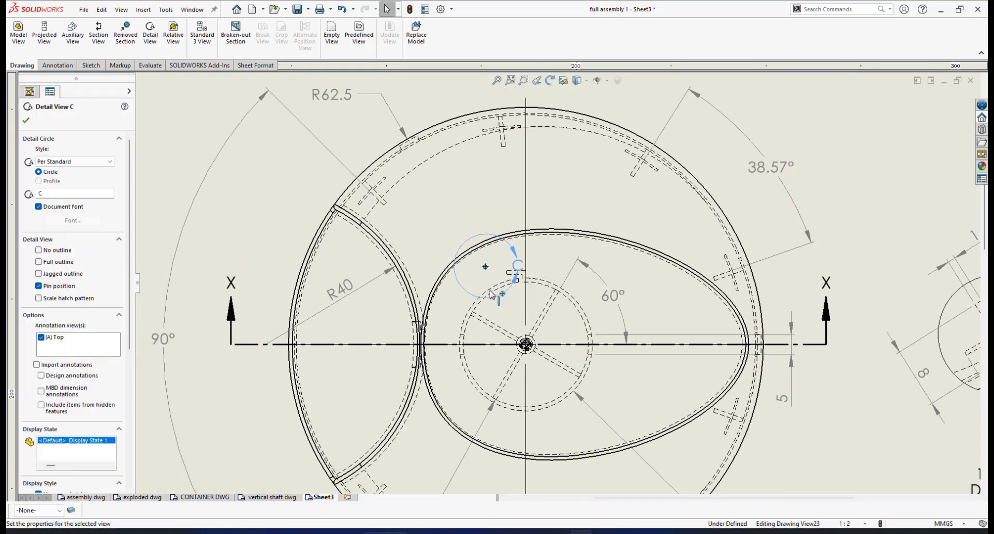
{"action": "left_click_drag", "start_coordinate": [485, 267], "coordinate": [515, 278]}
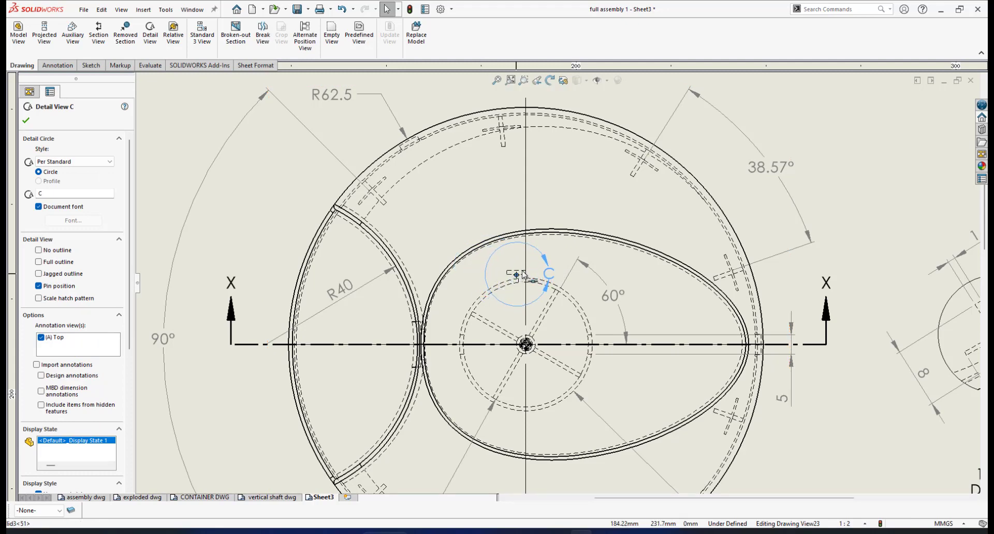
{"action": "left_click_drag", "start_coordinate": [536, 252], "coordinate": [544, 266]}
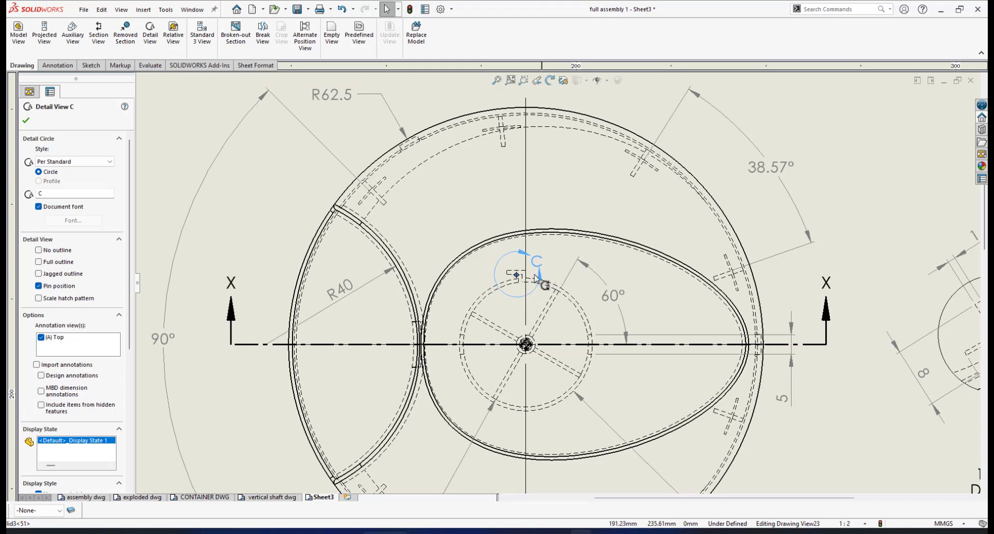
Step: Move the DETAIL C label slightly lower beneath its view
{"action": "scroll", "coordinate": [544, 265], "scroll_direction": "up", "scroll_amount": 3}
{"action": "scroll", "coordinate": [360, 346], "scroll_direction": "up", "scroll_amount": 1}
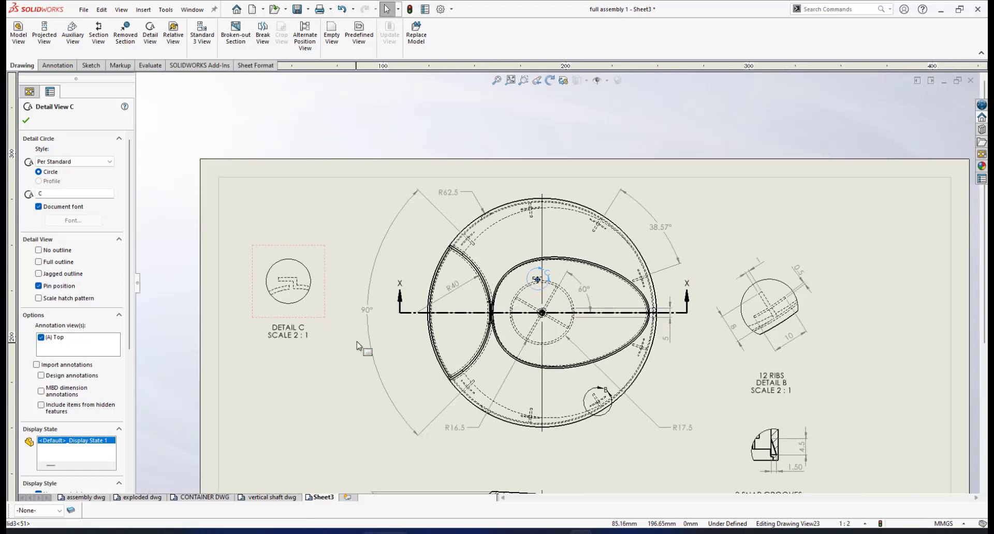
{"action": "scroll", "coordinate": [413, 327], "scroll_direction": "up", "scroll_amount": 1}
{"action": "scroll", "coordinate": [387, 324], "scroll_direction": "down", "scroll_amount": 2}
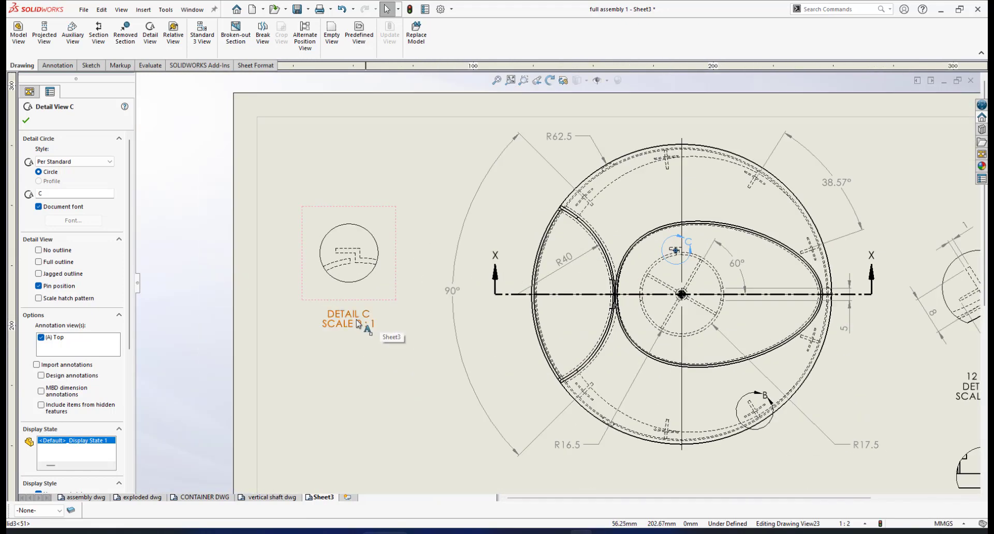
{"action": "left_click_drag", "start_coordinate": [355, 321], "coordinate": [356, 333]}
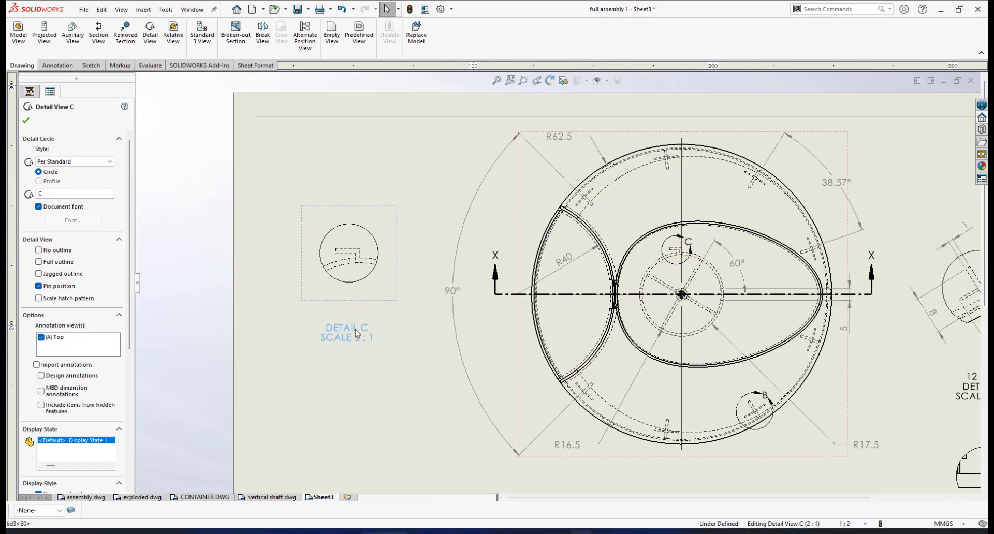
Step: Add the line 'HOOK SLOT FOR FLAT COIL SPRING' above DETAIL C in the detail label
{"action": "double_click", "coordinate": [357, 332]}
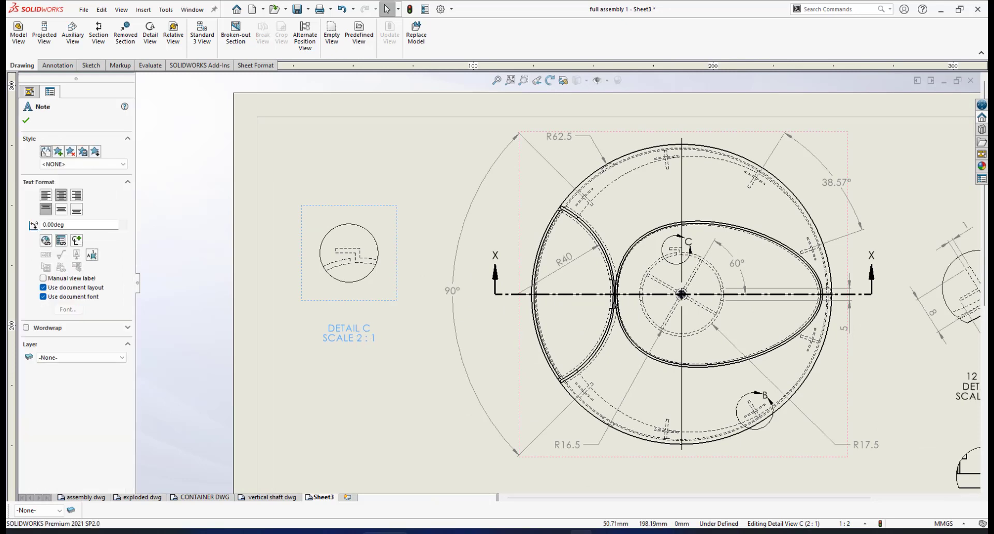
{"action": "left_click", "coordinate": [333, 330]}
{"action": "key", "text": "Return"}
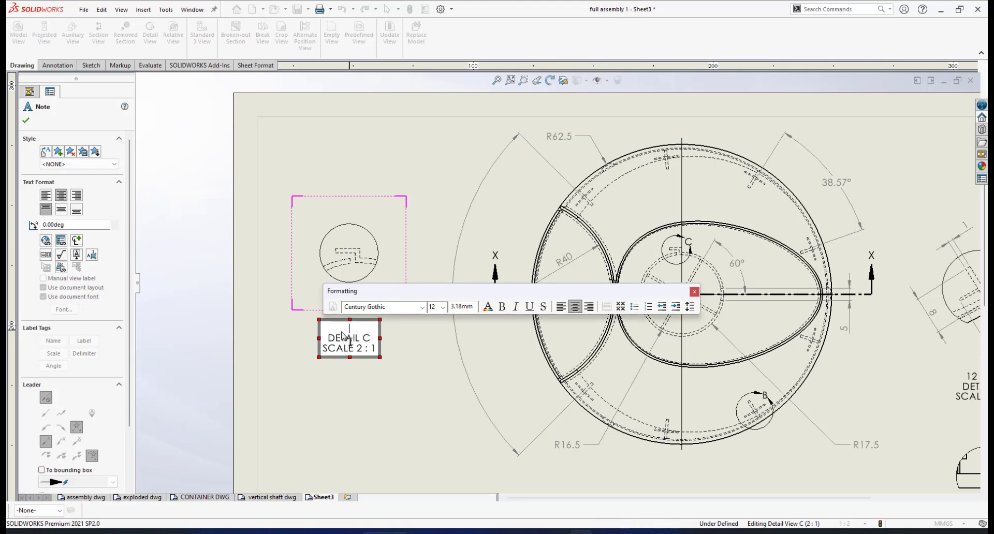
{"action": "type", "text": "HOOK"}
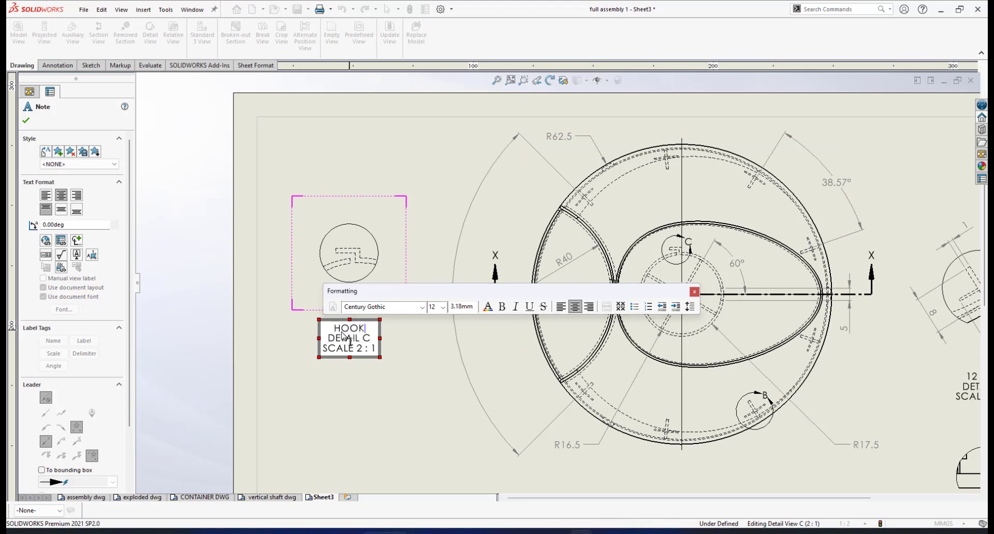
{"action": "type", "text": " SLOT"}
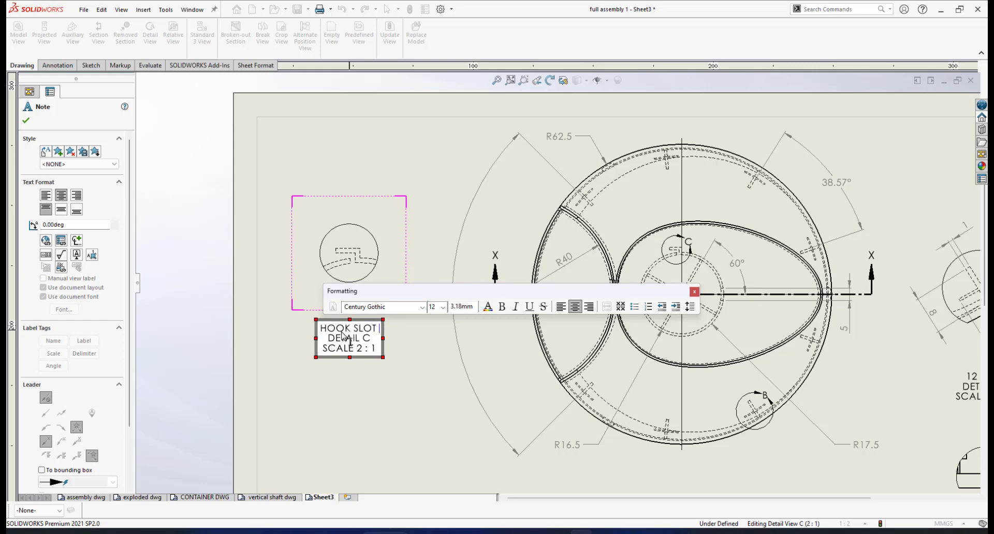
{"action": "type", "text": " FOR"}
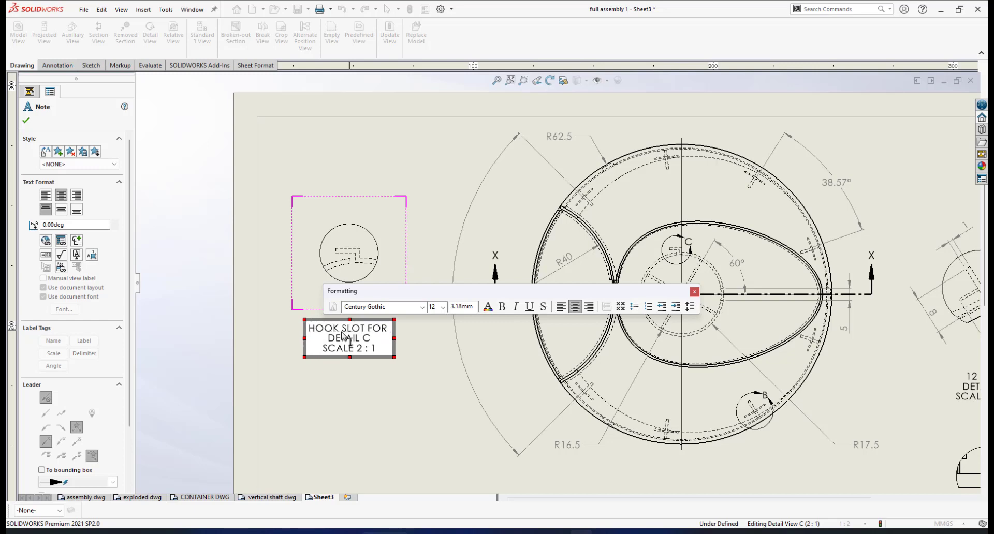
{"action": "type", "text": " FLAT"}
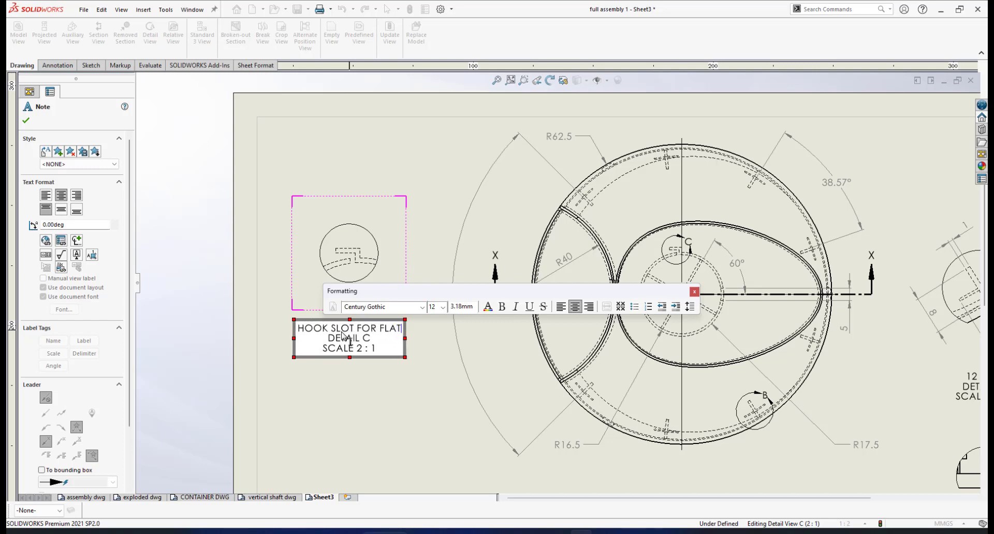
{"action": "type", "text": " CO"}
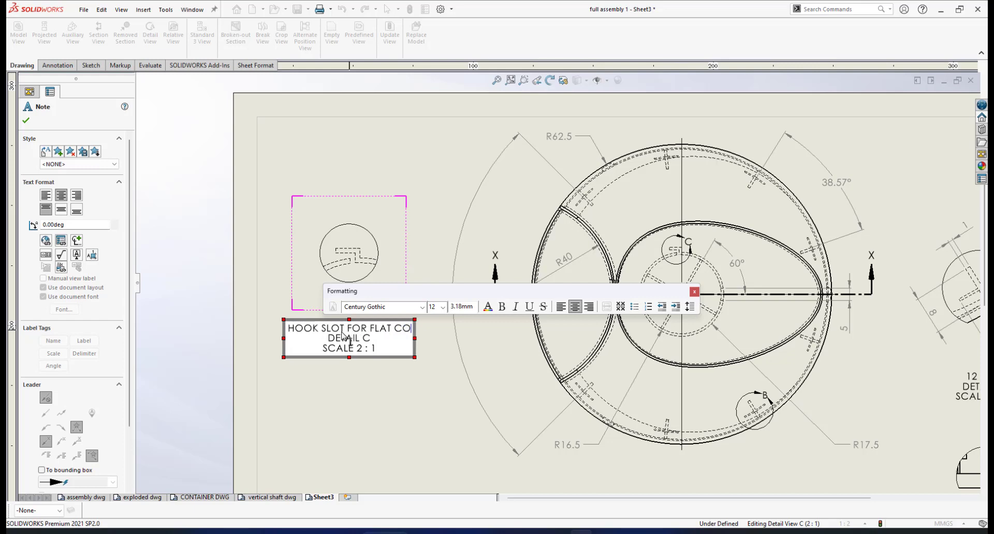
{"action": "type", "text": "IL SPRING"}
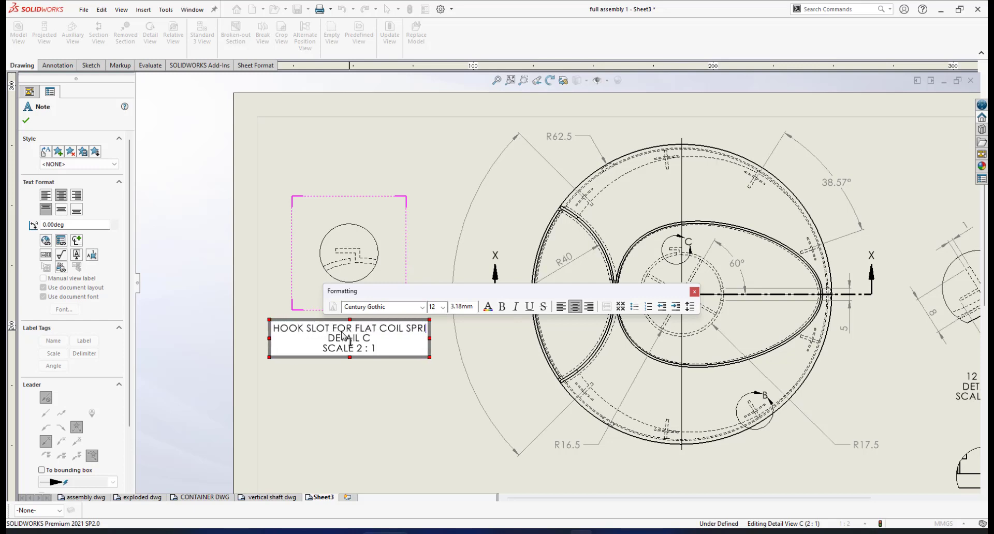
{"action": "left_click", "coordinate": [362, 251]}
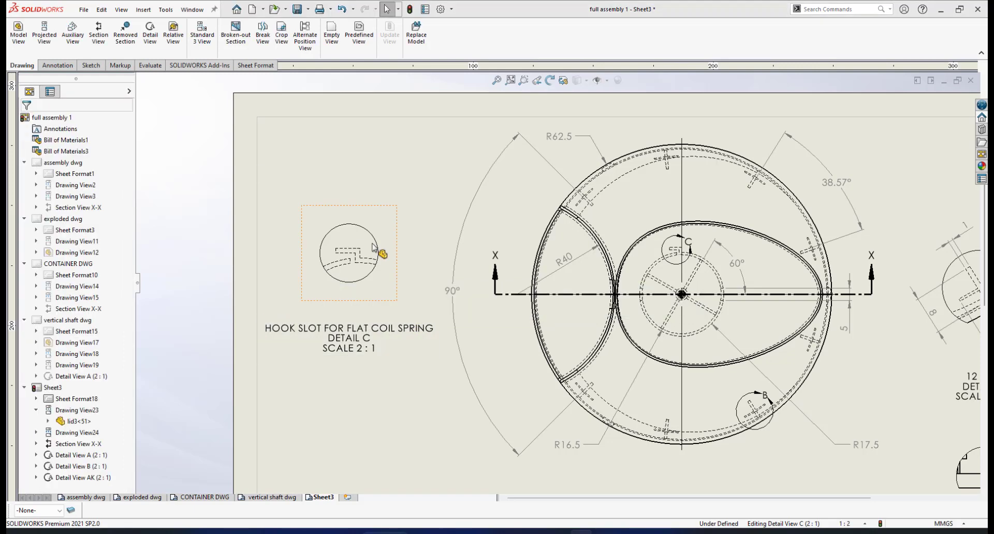
{"action": "left_click", "coordinate": [57, 65]}
Step: Dimension the hook slot's 5.00 width and 1.00 depth in Detail C
{"action": "left_click", "coordinate": [24, 34]}
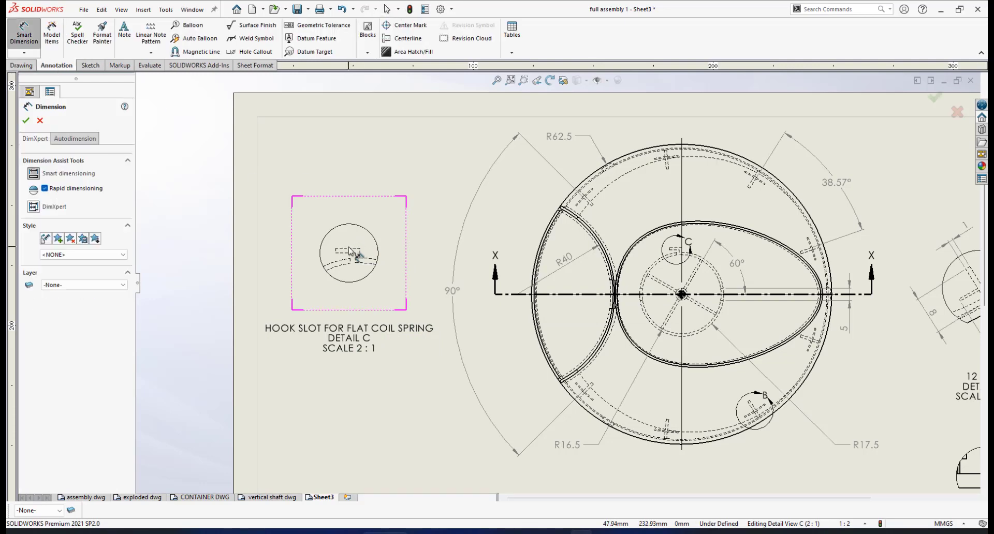
{"action": "scroll", "coordinate": [350, 252], "scroll_direction": "down", "scroll_amount": 3}
{"action": "left_click", "coordinate": [405, 262]}
{"action": "left_click", "coordinate": [396, 261]}
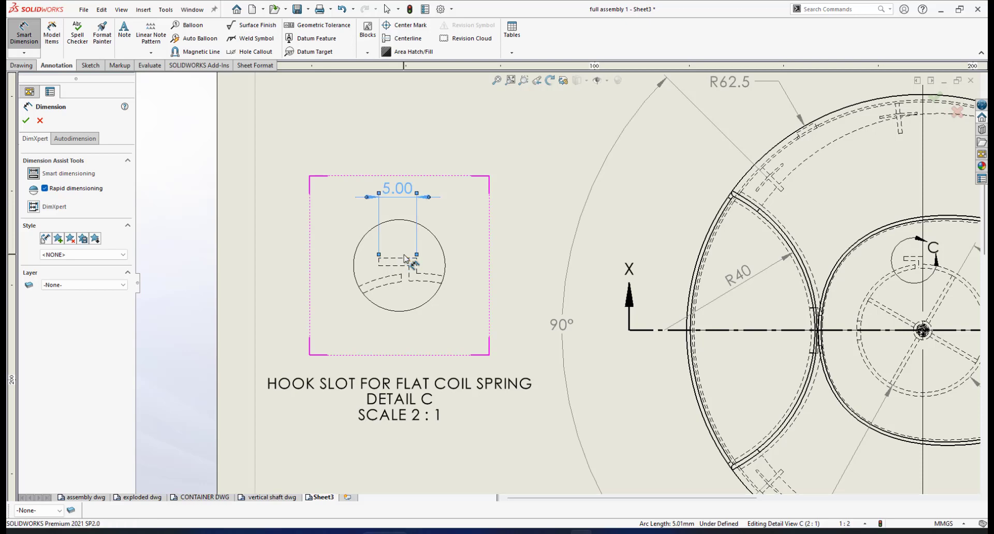
{"action": "left_click", "coordinate": [379, 263]}
{"action": "left_click", "coordinate": [380, 262]}
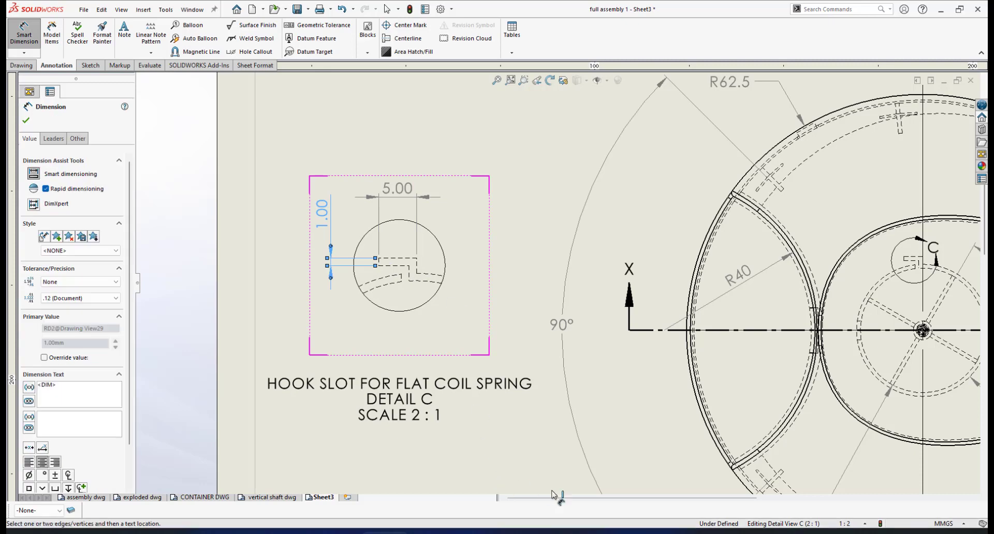
{"action": "key", "text": "Escape"}
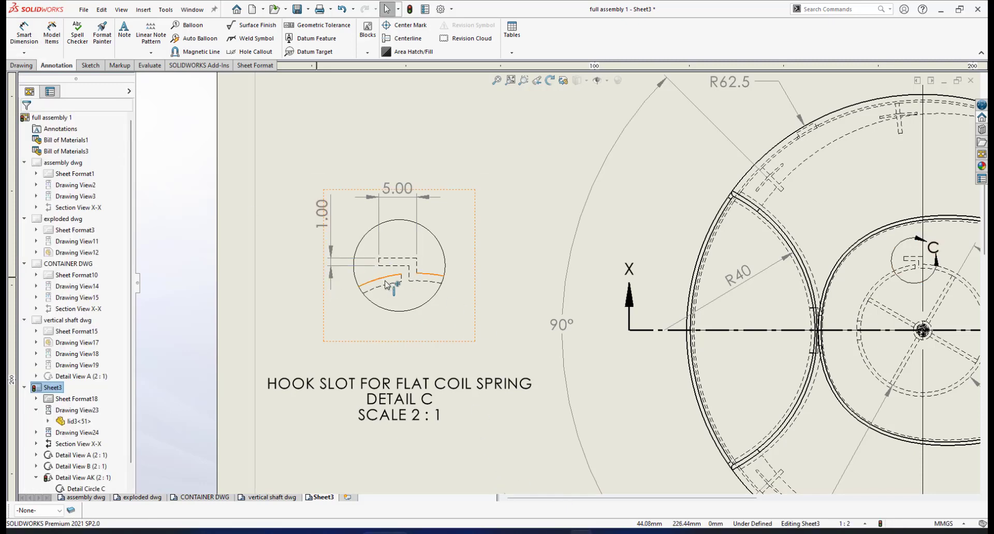
Step: Add the R16.5 arc radius dimension below the detail, shown to one decimal place
{"action": "left_click", "coordinate": [24, 35]}
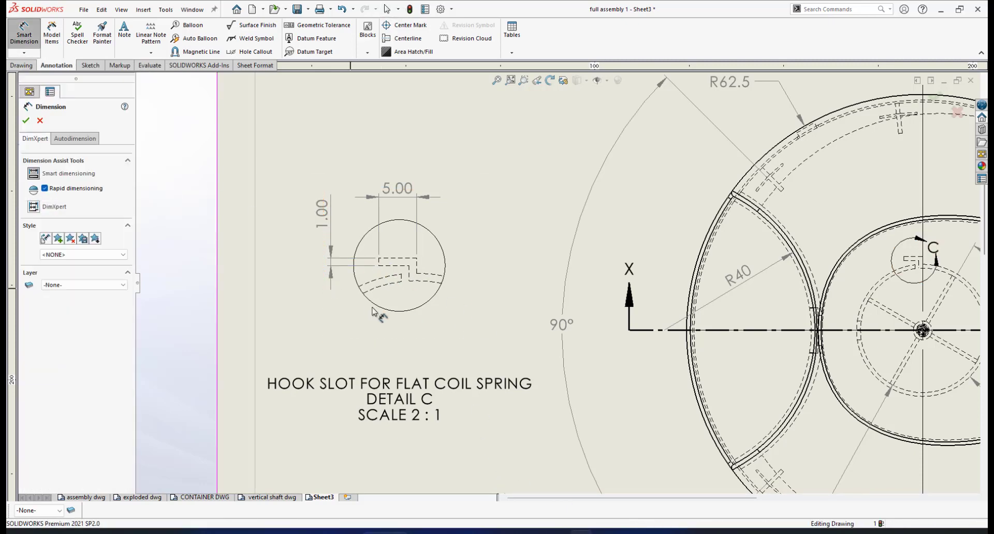
{"action": "left_click", "coordinate": [390, 287]}
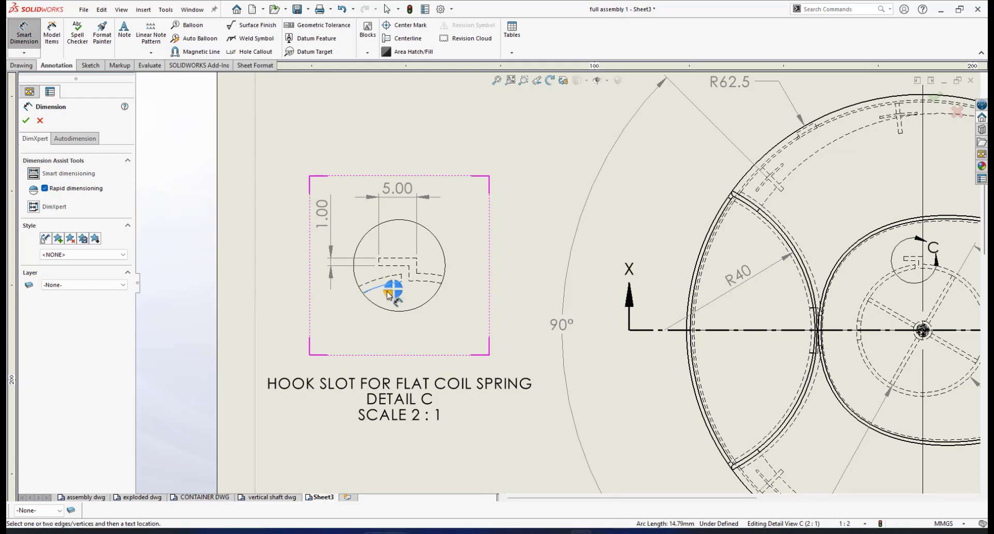
{"action": "left_click", "coordinate": [399, 336]}
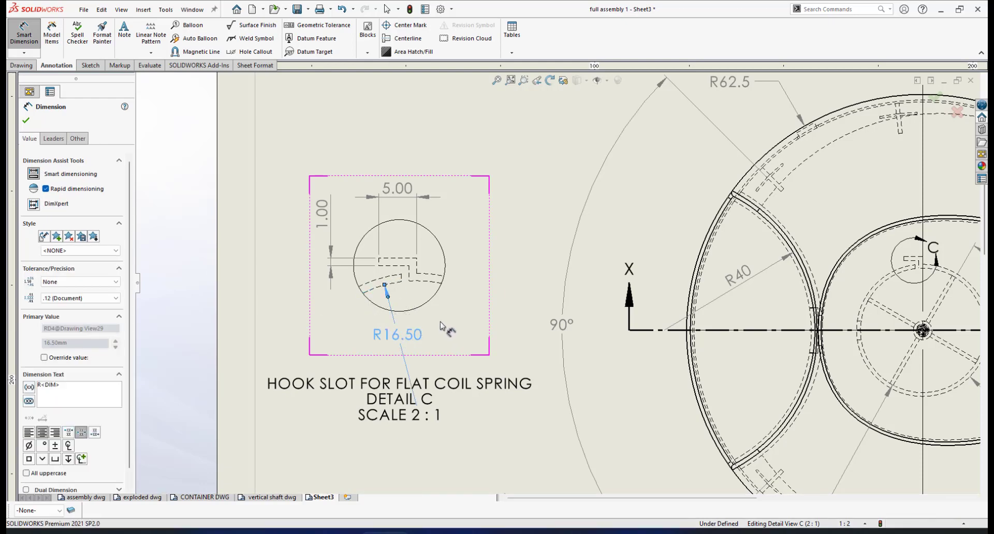
{"action": "scroll", "coordinate": [457, 321], "scroll_direction": "up", "scroll_amount": 3}
{"action": "scroll", "coordinate": [469, 323], "scroll_direction": "down", "scroll_amount": 4}
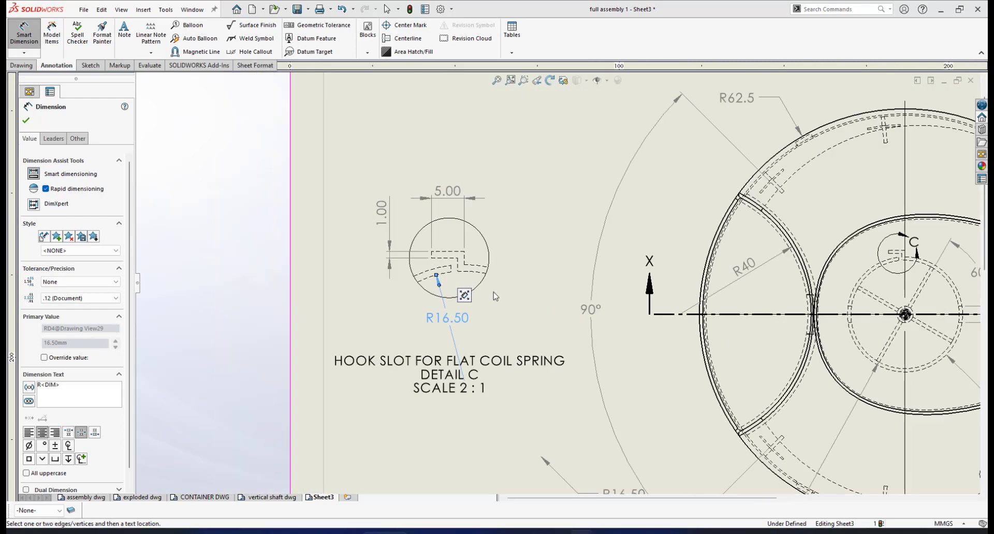
{"action": "right_click", "coordinate": [552, 288]}
{"action": "left_click", "coordinate": [533, 213]}
{"action": "left_click", "coordinate": [459, 315]}
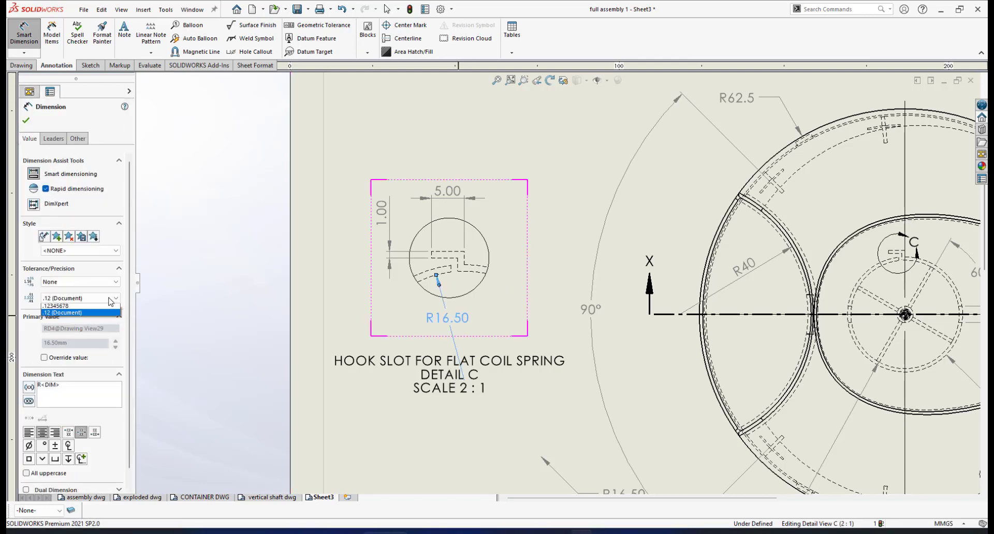
{"action": "left_click", "coordinate": [79, 298]}
{"action": "left_click", "coordinate": [79, 314]}
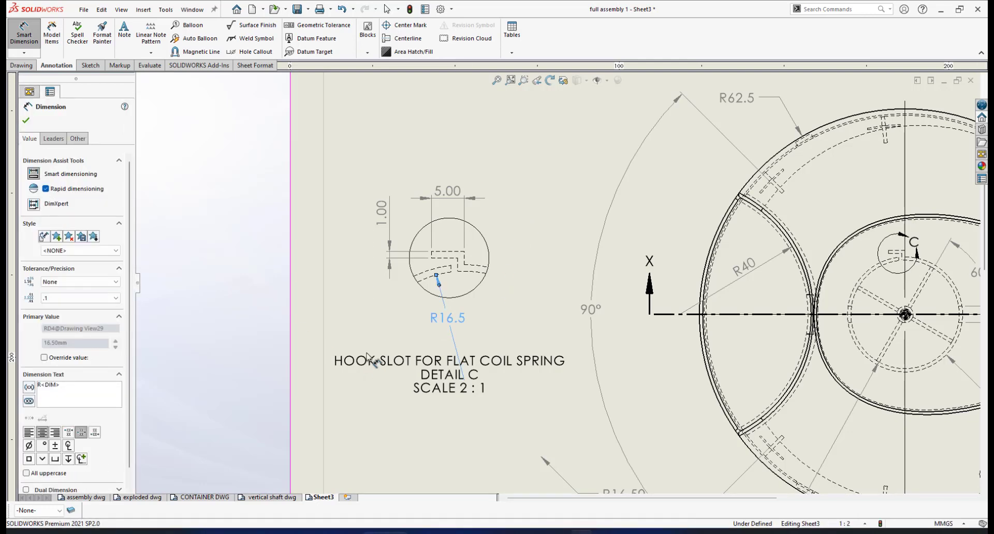
{"action": "left_click", "coordinate": [26, 122]}
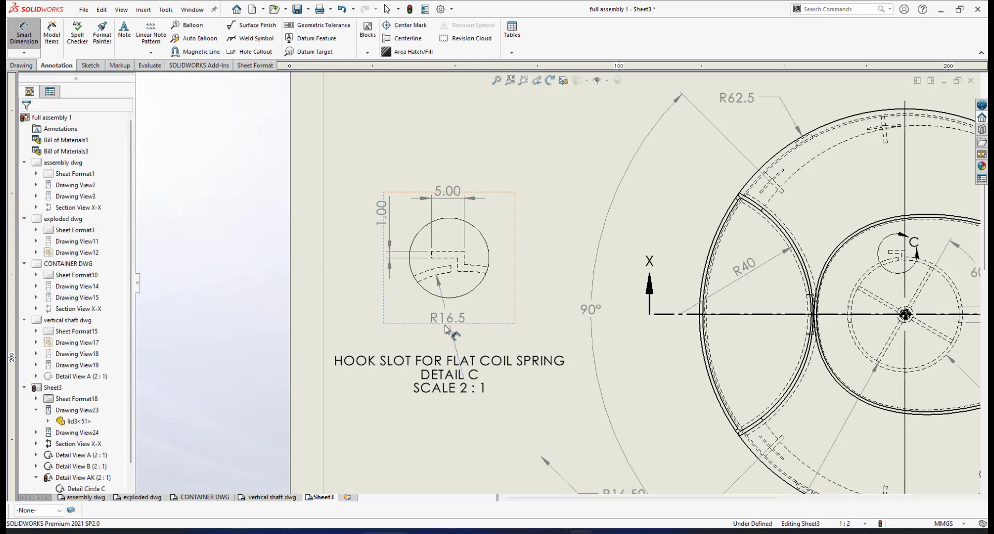
Step: Move the HOOK SLOT caption lower under Detail C
{"action": "left_click_drag", "start_coordinate": [493, 362], "coordinate": [497, 391]}
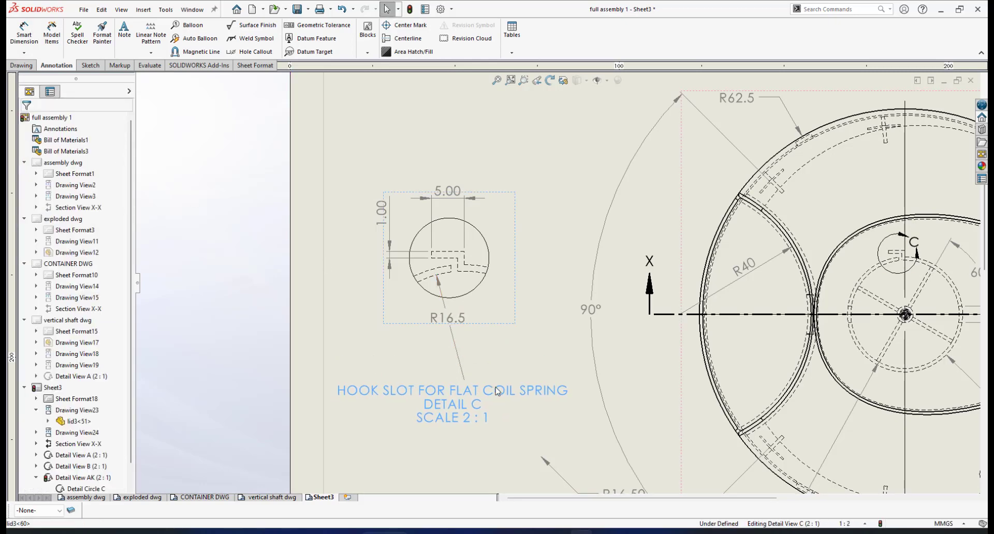
{"action": "left_click", "coordinate": [552, 235]}
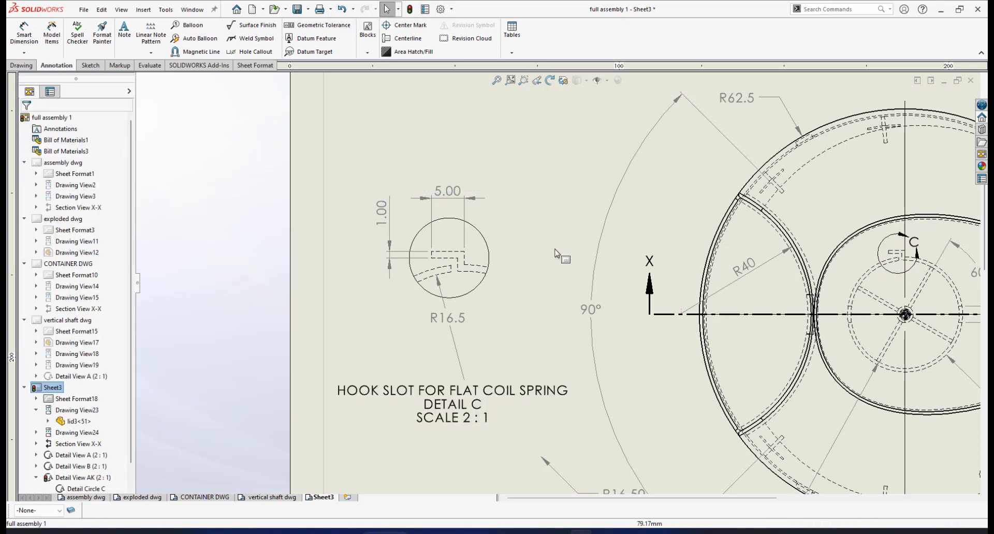
{"action": "scroll", "coordinate": [556, 284], "scroll_direction": "up", "scroll_amount": 2}
Step: Drag the plan view's R62.5 radius dimension further left and lower, near the outer rim
{"action": "scroll", "coordinate": [614, 338], "scroll_direction": "up", "scroll_amount": 5}
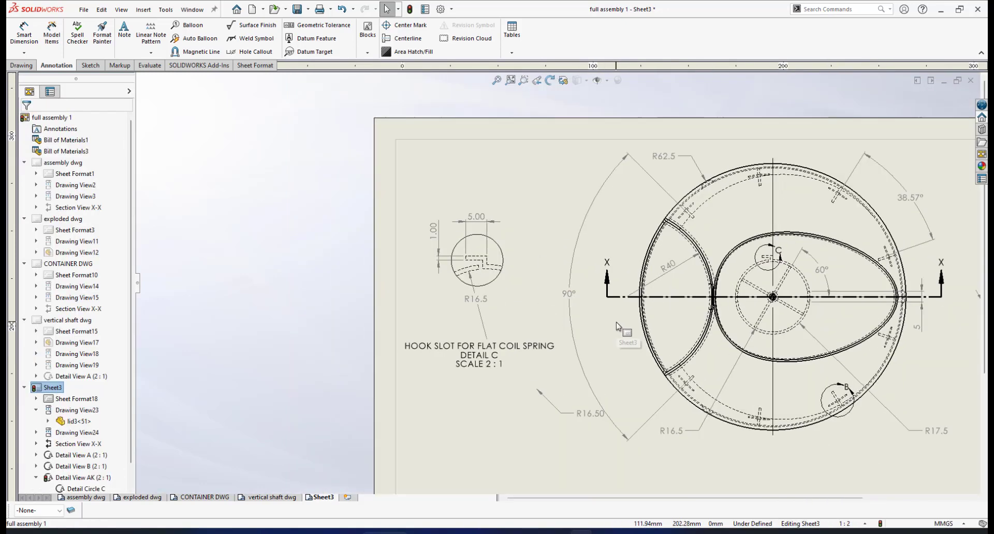
{"action": "scroll", "coordinate": [680, 320], "scroll_direction": "down", "scroll_amount": 3}
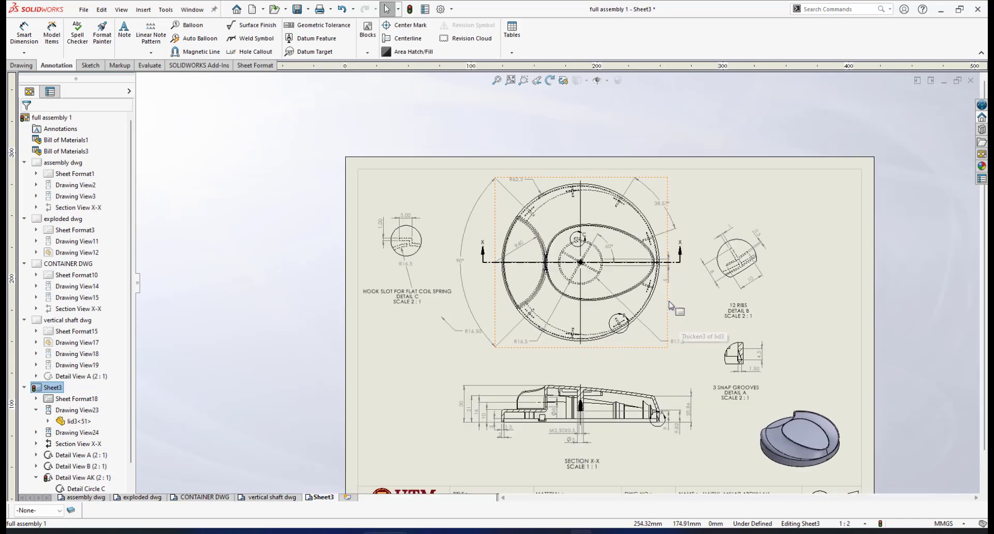
{"action": "scroll", "coordinate": [682, 342], "scroll_direction": "up", "scroll_amount": 1}
{"action": "scroll", "coordinate": [680, 330], "scroll_direction": "up", "scroll_amount": 1}
{"action": "scroll", "coordinate": [655, 328], "scroll_direction": "up", "scroll_amount": 1}
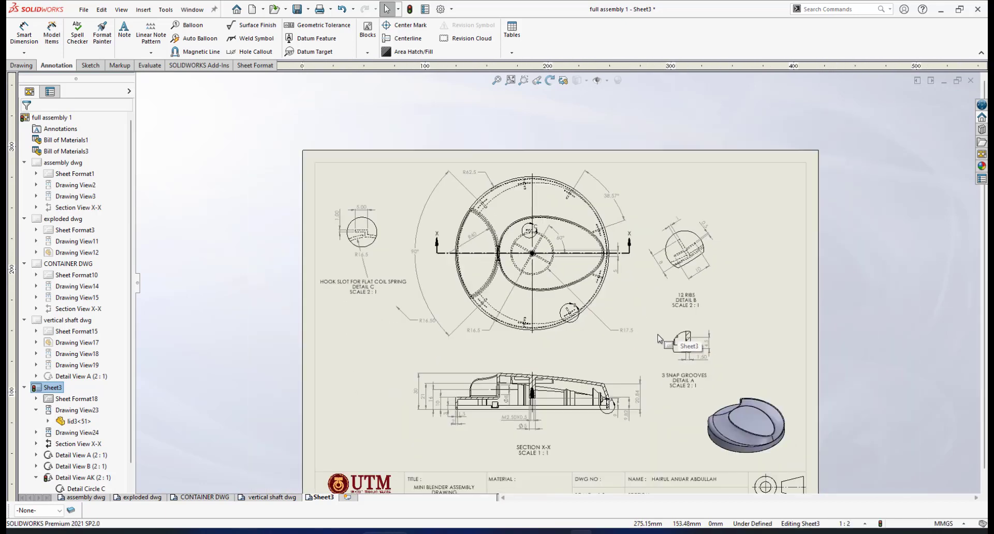
{"action": "scroll", "coordinate": [656, 329], "scroll_direction": "down", "scroll_amount": 1}
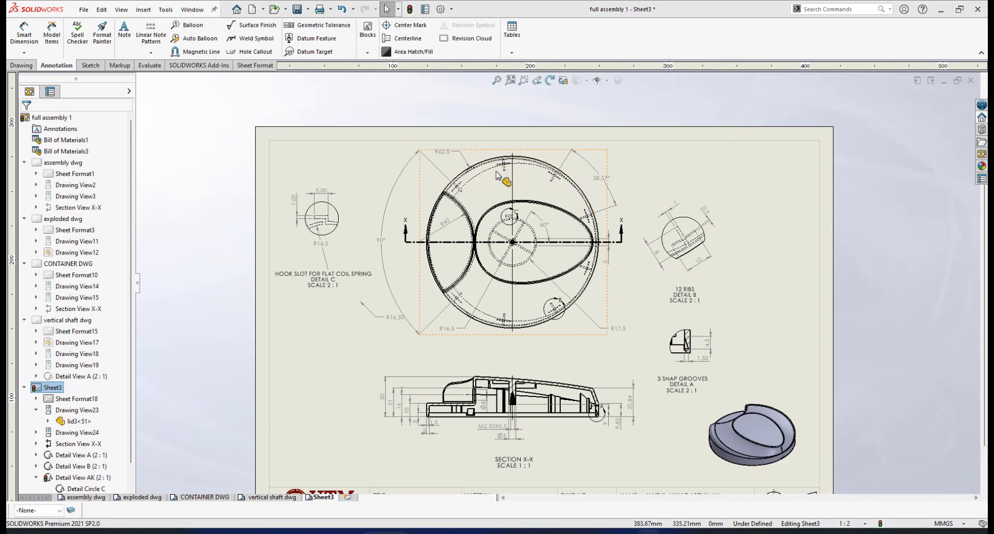
{"action": "scroll", "coordinate": [508, 166], "scroll_direction": "down", "scroll_amount": 3}
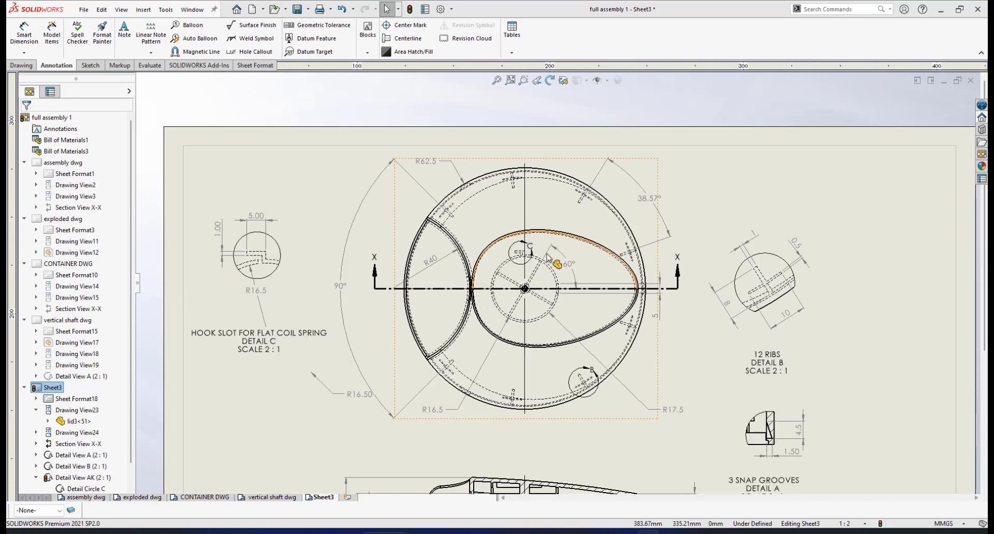
{"action": "scroll", "coordinate": [479, 166], "scroll_direction": "down", "scroll_amount": 5}
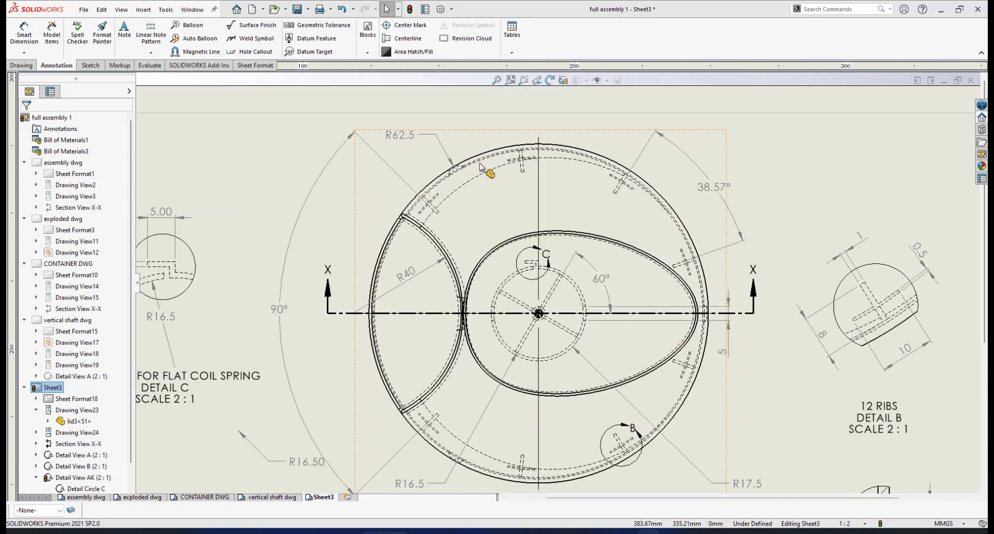
{"action": "scroll", "coordinate": [479, 167], "scroll_direction": "down", "scroll_amount": 1}
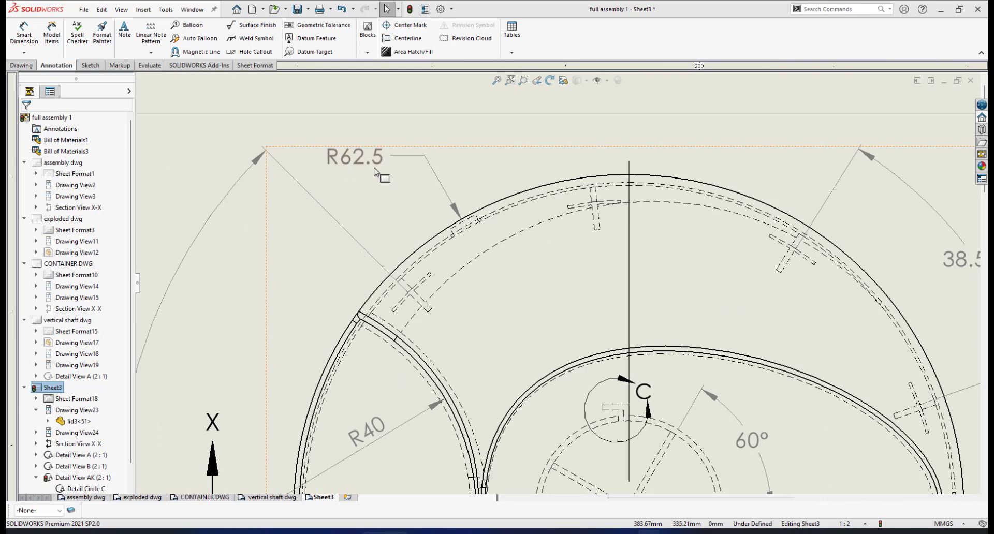
{"action": "left_click_drag", "start_coordinate": [370, 163], "coordinate": [336, 179]}
{"action": "mouse_move", "coordinate": [293, 218]}
{"action": "left_mouse_down"}
{"action": "mouse_move", "coordinate": [260, 259]}
{"action": "mouse_move", "coordinate": [300, 256]}
{"action": "left_mouse_up"}
Step: Move the R62.5 dimension along the rim to the lower right, just above the R17.5 radius
{"action": "scroll", "coordinate": [543, 269], "scroll_direction": "up", "scroll_amount": 3}
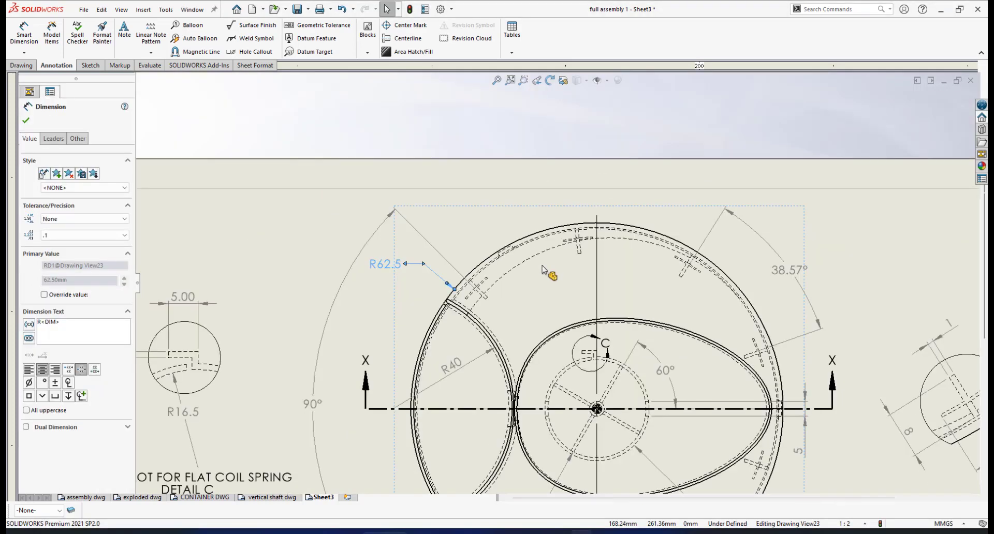
{"action": "scroll", "coordinate": [569, 296], "scroll_direction": "up", "scroll_amount": 4}
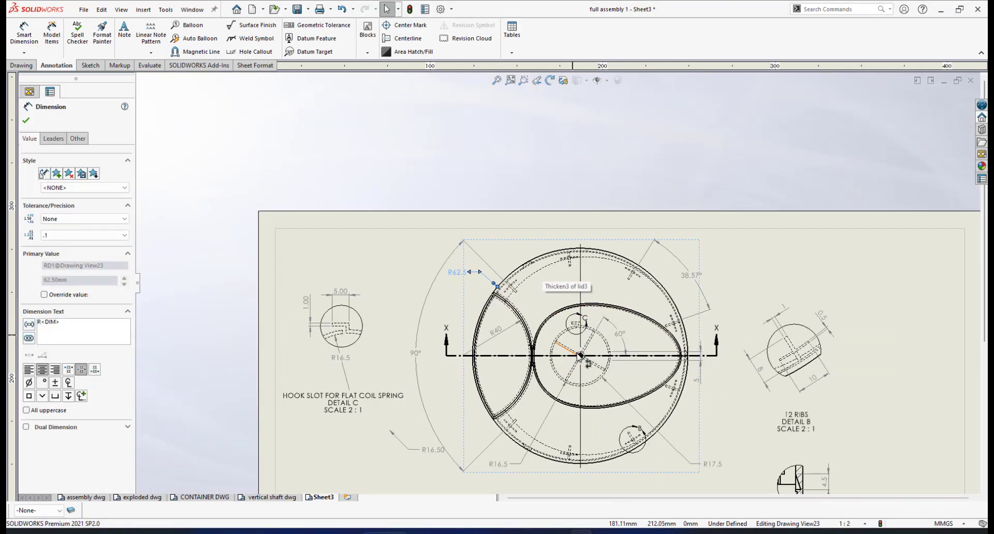
{"action": "scroll", "coordinate": [576, 358], "scroll_direction": "down", "scroll_amount": 1}
{"action": "scroll", "coordinate": [576, 358], "scroll_direction": "down", "scroll_amount": 1}
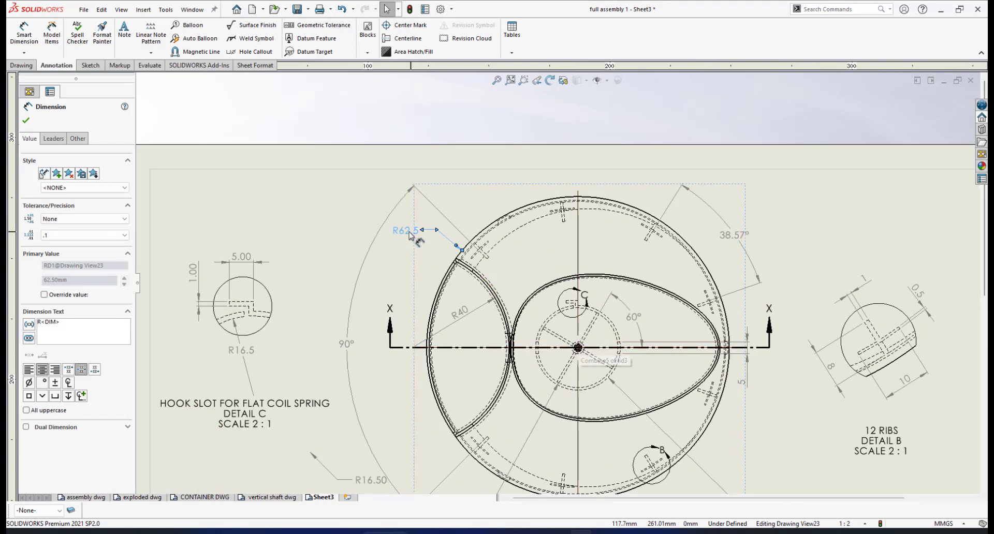
{"action": "left_click_drag", "start_coordinate": [410, 234], "coordinate": [545, 258]}
{"action": "left_click_drag", "start_coordinate": [709, 396], "coordinate": [771, 457]}
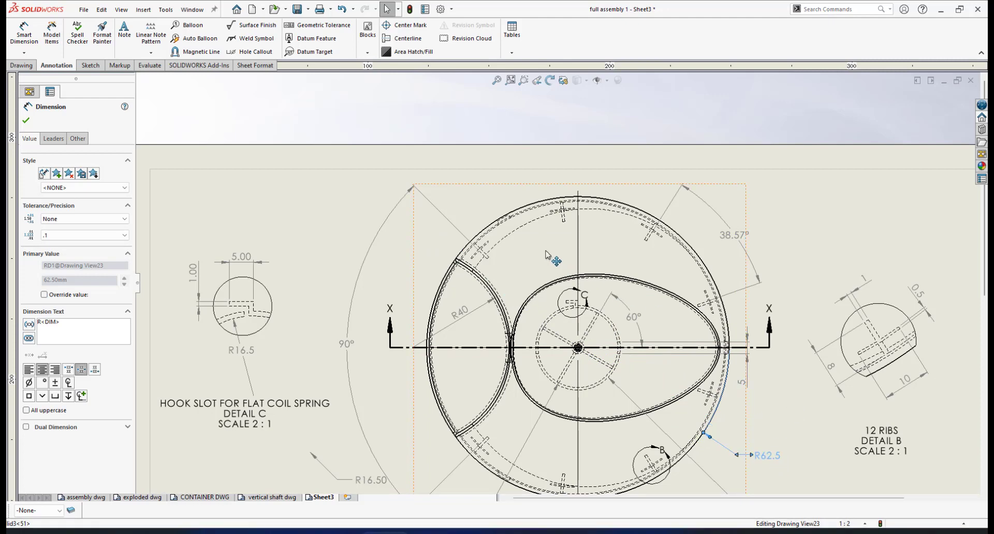
{"action": "scroll", "coordinate": [530, 220], "scroll_direction": "down", "scroll_amount": 1}
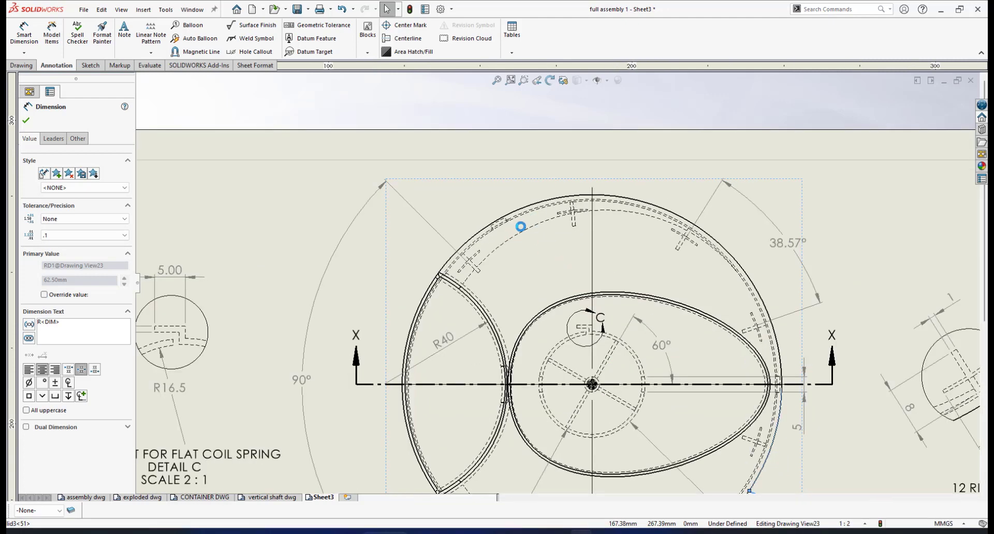
{"action": "scroll", "coordinate": [520, 226], "scroll_direction": "down", "scroll_amount": 4}
{"action": "scroll", "coordinate": [516, 208], "scroll_direction": "down", "scroll_amount": 3}
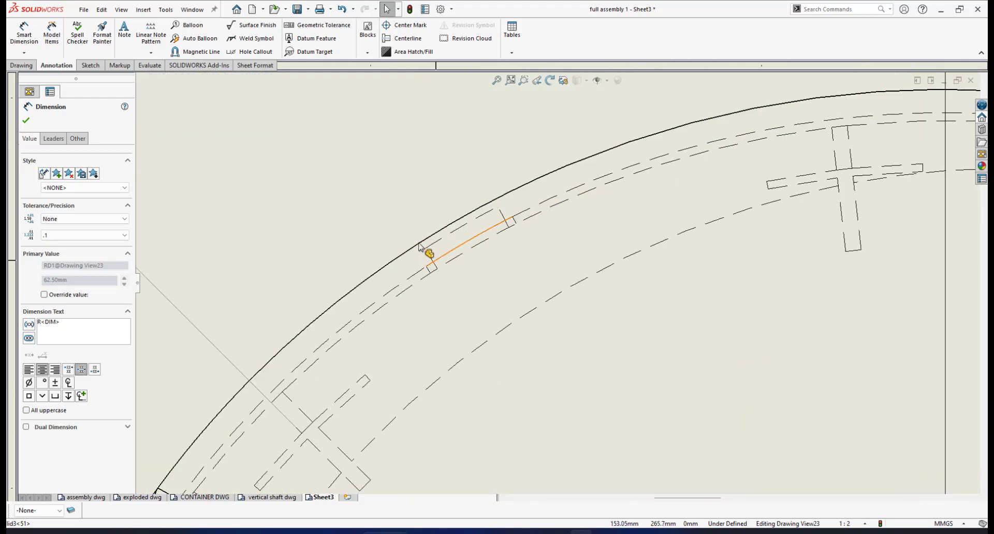
{"action": "scroll", "coordinate": [644, 333], "scroll_direction": "up", "scroll_amount": 5}
{"action": "scroll", "coordinate": [714, 377], "scroll_direction": "up", "scroll_amount": 3}
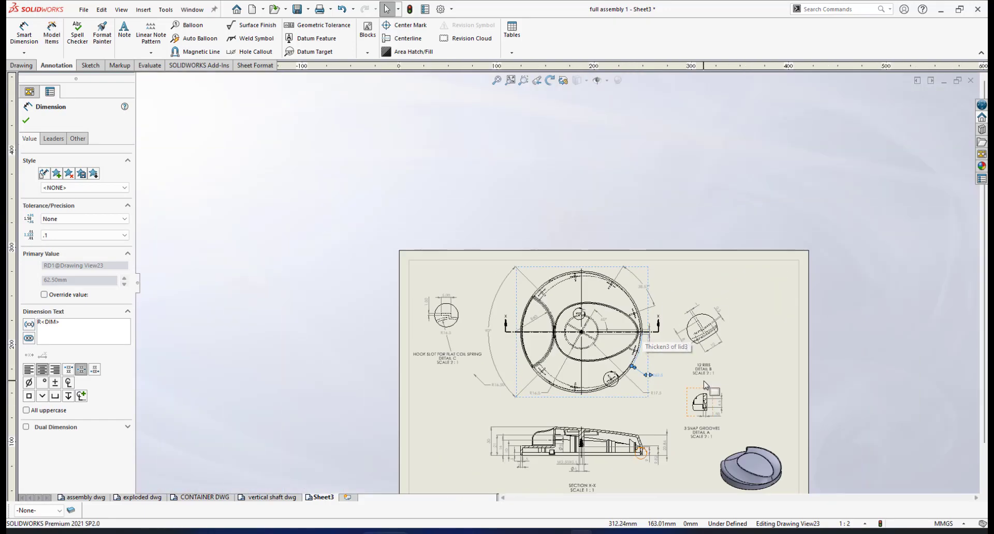
{"action": "scroll", "coordinate": [610, 354], "scroll_direction": "down", "scroll_amount": 6}
{"action": "scroll", "coordinate": [610, 354], "scroll_direction": "down", "scroll_amount": 3}
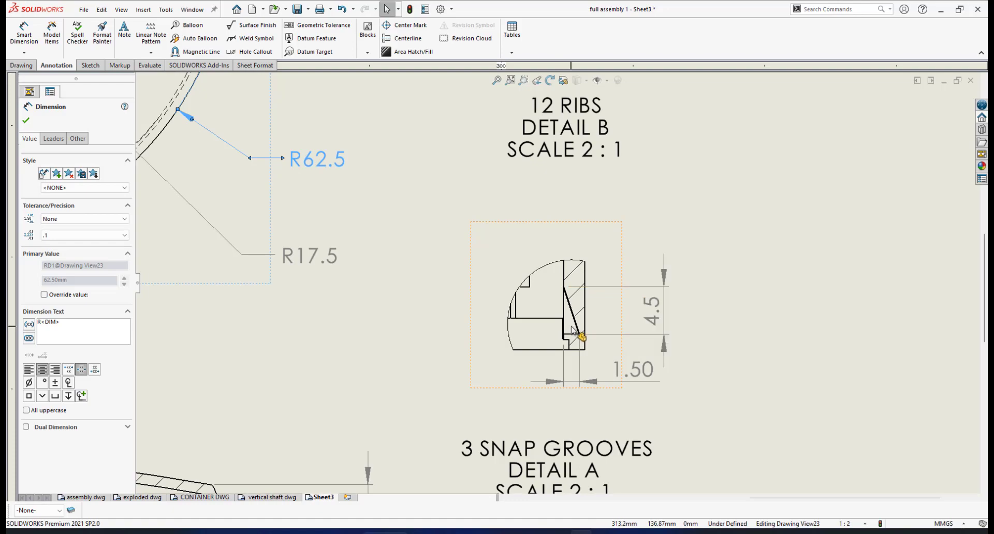
{"action": "scroll", "coordinate": [326, 225], "scroll_direction": "up", "scroll_amount": 5}
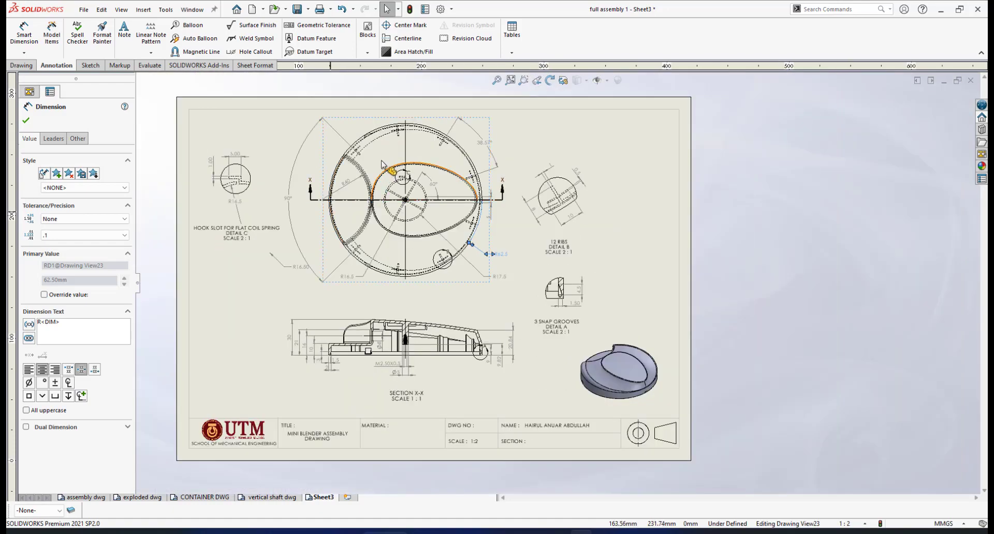
{"action": "scroll", "coordinate": [389, 150], "scroll_direction": "down", "scroll_amount": 5}
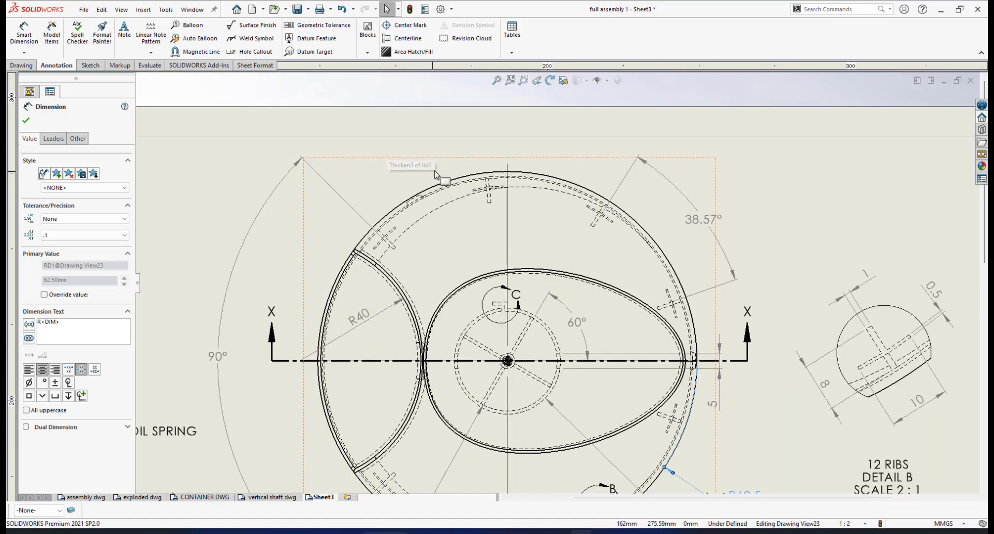
{"action": "scroll", "coordinate": [446, 207], "scroll_direction": "down", "scroll_amount": 5}
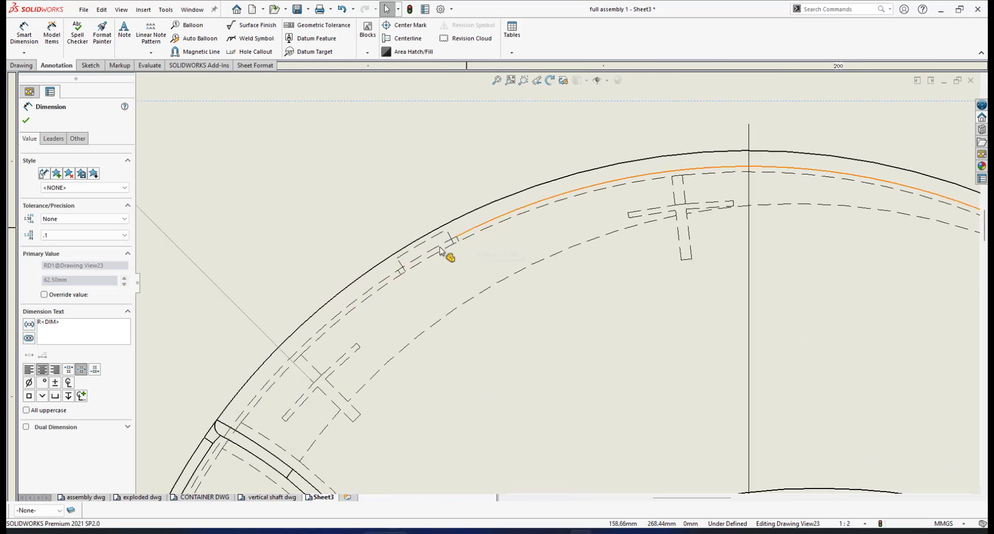
Step: Add a 5.41 dimension between the two rim points and pull it outward from the rim
{"action": "left_click", "coordinate": [30, 40]}
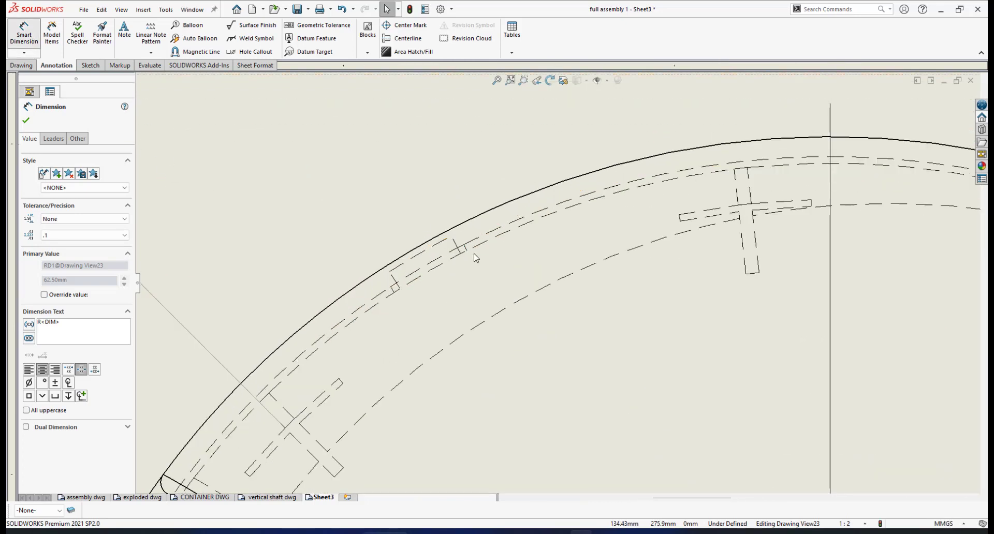
{"action": "left_click", "coordinate": [390, 272]}
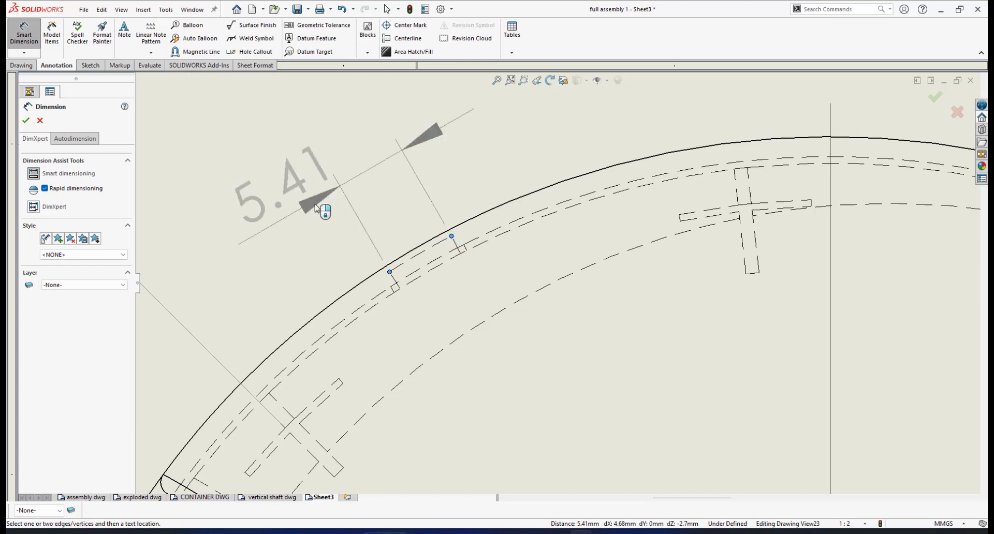
{"action": "left_click", "coordinate": [369, 178]}
{"action": "scroll", "coordinate": [386, 187], "scroll_direction": "up", "scroll_amount": 2}
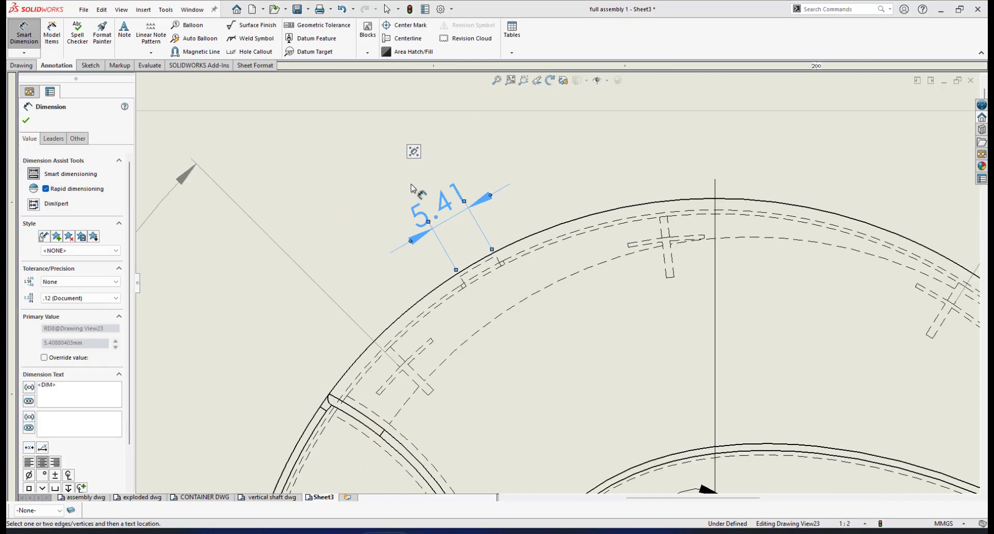
{"action": "mouse_move", "coordinate": [446, 196]}
{"action": "left_mouse_down"}
{"action": "mouse_move", "coordinate": [436, 175]}
{"action": "mouse_move", "coordinate": [446, 199]}
{"action": "mouse_move", "coordinate": [444, 191]}
{"action": "left_mouse_up"}
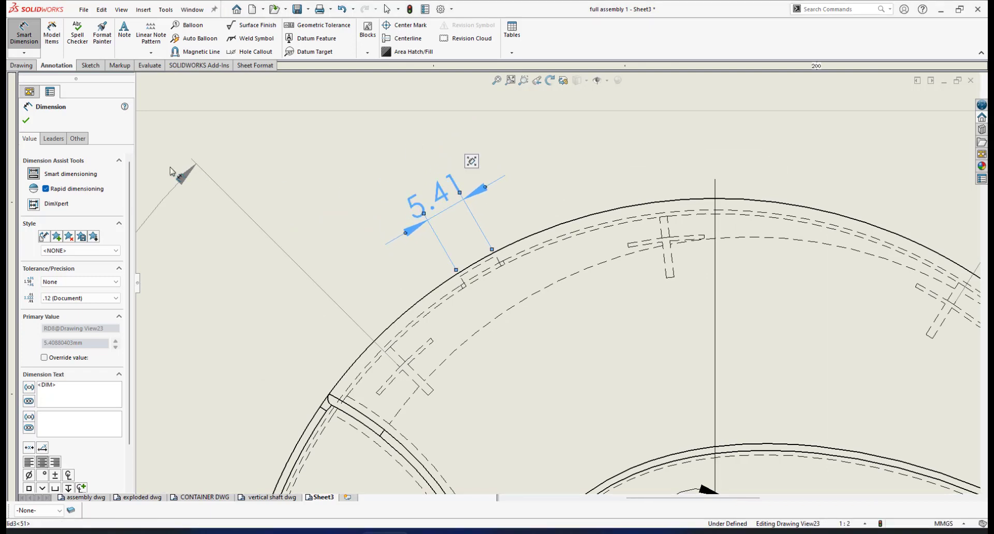
Step: Shift Section View X-X slightly upward, closer to the lid plan view
{"action": "key", "text": "Escape"}
{"action": "scroll", "coordinate": [599, 364], "scroll_direction": "up", "scroll_amount": 8}
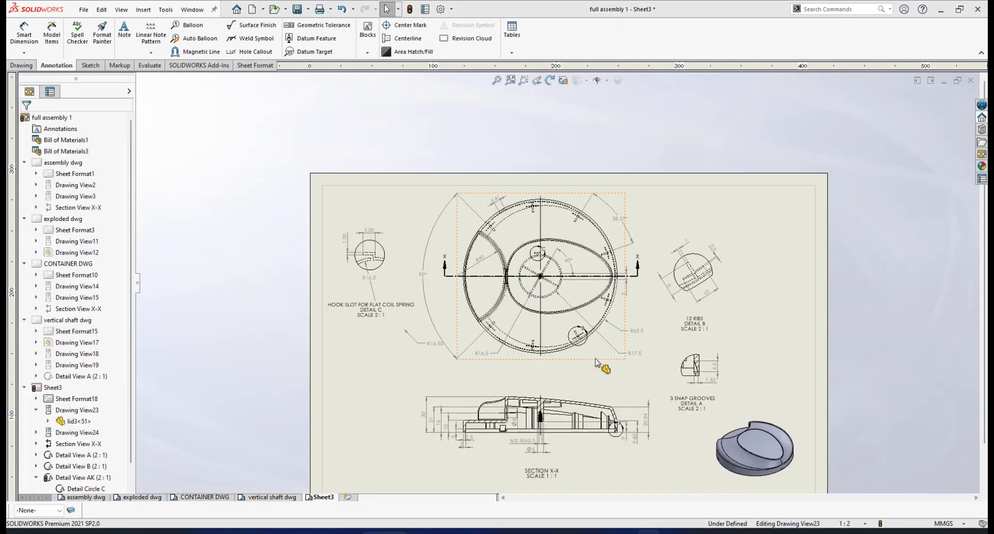
{"action": "scroll", "coordinate": [578, 331], "scroll_direction": "down", "scroll_amount": 2}
{"action": "scroll", "coordinate": [578, 327], "scroll_direction": "up", "scroll_amount": 2}
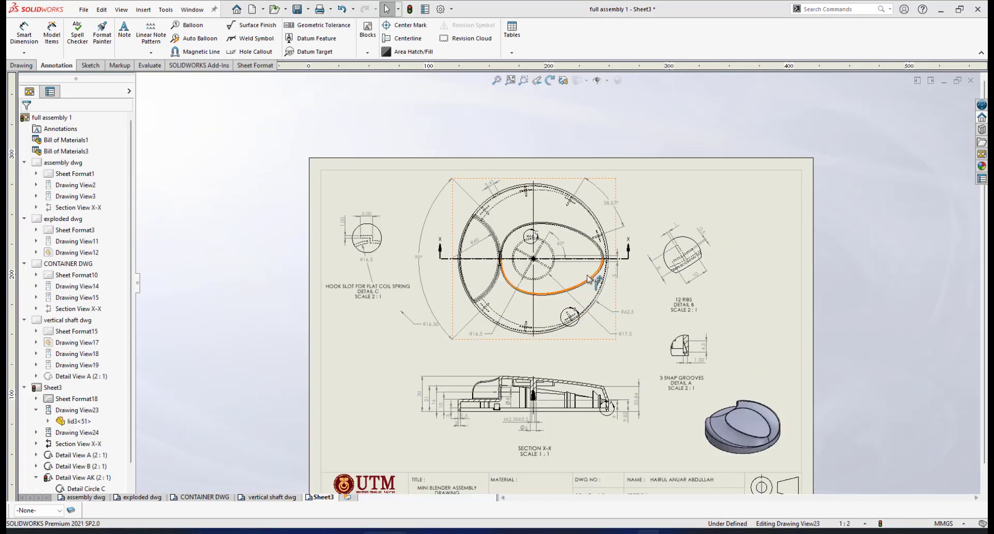
{"action": "scroll", "coordinate": [547, 258], "scroll_direction": "down", "scroll_amount": 1}
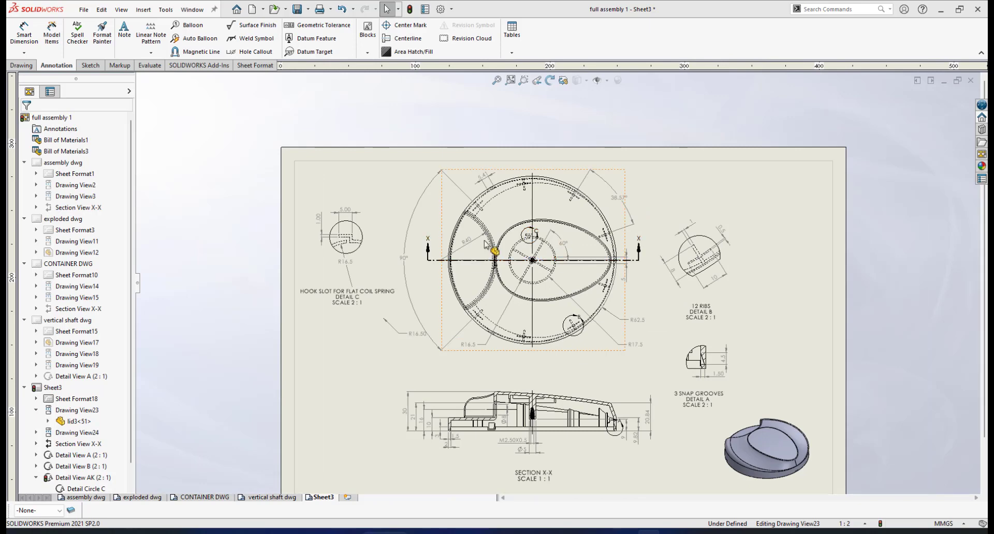
{"action": "scroll", "coordinate": [539, 336], "scroll_direction": "up", "scroll_amount": 3}
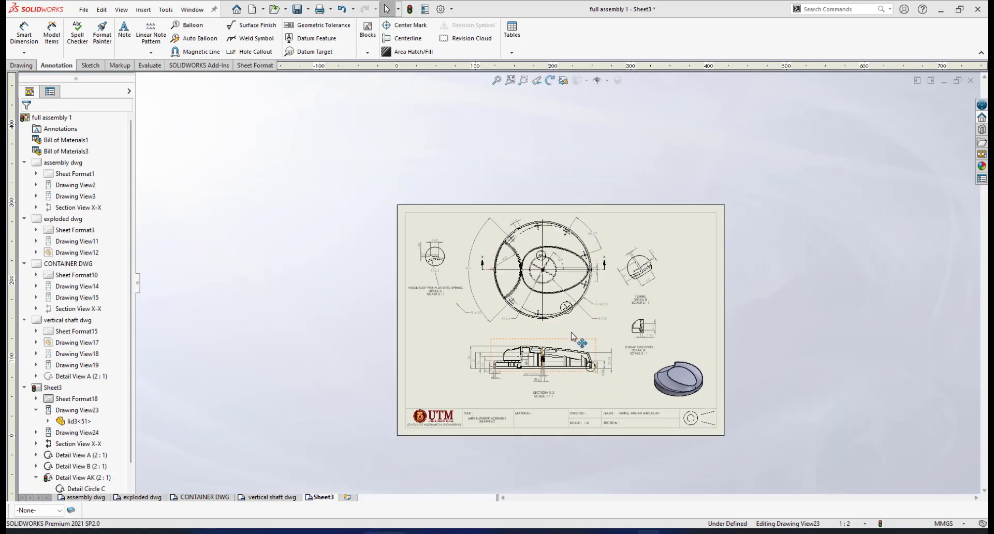
{"action": "scroll", "coordinate": [531, 325], "scroll_direction": "down", "scroll_amount": 1}
{"action": "scroll", "coordinate": [533, 329], "scroll_direction": "down", "scroll_amount": 1}
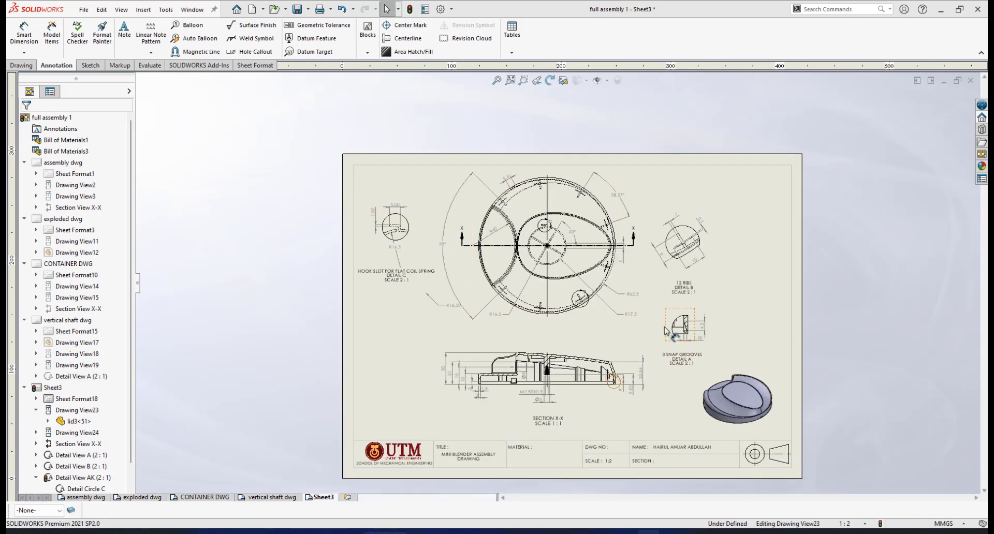
{"action": "scroll", "coordinate": [580, 311], "scroll_direction": "down", "scroll_amount": 1}
{"action": "scroll", "coordinate": [604, 308], "scroll_direction": "down", "scroll_amount": 2}
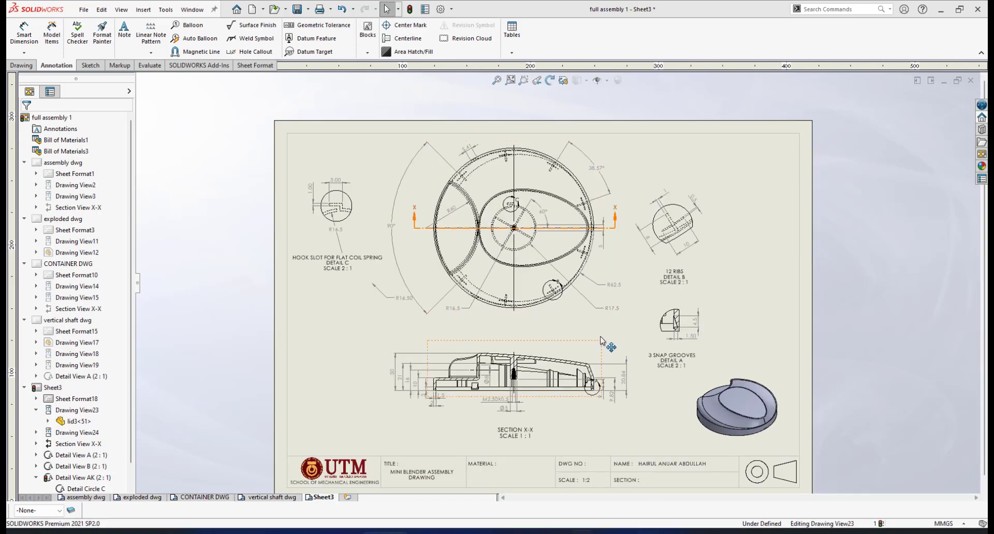
{"action": "mouse_move", "coordinate": [599, 365]}
{"action": "left_mouse_down"}
{"action": "mouse_move", "coordinate": [596, 356]}
{"action": "mouse_move", "coordinate": [595, 414]}
{"action": "mouse_move", "coordinate": [596, 348]}
{"action": "mouse_move", "coordinate": [595, 366]}
{"action": "left_mouse_up"}
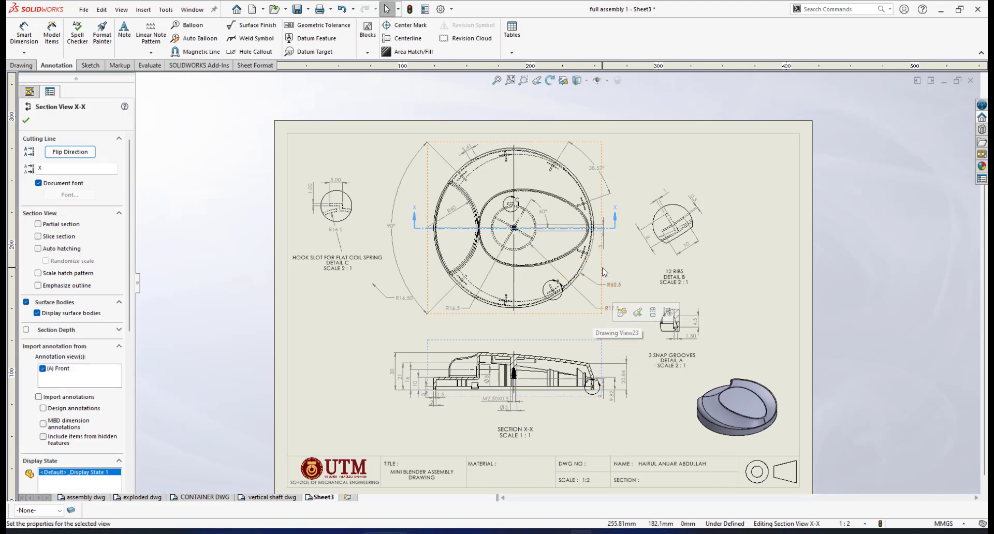
Step: Reposition the plan view and details B, A and C on the sheet, then rebuild the drawing
{"action": "left_click", "coordinate": [795, 264]}
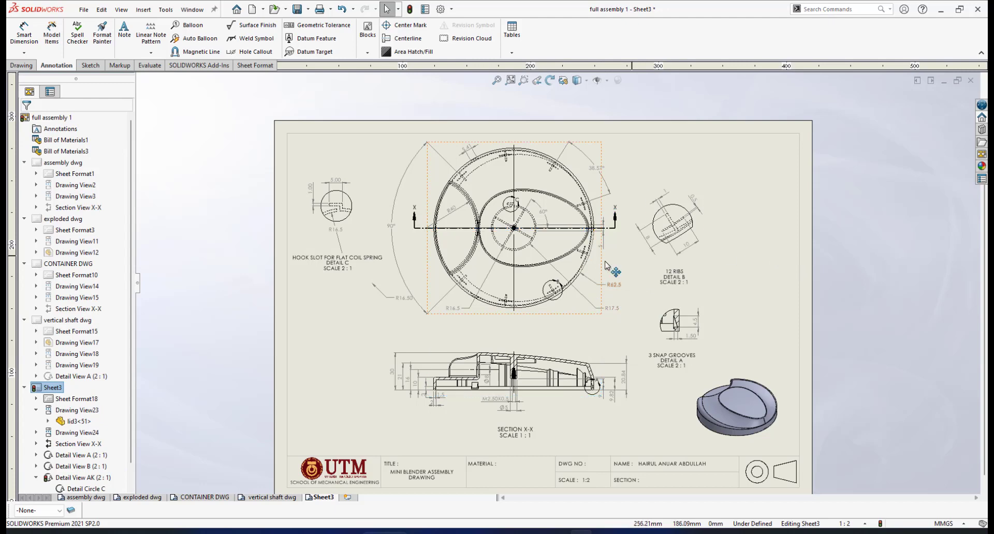
{"action": "mouse_move", "coordinate": [602, 265]}
{"action": "left_mouse_down"}
{"action": "mouse_move", "coordinate": [633, 261]}
{"action": "mouse_move", "coordinate": [625, 277]}
{"action": "mouse_move", "coordinate": [615, 275]}
{"action": "left_mouse_up"}
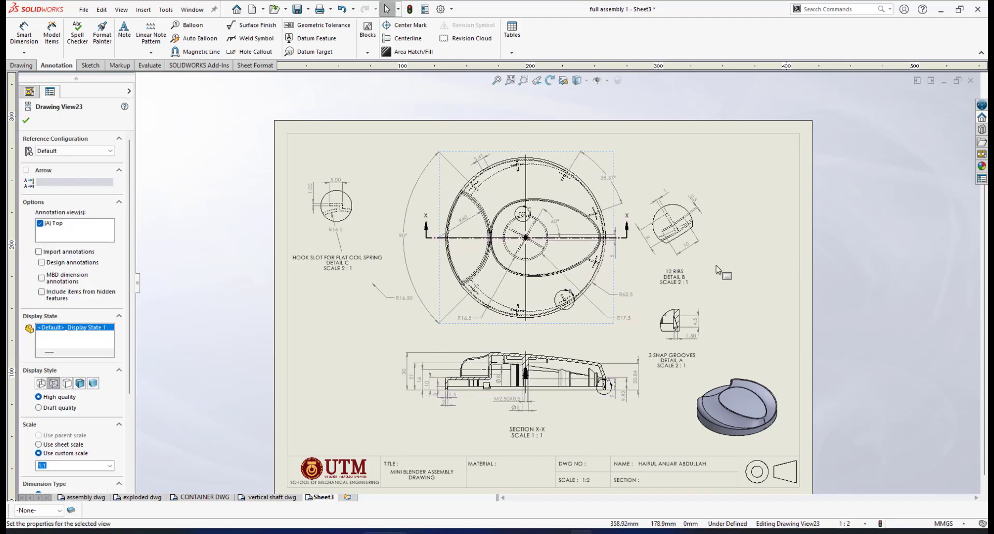
{"action": "left_click_drag", "start_coordinate": [725, 244], "coordinate": [740, 228]}
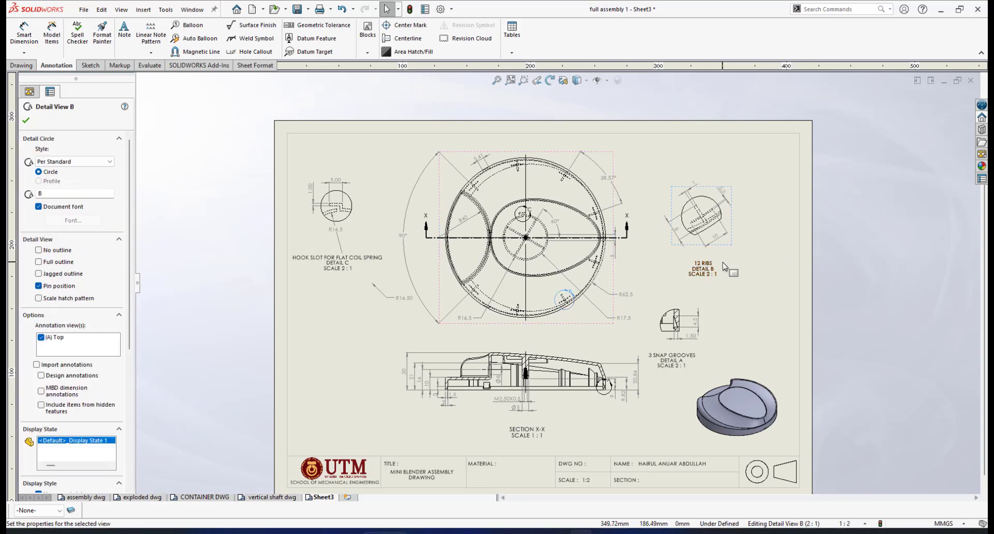
{"action": "left_click_drag", "start_coordinate": [676, 314], "coordinate": [703, 303]}
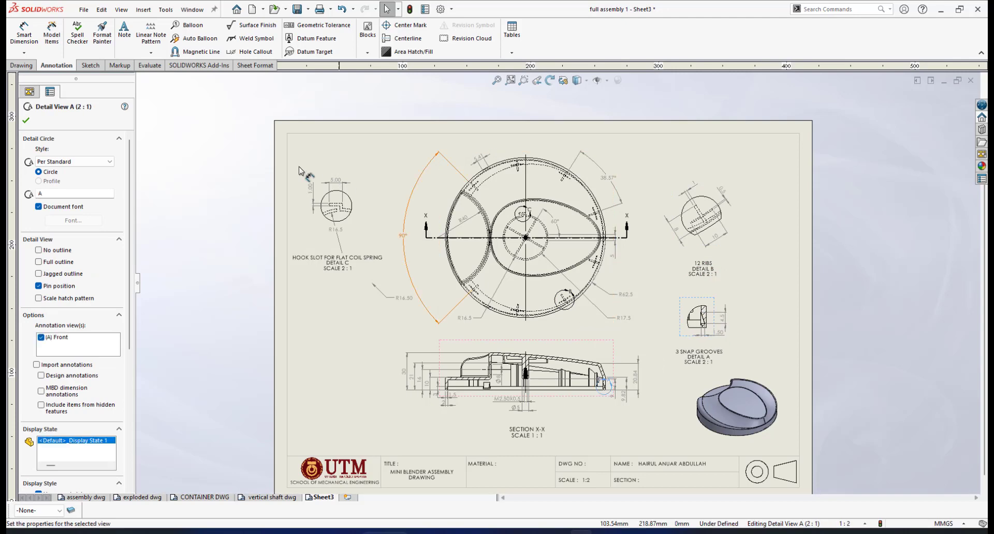
{"action": "left_click_drag", "start_coordinate": [364, 187], "coordinate": [371, 183]}
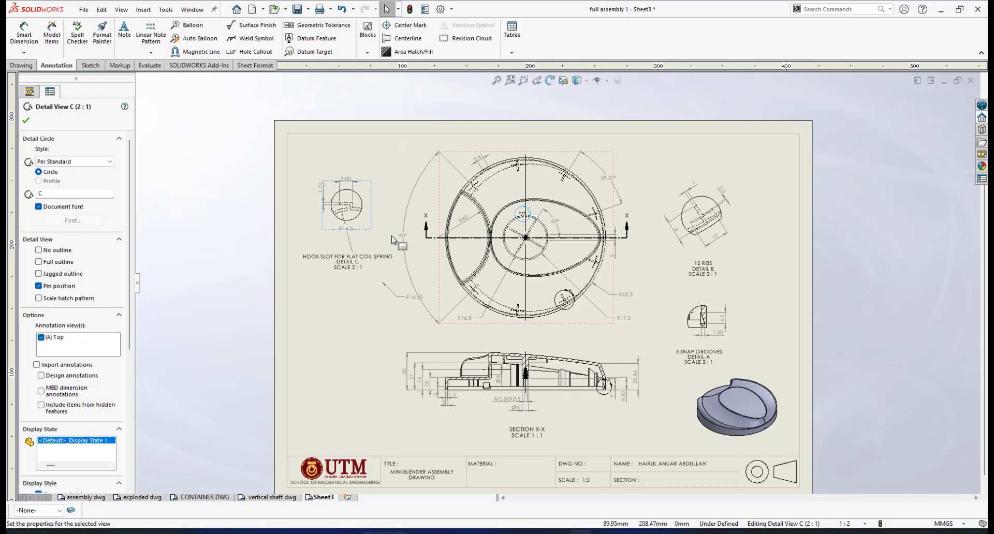
{"action": "scroll", "coordinate": [392, 242], "scroll_direction": "down", "scroll_amount": 2}
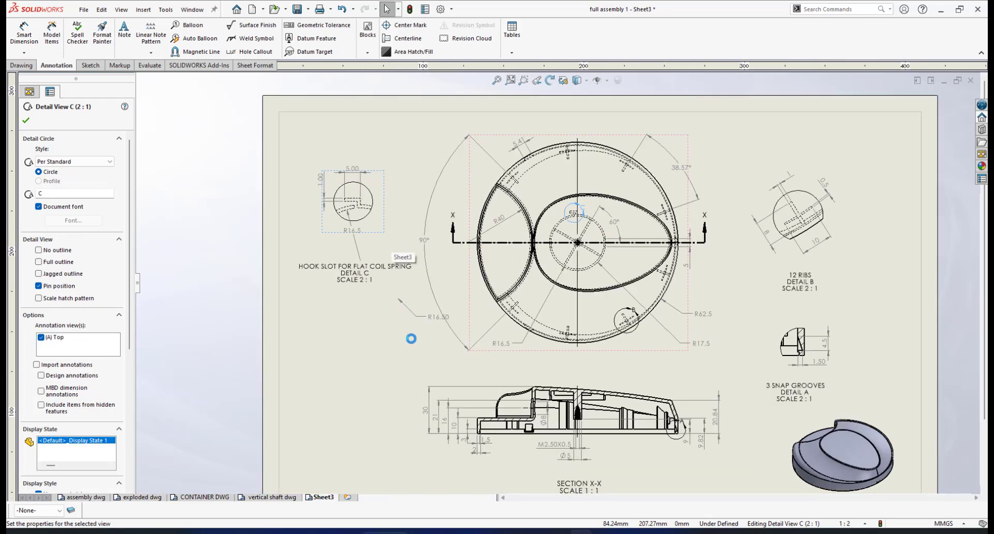
{"action": "scroll", "coordinate": [429, 317], "scroll_direction": "down", "scroll_amount": 1}
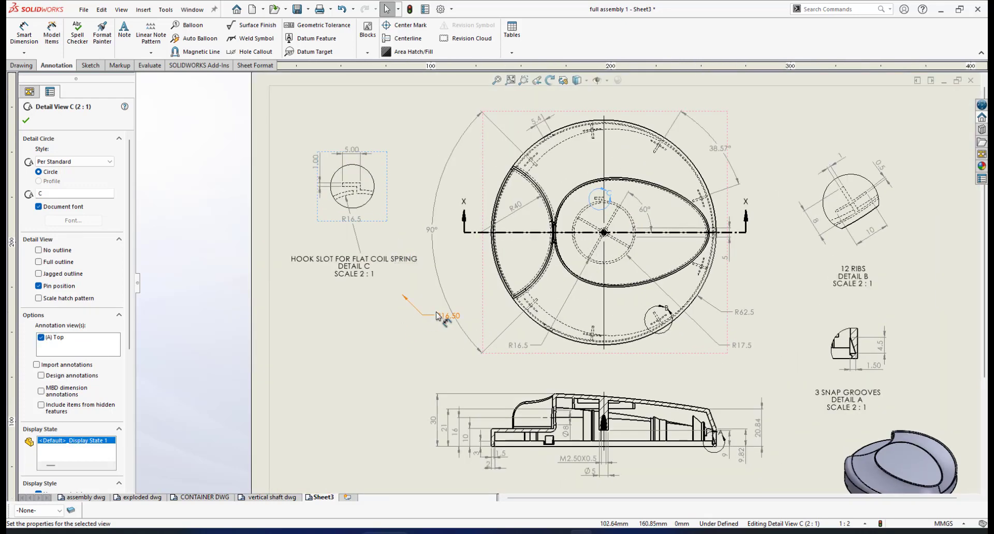
{"action": "left_click", "coordinate": [410, 8]}
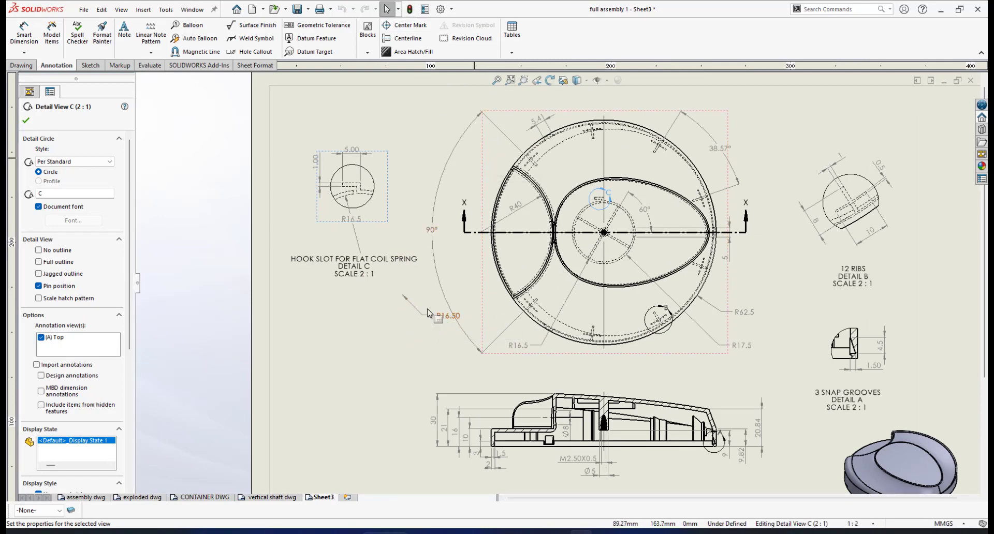
Step: Delete the stray R16.50 radius dimension left of the plan view
{"action": "scroll", "coordinate": [440, 310], "scroll_direction": "up", "scroll_amount": 1}
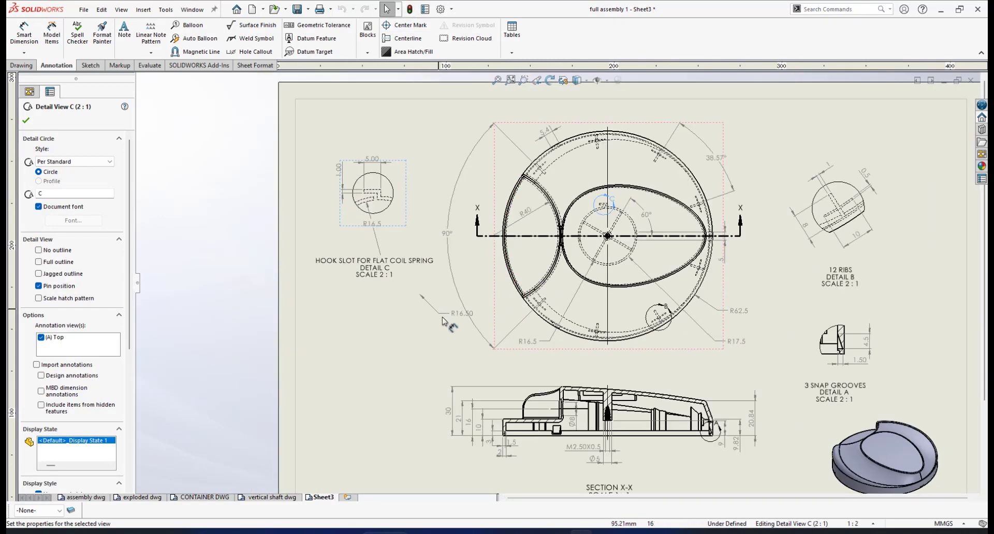
{"action": "left_click", "coordinate": [426, 303]}
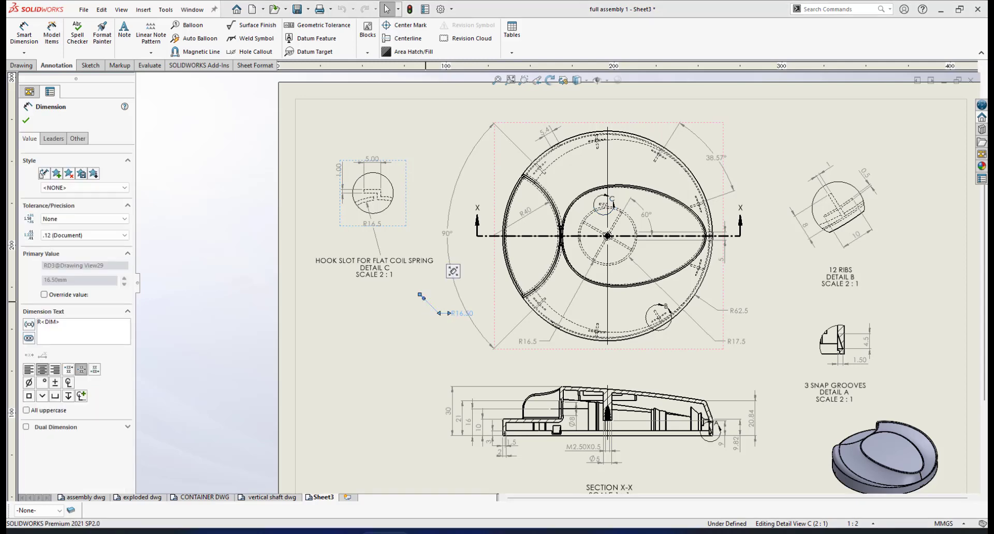
{"action": "key", "text": "Delete"}
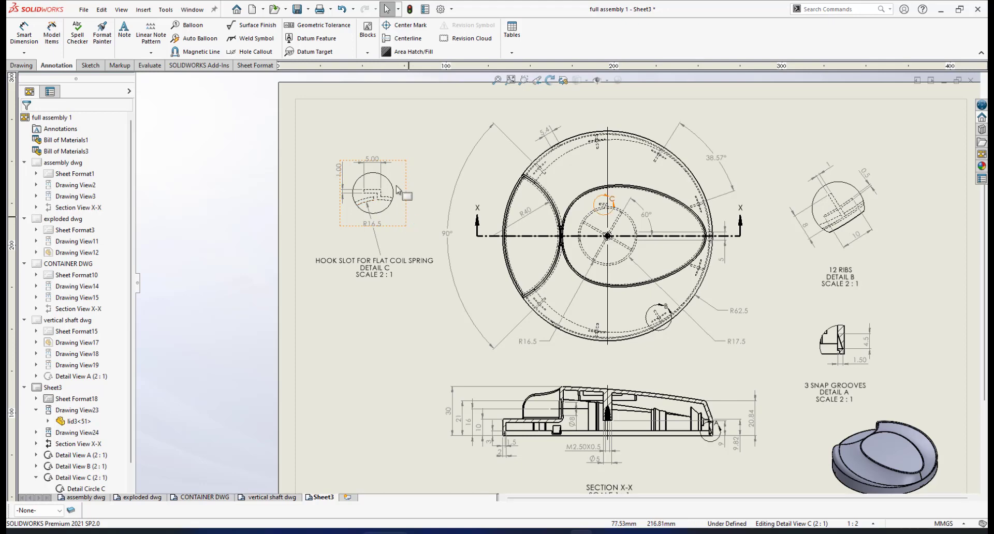
Step: Nudge hook-slot detail C slightly right and down, then zoom out to check the sheet layout
{"action": "mouse_move", "coordinate": [404, 189]}
{"action": "left_mouse_down"}
{"action": "mouse_move", "coordinate": [417, 189]}
{"action": "mouse_move", "coordinate": [404, 187]}
{"action": "left_mouse_up"}
{"action": "scroll", "coordinate": [704, 279], "scroll_direction": "up", "scroll_amount": 5}
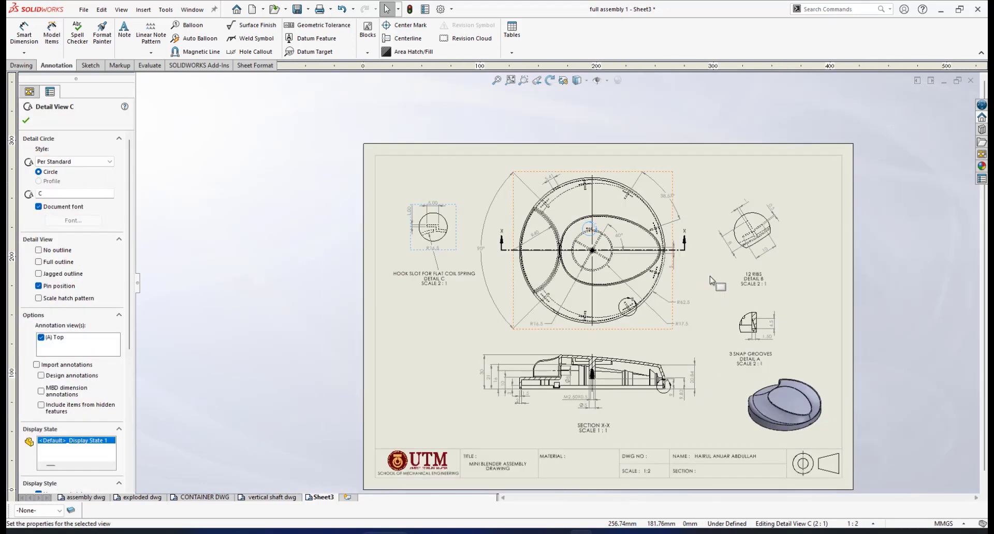
{"action": "scroll", "coordinate": [637, 293], "scroll_direction": "down", "scroll_amount": 1}
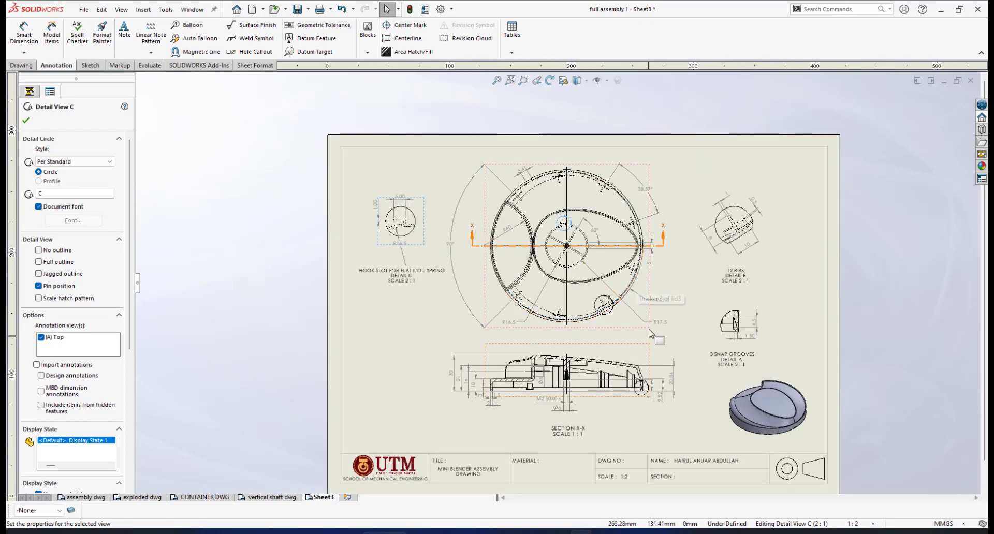
{"action": "scroll", "coordinate": [640, 306], "scroll_direction": "up", "scroll_amount": 1}
{"action": "scroll", "coordinate": [642, 307], "scroll_direction": "down", "scroll_amount": 3}
{"action": "scroll", "coordinate": [636, 316], "scroll_direction": "up", "scroll_amount": 4}
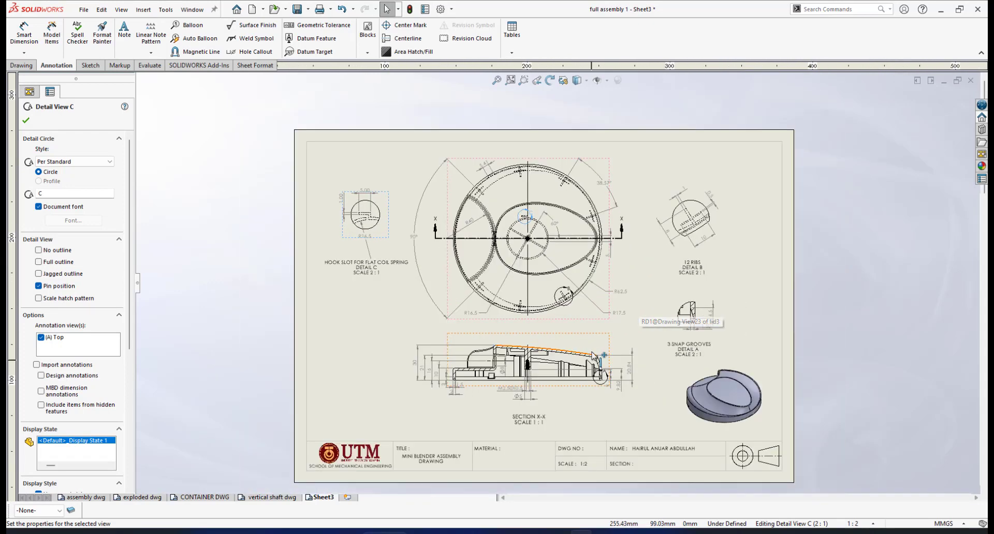
{"action": "scroll", "coordinate": [574, 361], "scroll_direction": "down", "scroll_amount": 2}
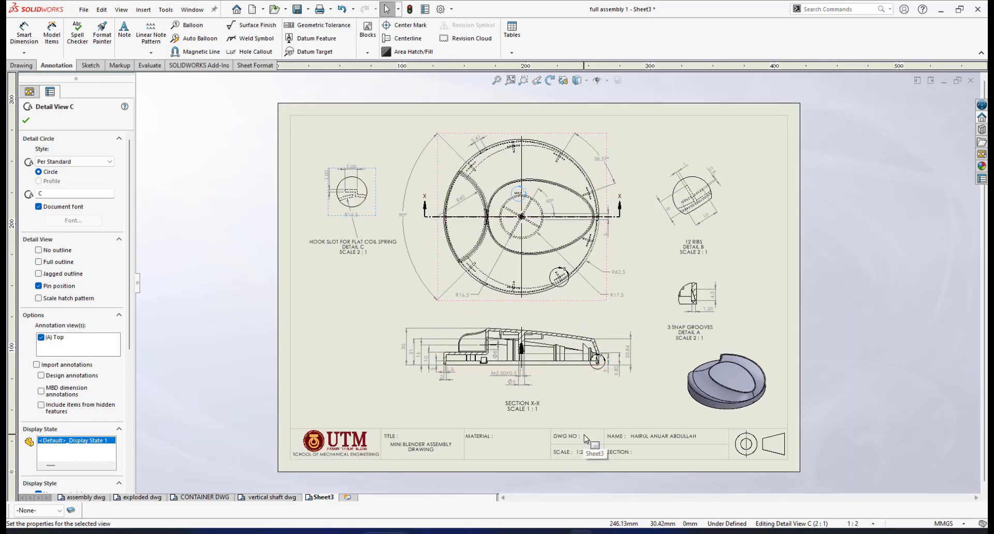
Step: Open the 'exploded dwg' sheet and zoom to view the ballooned blender's 14-item parts list
{"action": "left_click", "coordinate": [144, 499]}
{"action": "scroll", "coordinate": [691, 279], "scroll_direction": "up", "scroll_amount": 6}
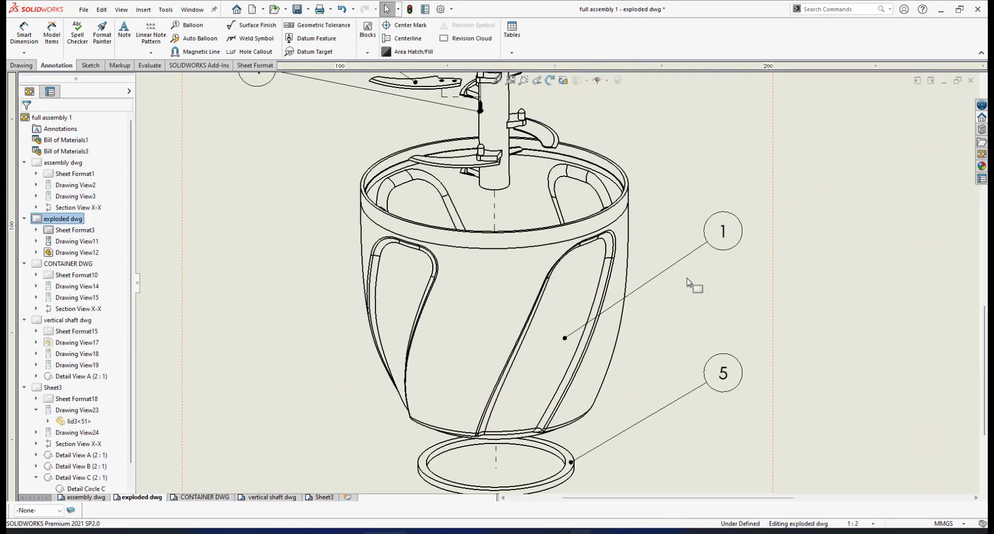
{"action": "scroll", "coordinate": [734, 124], "scroll_direction": "down", "scroll_amount": 3}
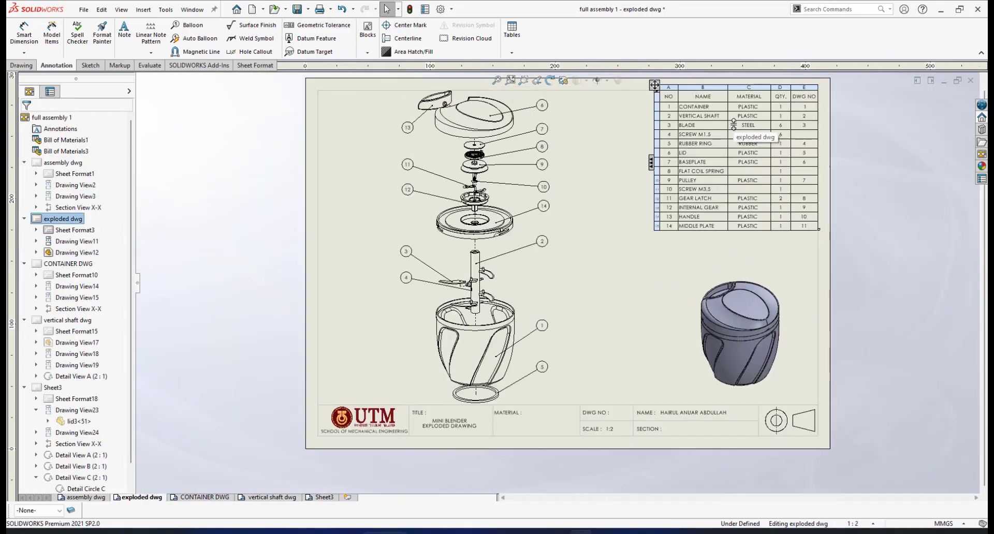
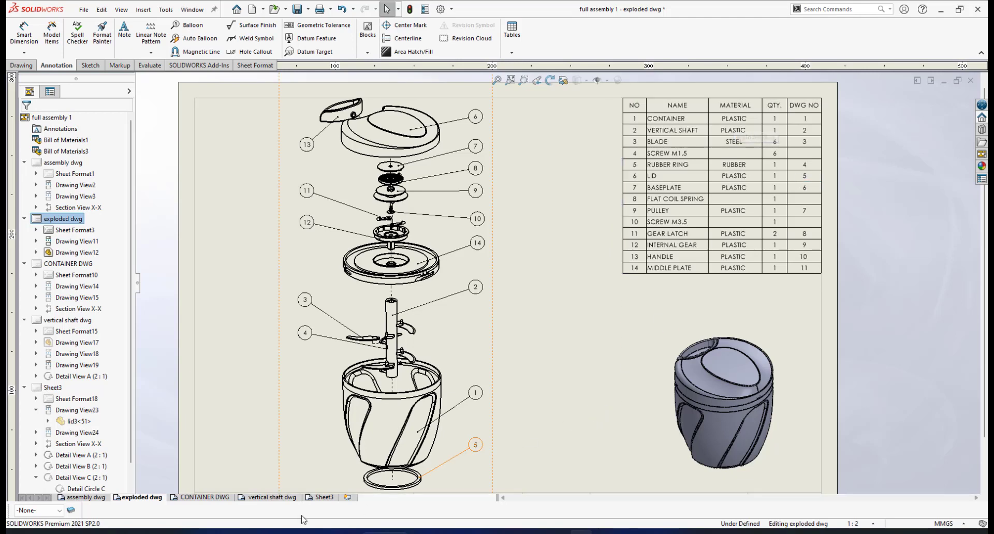
Step: Switch to the Sheet3 lid drawing
{"action": "left_click", "coordinate": [321, 500]}
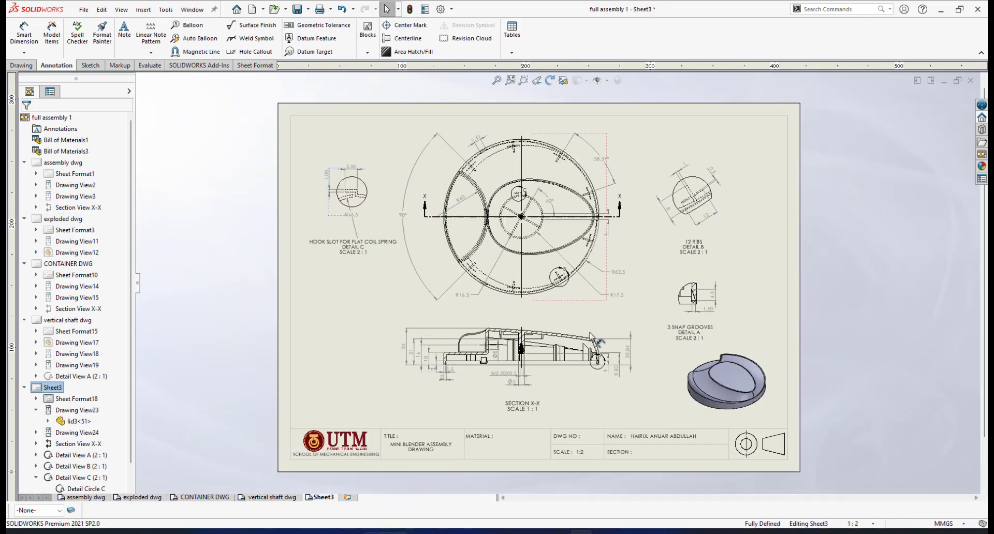
Step: In the sheet format, replace the title MINI BLENDER ASSEMBLY DRAWING with LID
{"action": "scroll", "coordinate": [584, 446], "scroll_direction": "down", "scroll_amount": 2}
{"action": "scroll", "coordinate": [584, 446], "scroll_direction": "down", "scroll_amount": 1}
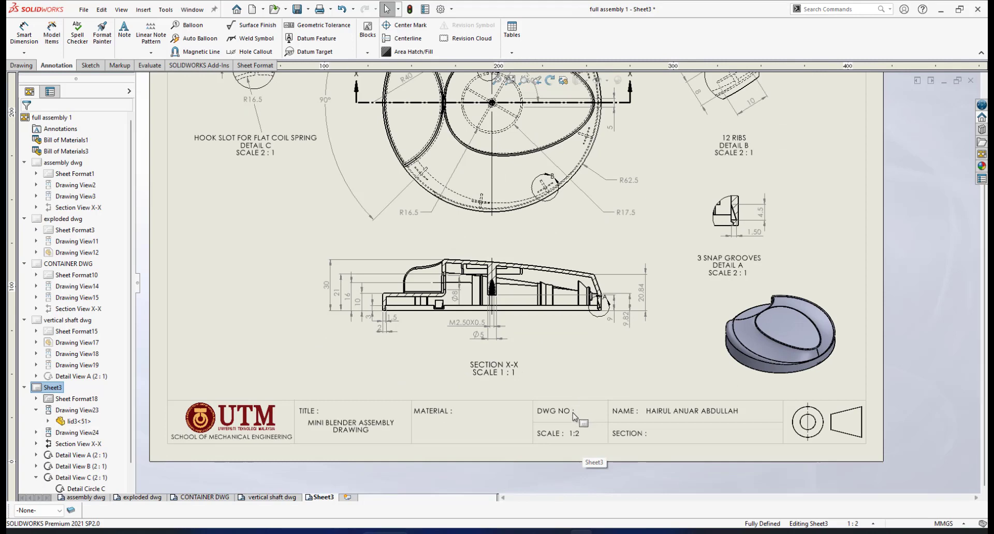
{"action": "right_click", "coordinate": [573, 415]}
{"action": "left_click", "coordinate": [614, 242]}
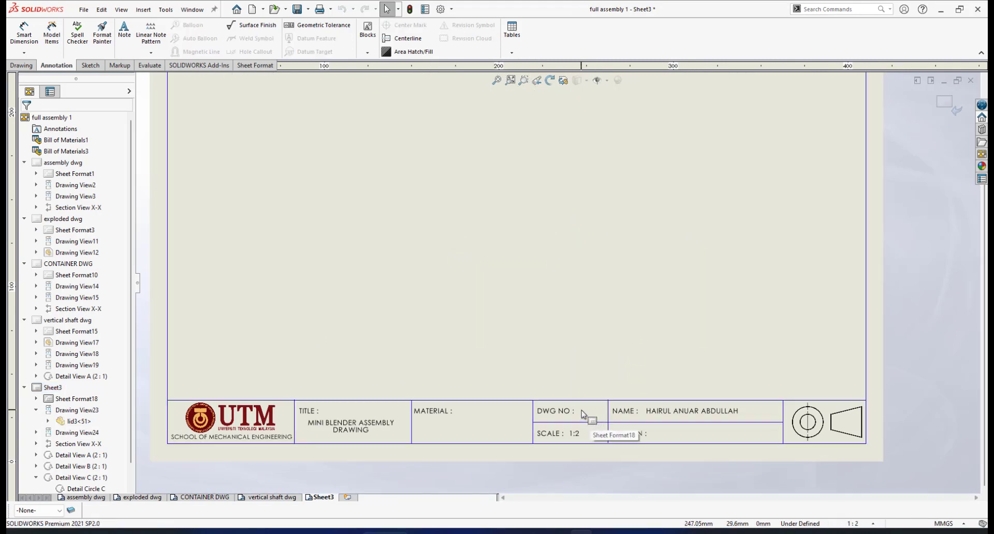
{"action": "left_click", "coordinate": [345, 425]}
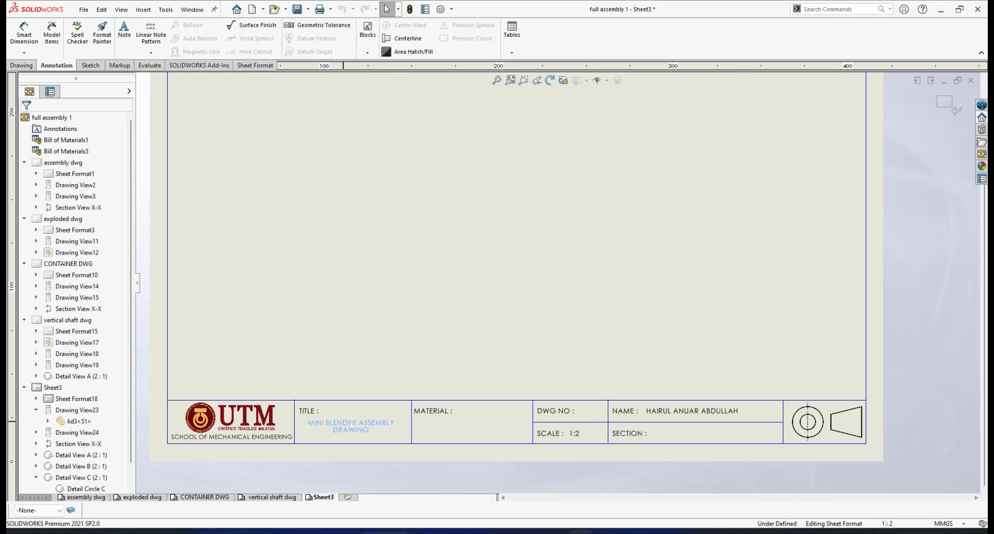
{"action": "double_click", "coordinate": [317, 426]}
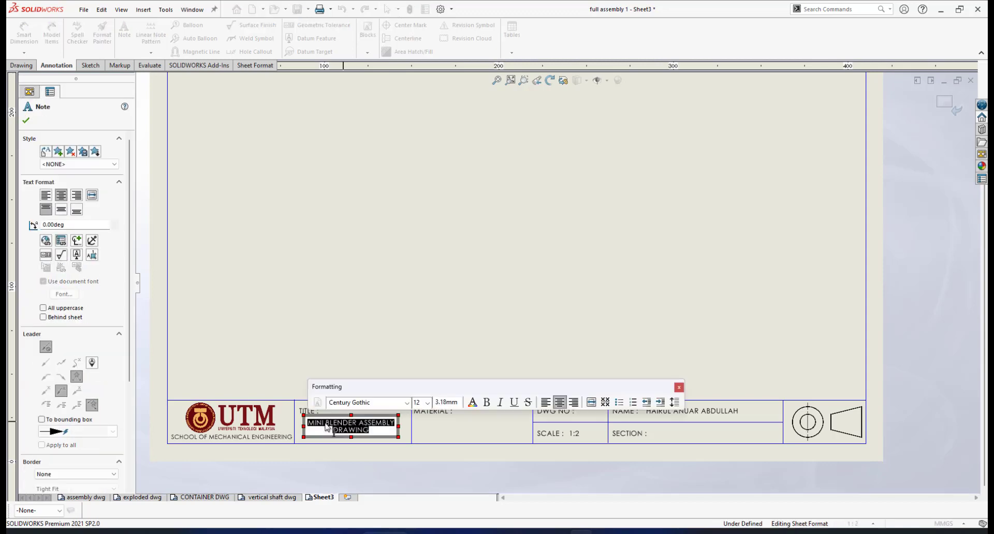
{"action": "left_click", "coordinate": [311, 424]}
{"action": "left_click_drag", "start_coordinate": [310, 424], "coordinate": [375, 430]}
{"action": "type", "text": "LID"}
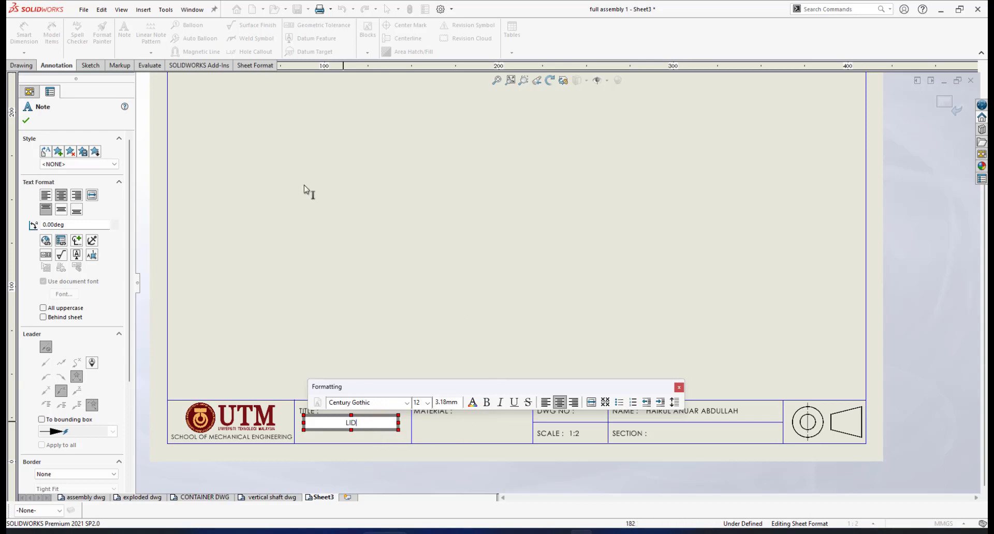
{"action": "left_click", "coordinate": [473, 429]}
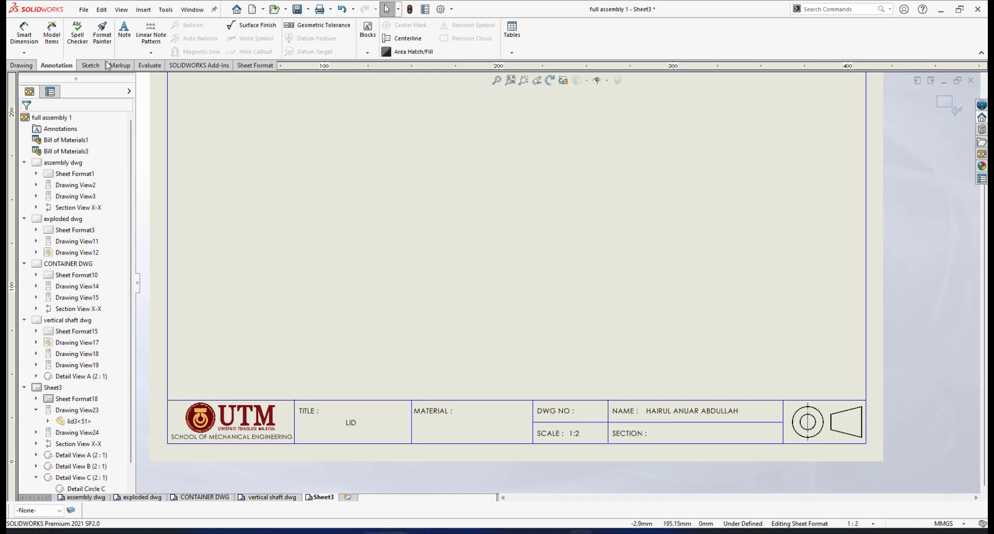
Step: Add a note reading PLASTIC in the title block's Material cell
{"action": "left_click", "coordinate": [121, 26]}
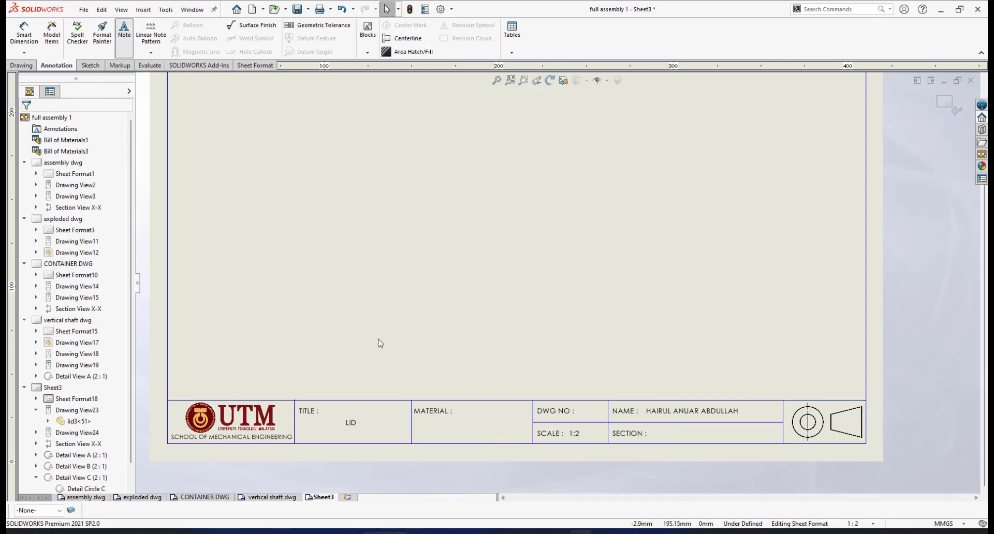
{"action": "left_click", "coordinate": [468, 429]}
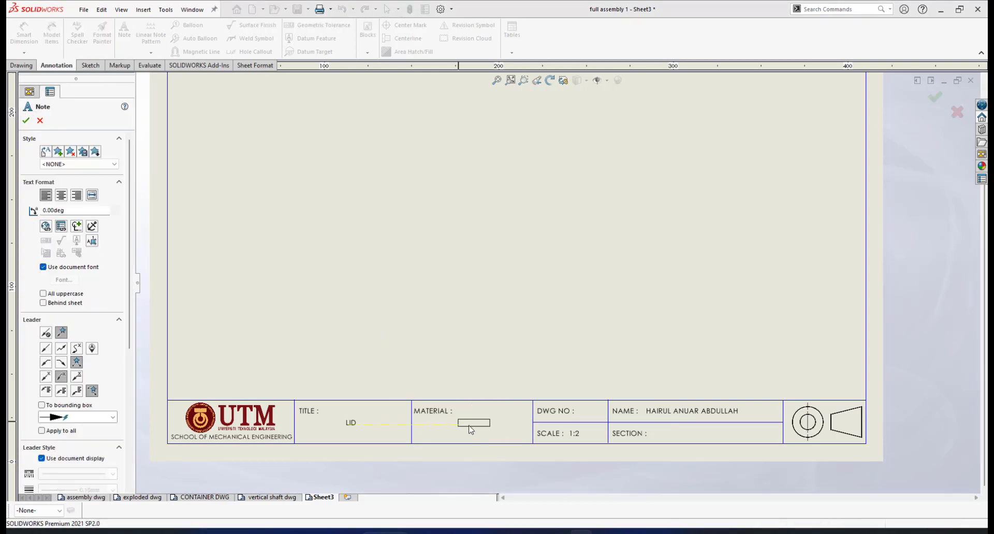
{"action": "left_click", "coordinate": [470, 430]}
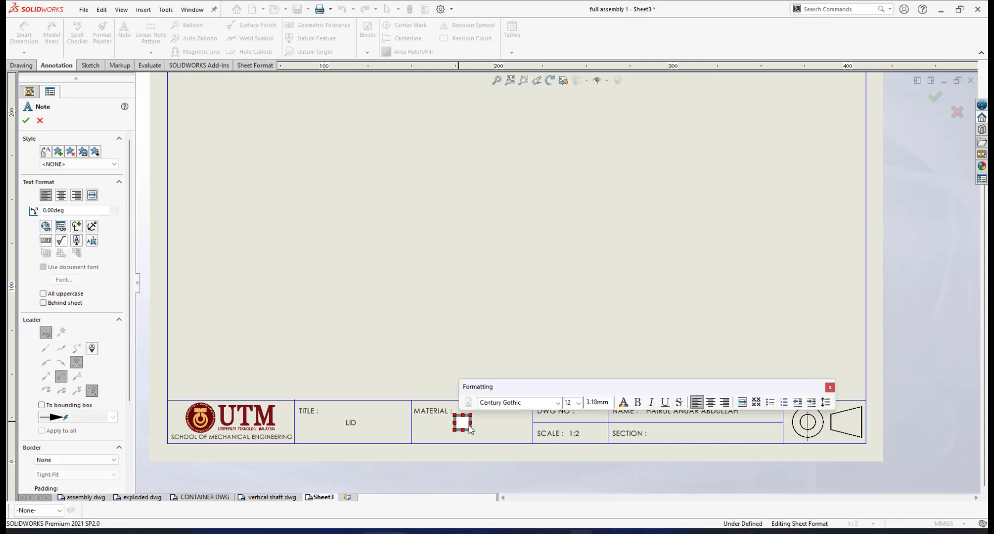
{"action": "type", "text": "PLASTIC"}
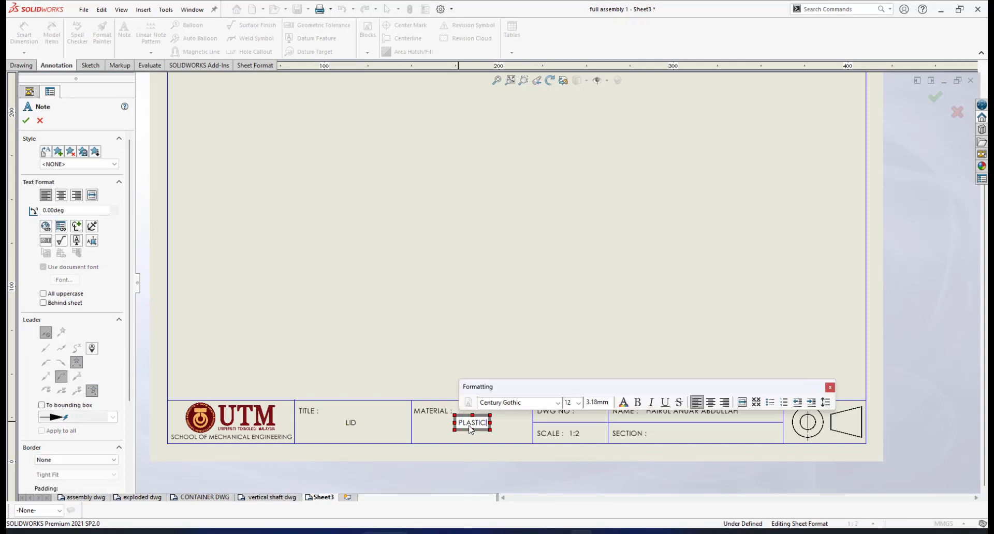
{"action": "left_click", "coordinate": [25, 121]}
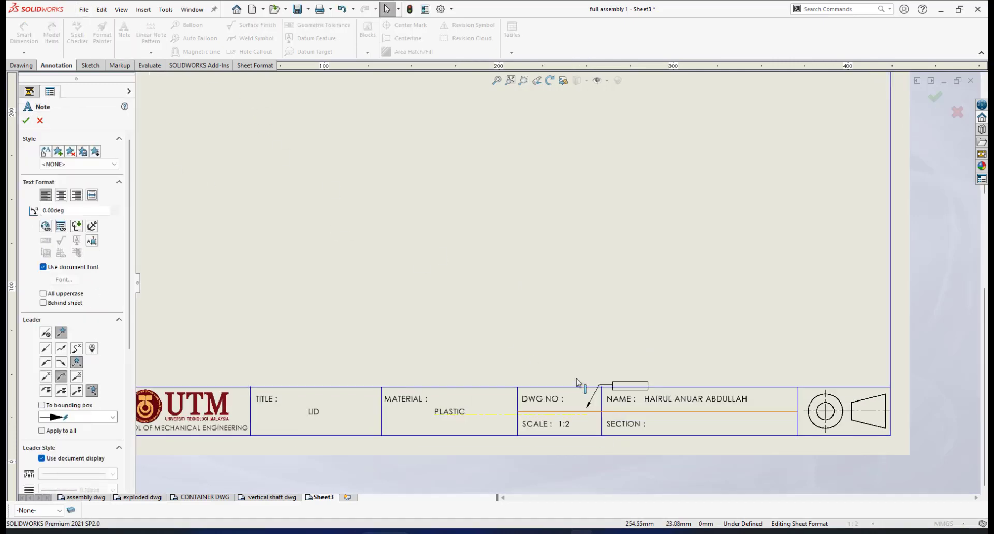
Step: Add a note reading 5 in the title block's DWG NO cell
{"action": "scroll", "coordinate": [576, 383], "scroll_direction": "down", "scroll_amount": 6}
{"action": "scroll", "coordinate": [505, 356], "scroll_direction": "up", "scroll_amount": 3}
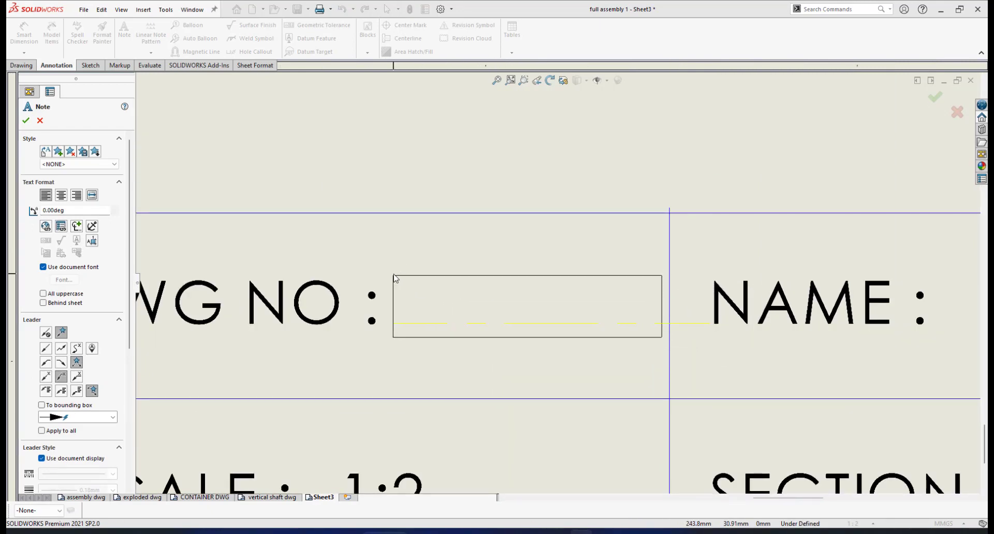
{"action": "left_click", "coordinate": [439, 305]}
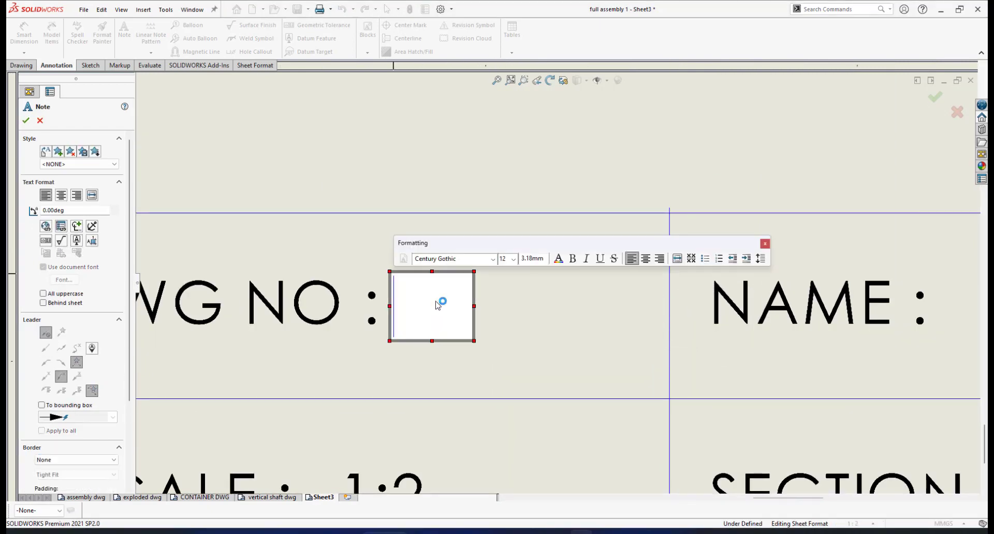
{"action": "type", "text": "5"}
{"action": "scroll", "coordinate": [476, 308], "scroll_direction": "up", "scroll_amount": 8}
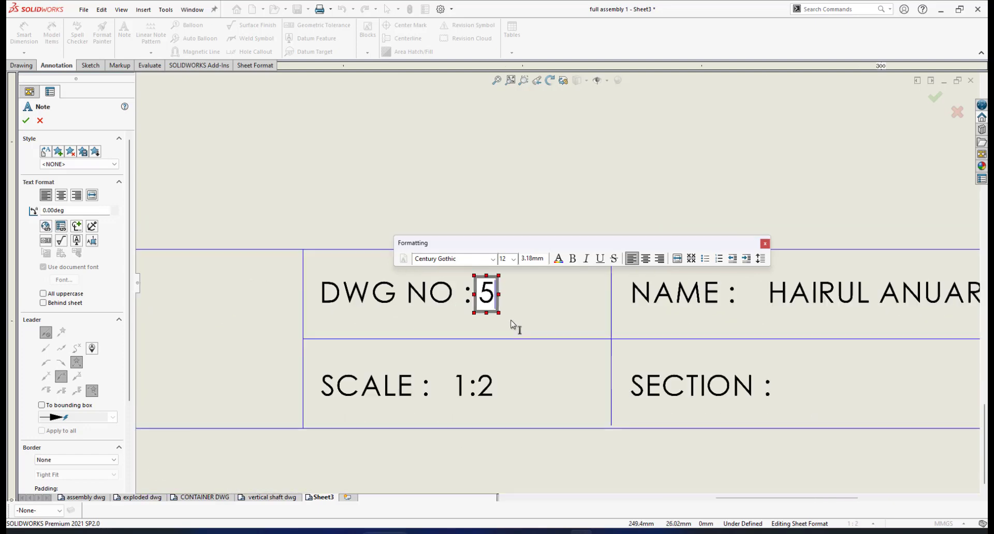
{"action": "key", "text": "Escape"}
{"action": "left_click", "coordinate": [516, 312]}
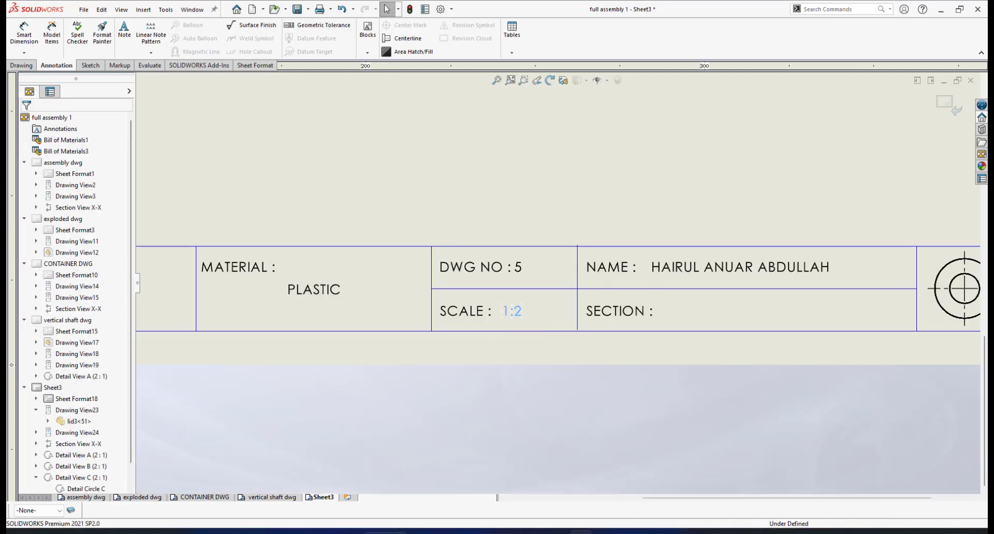
Step: Change the title block scale from 1:2 to 1:1
{"action": "double_click", "coordinate": [518, 312]}
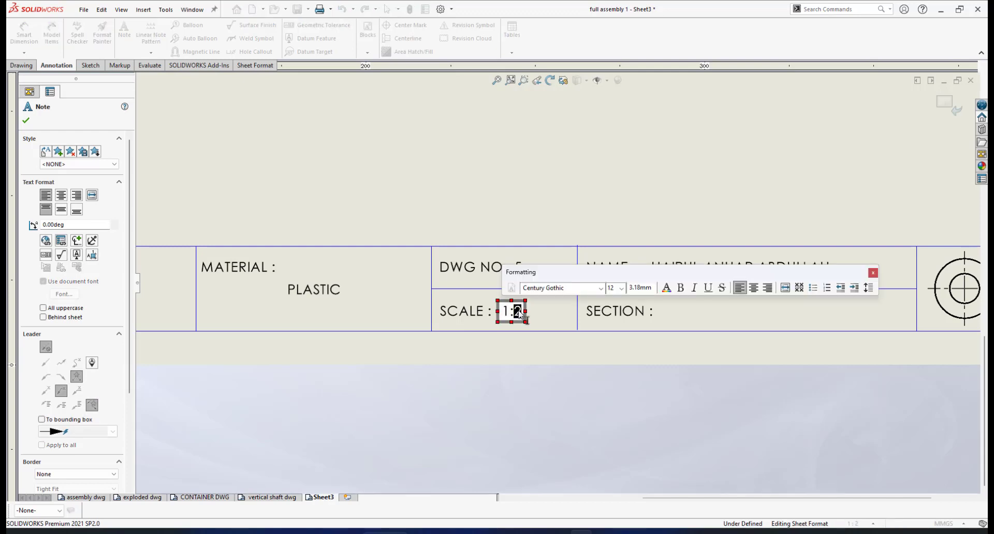
{"action": "type", "text": "1"}
{"action": "left_click", "coordinate": [578, 358]}
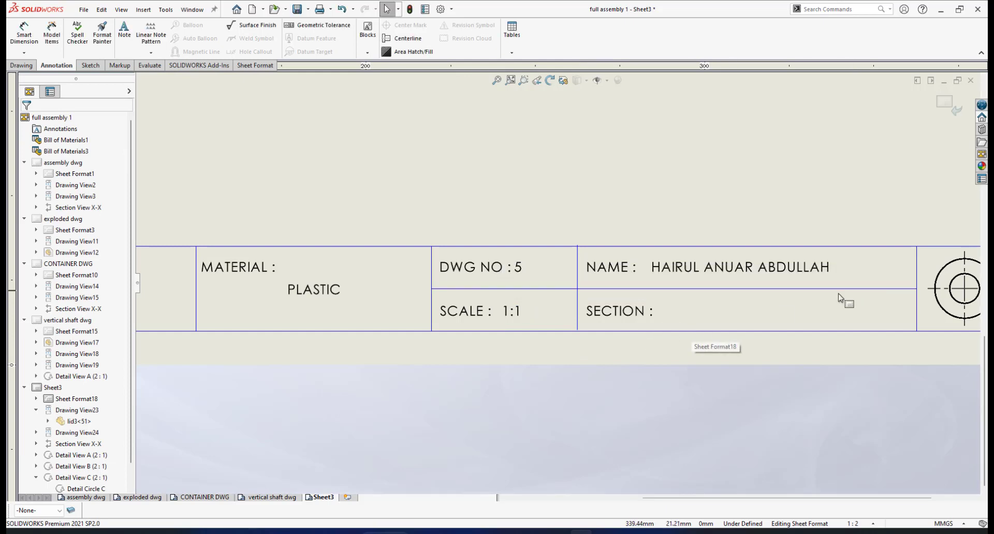
{"action": "scroll", "coordinate": [849, 295], "scroll_direction": "up", "scroll_amount": 2}
{"action": "scroll", "coordinate": [906, 286], "scroll_direction": "down", "scroll_amount": 1}
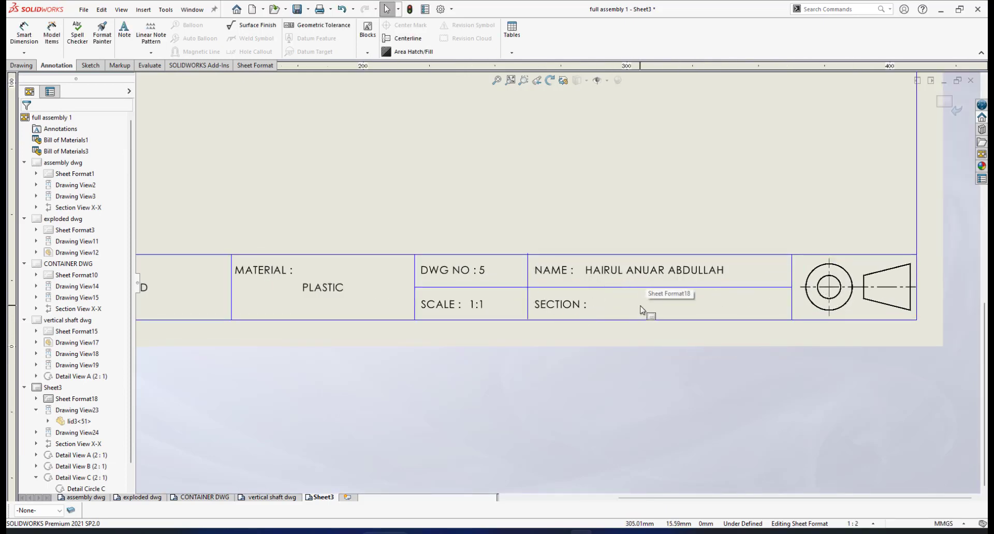
{"action": "scroll", "coordinate": [641, 309], "scroll_direction": "up", "scroll_amount": 1}
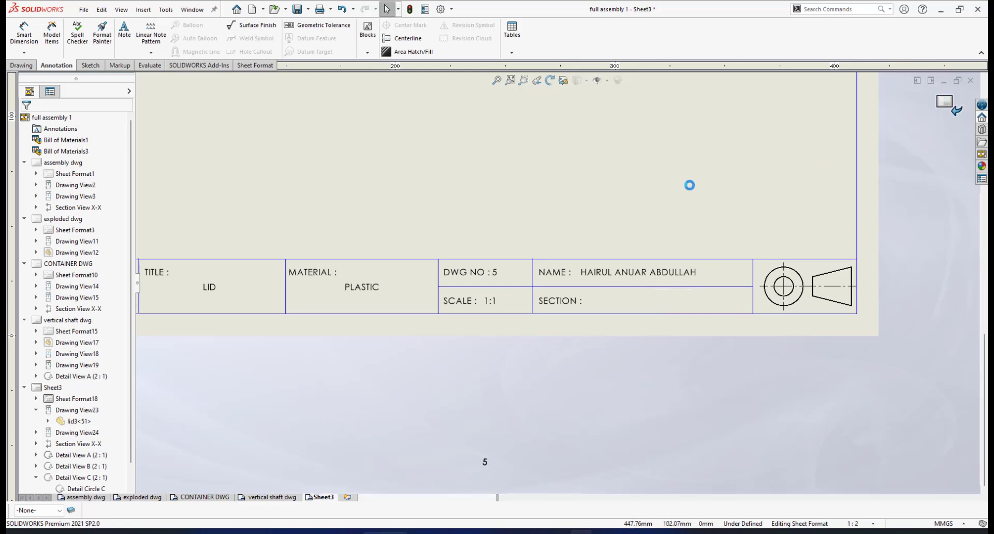
{"action": "scroll", "coordinate": [593, 219], "scroll_direction": "up", "scroll_amount": 8}
{"action": "scroll", "coordinate": [537, 165], "scroll_direction": "down", "scroll_amount": 5}
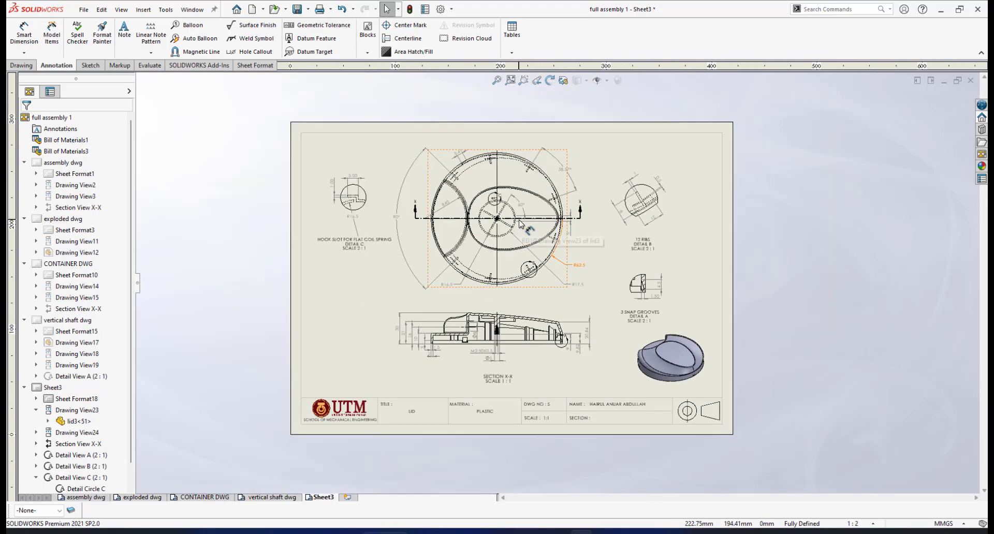
Step: Move the 5.00 mm dimension on the lid's top view to a clearer position
{"action": "scroll", "coordinate": [520, 224], "scroll_direction": "down", "scroll_amount": 2}
{"action": "scroll", "coordinate": [616, 227], "scroll_direction": "down", "scroll_amount": 6}
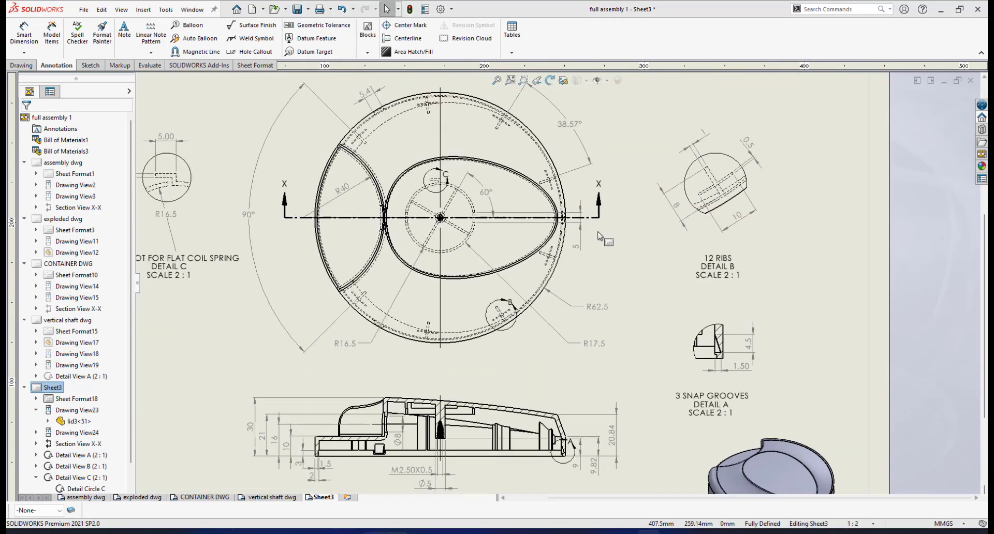
{"action": "left_click_drag", "start_coordinate": [544, 280], "coordinate": [544, 248]}
{"action": "scroll", "coordinate": [604, 277], "scroll_direction": "up", "scroll_amount": 3}
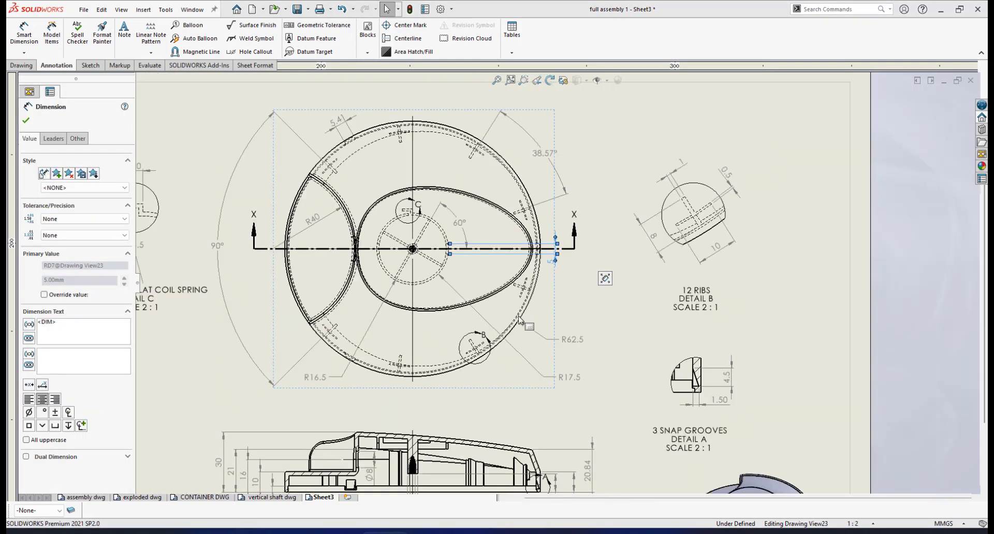
{"action": "scroll", "coordinate": [519, 353], "scroll_direction": "up", "scroll_amount": 3}
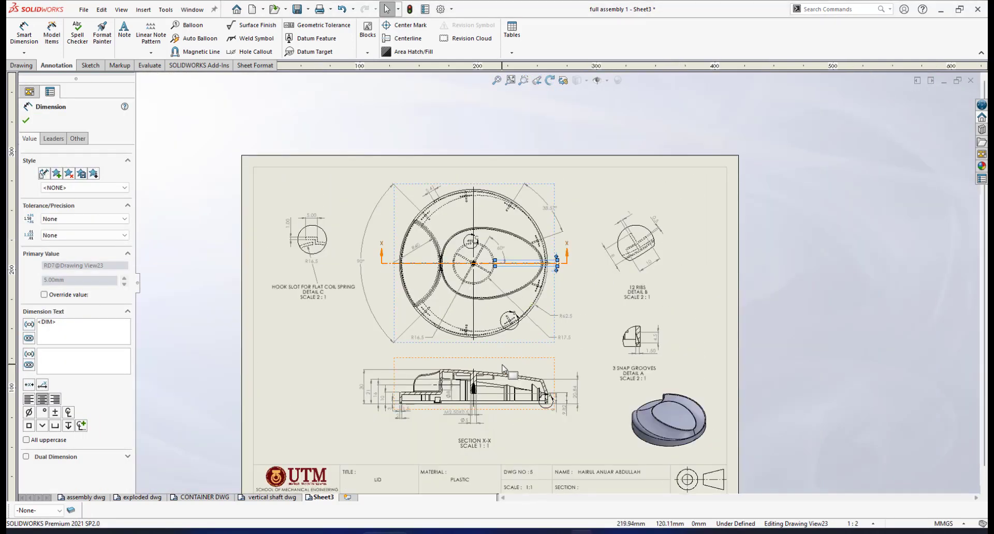
{"action": "scroll", "coordinate": [473, 399], "scroll_direction": "down", "scroll_amount": 2}
{"action": "right_click_drag", "start_coordinate": [474, 396], "coordinate": [476, 357]}
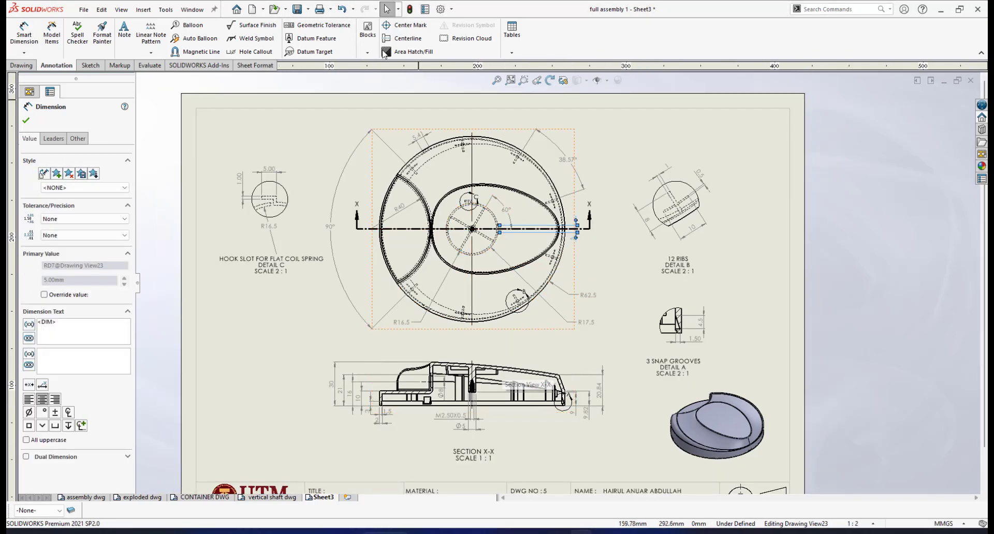
Step: Save the finished lid drawing
{"action": "left_click", "coordinate": [297, 8]}
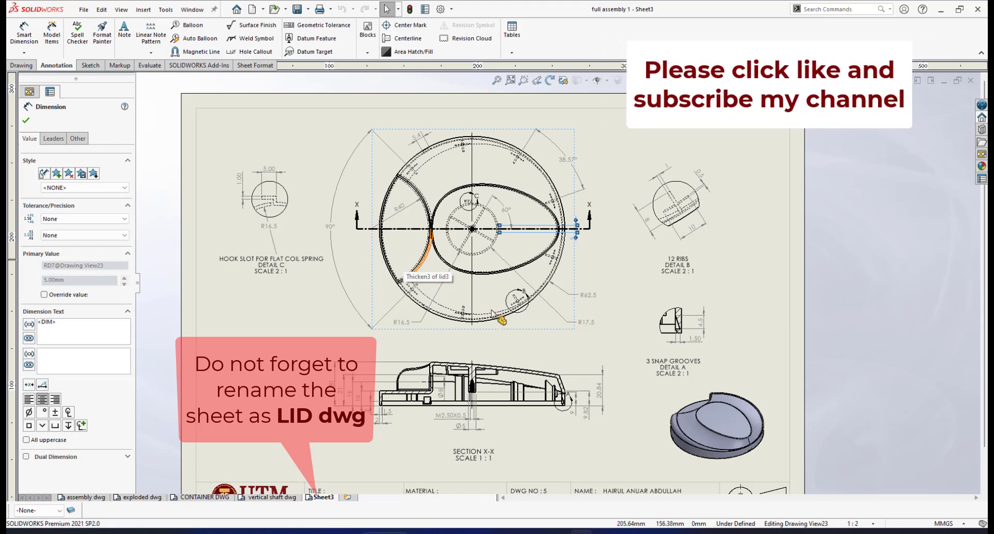
{"action": "scroll", "coordinate": [528, 308], "scroll_direction": "up", "scroll_amount": 3}
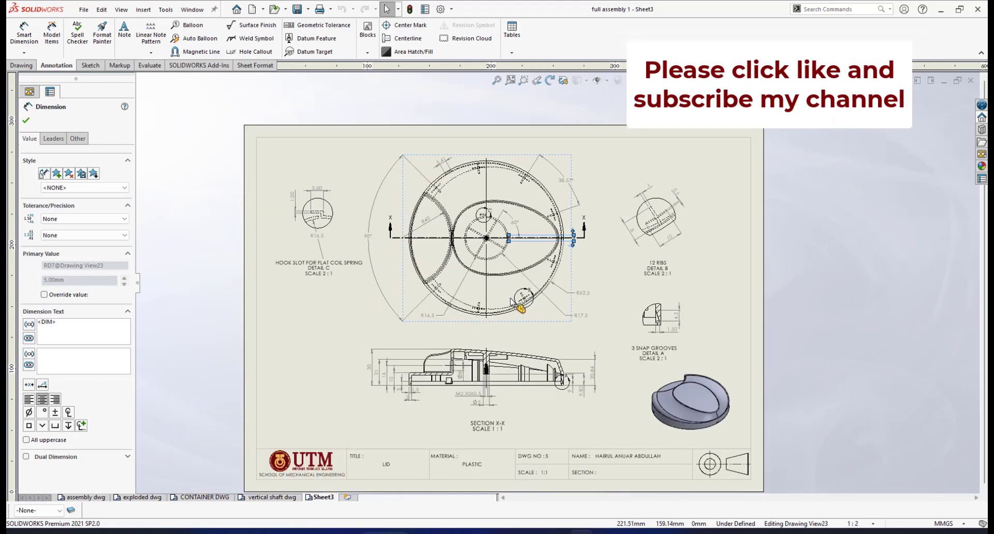
{"action": "scroll", "coordinate": [506, 307], "scroll_direction": "down", "scroll_amount": 1}
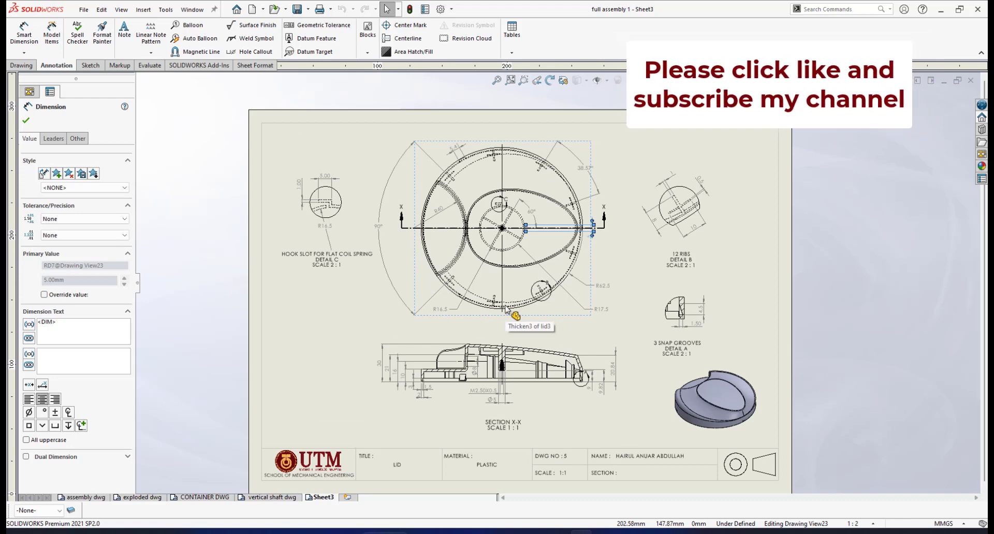